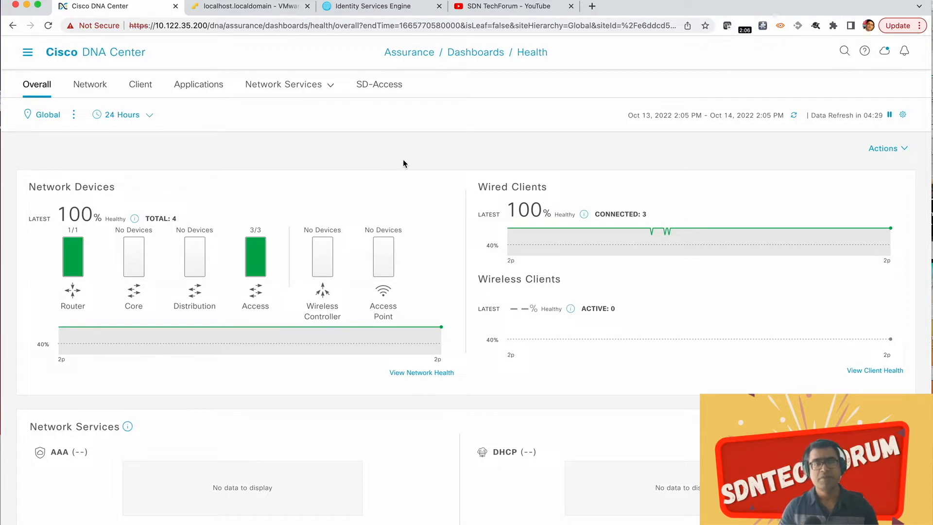
Step: Switch to the SDN TechForum YouTube channel and look through its search results for lisp
left_click(507, 6)
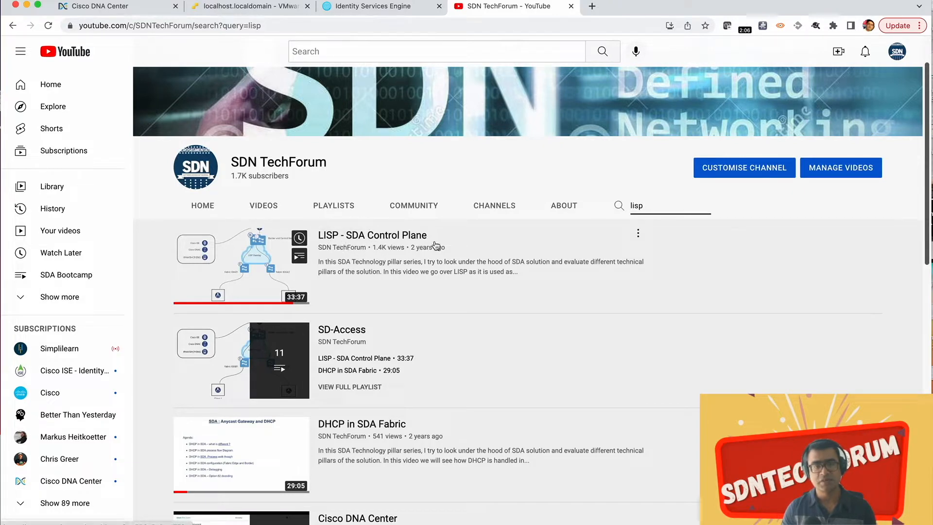
scroll(446, 332, "down", 1)
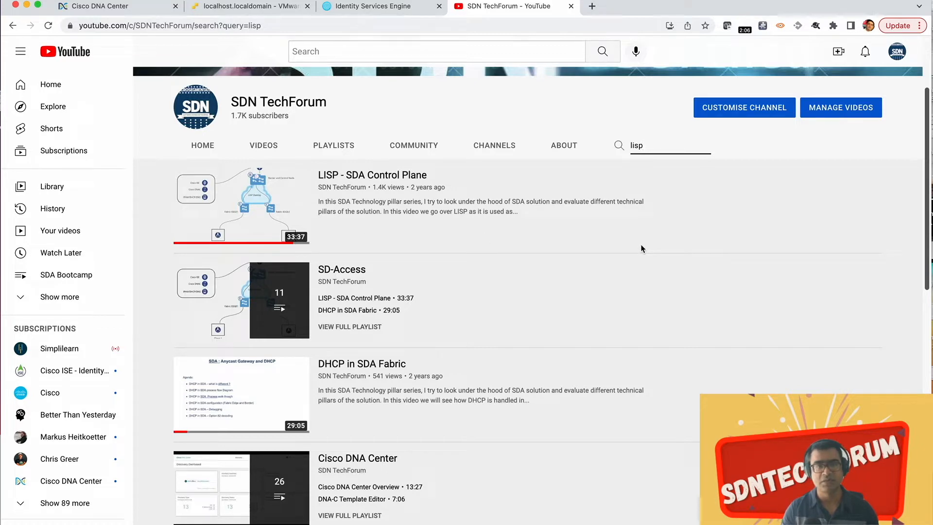
Step: Return to Cisco DNA Center and review the overall health dashboard, from network devices to the top issue types
left_click(124, 7)
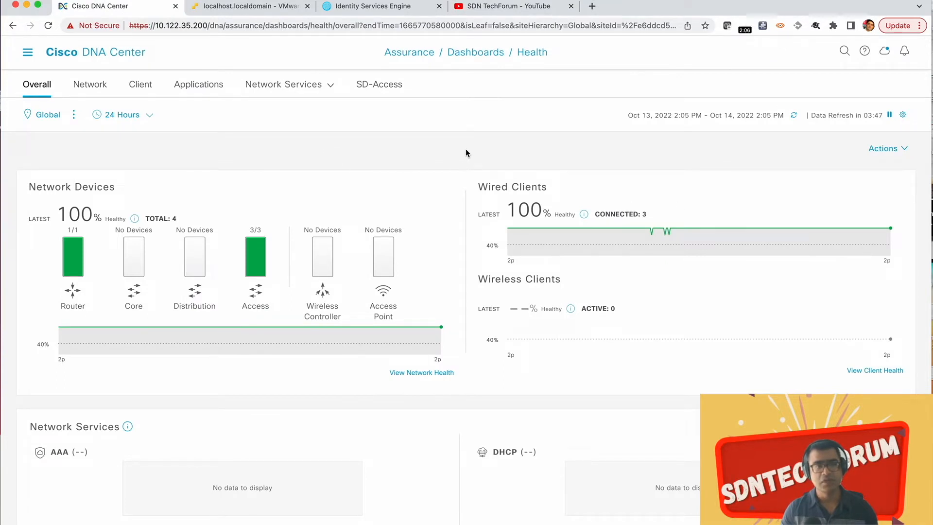
scroll(465, 151, "down", 5)
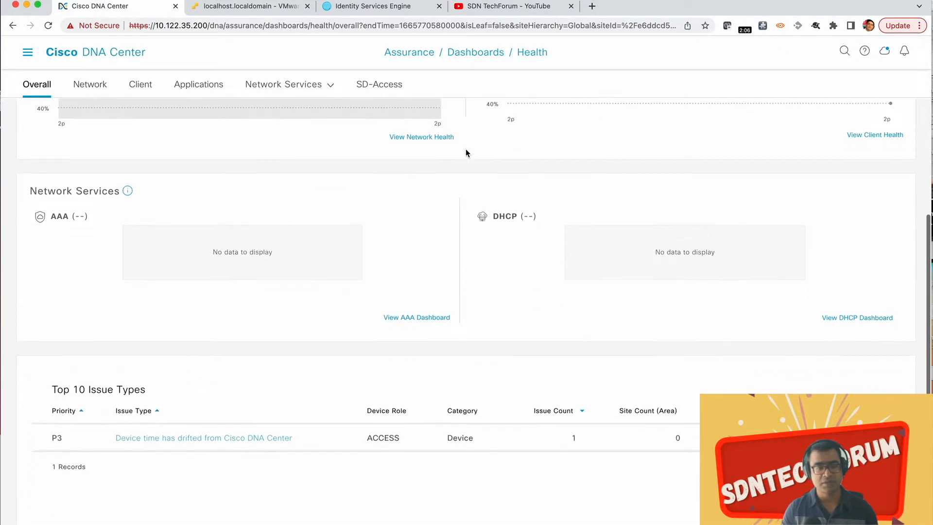
scroll(465, 151, "down", 4)
scroll(465, 150, "up", 9)
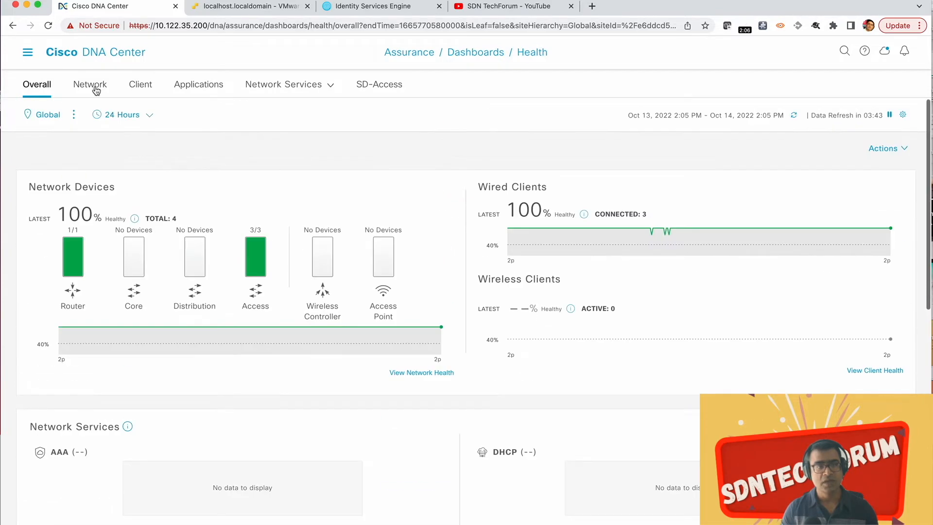
Step: Open the client health dashboard and review the table of wired client devices with their switches and ports
left_click(140, 85)
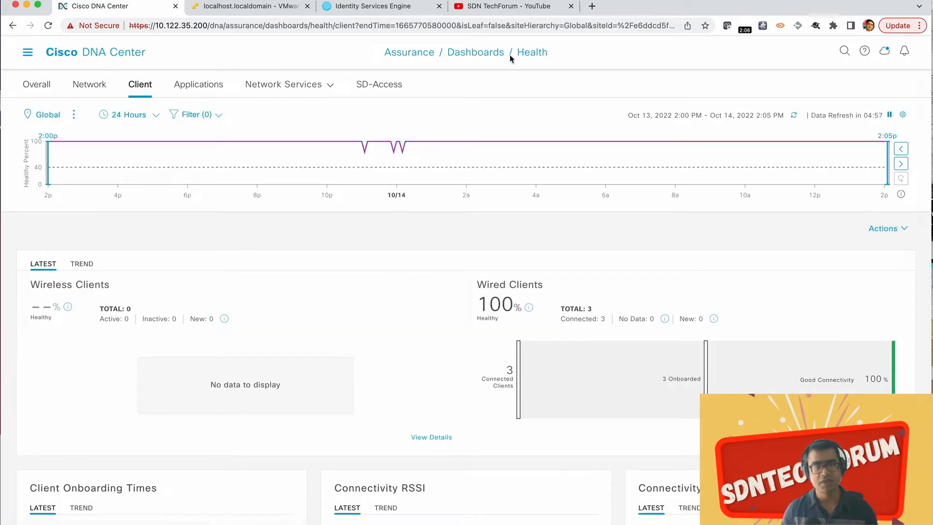
scroll(495, 173, "down", 10)
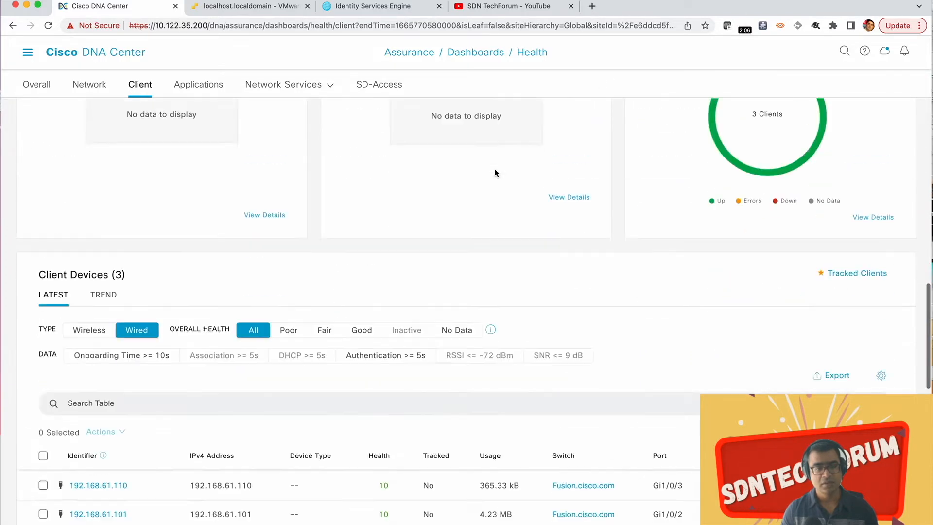
scroll(496, 174, "down", 5)
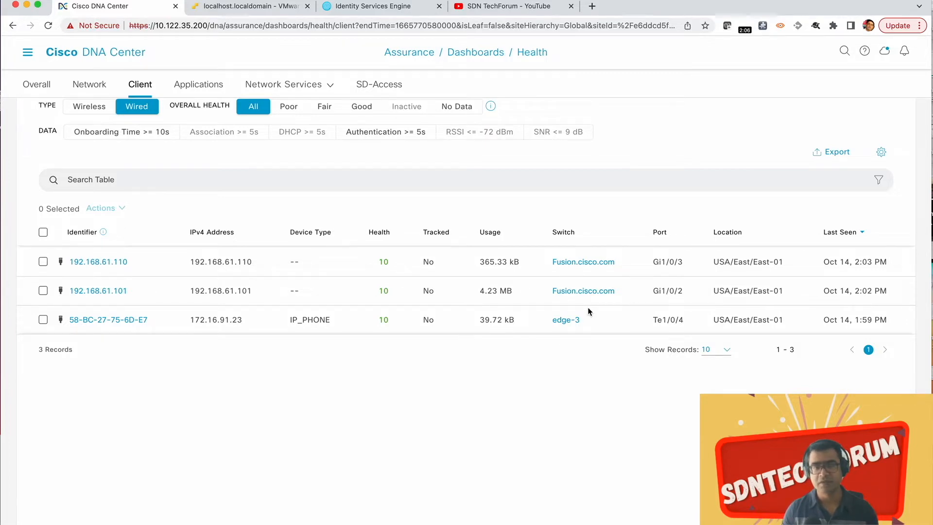
scroll(588, 311, "up", 5)
scroll(589, 312, "up", 10)
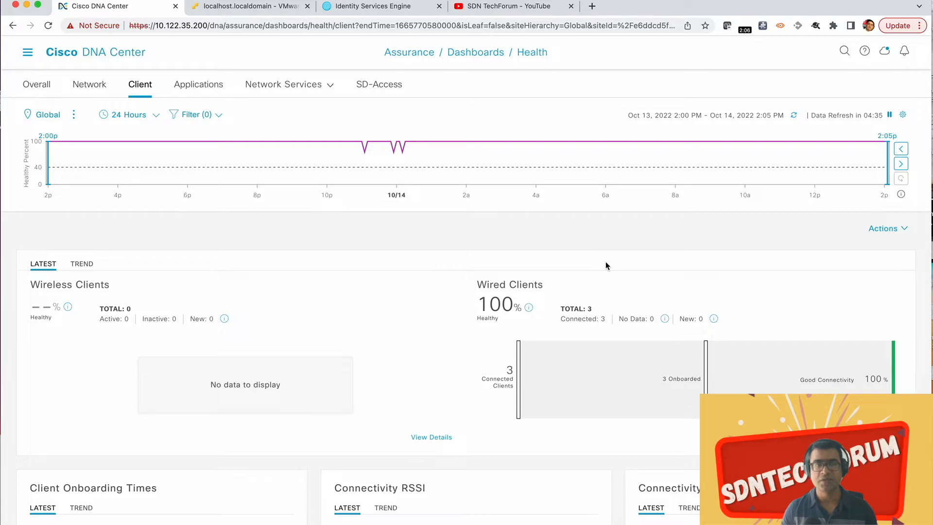
Step: Check the Cisco ISE page, and in VMware ESXi inspect the MAC address of Network adapter 1 on SDA_Win10_client--2
left_click(391, 9)
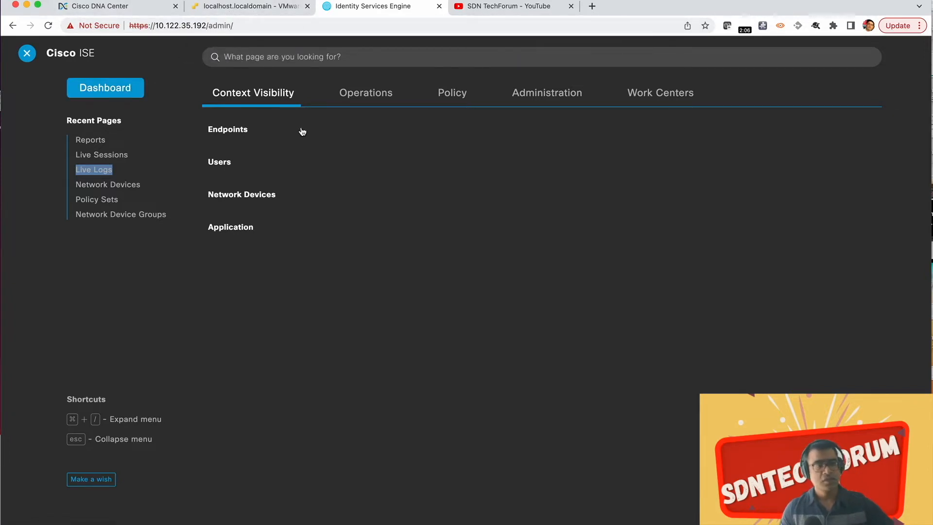
left_click(209, 5)
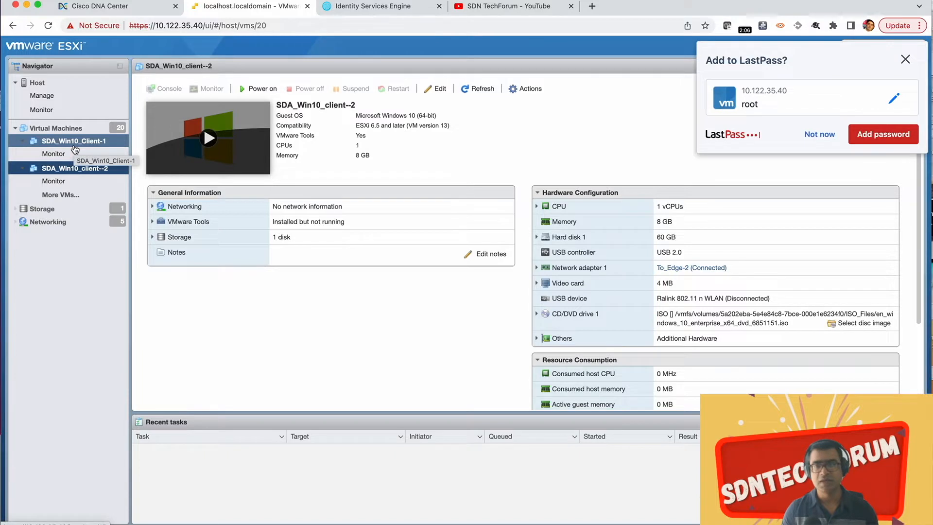
left_click(819, 134)
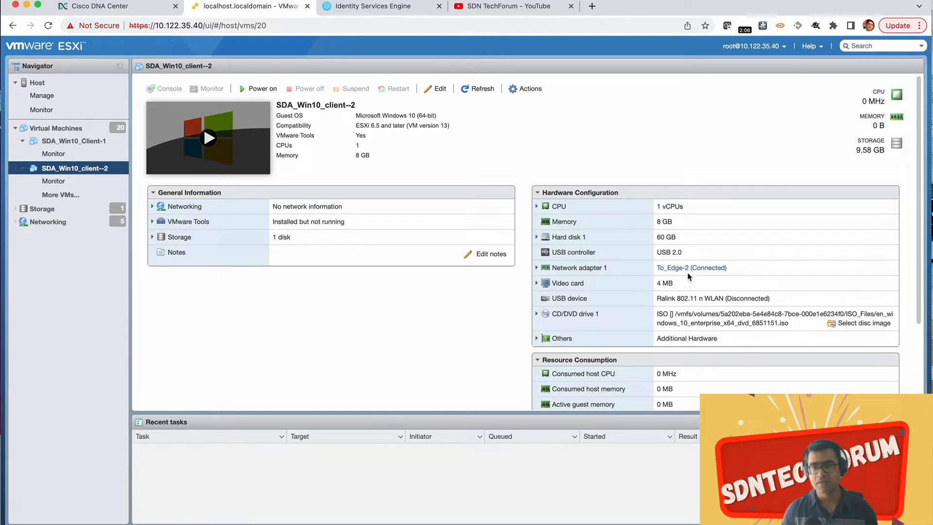
left_click(539, 270)
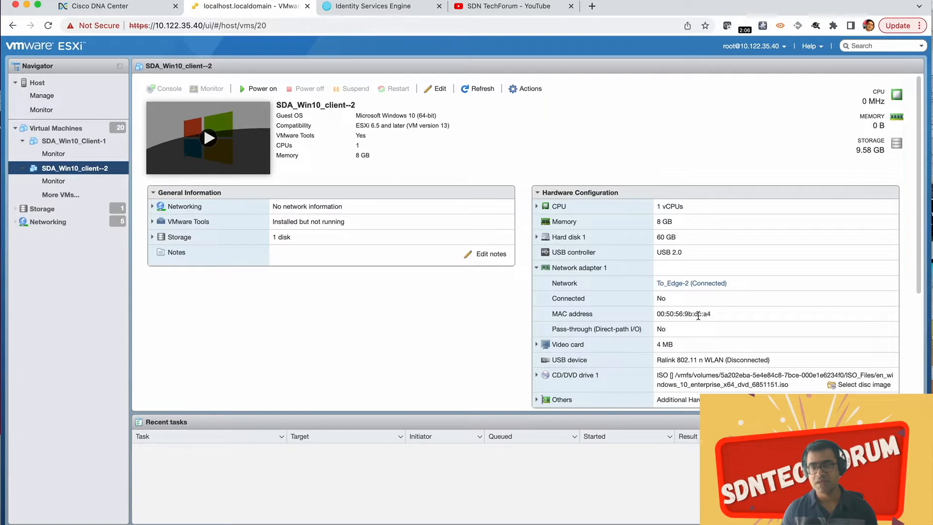
left_click_drag(713, 315, 676, 313)
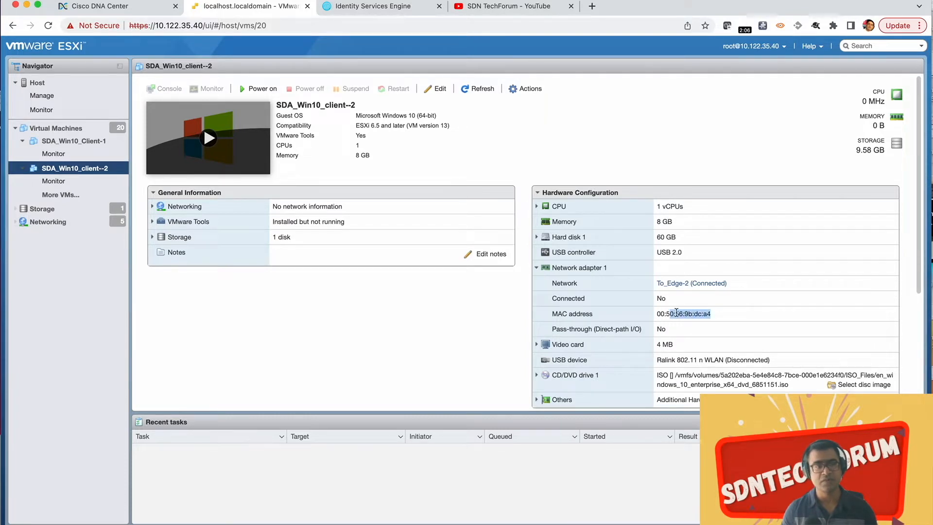
Step: Inspect the Network adapter 2 details of SDA_Win10_Client-1 and return to the SDA_Win10_client--2 virtual machine
left_click(72, 142)
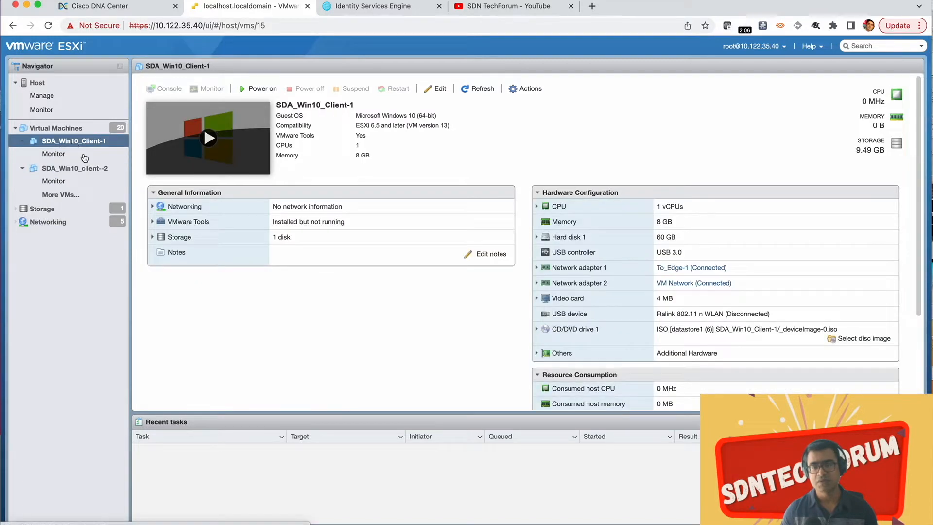
left_click(538, 284)
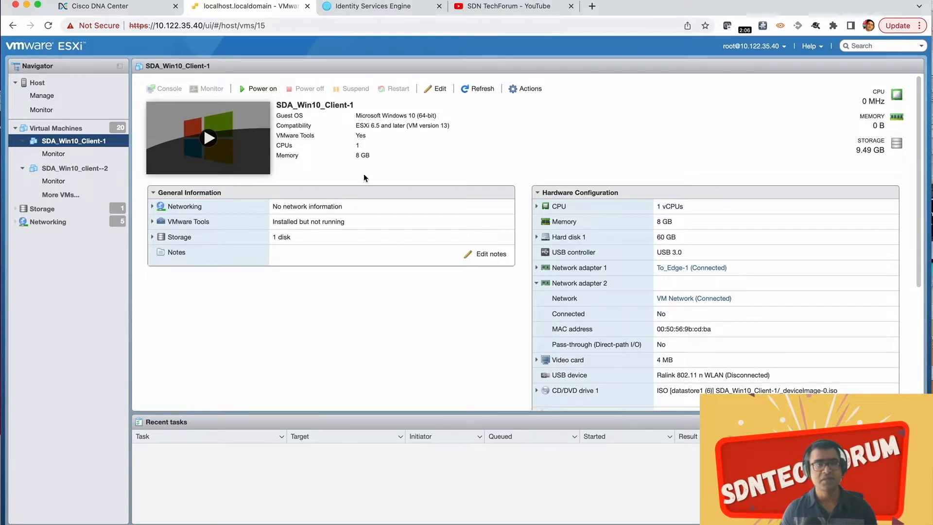
left_click(80, 170)
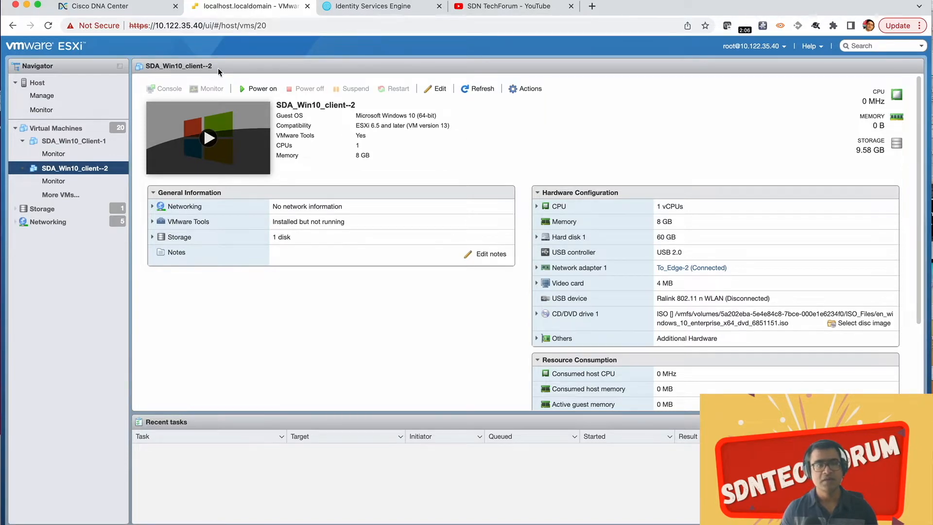
Step: Switch to the terminal window and bring up the edge session
left_click(110, 12)
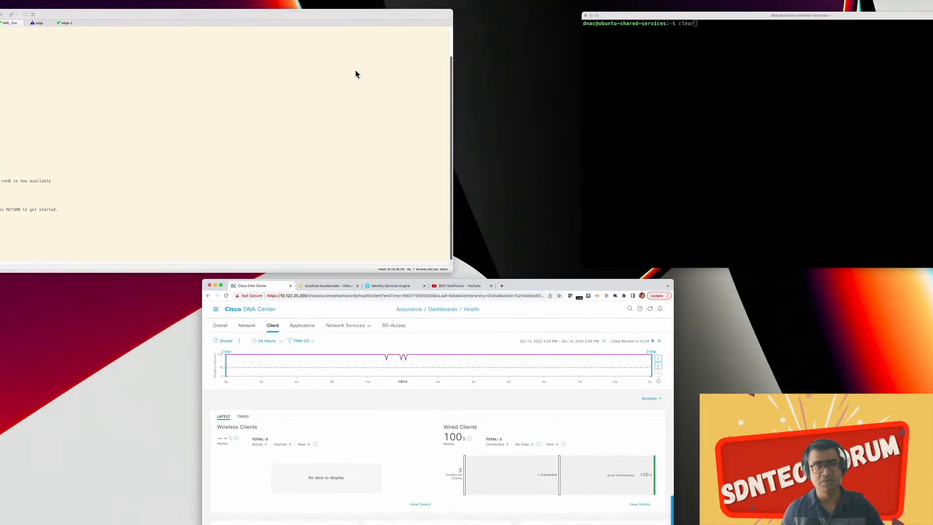
left_click(272, 90)
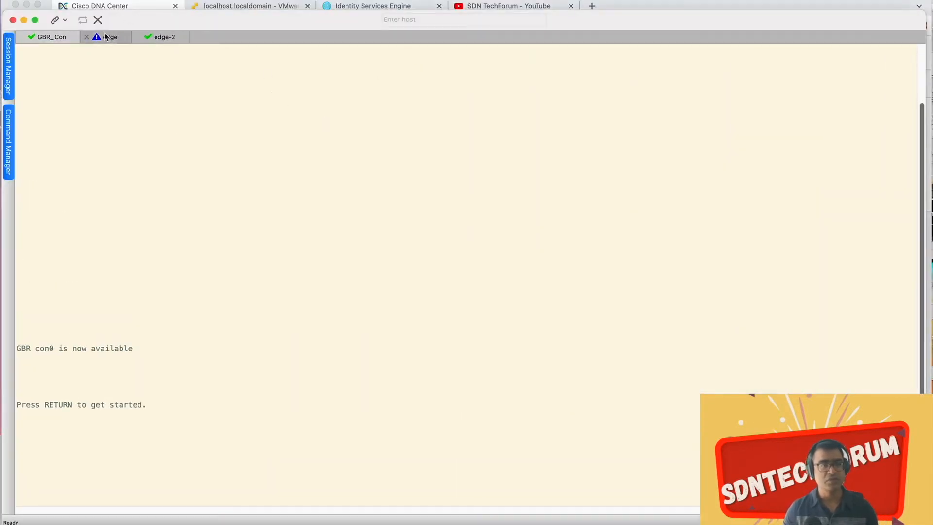
left_click(108, 36)
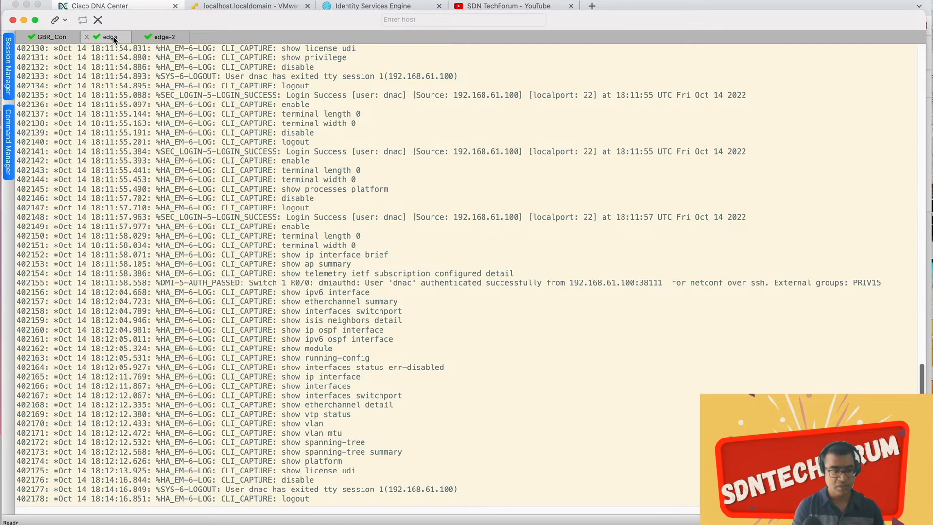
Step: Run sh access-session on edge-4 and examine the entries for Te1/1/1 and Te1/0/4
key("Return")
key("Return")
key("Return")
key("Return")
type("sh a")
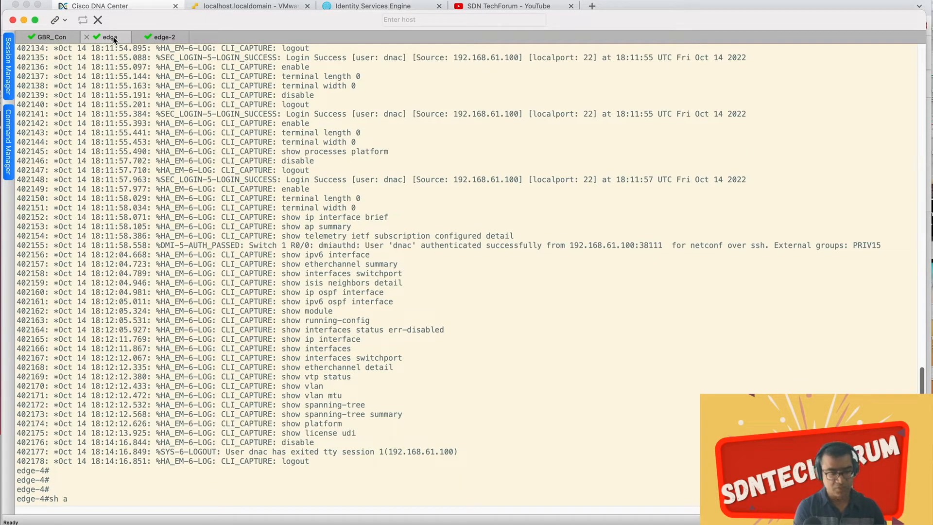
type("cc")
key("Tab")
type("ses")
key("Tab")
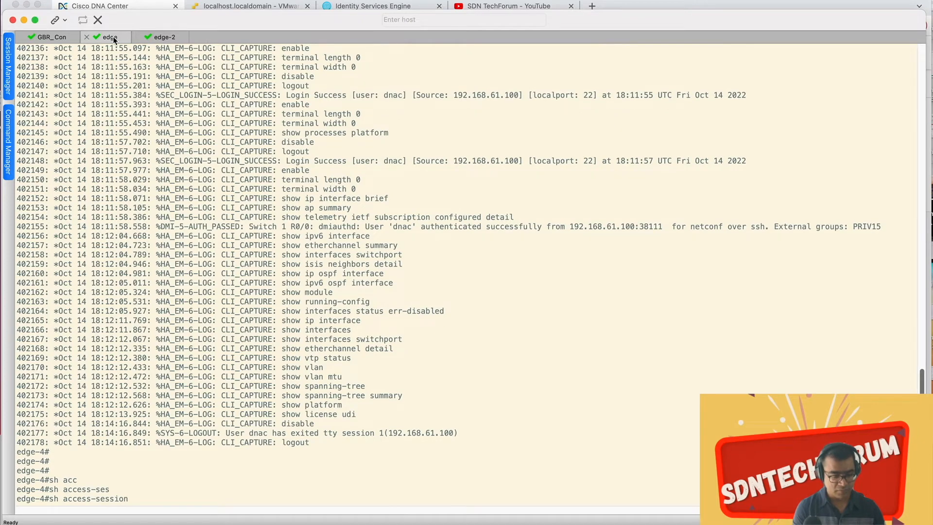
type("sum")
key("Tab")
key("BackSpace")
key("BackSpace")
key("BackSpace")
key("BackSpace")
key("Return")
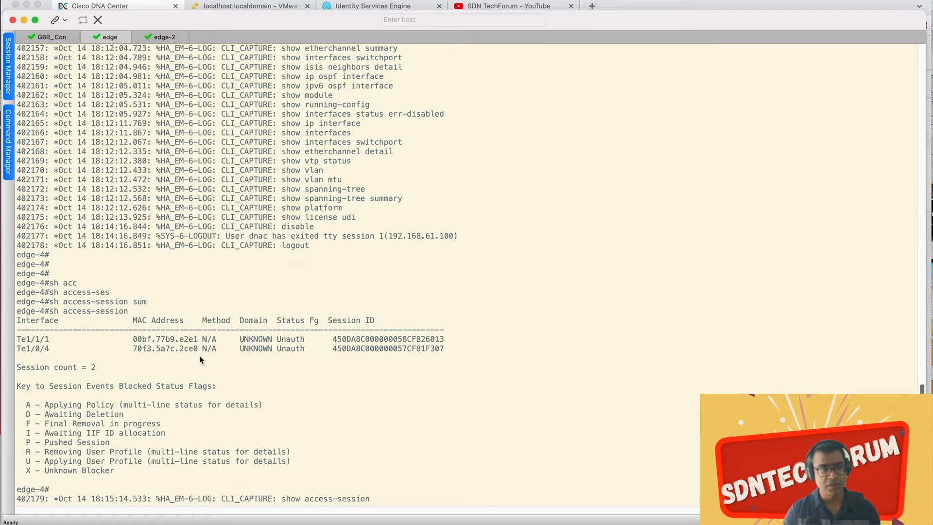
left_click_drag(18, 336, 97, 358)
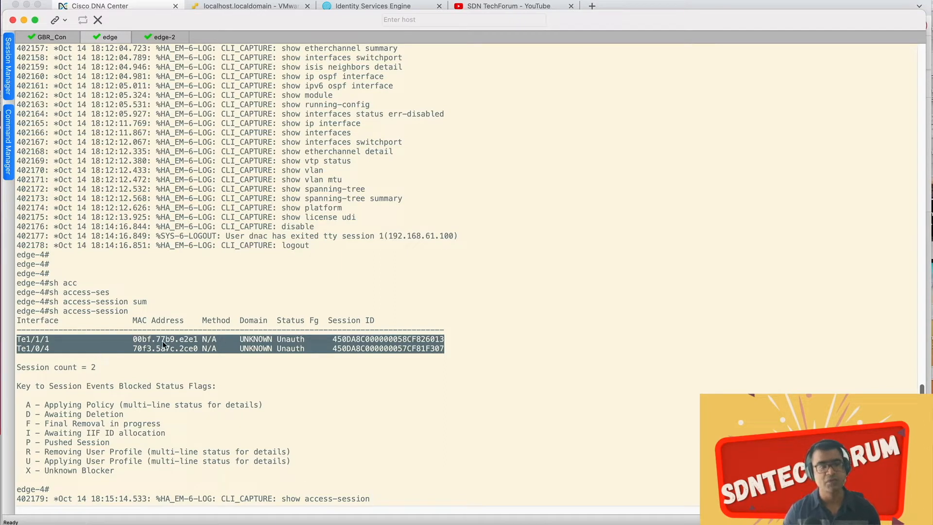
Step: Run sh access-session on edge-3 in the edge-2 session
left_click(167, 38)
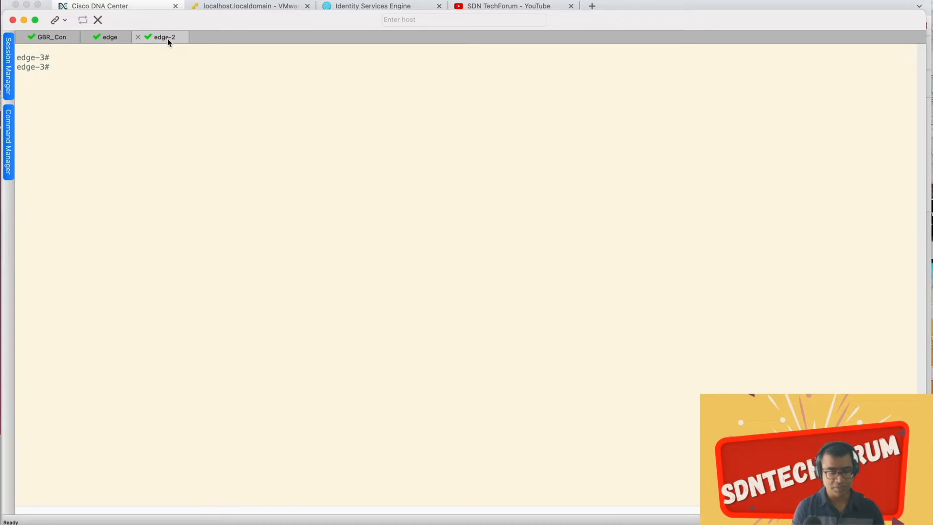
key("Return")
key("Return")
key("Return")
type("sh acc")
key("Tab")
type("ses")
key("Tab")
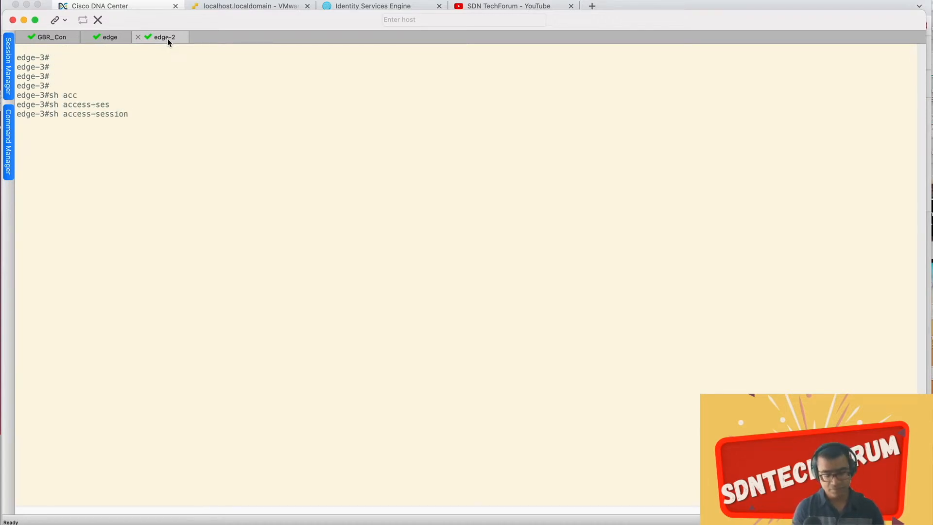
key("Return")
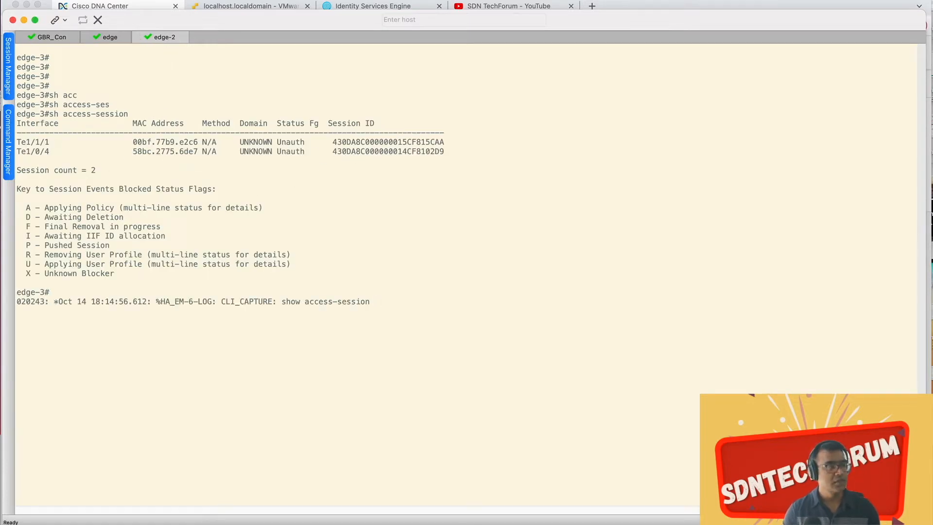
Step: List the VRFs on edge-3 with sh ip vrf
key("super+Tab")
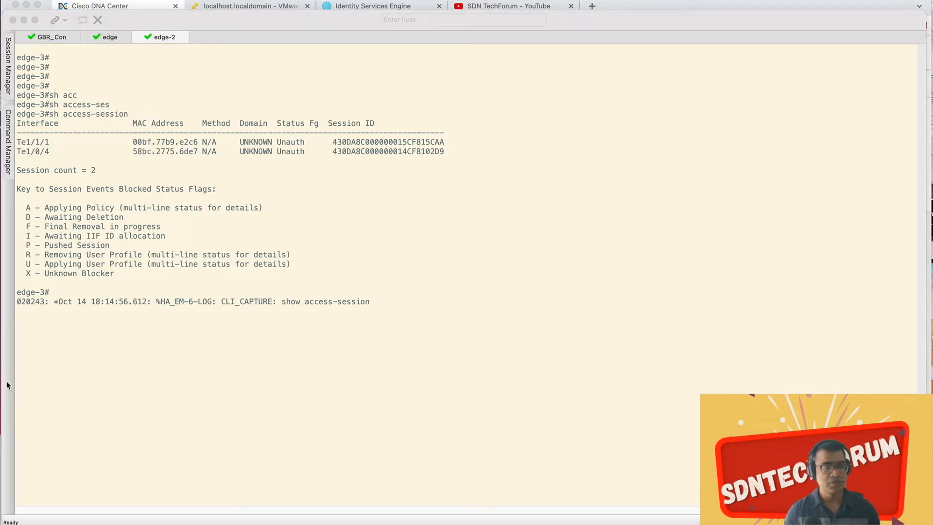
left_click(102, 348)
key("Return")
key("Return")
key("Return")
key("Return")
type("sh ip vrf")
key("Return")
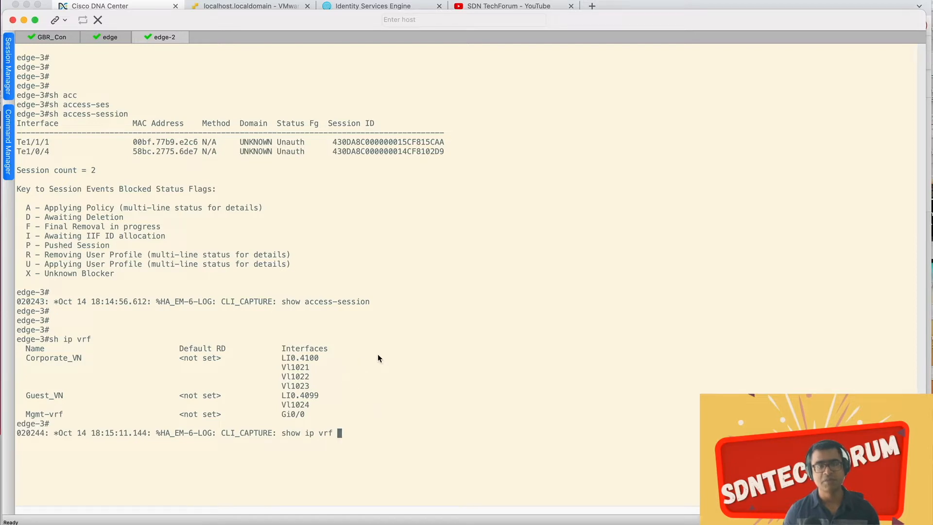
Step: Return to the edge session and list the VRFs on edge-4 with sh ip vrf
left_click(112, 39)
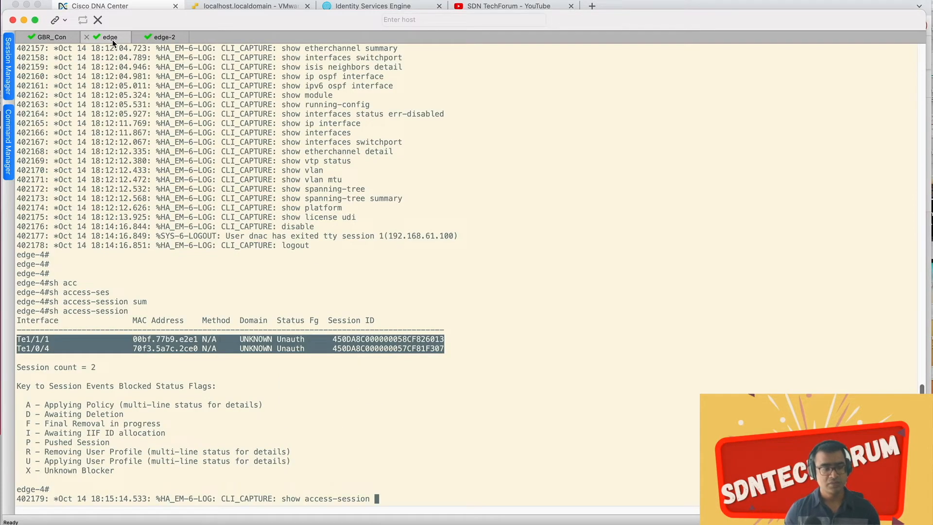
key("Return")
key("Return")
key("Return")
type("sh")
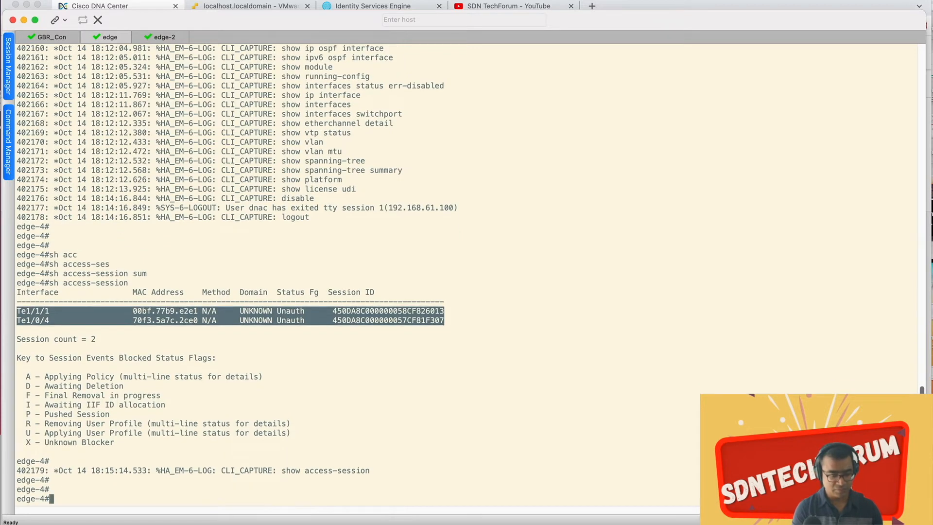
type(" ip vrf")
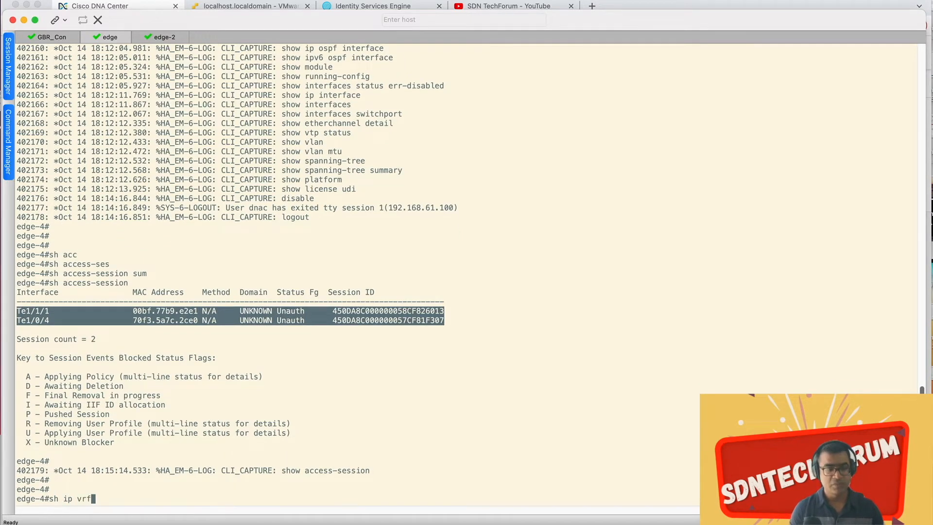
key("Return")
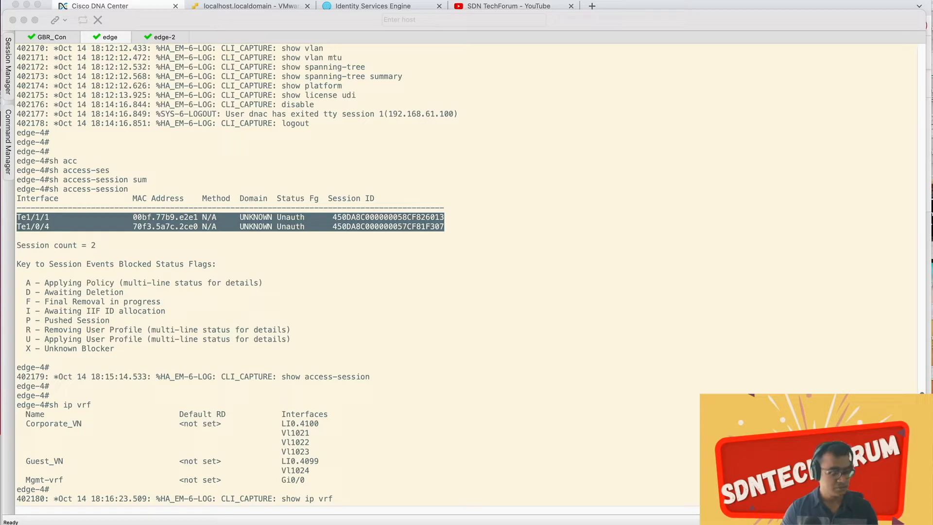
Step: Try to query the dynamic EIDs on edge-4 by entering #sh lisp eid-table vrf Corporate_VN dynamic-eid summary
left_click(522, 413)
key("Return")
key("Return")
key("Return")
type("#sh lisp eid-table vrf Corporate_VN dynamic-eid summary")
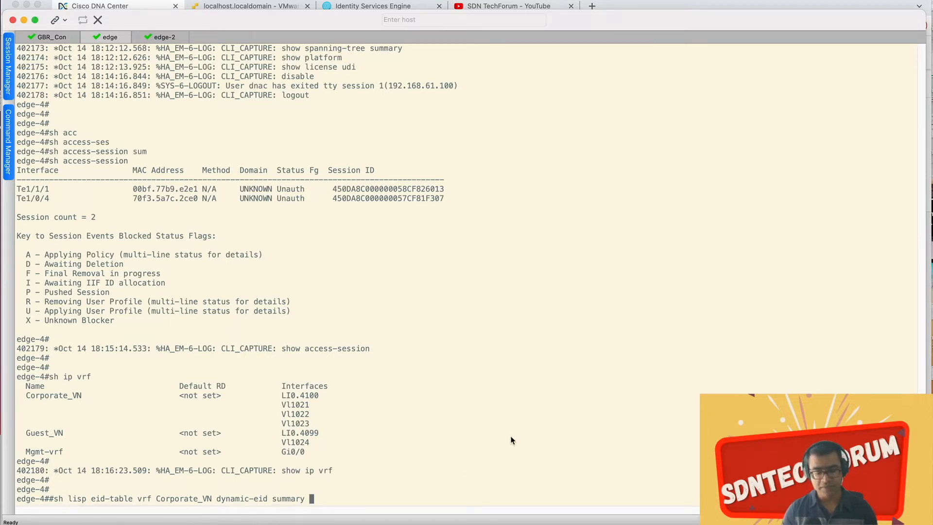
key("Return")
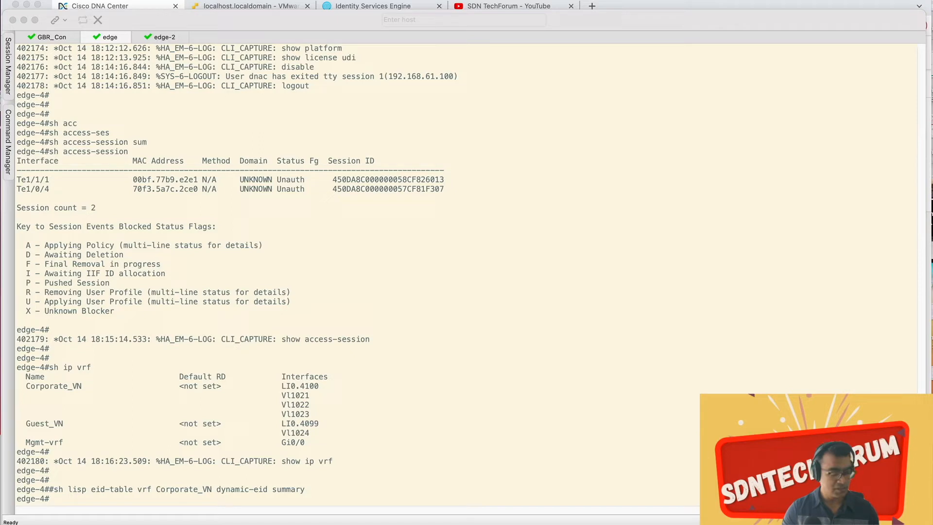
Step: Query the Corporate_VN LISP database on edge-4 with sh lisp eid-table vrf Corporate_VN ipv4 database
left_click(445, 442)
key("Return")
key("Return")
key("ctrl+z")
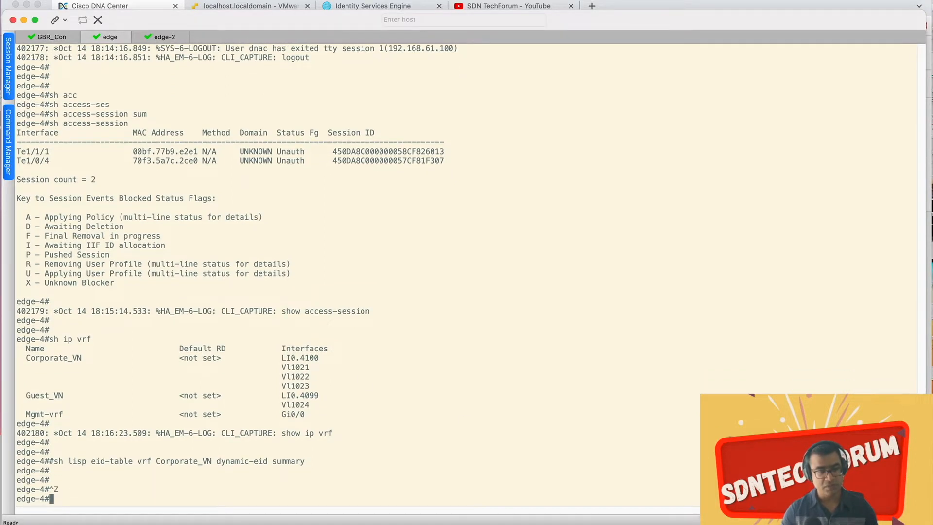
type("sh lisp eid-table vrf Corporate_VN ipv4 database")
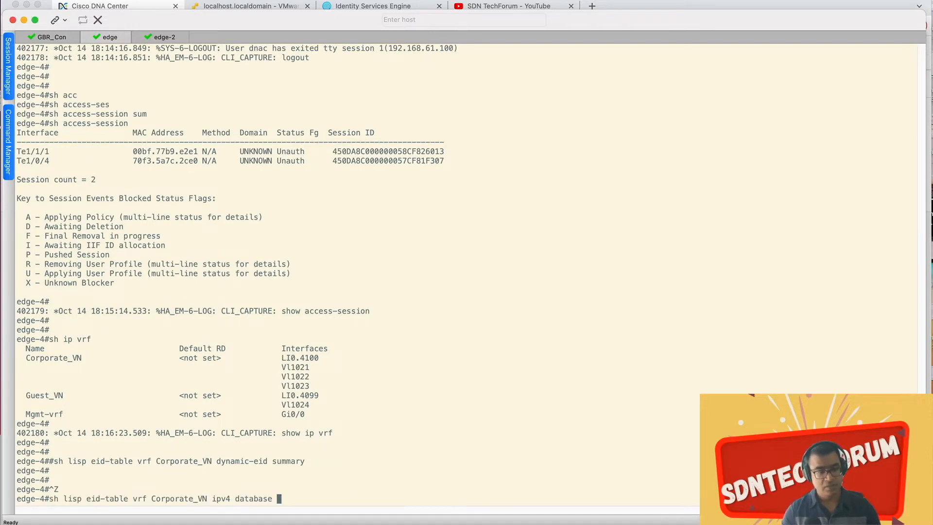
key("Return")
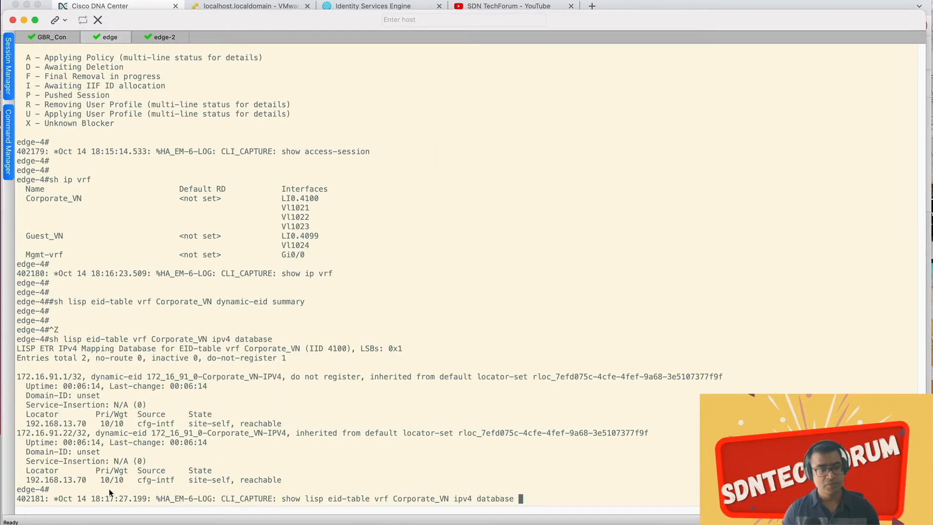
Step: Examine the 172.16.91.1/32 and 172.16.91.22/32 dynamic EID entries in the LISP database output
left_click_drag(16, 375, 83, 381)
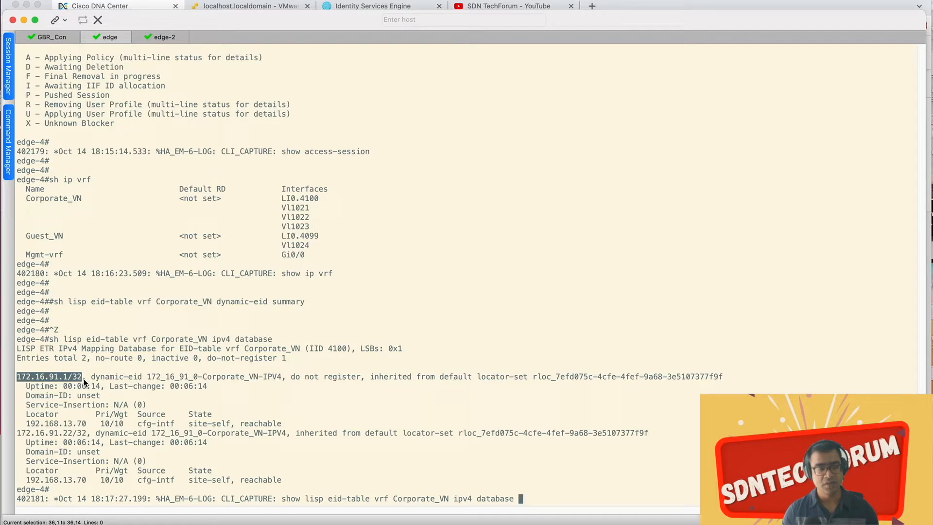
left_click_drag(18, 431, 145, 440)
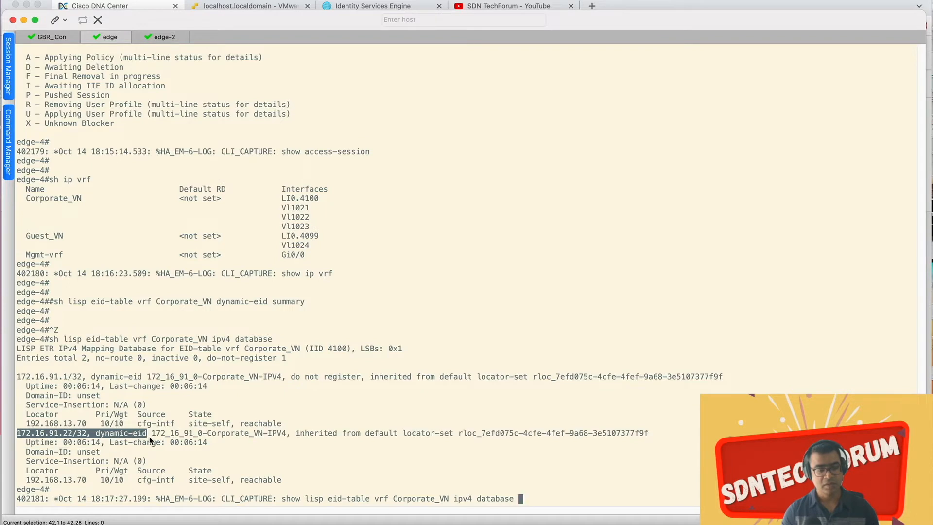
left_click_drag(150, 436, 237, 479)
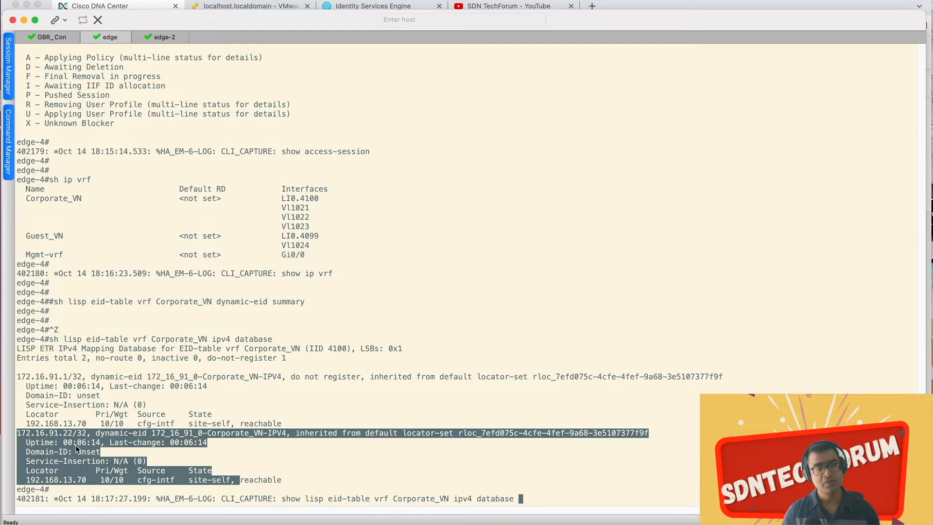
scroll(439, 289, "up", 2)
scroll(439, 294, "down", 2)
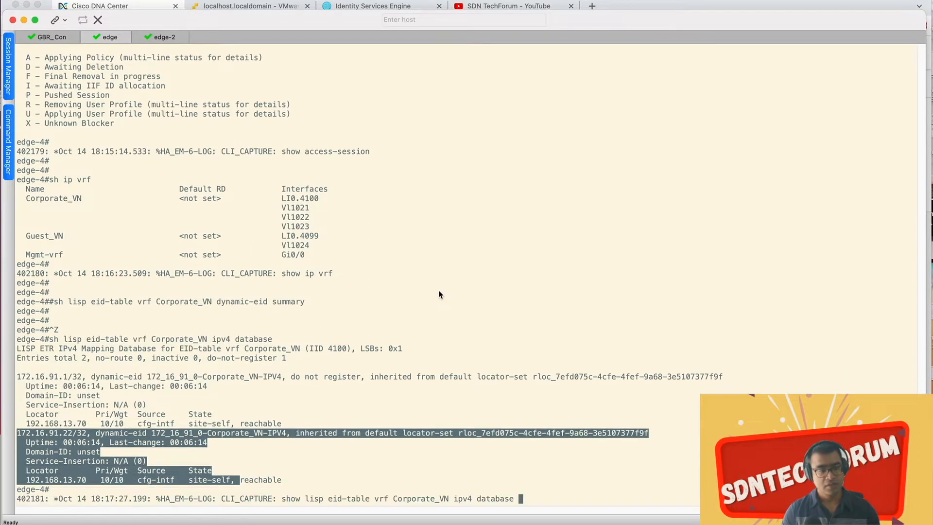
left_click(518, 291)
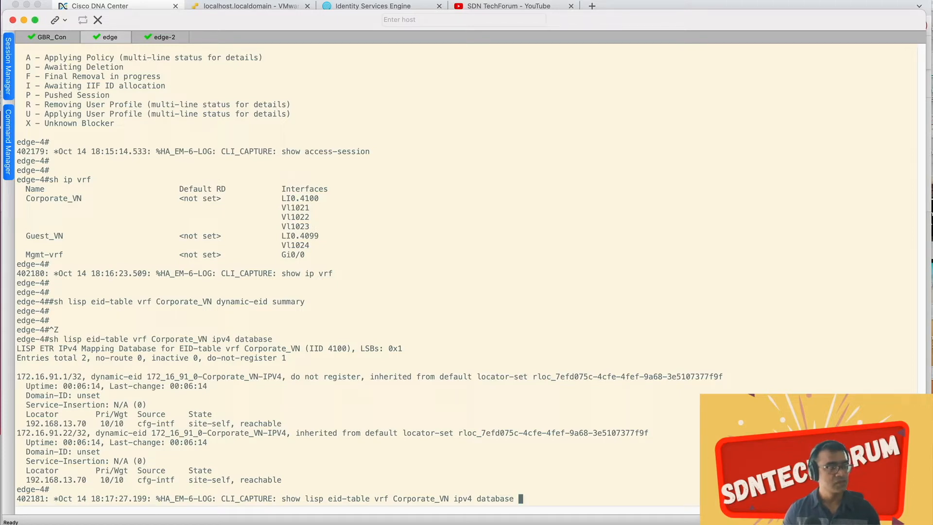
Step: Run sh lisp all on edge-4 and highlight the locator default-set name in the output
key("Return")
key("Return")
key("Return")
key("Return")
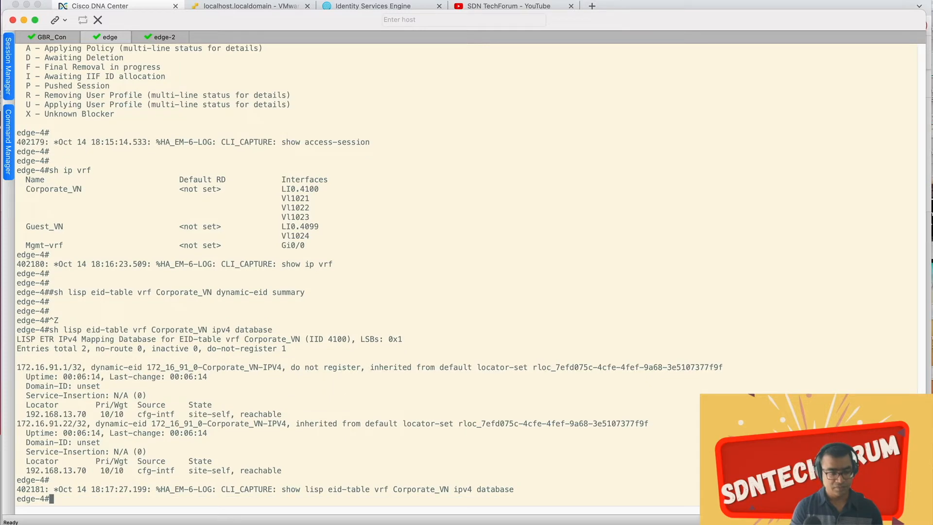
type("sh lisp all")
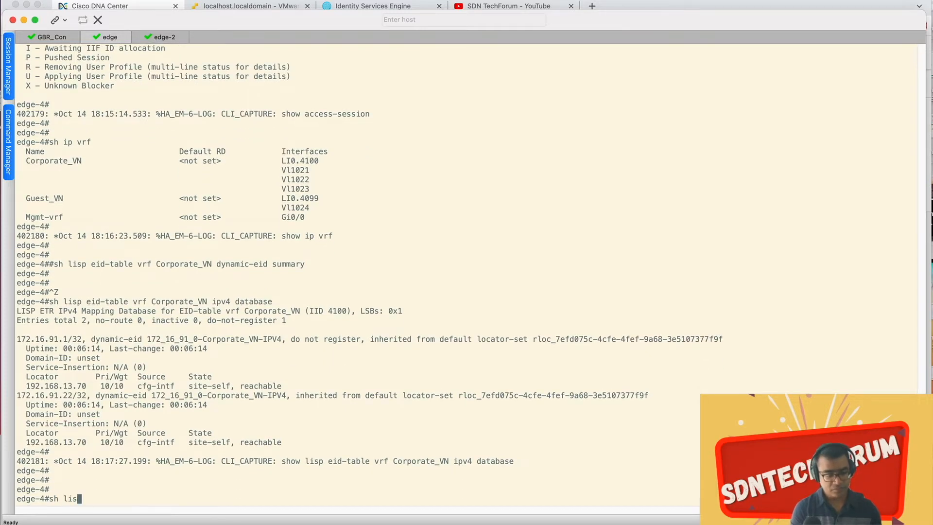
key("Tab")
type("all")
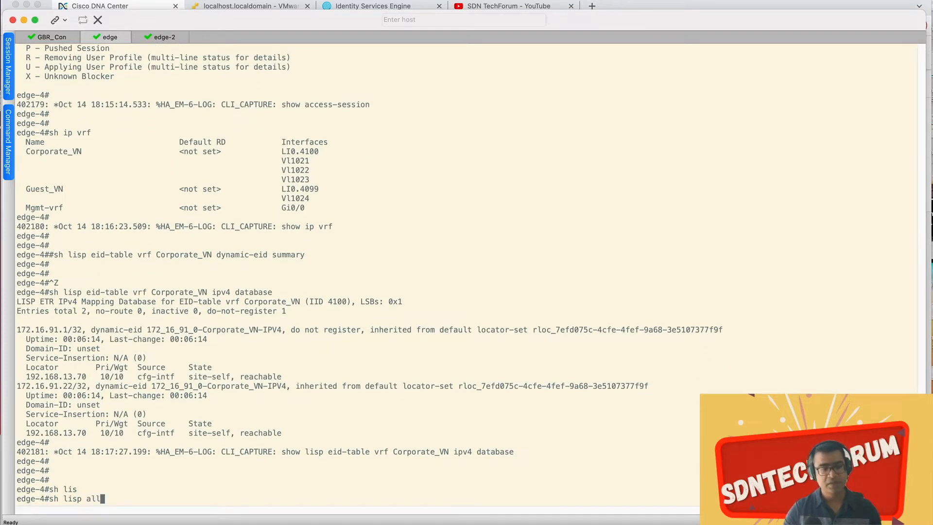
key("Return")
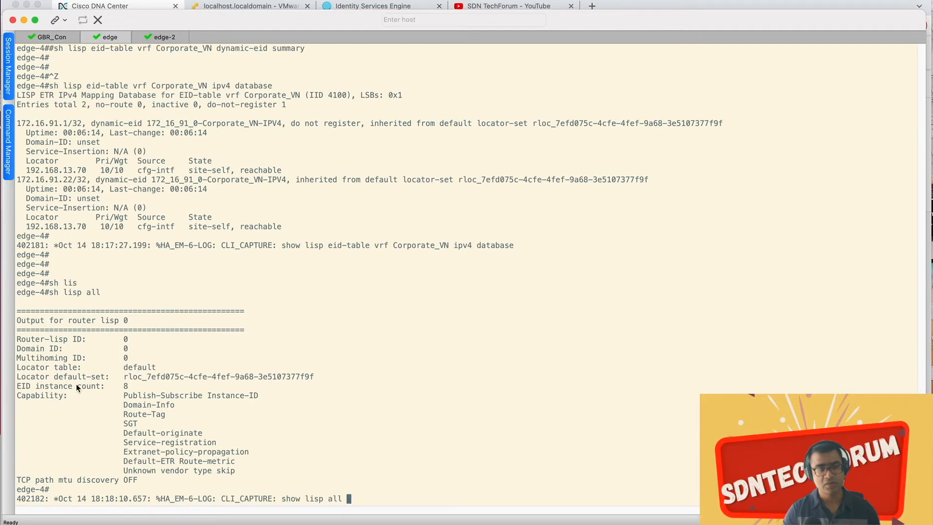
left_click_drag(317, 377, 163, 378)
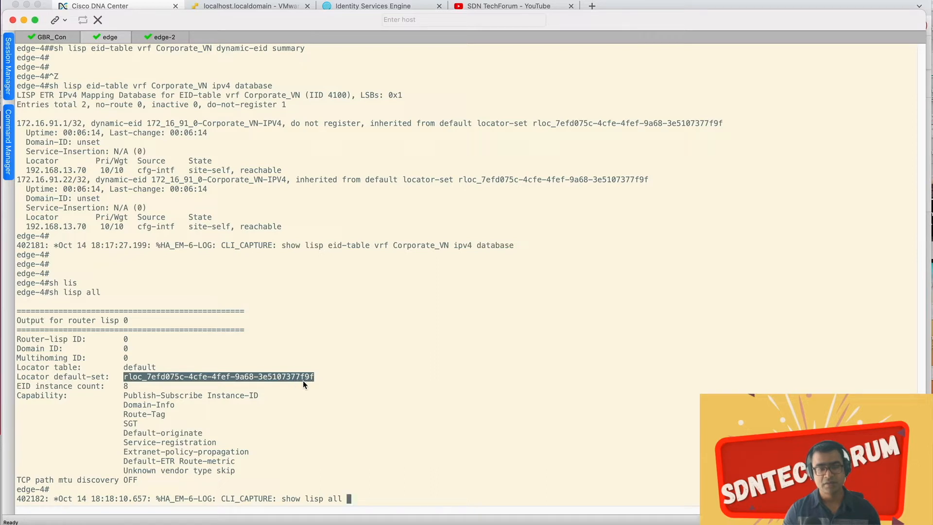
Step: Run sh lisp all on edge-3 in the edge-2 session and examine its locator default-set name
left_click(156, 43)
key("Return")
key("Return")
key("Return")
key("Return")
type("sh lis")
key("Tab")
type("all")
key("Return")
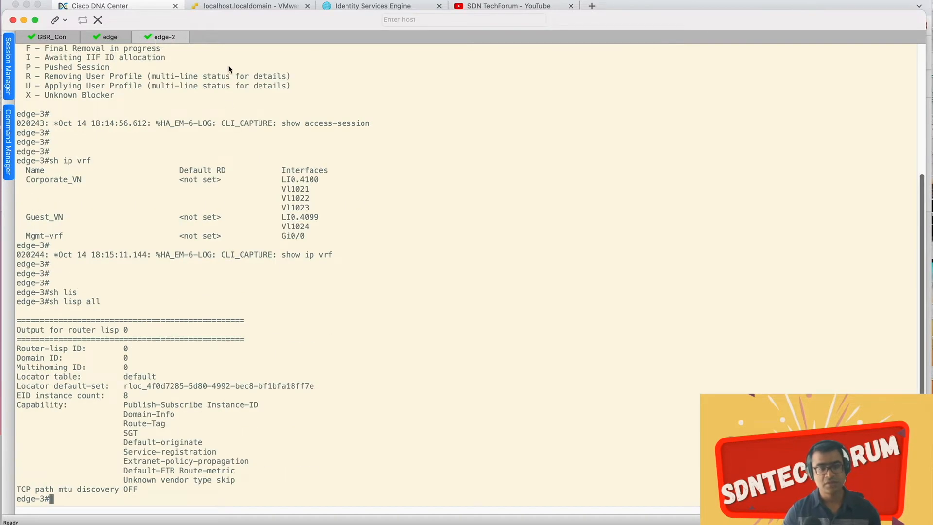
left_click_drag(317, 376, 284, 376)
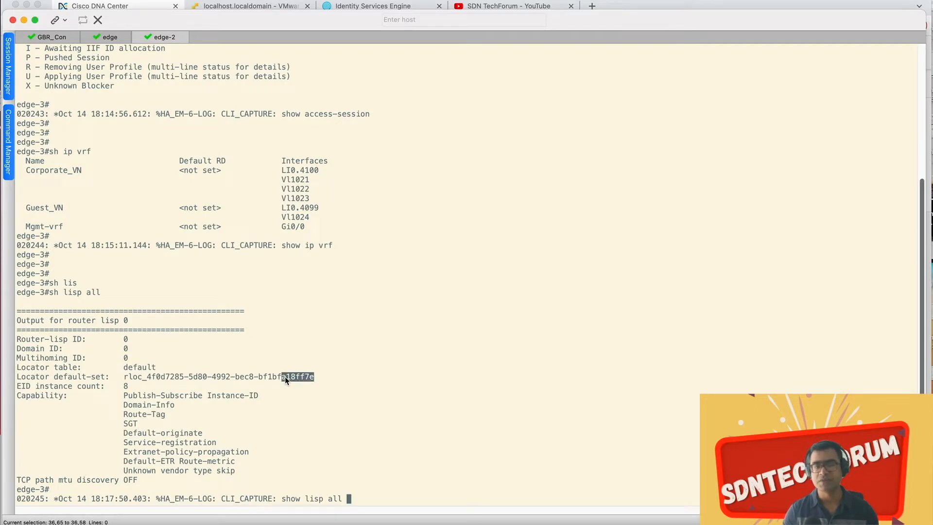
left_click(397, 273)
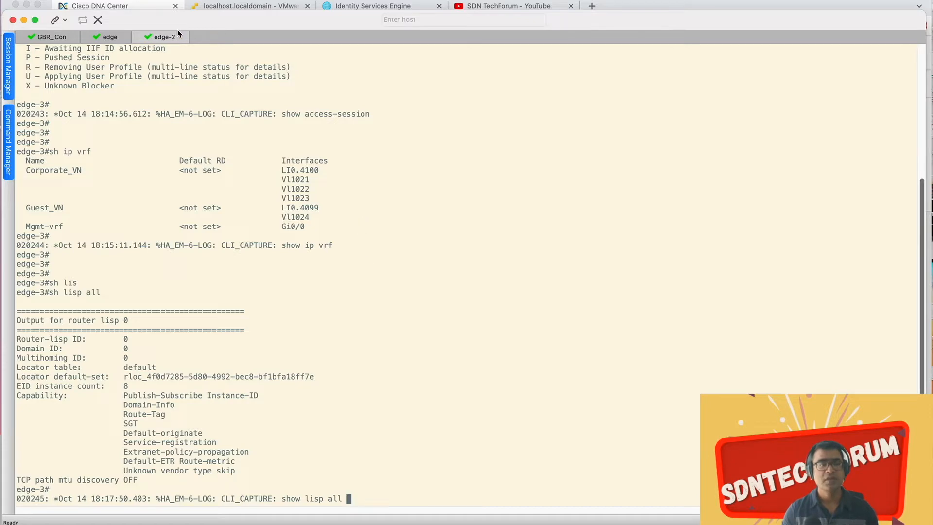
Step: Switch to Cisco ISE in the browser and open the Policy Sets page
left_click(121, 39)
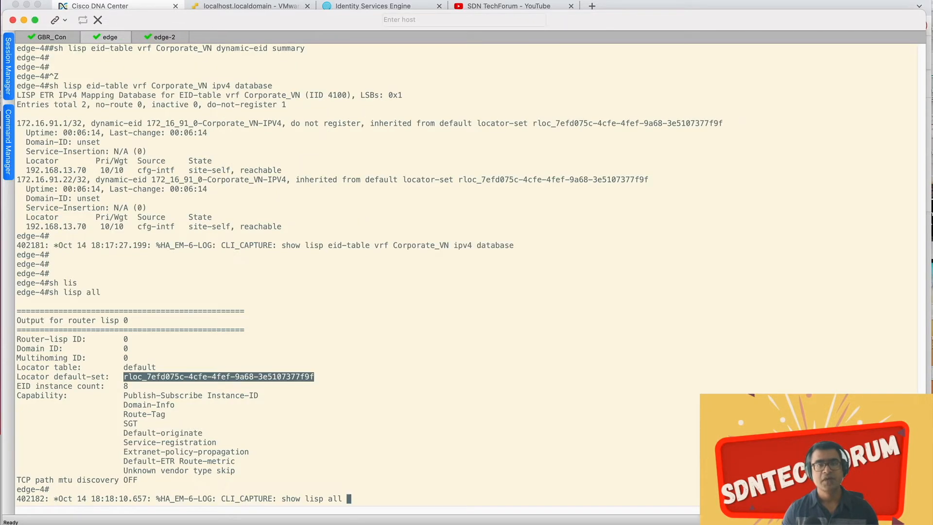
left_click(245, 6)
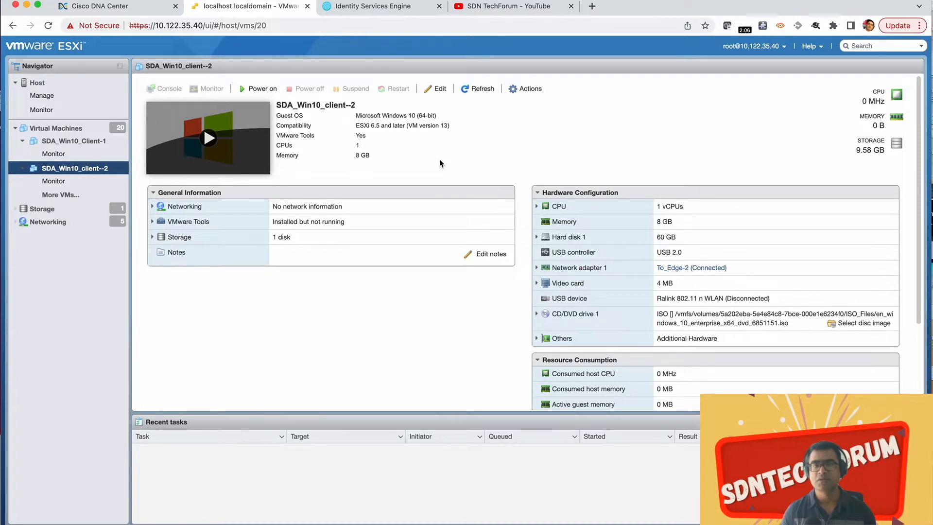
left_click(368, 6)
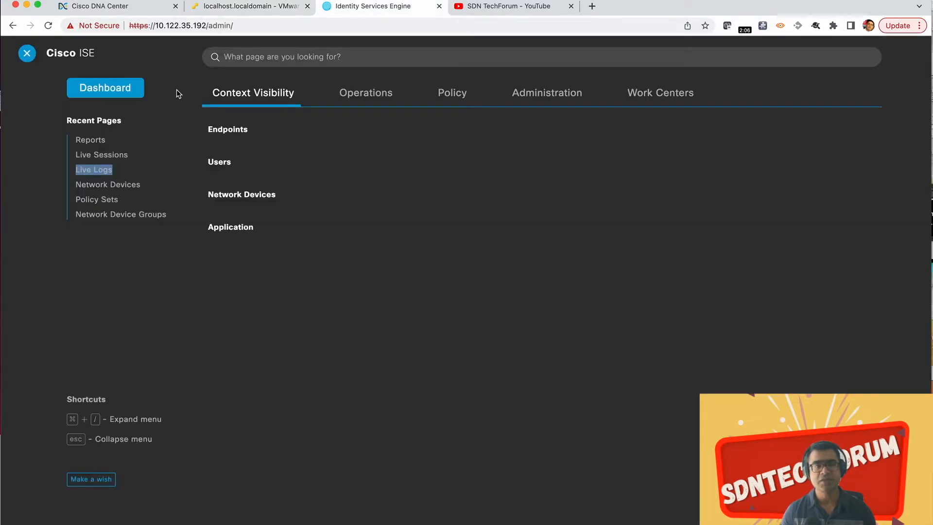
left_click(448, 100)
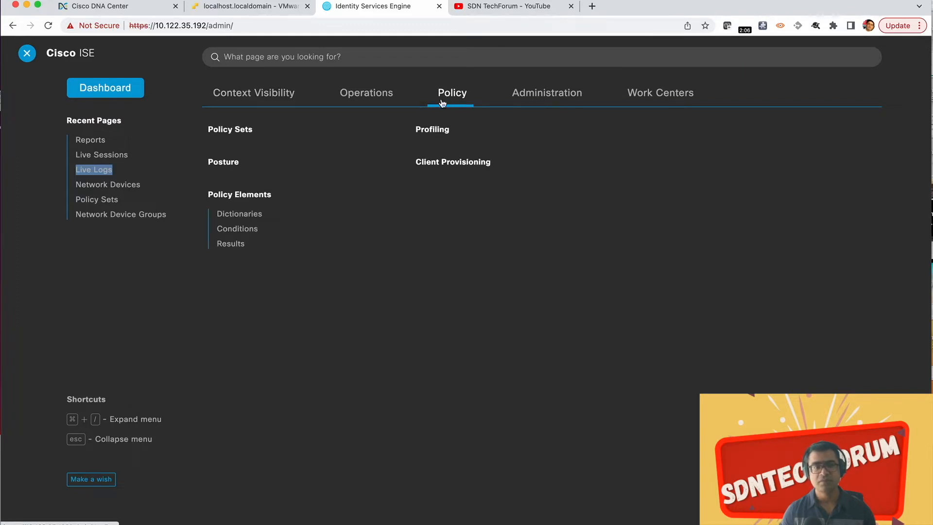
left_click(231, 245)
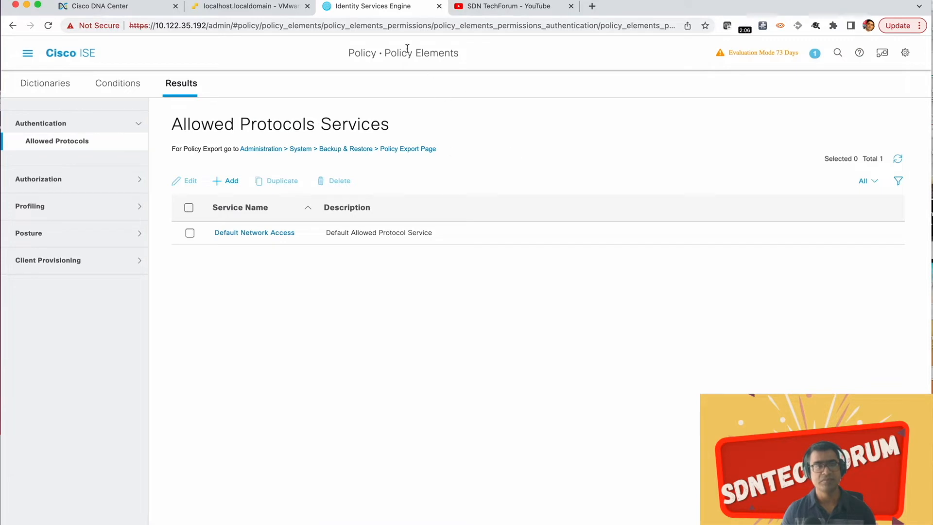
left_click(28, 53)
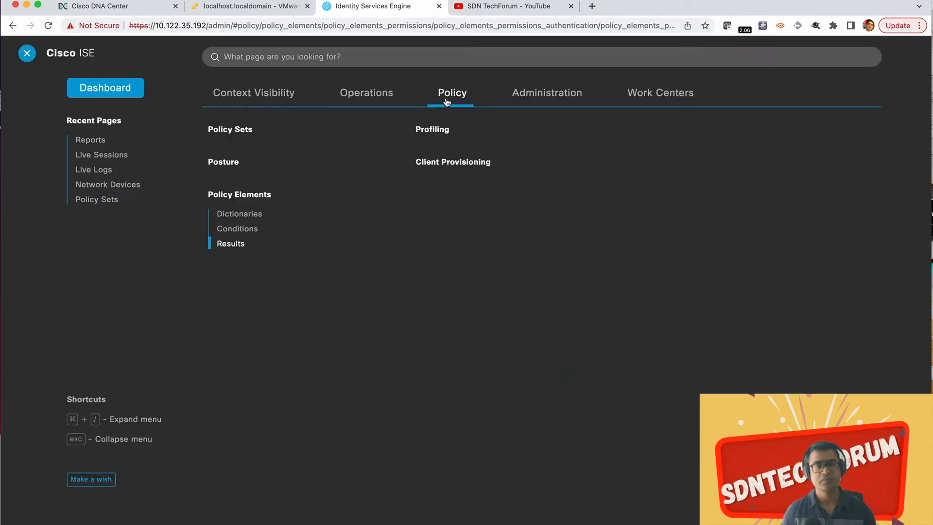
left_click(220, 129)
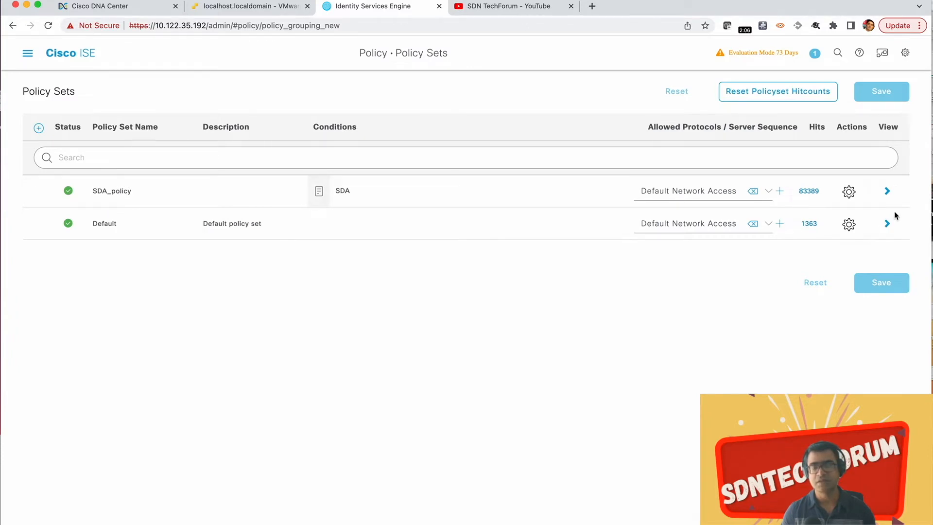
Step: Open the SDA_policy policy set and review the rules in its Authorization Policy section
left_click(887, 192)
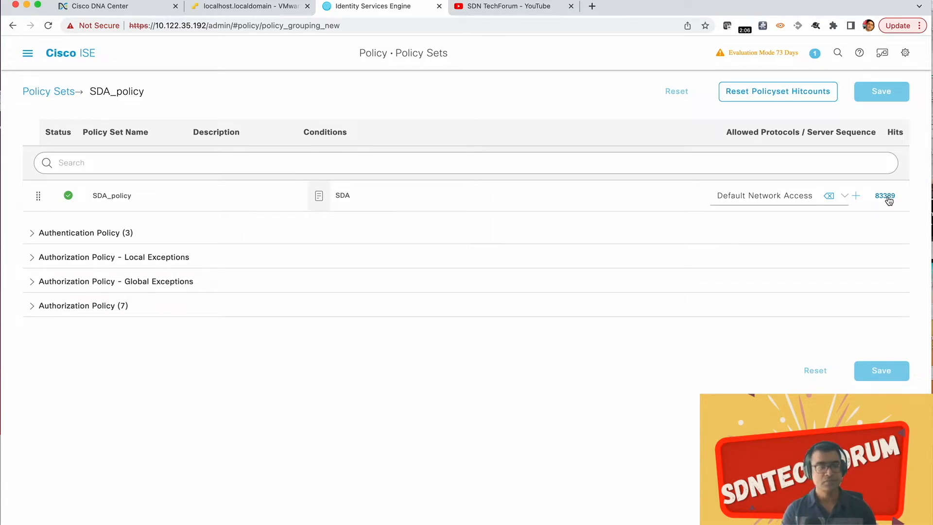
left_click(30, 308)
scroll(479, 290, "down", 5)
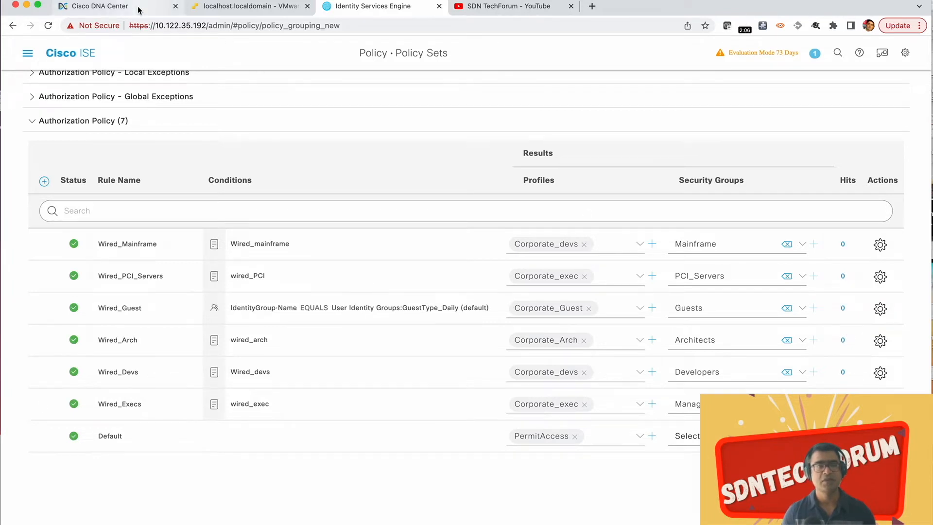
Step: Switch to VMware ESXi and check the Network adapter 1 details of the SDA_Win10_Client-1 virtual machine
left_click(257, 7)
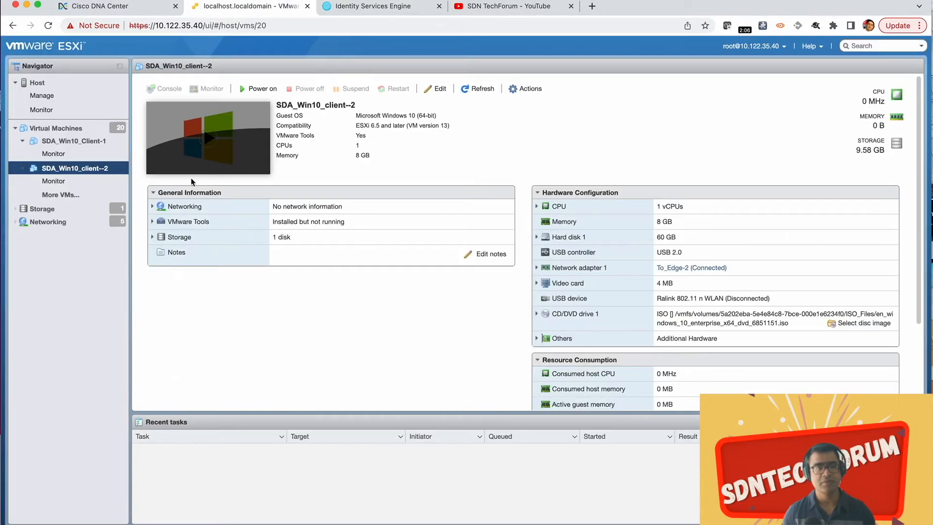
left_click(82, 142)
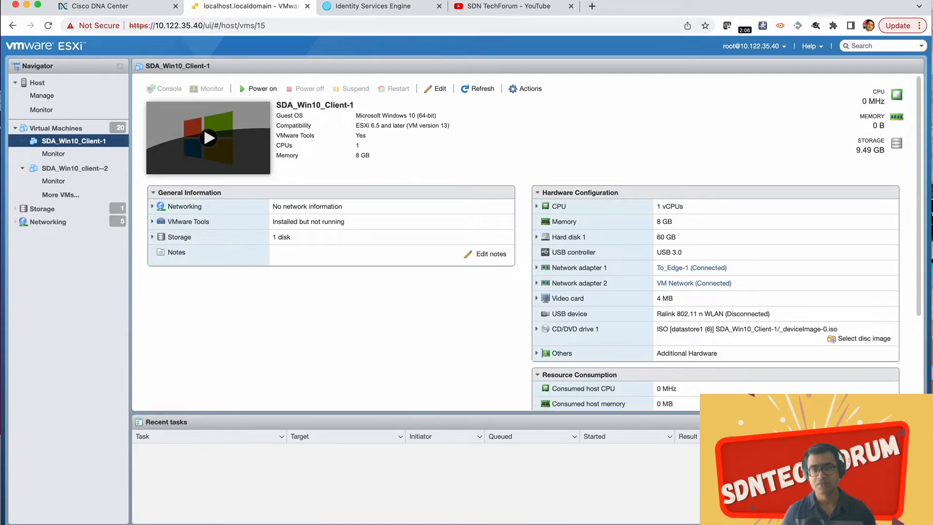
left_click(538, 268)
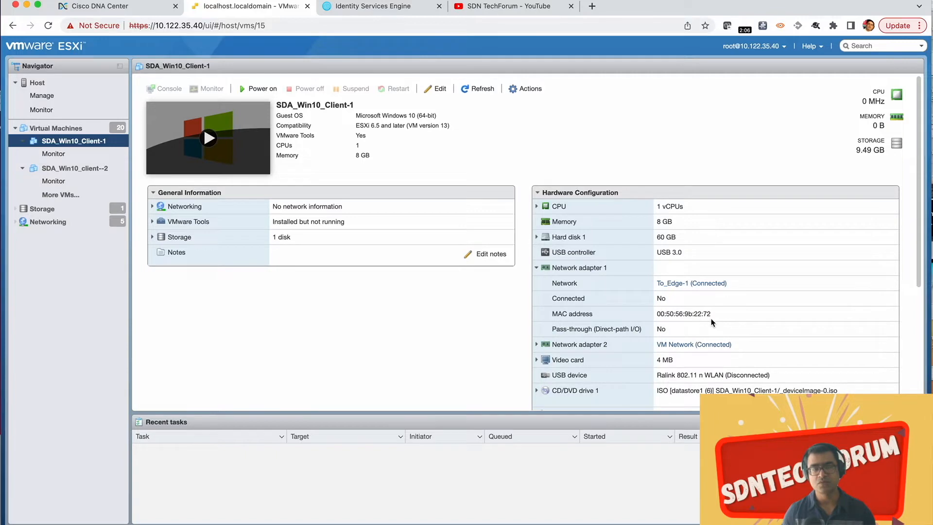
Step: Power on SDA_Win10_Client-1 and open its console in an enlarged window moved clear of the VM summary
left_click(209, 141)
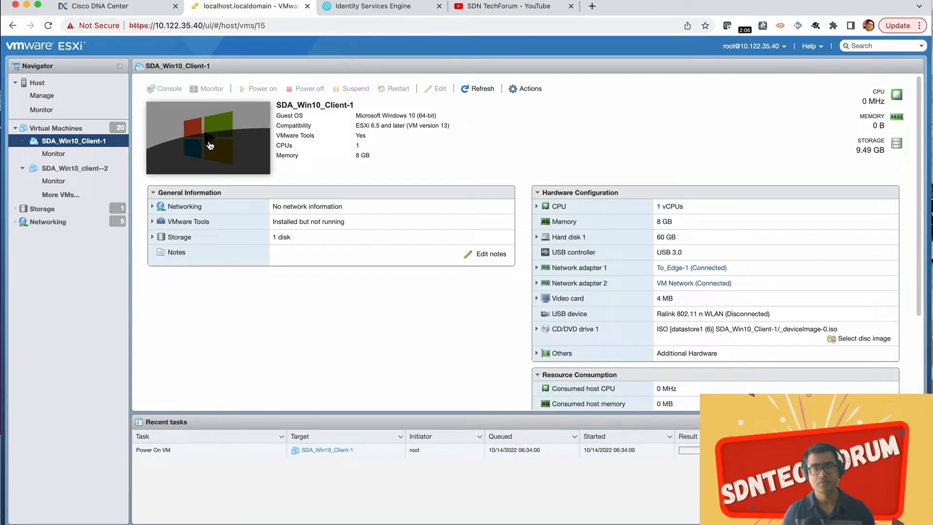
left_click(209, 142)
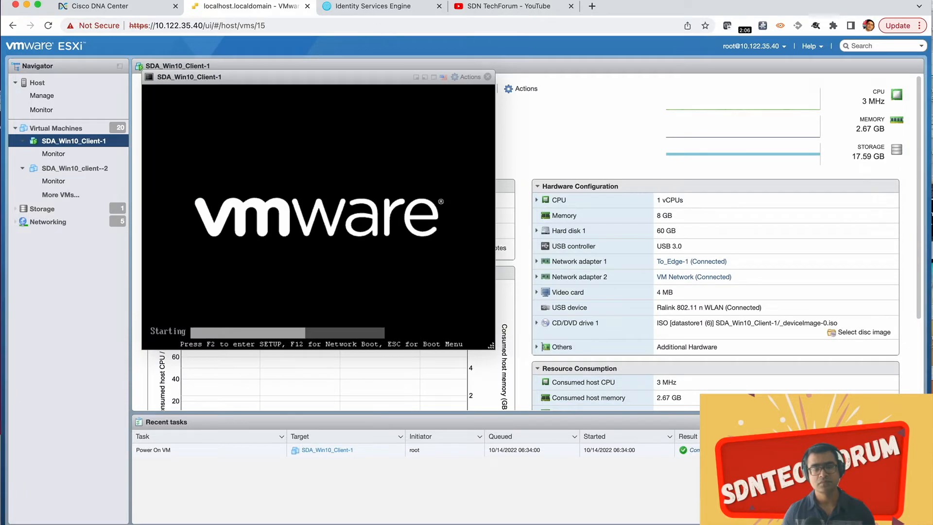
left_click_drag(336, 76, 388, 63)
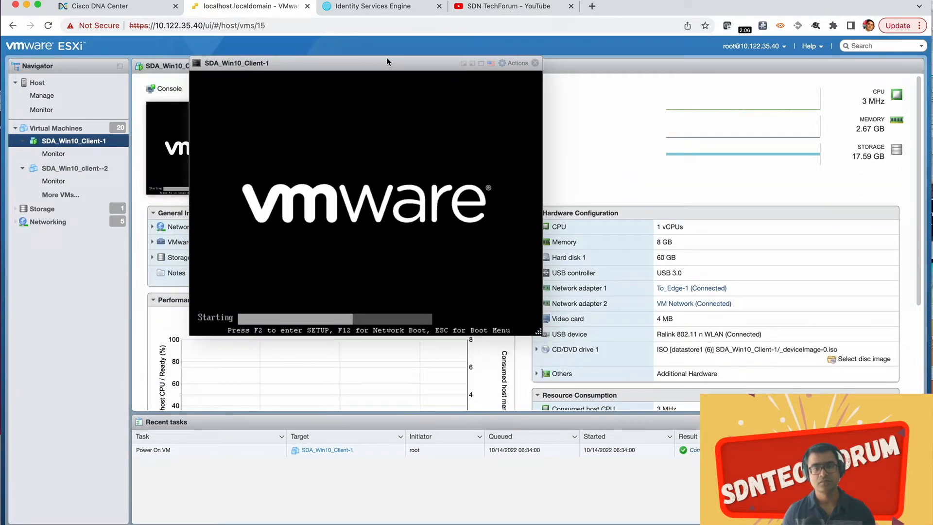
left_click_drag(539, 332, 793, 449)
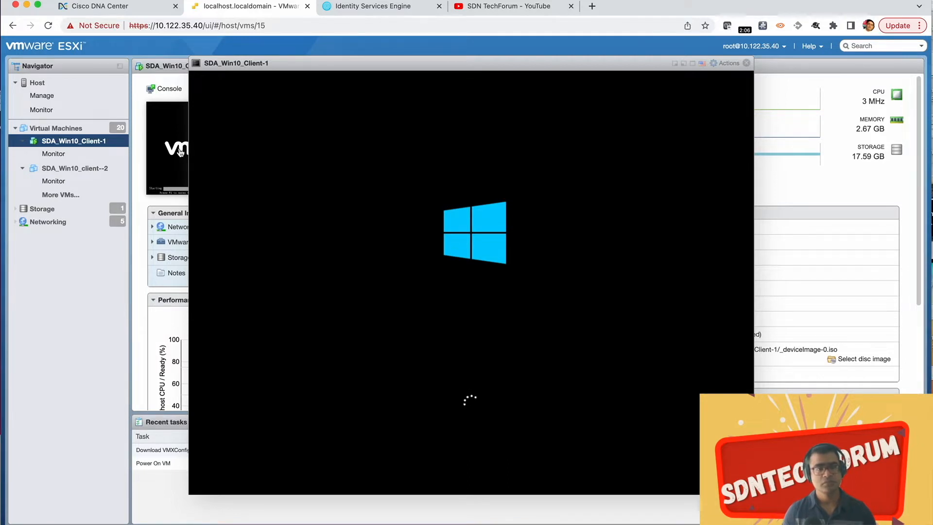
left_click_drag(402, 63, 620, 78)
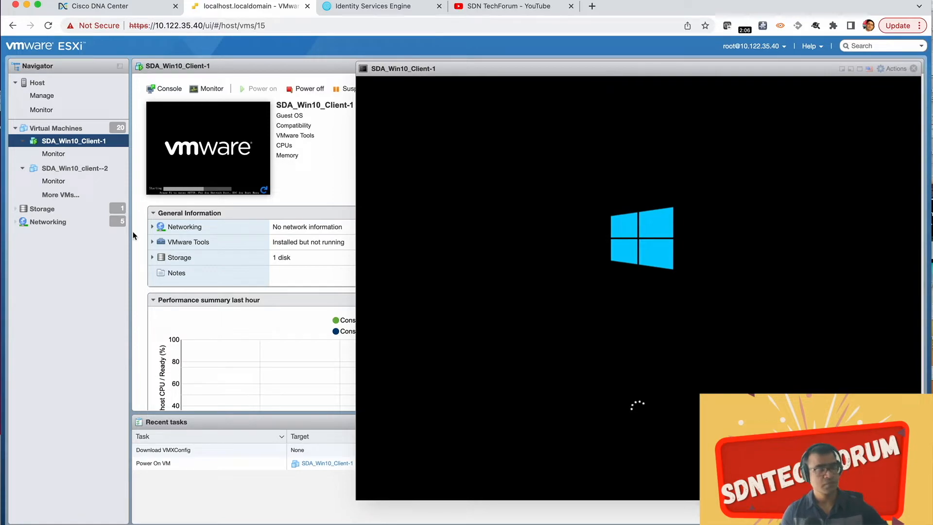
Step: Switch to SecureCRT, check the edge-2 and edge sessions, and narrow the terminal window to expose the ESXi console behind it
key("ctrl+Up")
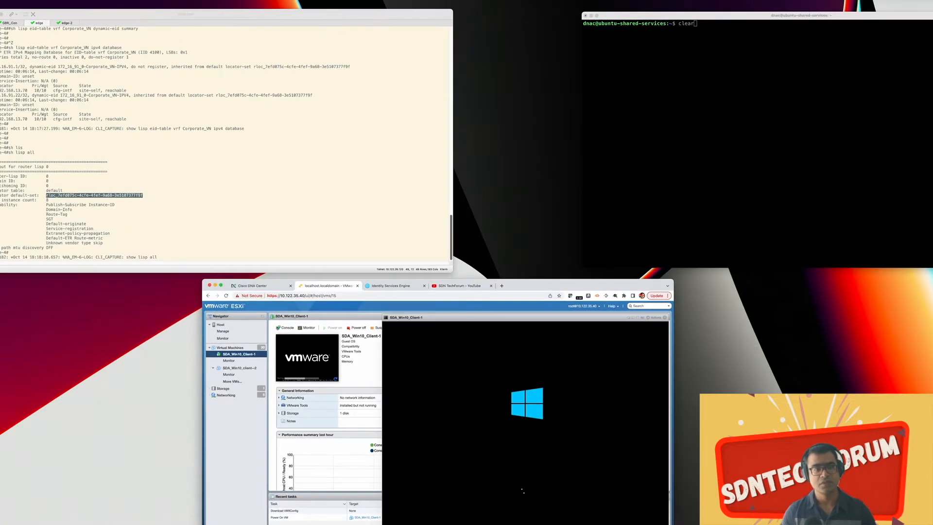
left_click(177, 199)
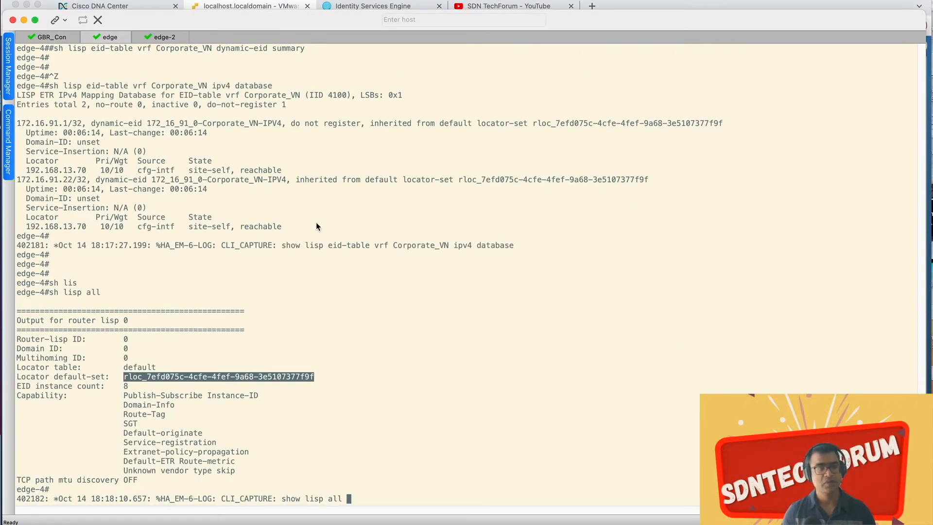
left_click(161, 41)
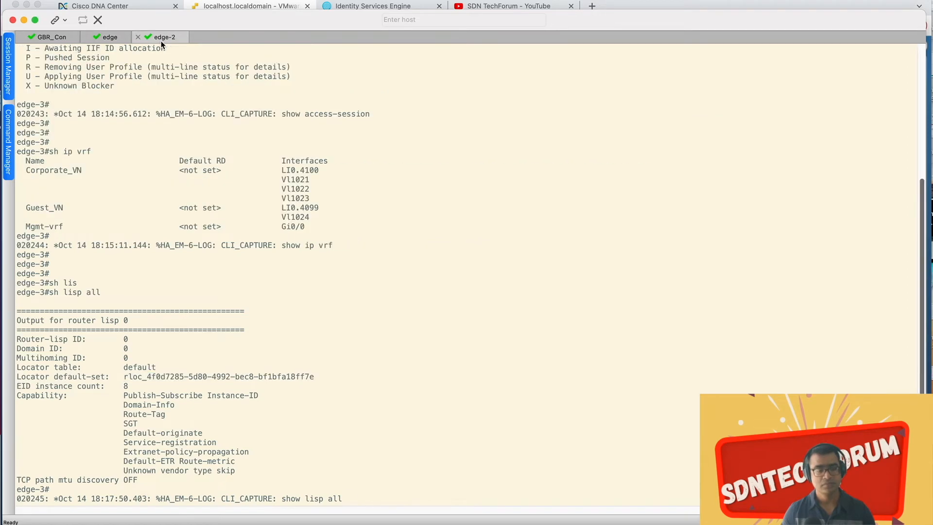
left_click(116, 39)
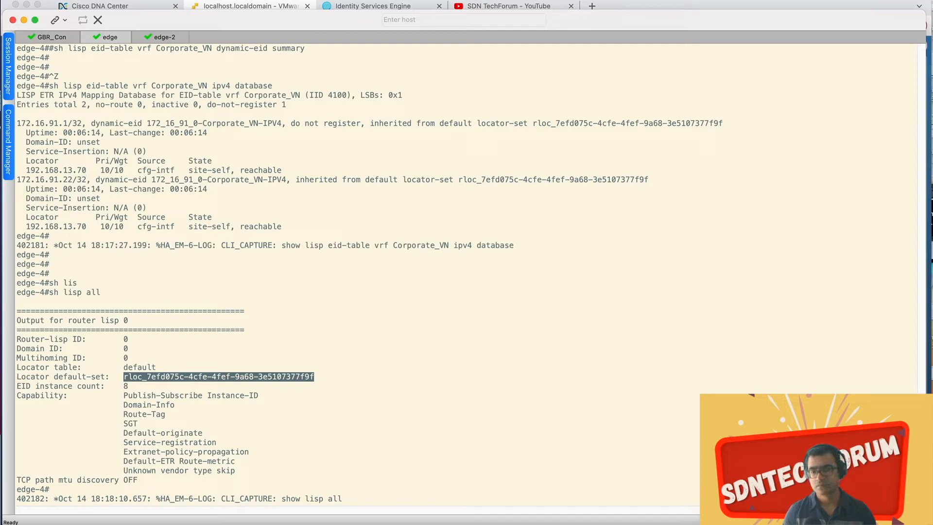
left_click_drag(925, 521, 556, 513)
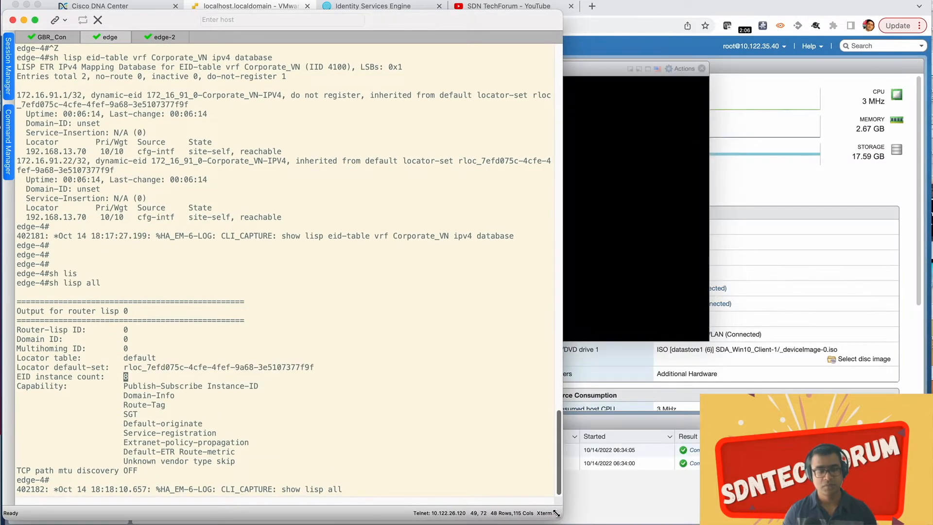
Step: Bring the ESXi page forward and move the SDA_Win10_Client-1 console clear of the area used by the terminal window
left_click(665, 214)
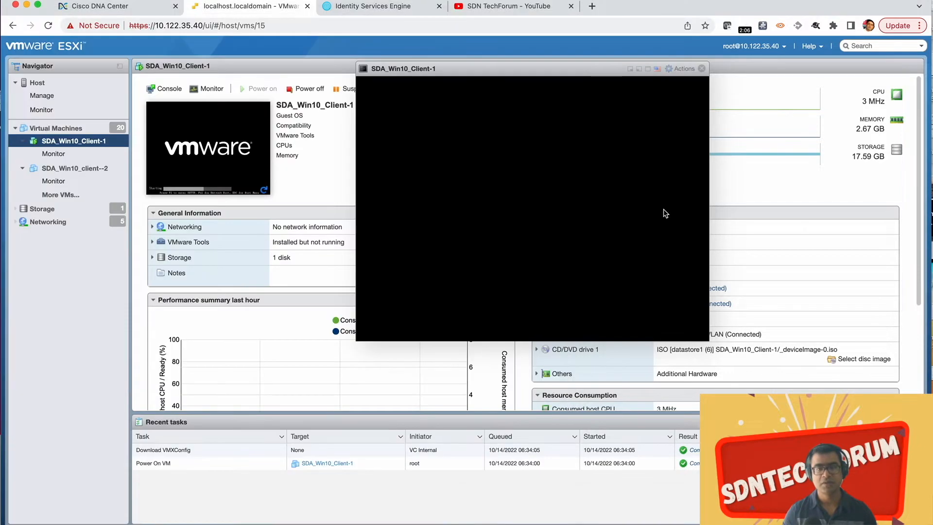
left_click_drag(502, 62, 708, 57)
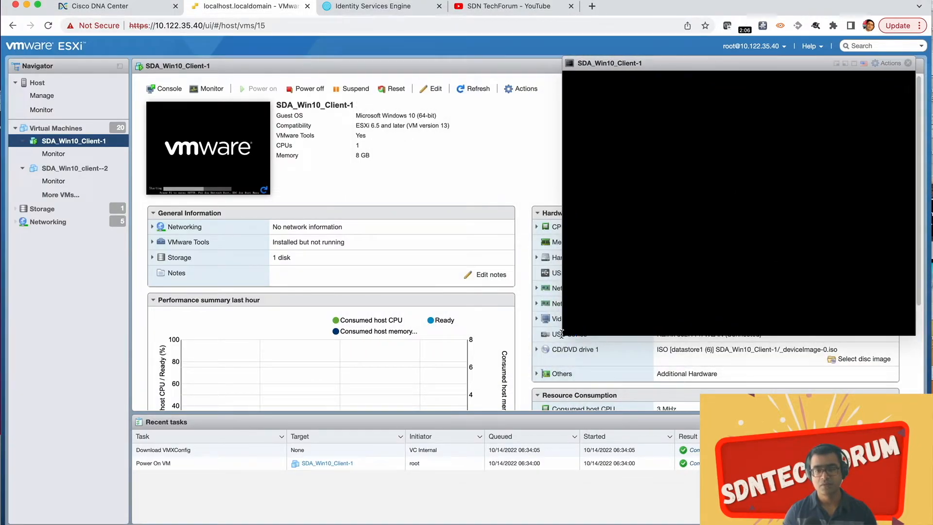
left_click_drag(562, 337, 555, 365)
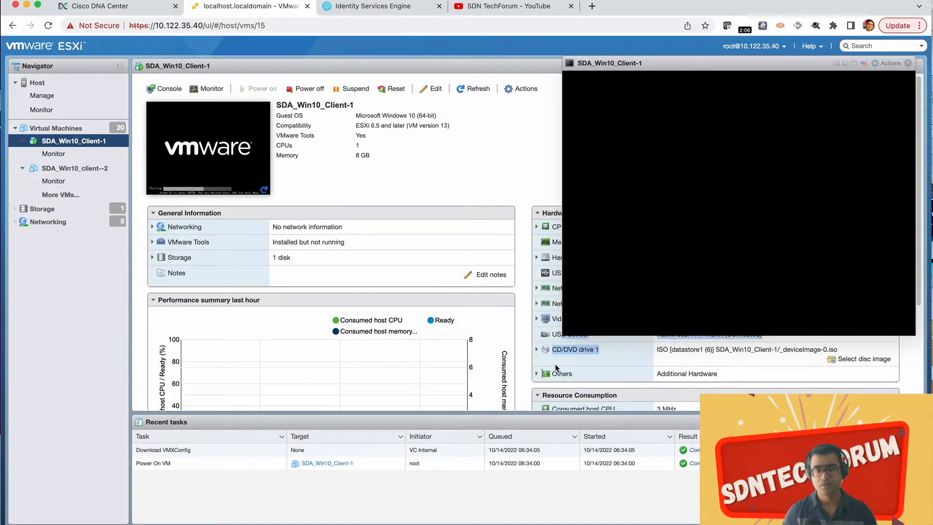
left_click(573, 337)
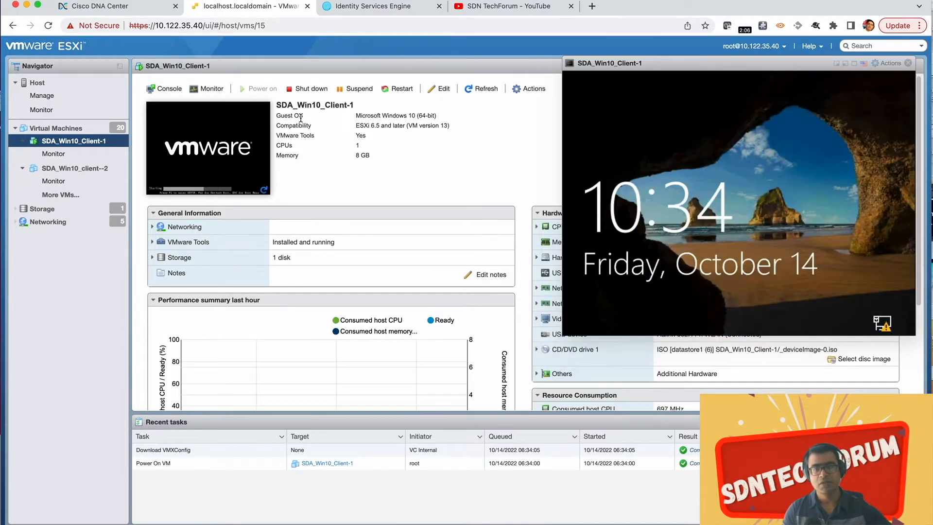
Step: Return to SecureCRT, check the edge-2 and edge sessions for new log messages, and widen the terminal window to fit long lines
key("ctrl+Up")
left_click(144, 185)
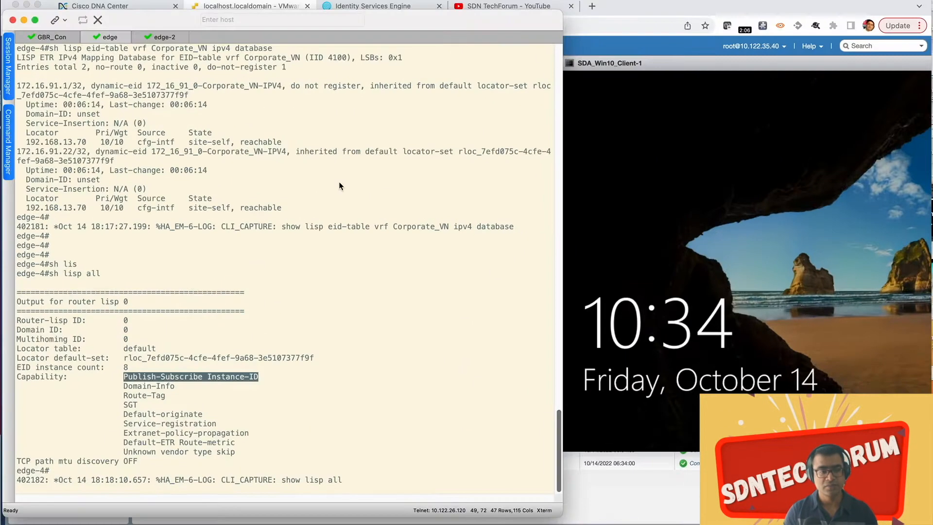
left_click(165, 38)
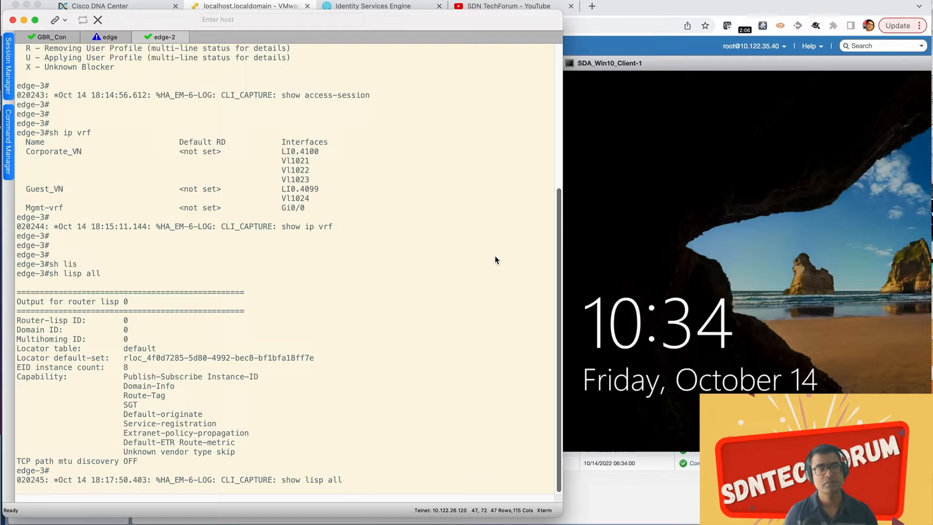
left_click(103, 37)
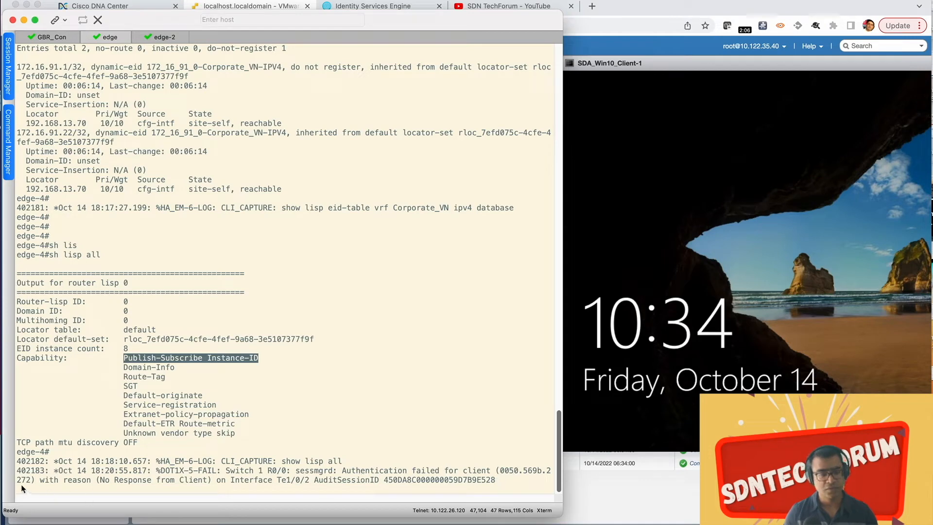
left_click_drag(559, 511, 825, 510)
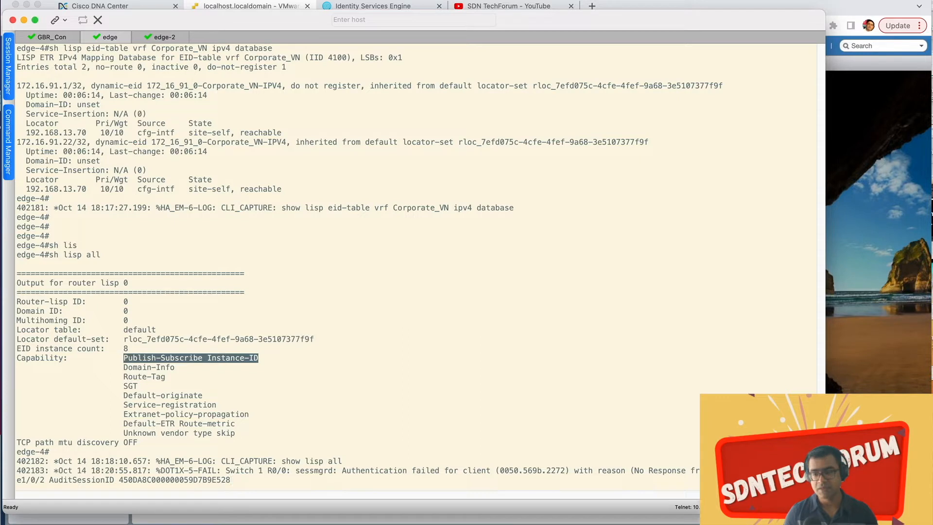
left_click_drag(825, 513, 920, 518)
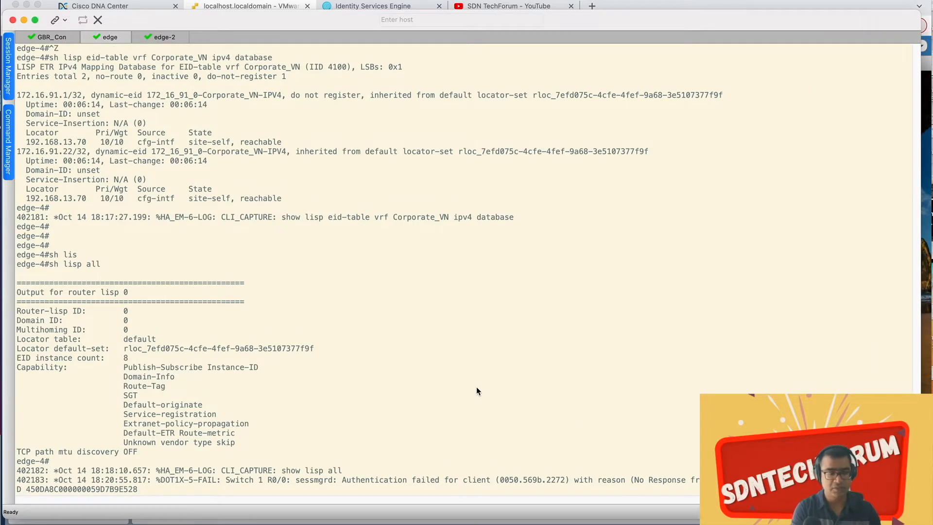
Step: Run sh access-session on edge-4 and highlight the Te1/0/2 session's interface, MAC address, method and domain
key("Return")
key("Return")
type("sh ac")
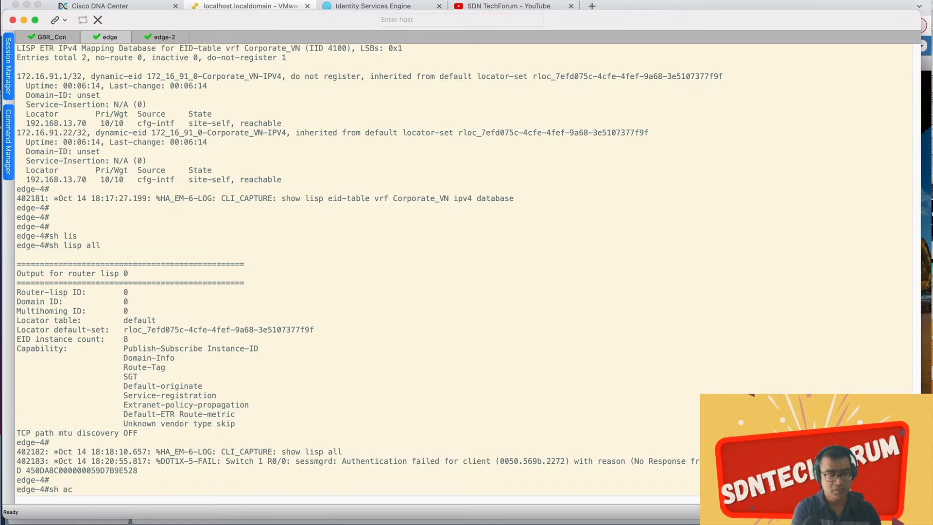
type("c")
key("Tab")
type("ses")
key("Tab")
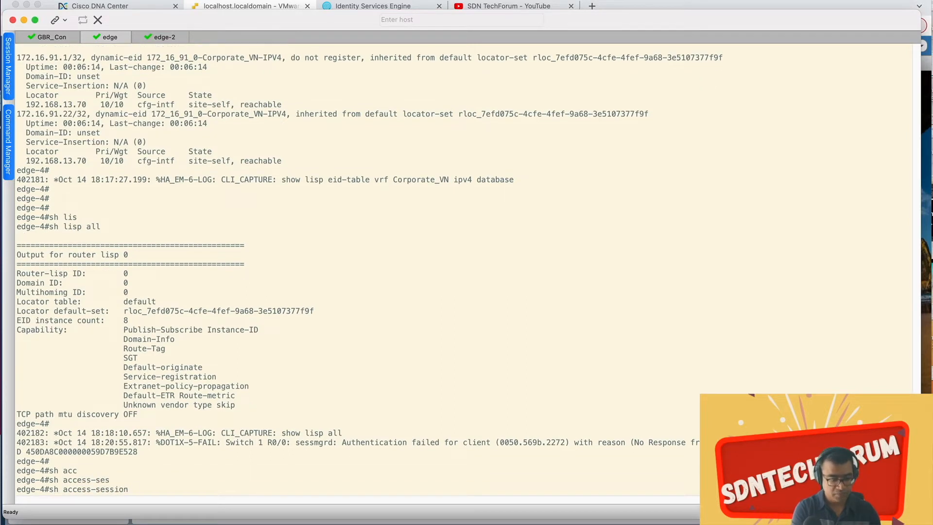
key("Return")
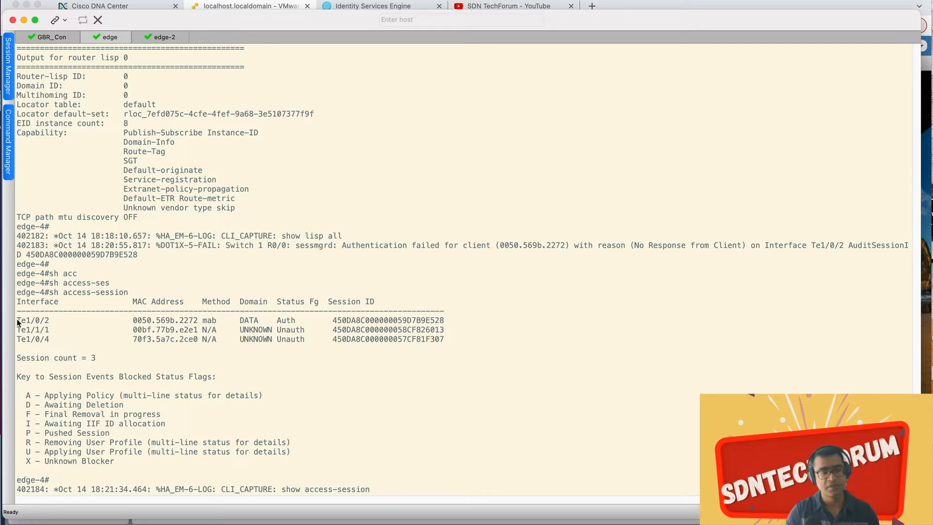
left_click_drag(16, 318, 214, 321)
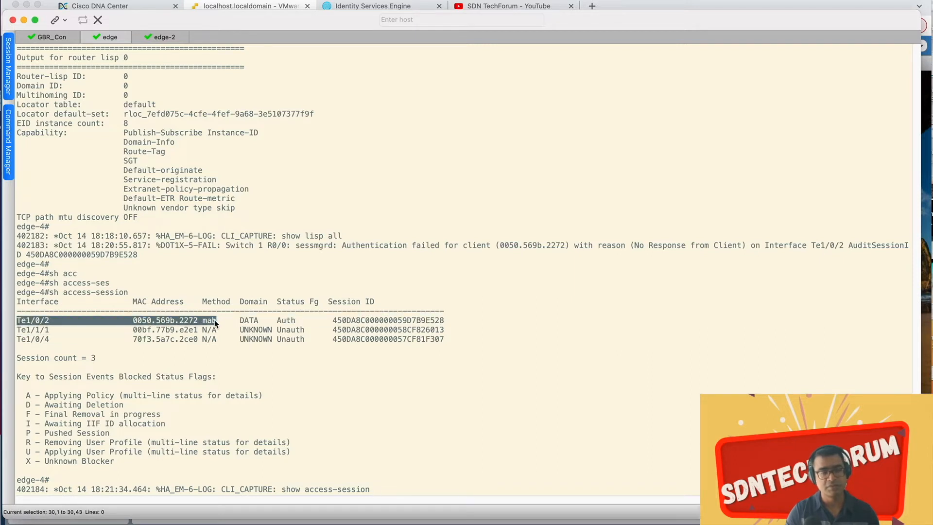
left_click(244, 321)
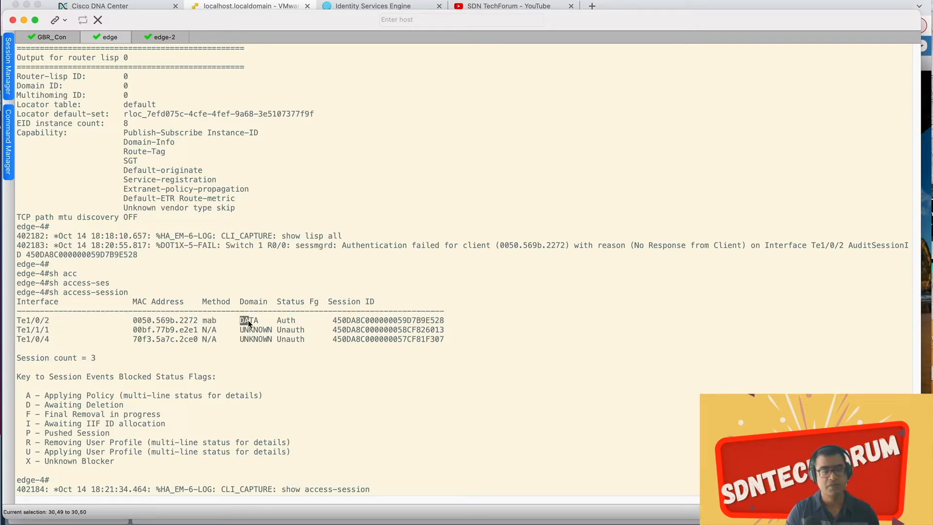
left_click(529, 350)
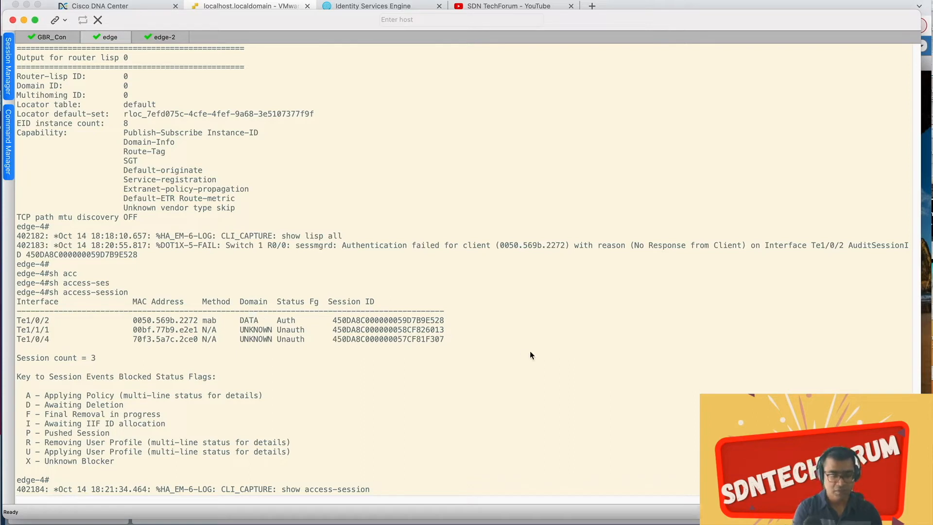
Step: Run sh authentication sessions interface t1/0/2 details on edge-4
key("Return")
key("Return")
key("Return")
type("sh auth")
key("Tab")
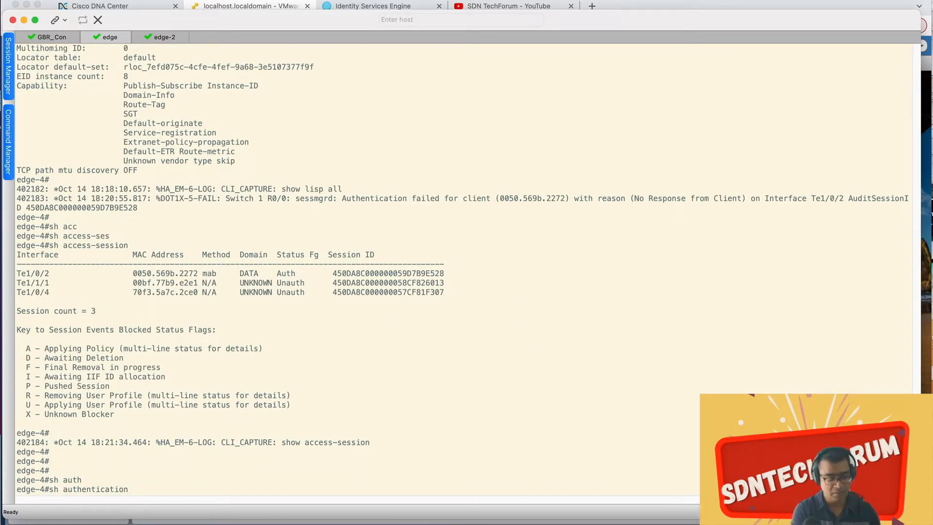
type("ses")
key("Tab")
type("i")
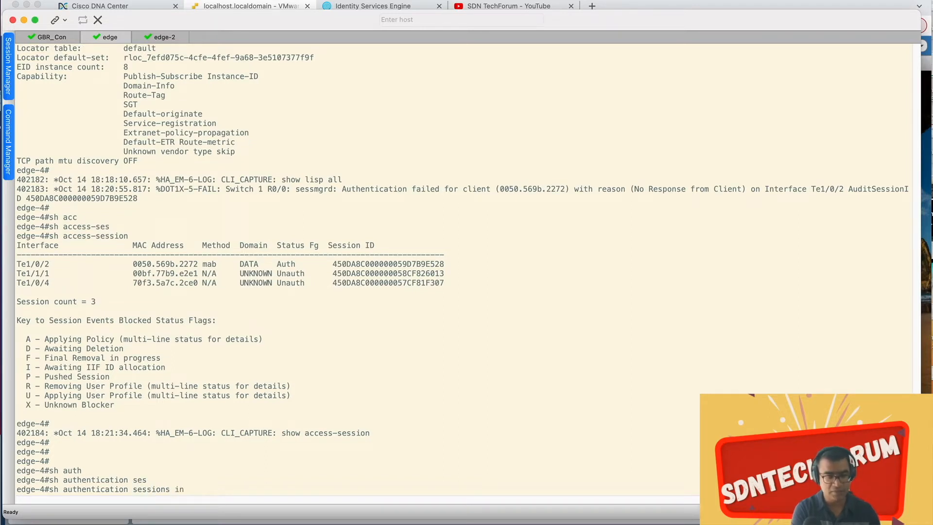
type("n")
key("Tab")
type("t1/0/2 det")
key("Tab")
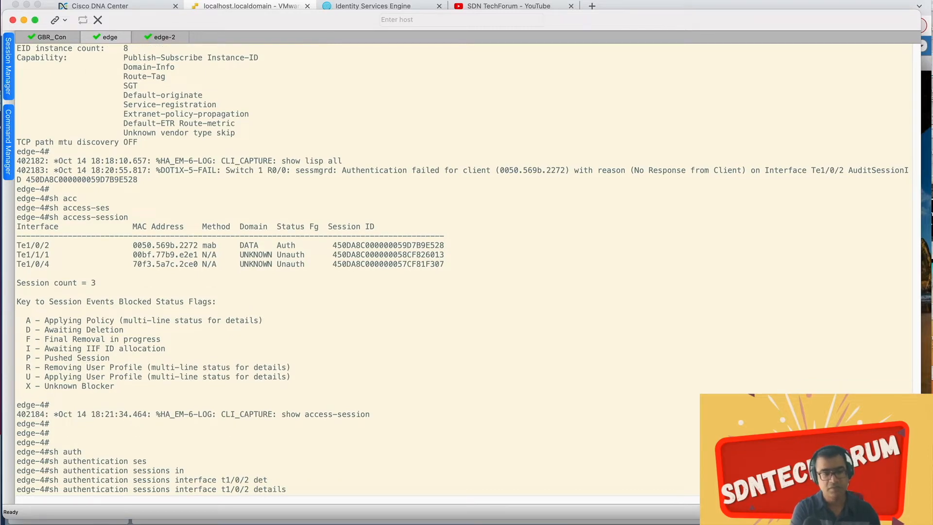
key("Return")
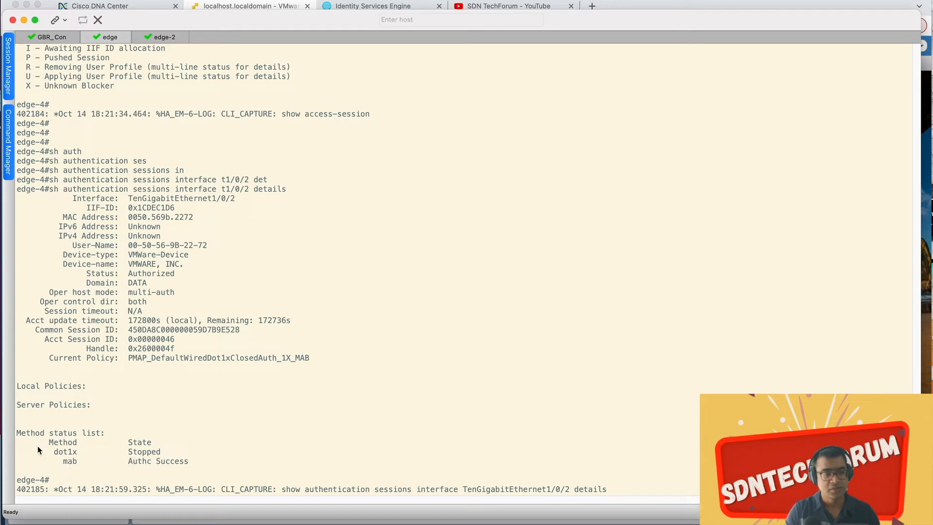
Step: Examine the dot1x and mab method states and the IPv4 address in the session details
left_click_drag(48, 448, 113, 453)
left_click_drag(188, 461, 50, 460)
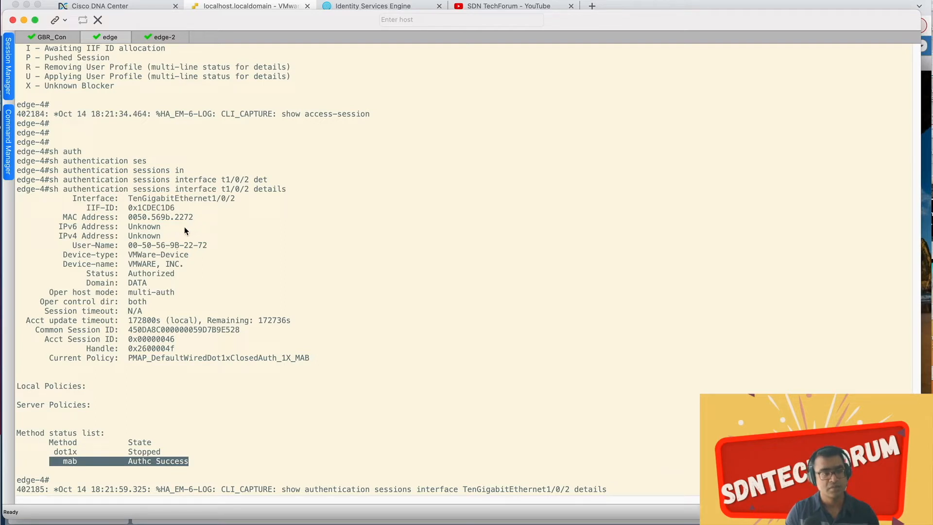
left_click_drag(57, 234, 181, 238)
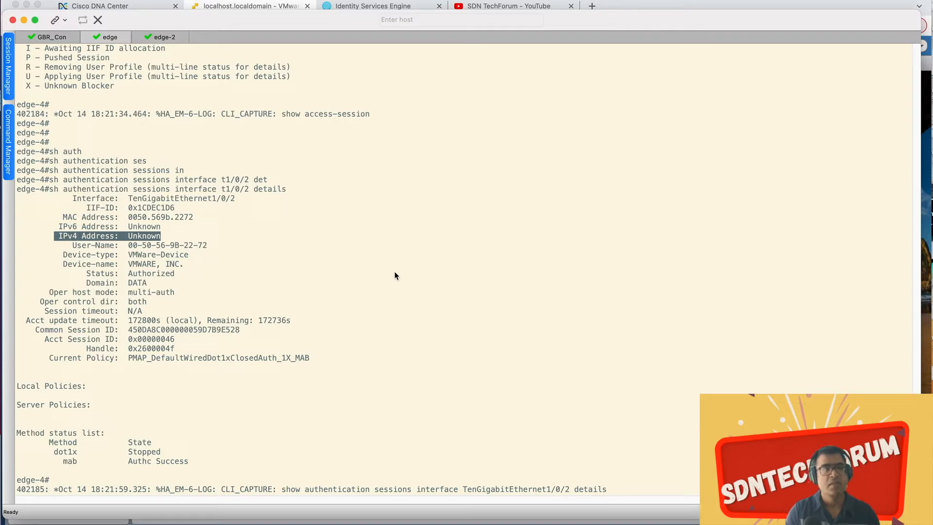
Step: Switch to Cisco ISE in the browser and open the RADIUS Live Logs page
left_click(407, 7)
scroll(332, 217, "up", 5)
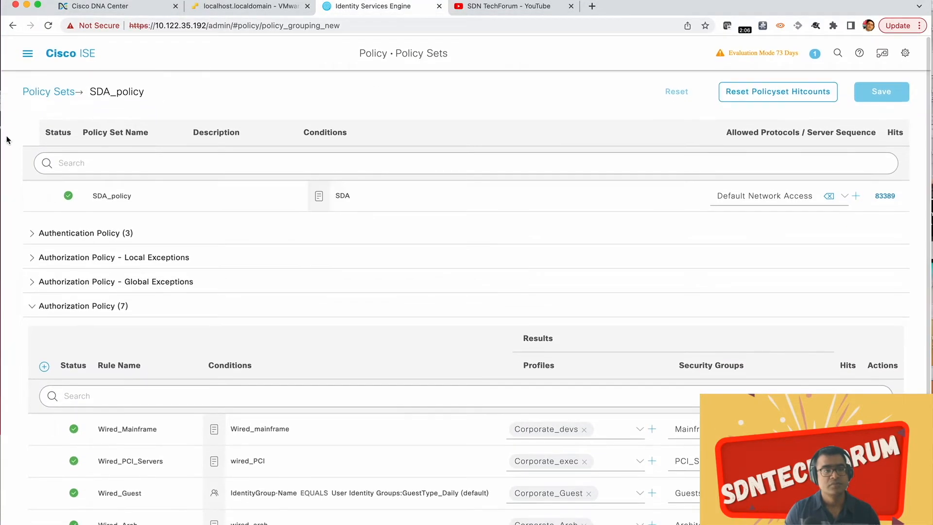
left_click(27, 58)
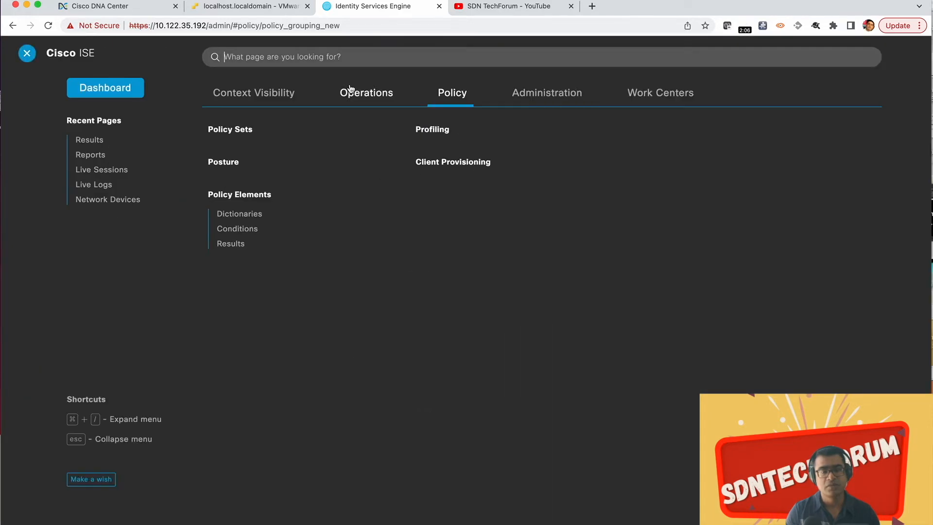
left_click(370, 97)
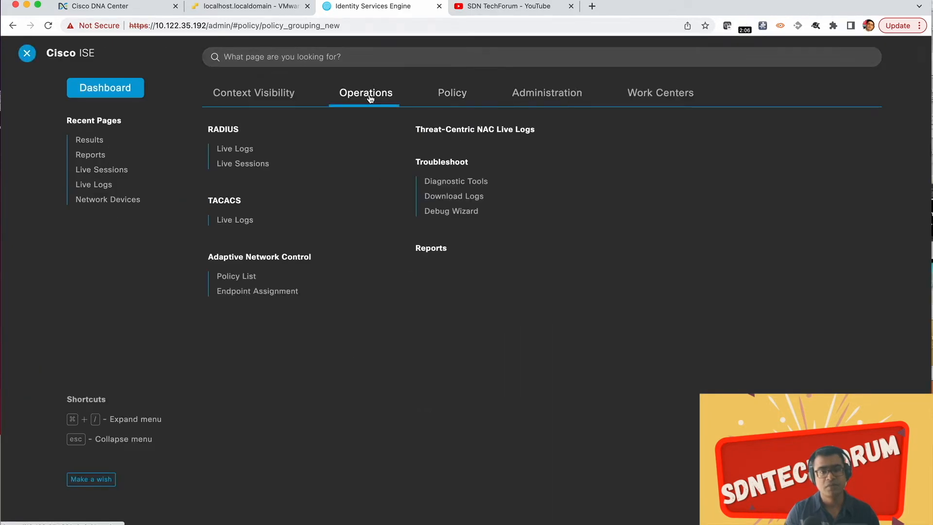
left_click(234, 148)
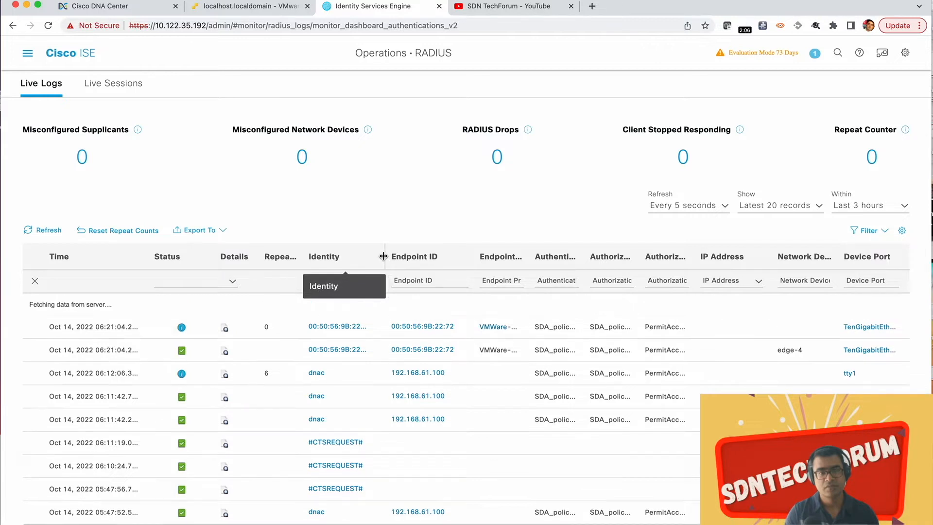
Step: Widen the Identity column in the Live Logs and review the policy and authorization columns of the client's newest entries
left_click_drag(382, 255, 441, 262)
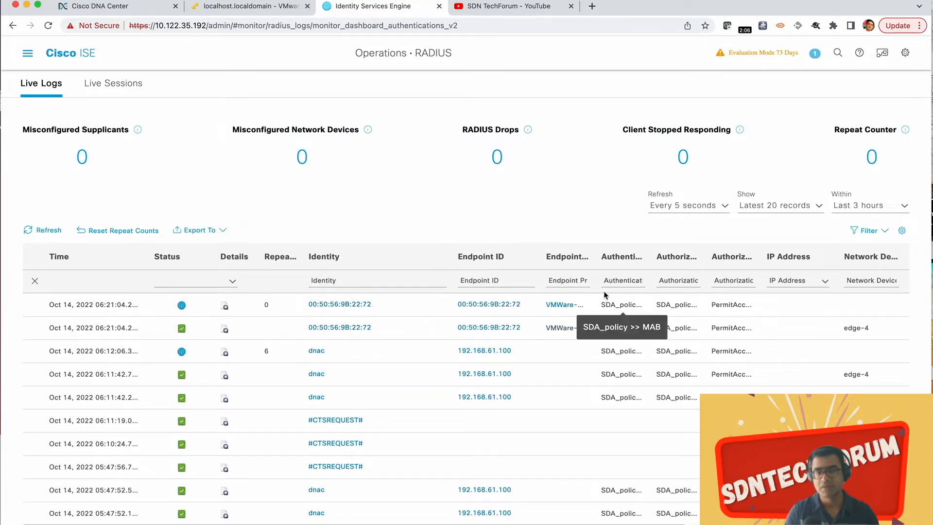
scroll(628, 305, "right", 3)
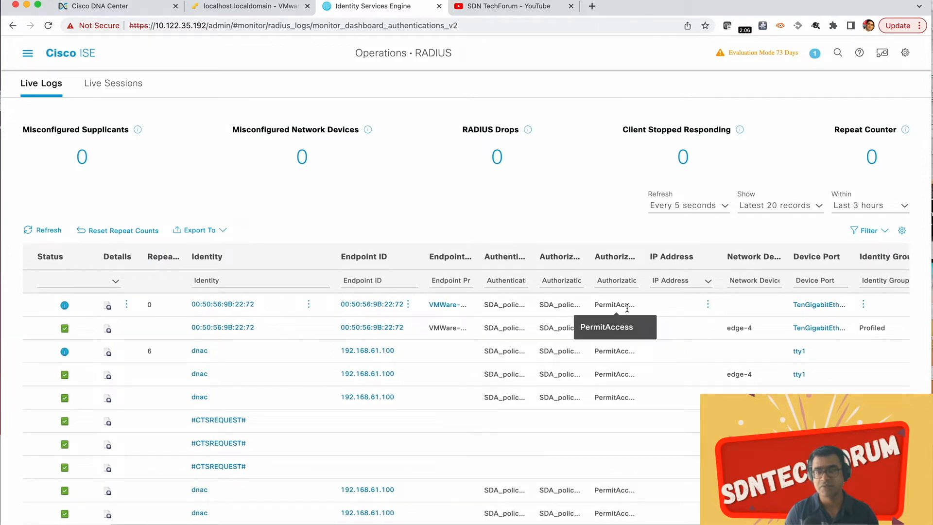
scroll(627, 309, "right", 5)
scroll(627, 311, "left", 8)
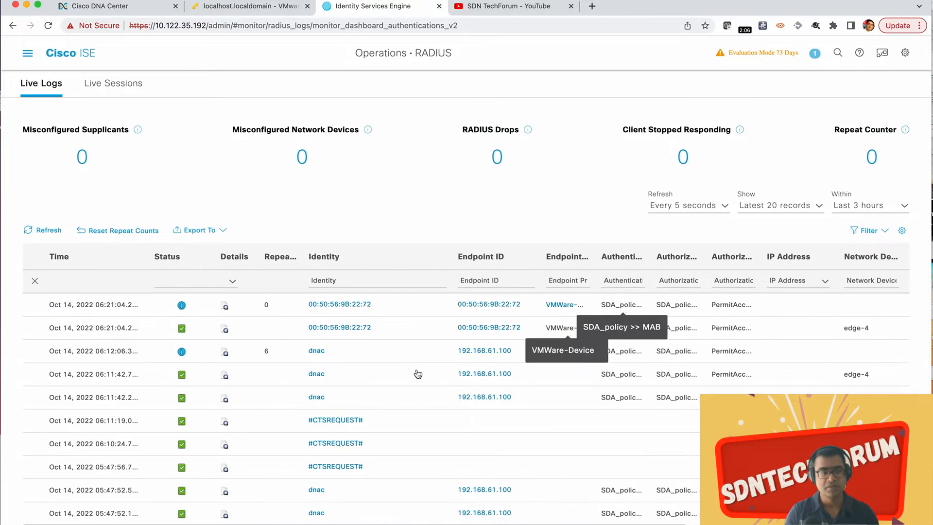
Step: Open the authentication detail report of the client's newest Live Logs entry and review its overview, authentication details and other attributes
left_click(225, 307)
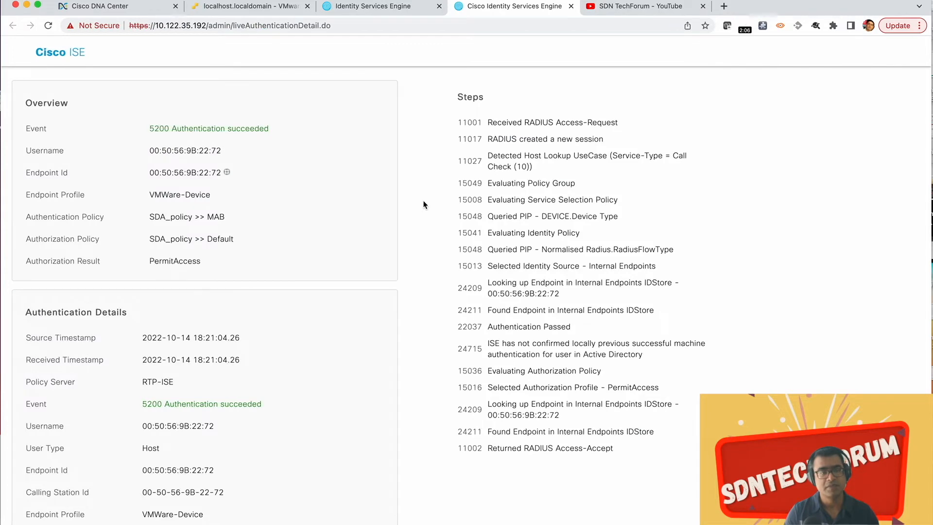
scroll(274, 241, "down", 5)
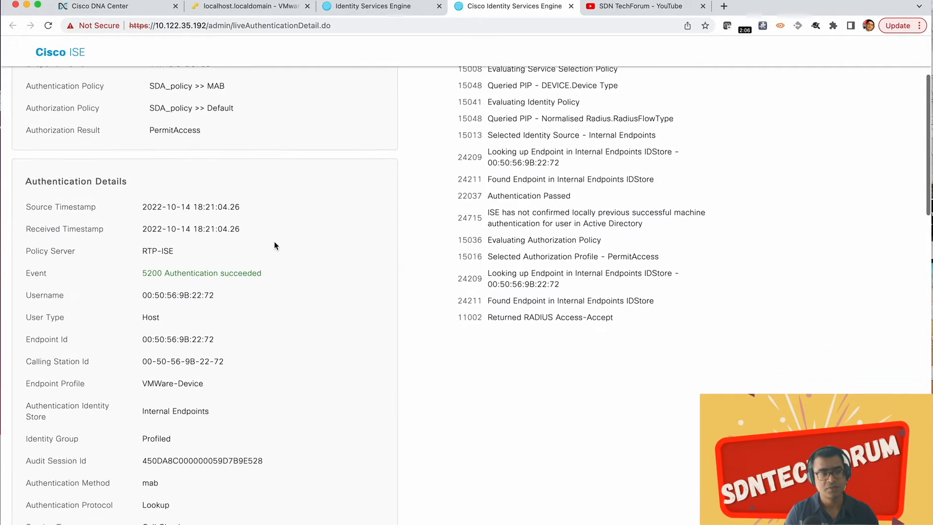
scroll(274, 246, "down", 10)
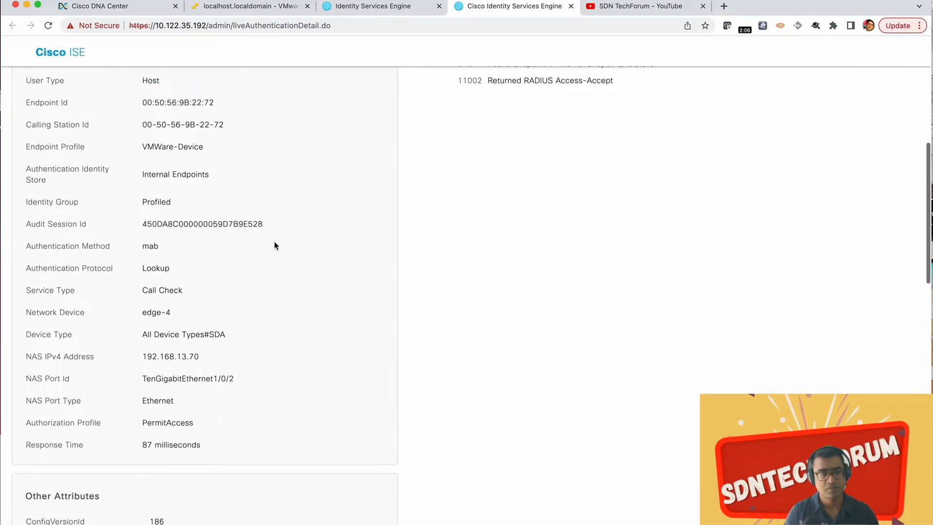
scroll(275, 246, "down", 15)
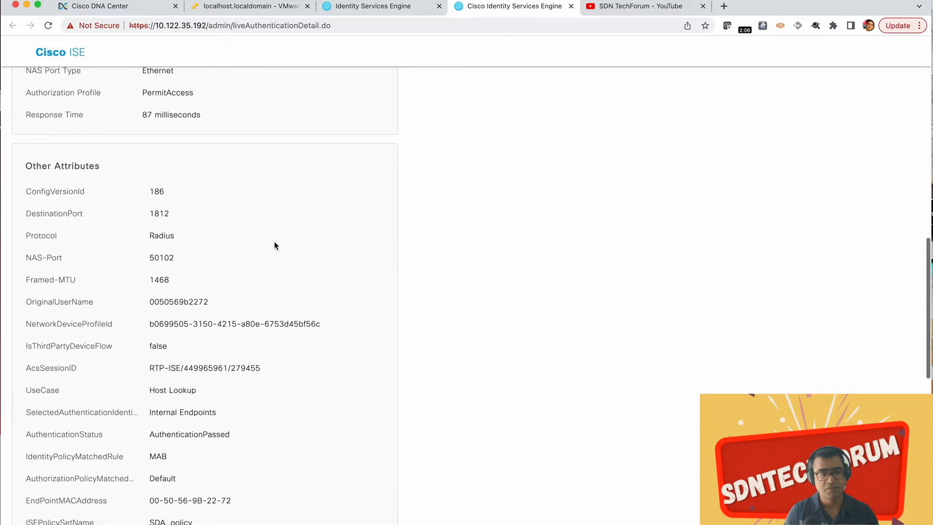
scroll(274, 245, "down", 13)
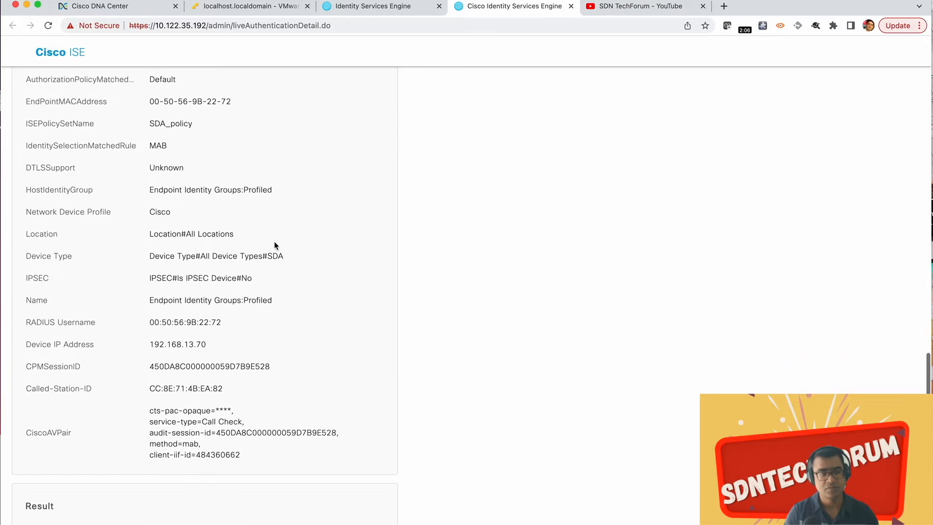
scroll(274, 241, "up", 20)
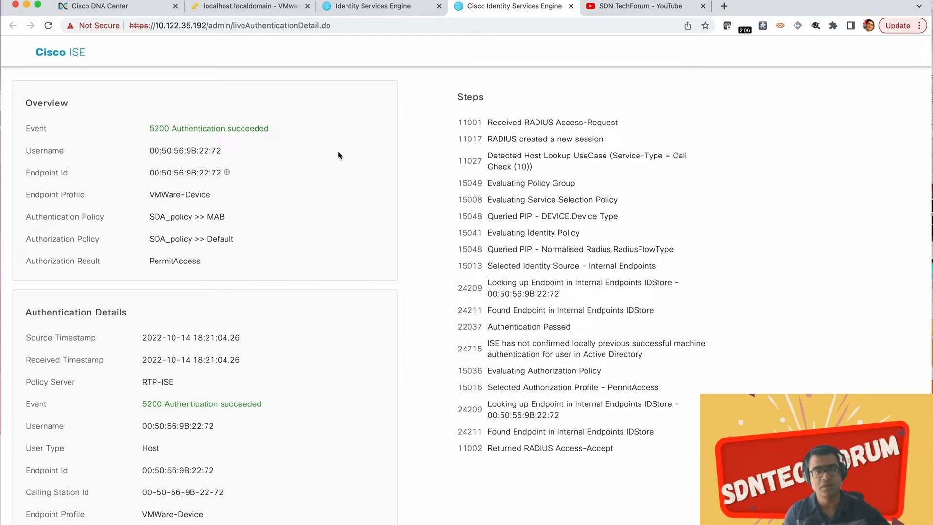
Step: Switch to the ubuntu-shared-services terminal and run sudo tail -f /var/log/syslog -n 100 -f | grep -i dhcp, entering the sudo password
key("ctrl+Up")
left_click(676, 191)
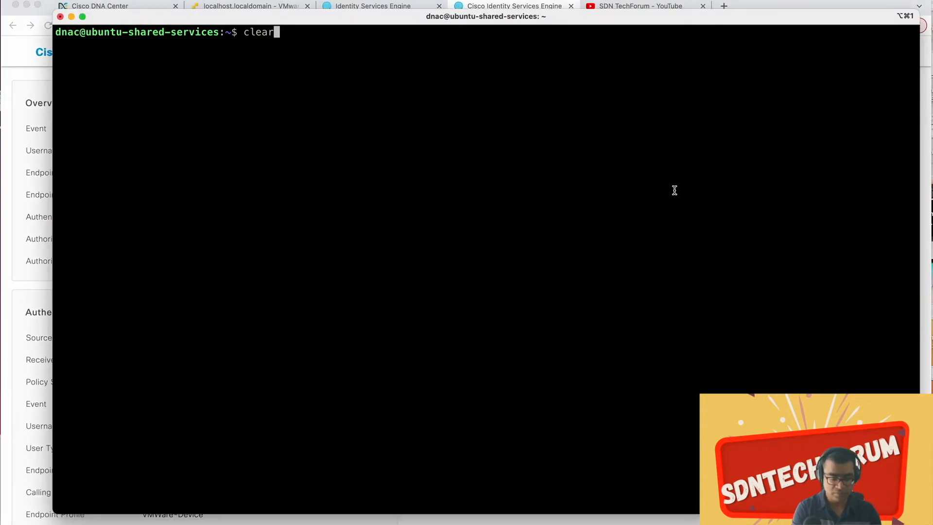
key("Up")
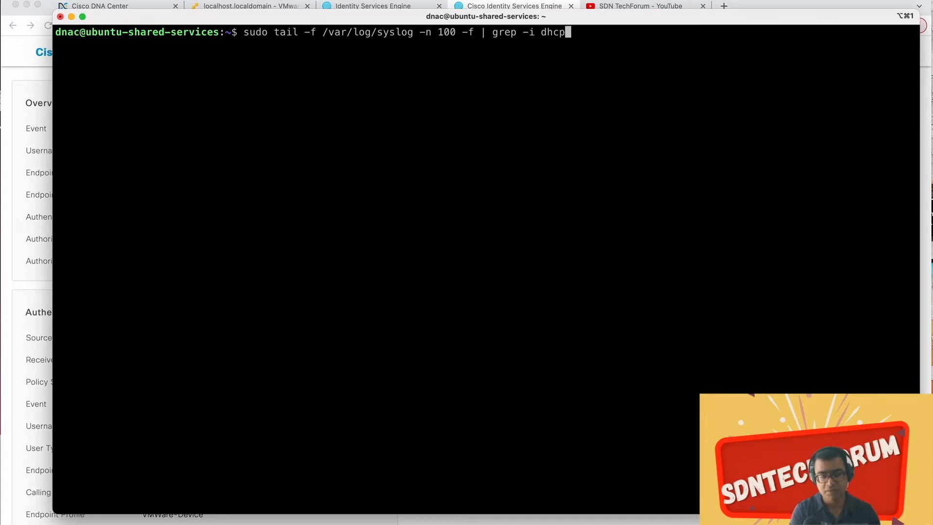
key("Return")
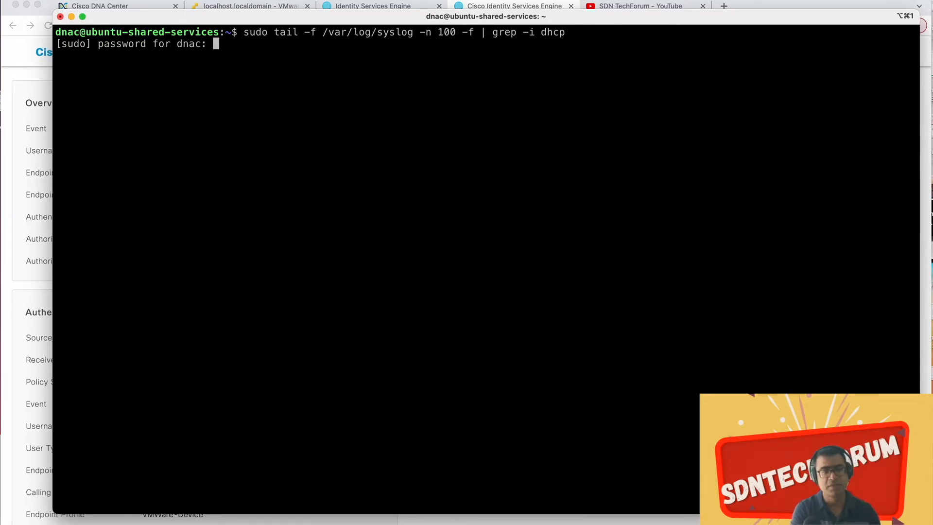
key("Return")
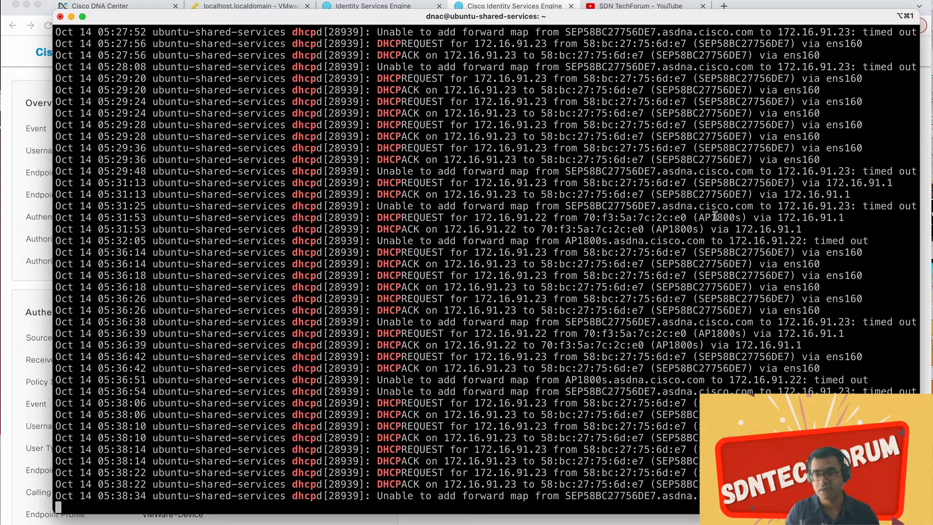
Step: Examine the DHCP discover, offer, request and ack entries in the filtered syslog output
scroll(715, 215, "up", 12)
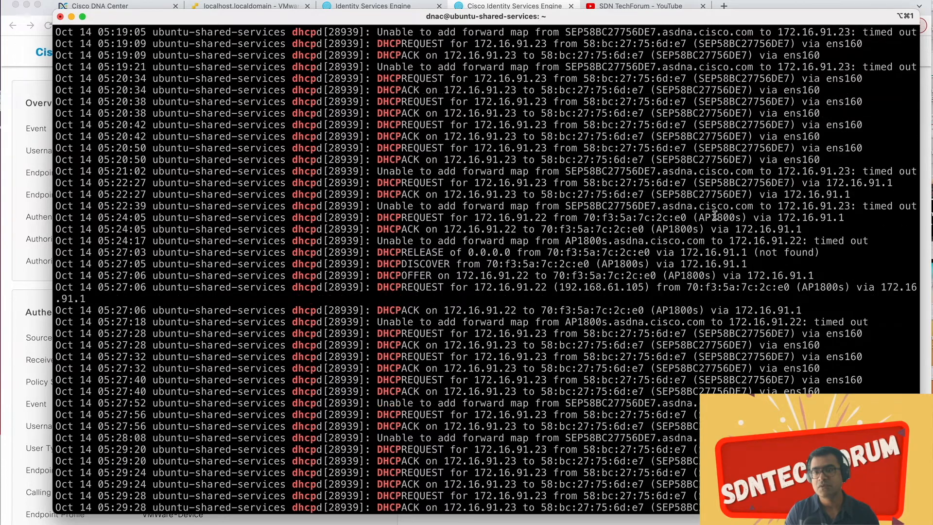
scroll(714, 216, "up", 7)
scroll(715, 215, "down", 20)
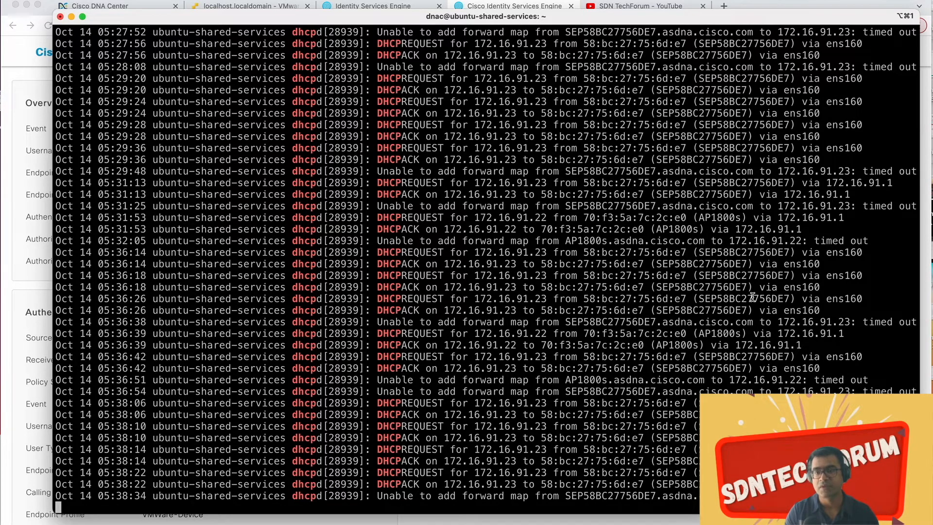
scroll(752, 296, "up", 5)
scroll(752, 296, "up", 7)
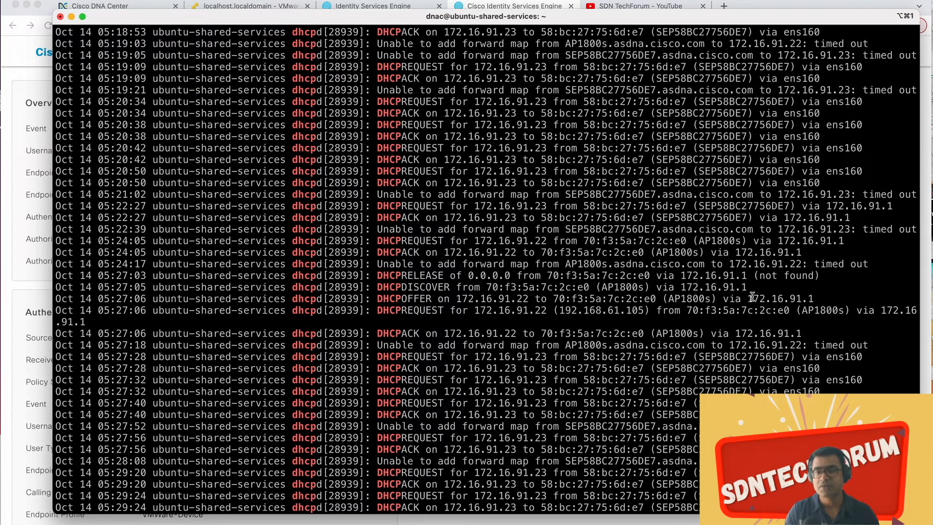
scroll(752, 296, "down", 12)
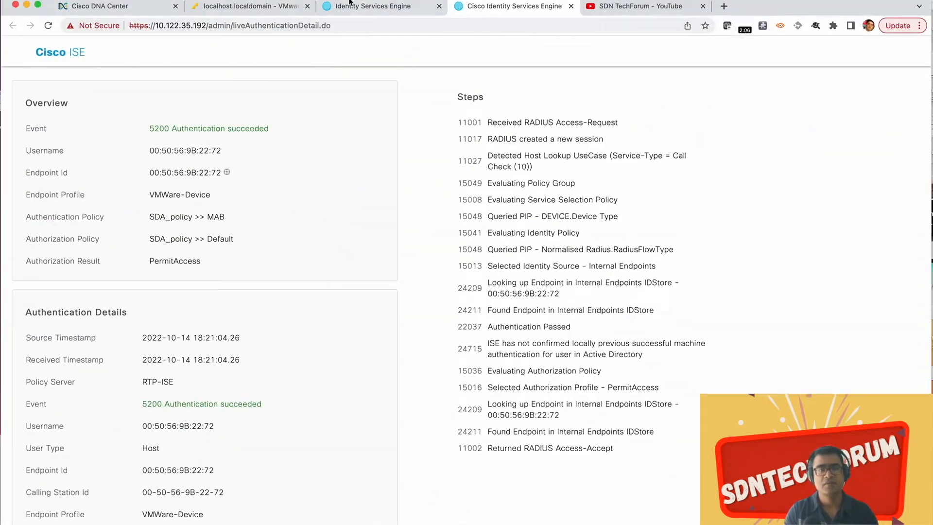
Step: Switch to VMware ESXi in the browser, move the SDA_Win10_Client-1 console fully into view and dismiss its lock screen
left_click(276, 6)
left_click(681, 159)
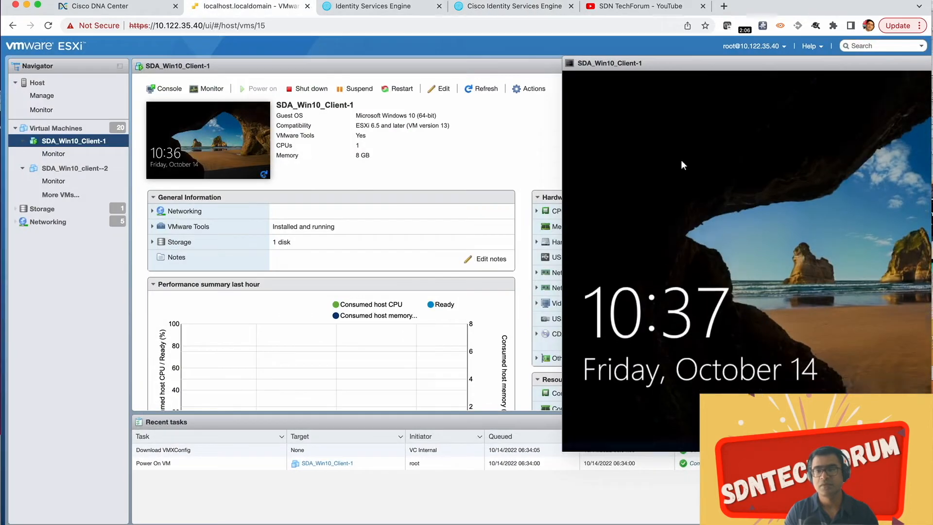
left_click_drag(675, 64, 279, 57)
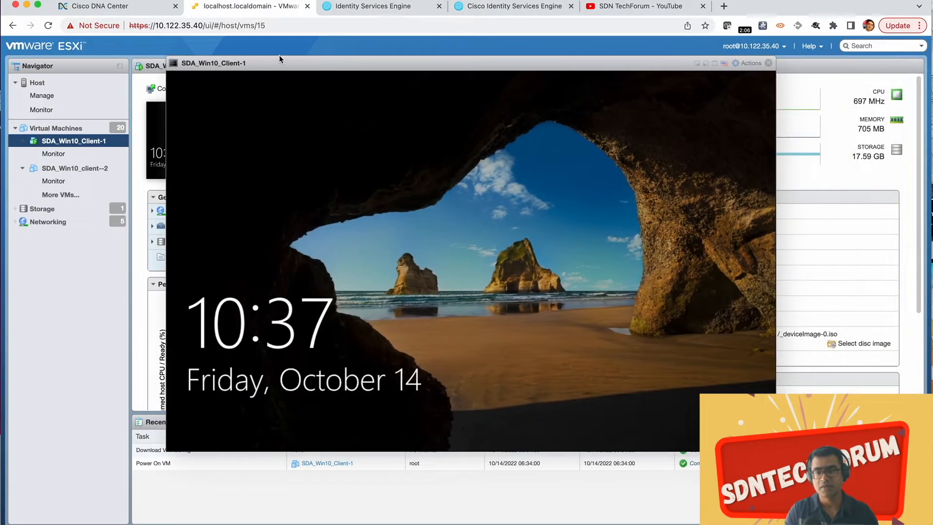
left_click(489, 282)
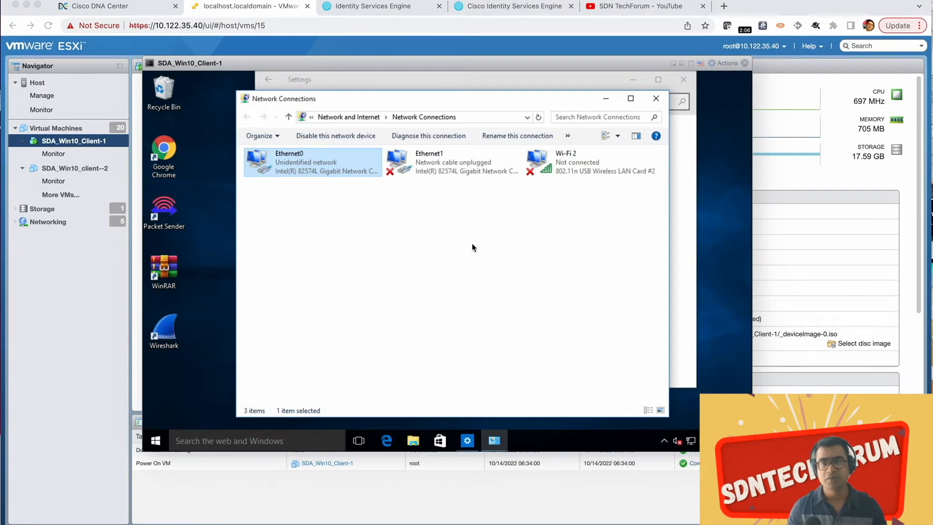
Step: Close the client's open network windows and reopen the adapter options from the Ethernet page of the Network & Internet settings
left_click(655, 100)
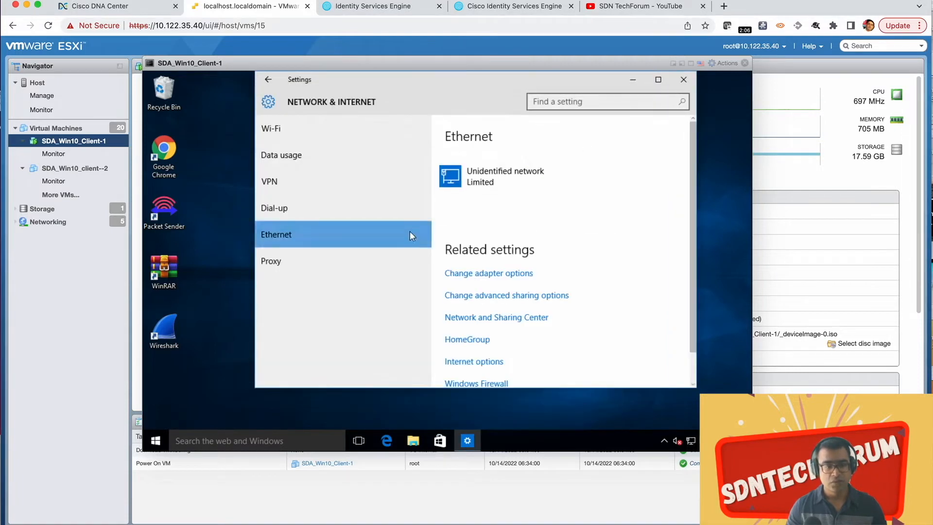
left_click(683, 79)
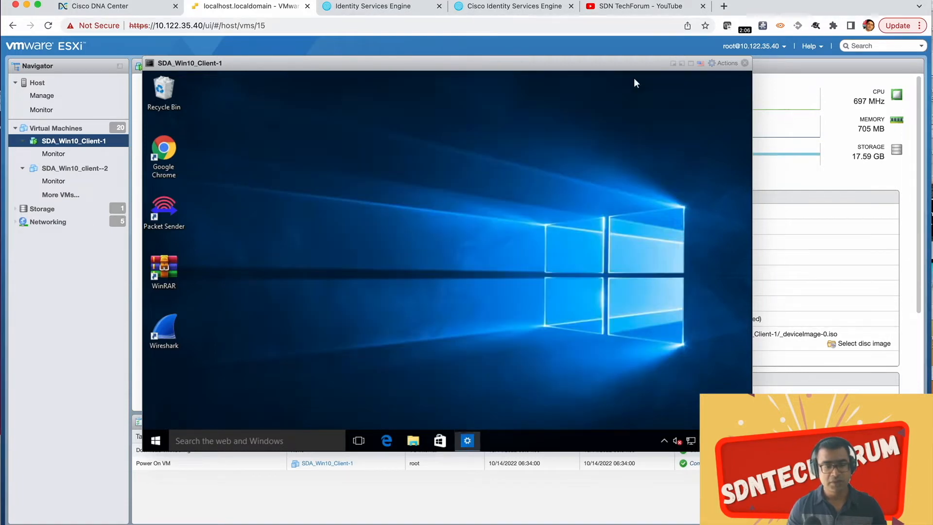
left_click(156, 441)
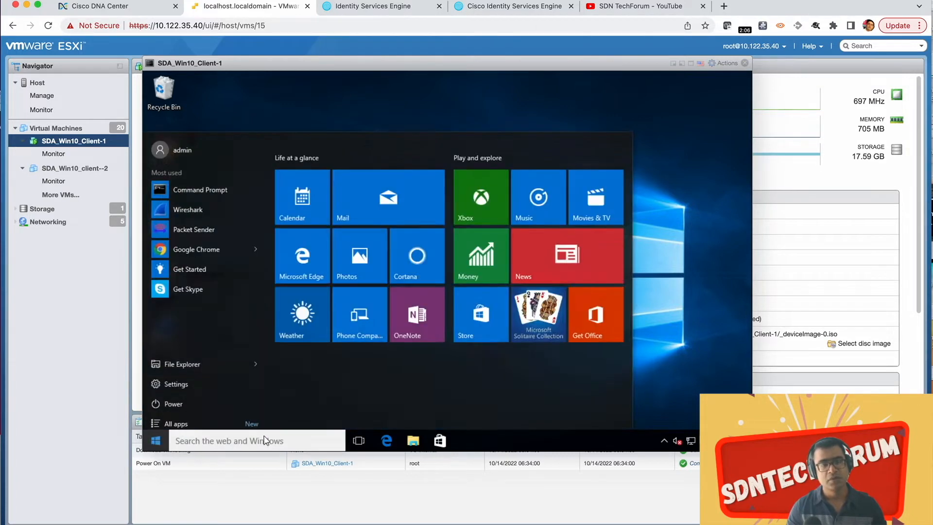
left_click(176, 379)
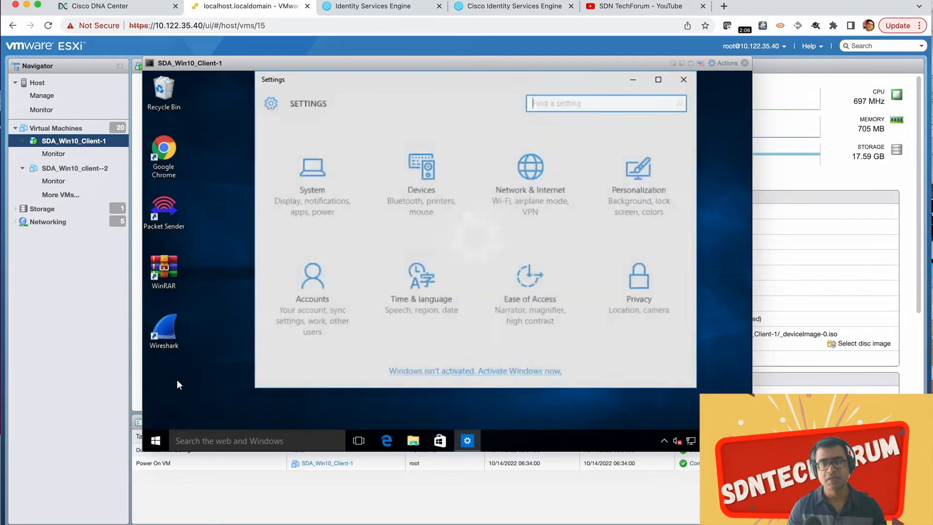
left_click(534, 181)
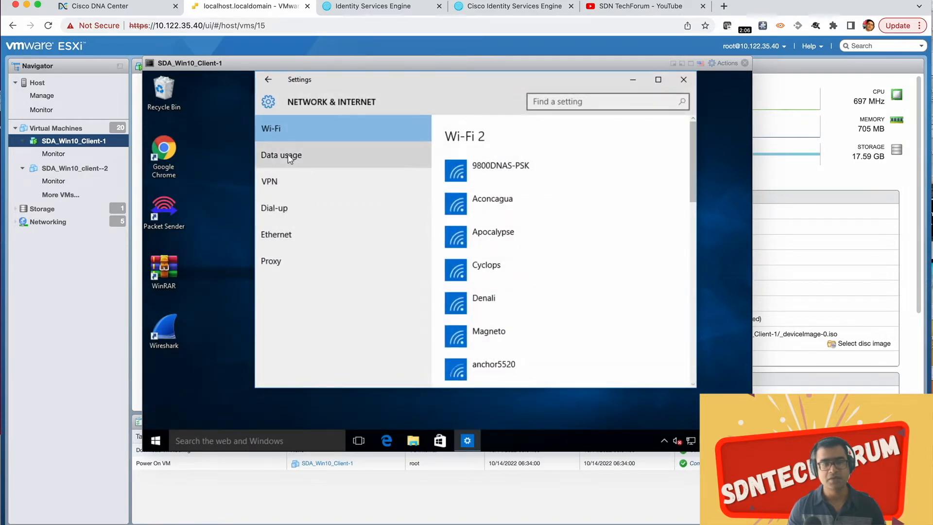
left_click(279, 234)
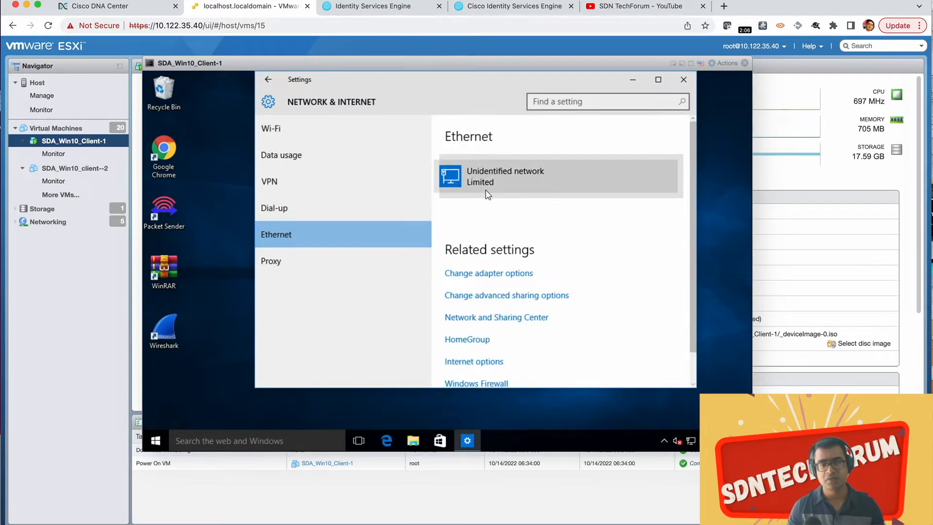
left_click(508, 275)
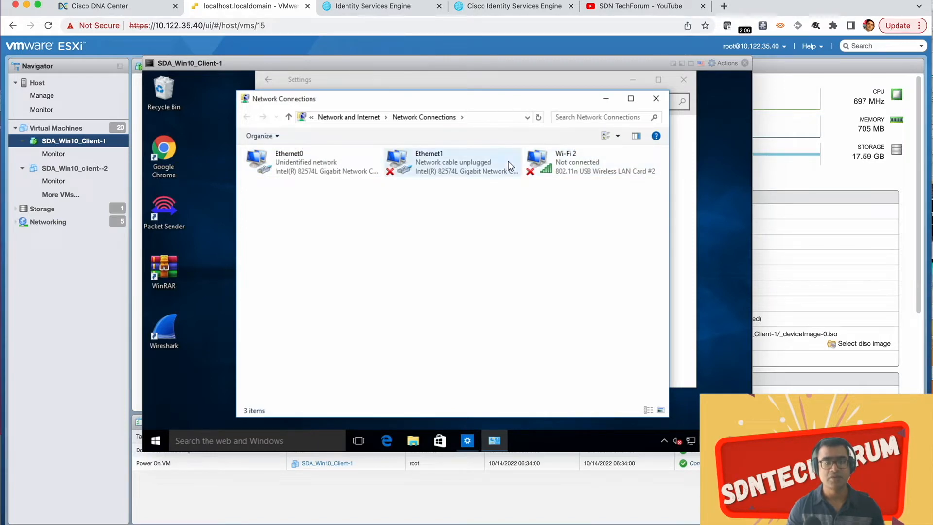
Step: Check the Networking properties of the Ethernet0 adapter and close them without changes
left_click(283, 162)
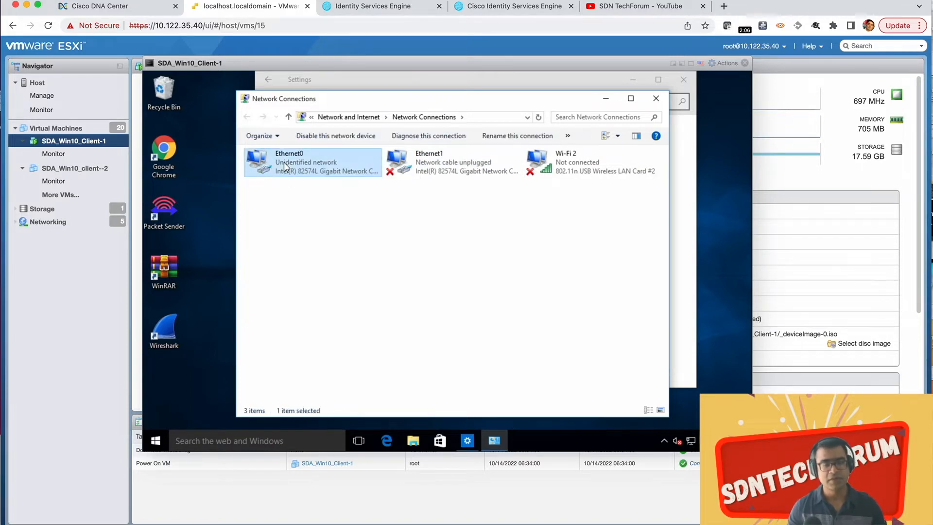
right_click(284, 162)
left_click(334, 269)
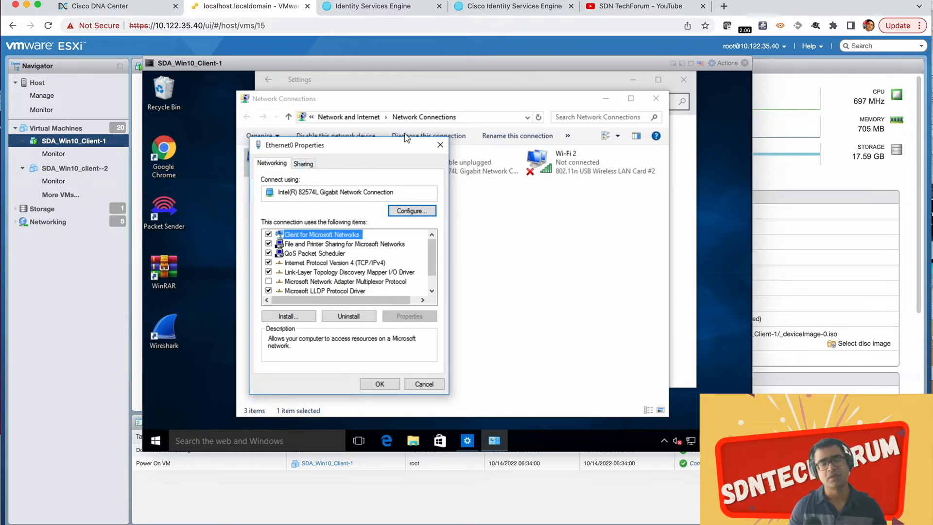
left_click(440, 145)
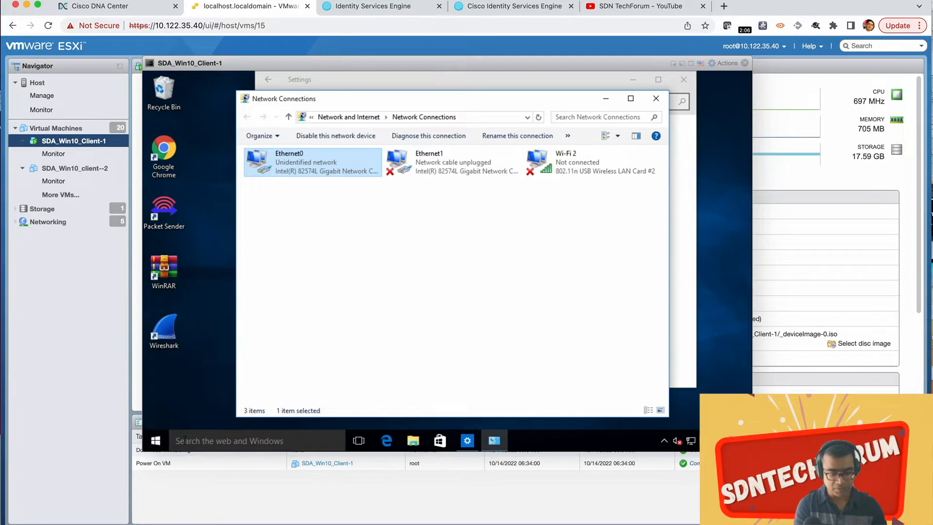
Step: Search the Windows client for "service" and open the Services desktop app
left_click(185, 442)
type("service")
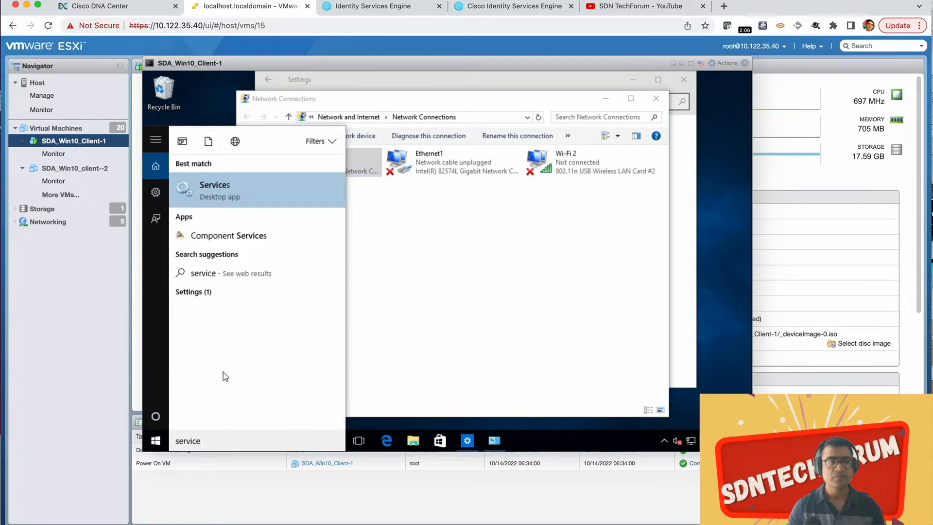
left_click(233, 182)
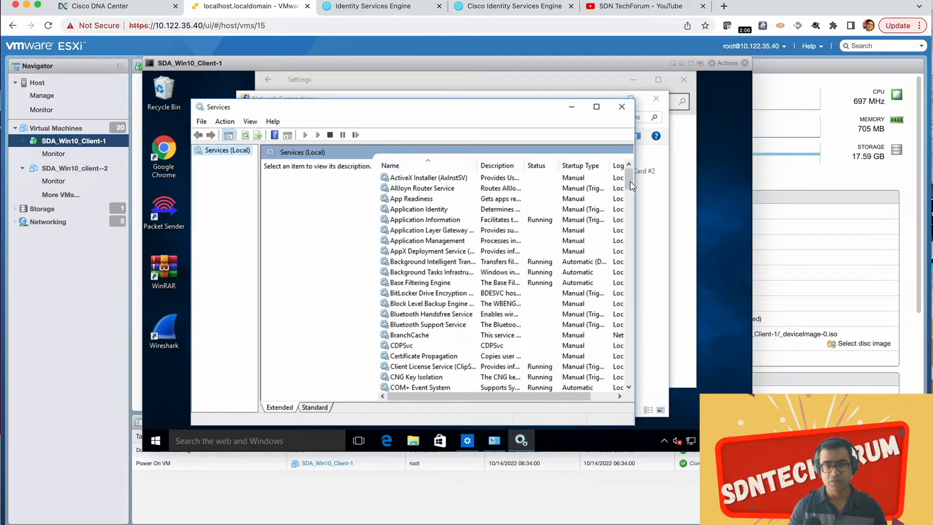
Step: Find the Wired AutoConfig service in the list of local services and start it
scroll(630, 253, "down", 1)
left_click_drag(630, 253, 629, 383)
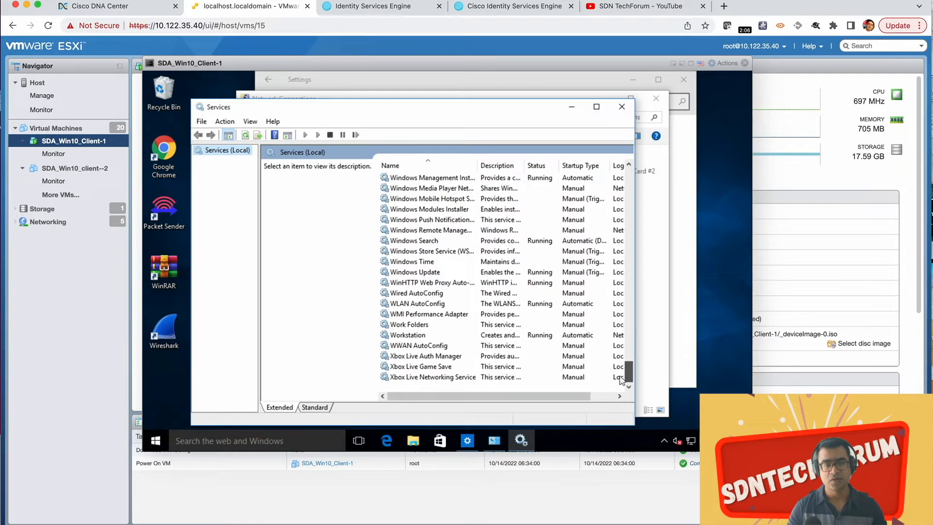
scroll(531, 249, "up", 9)
scroll(531, 249, "down", 2)
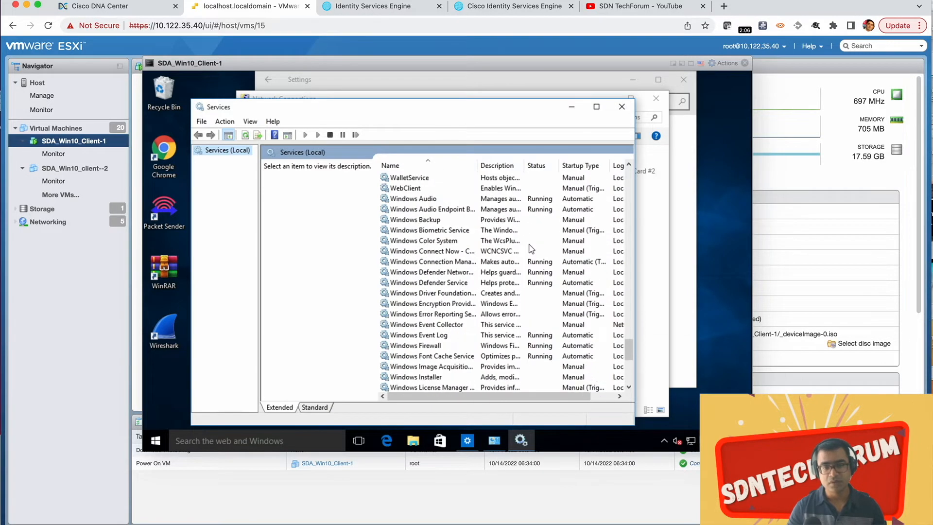
scroll(530, 255, "down", 7)
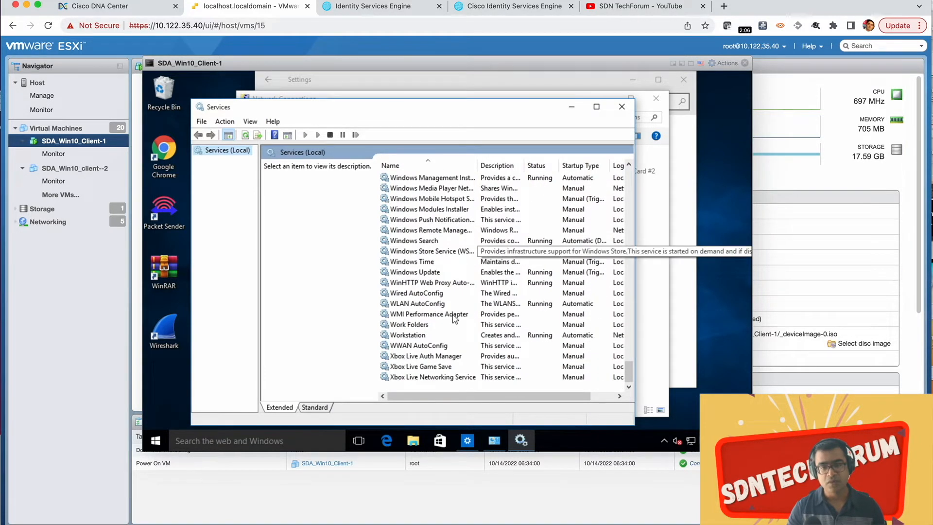
scroll(404, 293, "up", 4)
left_click(405, 292)
scroll(404, 293, "up", 3)
scroll(404, 293, "right", 2)
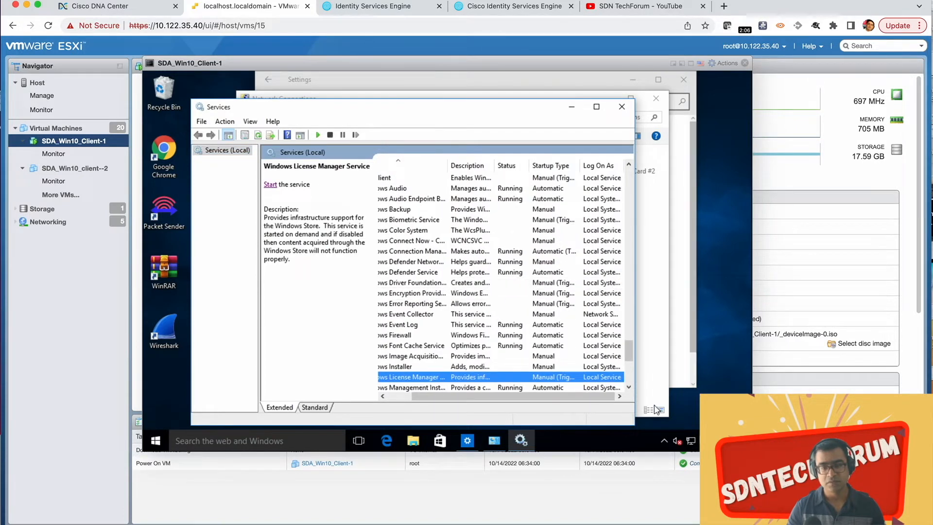
scroll(563, 369, "left", 2)
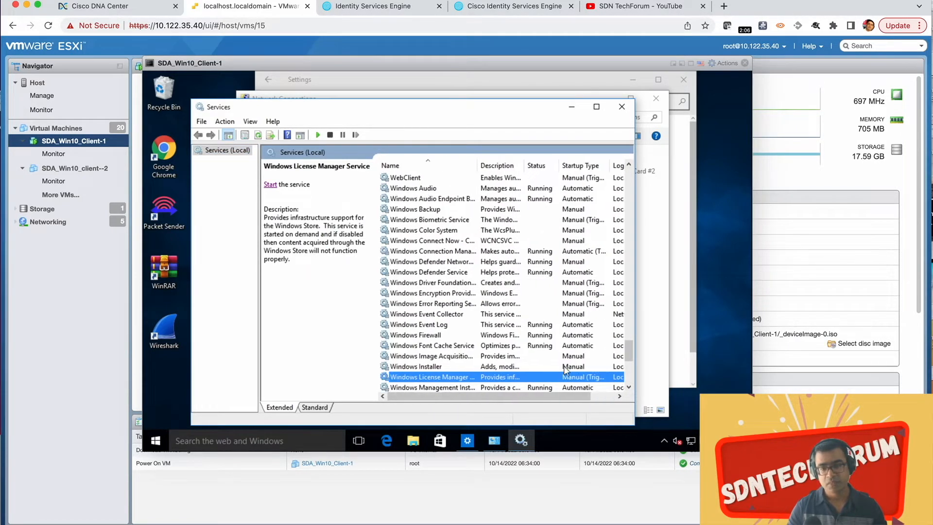
left_click(628, 388)
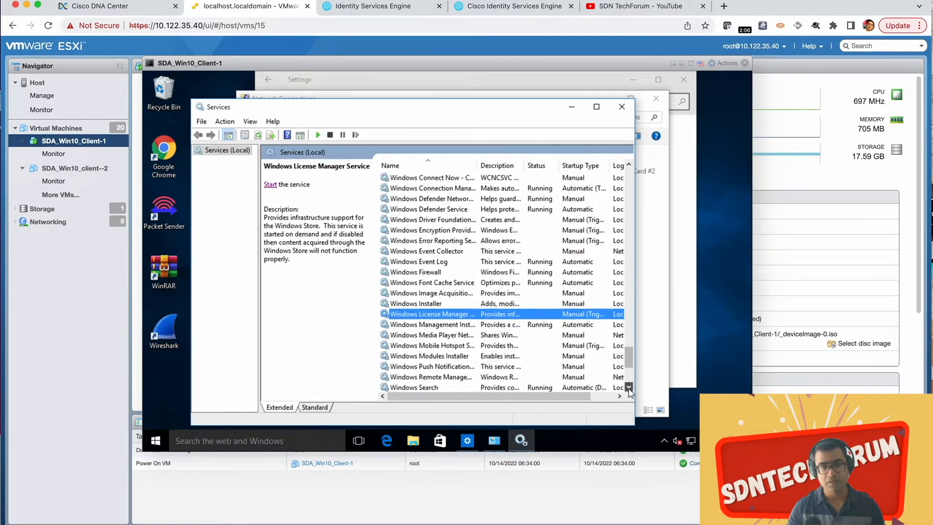
left_click_drag(628, 388, 629, 388)
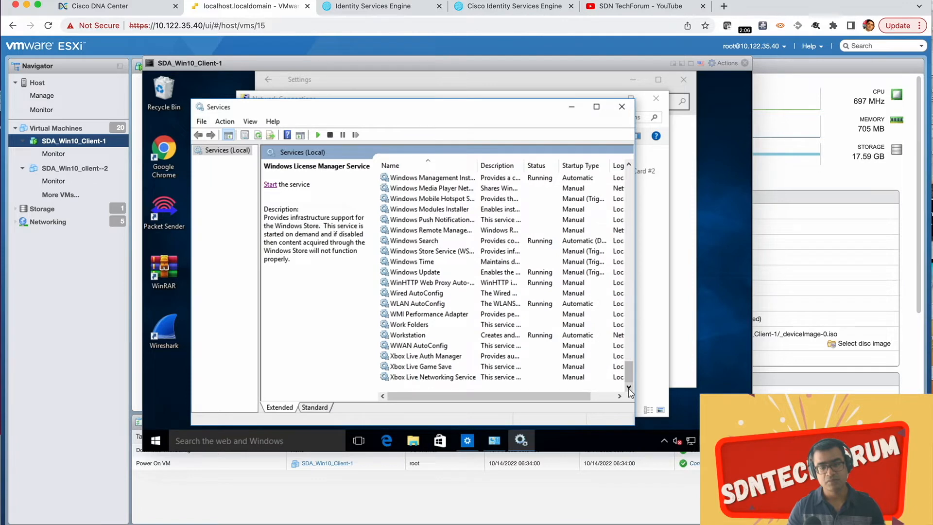
scroll(411, 298, "up", 7)
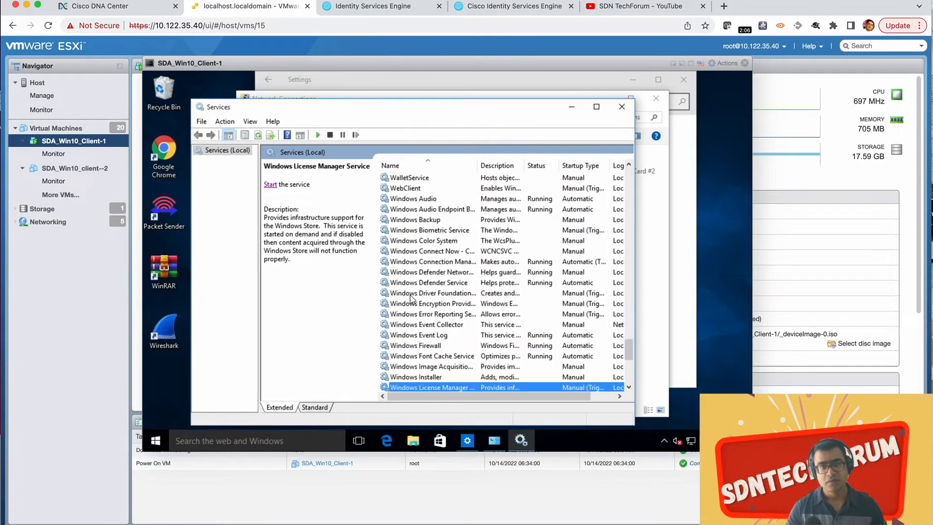
scroll(412, 298, "down", 1)
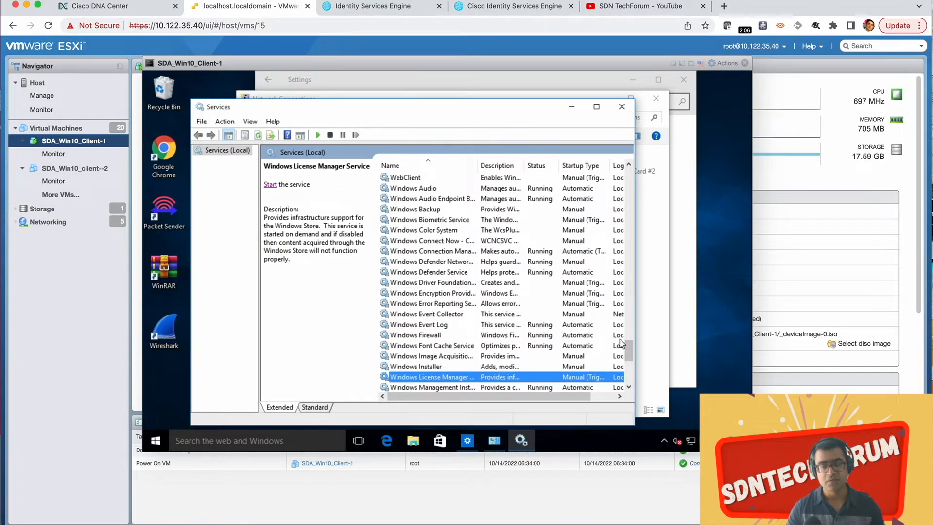
left_click(629, 387)
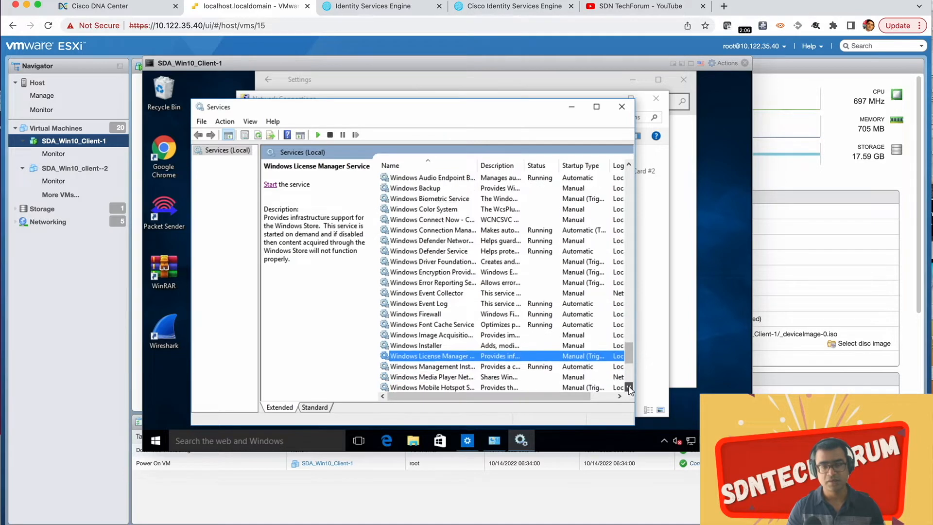
left_click(628, 387)
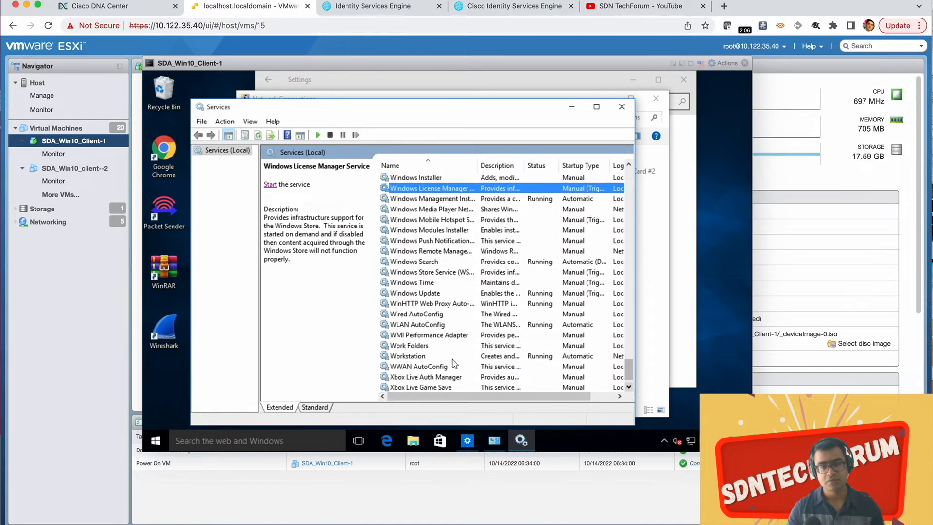
left_click(401, 316)
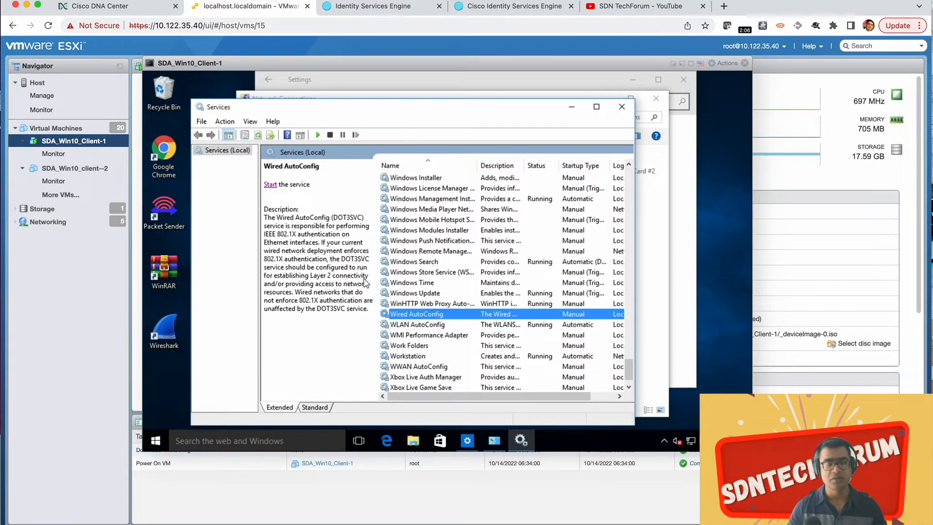
left_click(272, 185)
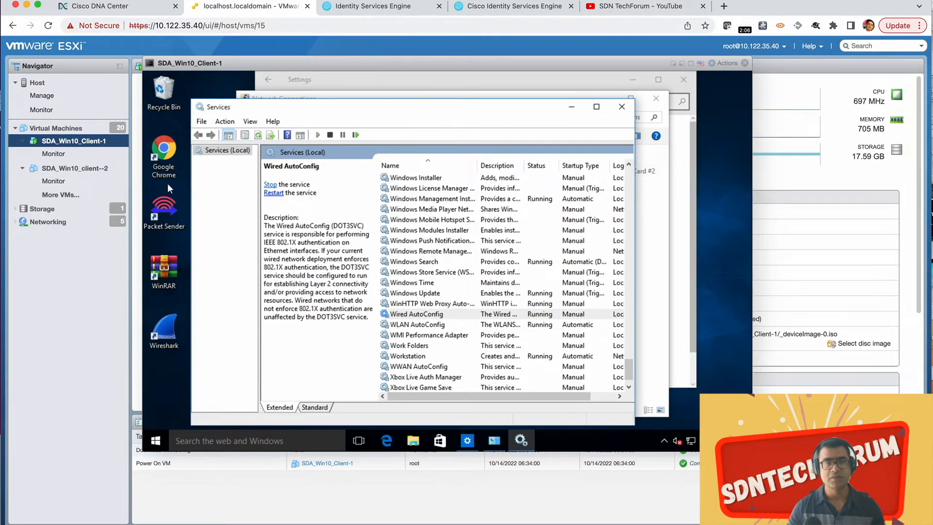
Step: Move the Services window aside and open the Authentication properties of the Ethernet0 adapter
left_click_drag(344, 112, 352, 134)
left_click(342, 99)
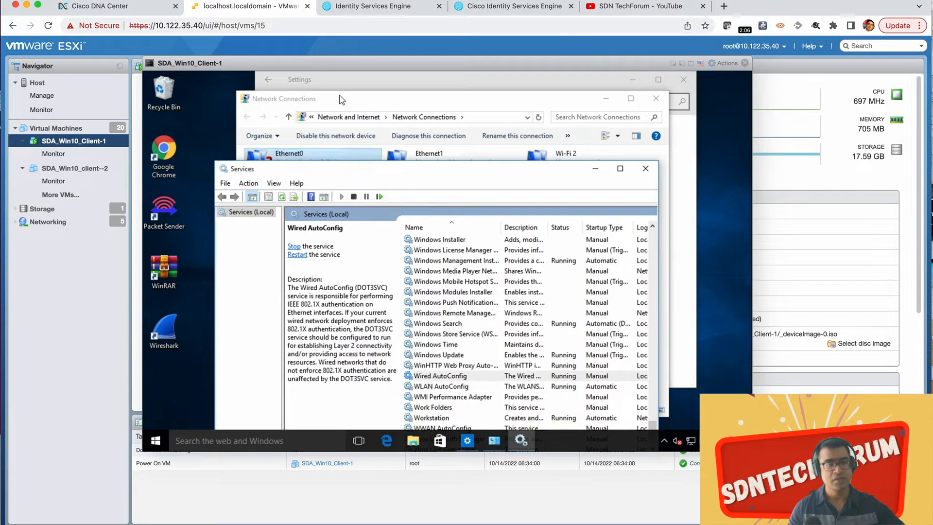
left_click(319, 168)
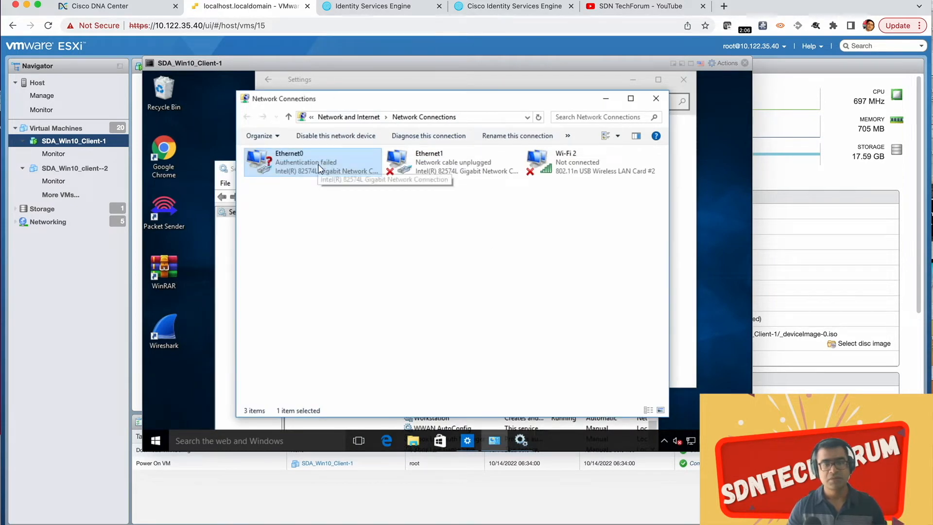
right_click(320, 168)
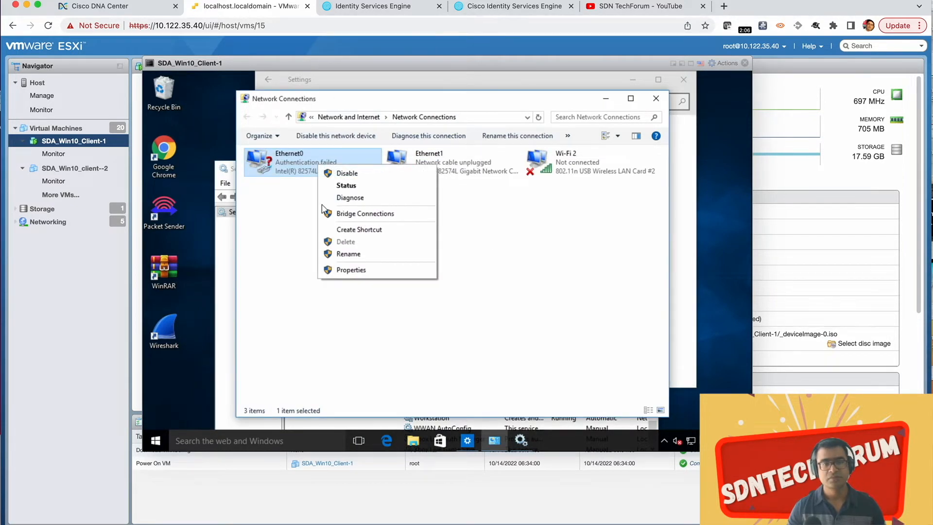
left_click(349, 270)
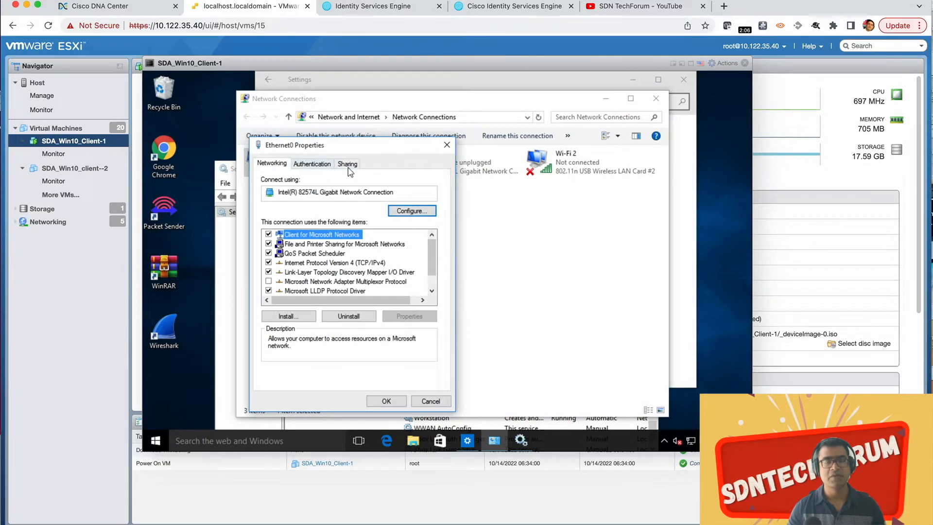
left_click(319, 165)
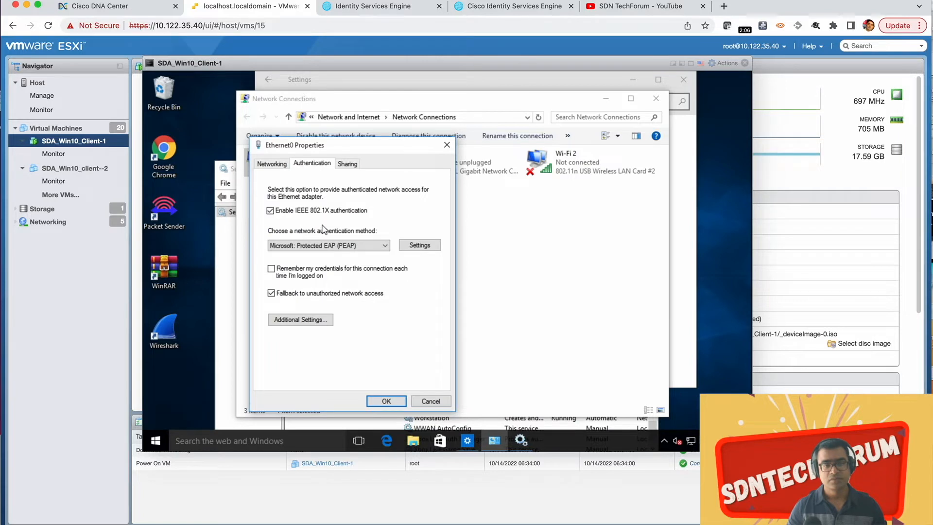
Step: Review the Protected EAP and EAP-MSCHAP v2 settings of Ethernet0 and accept them without changes
left_click(429, 247)
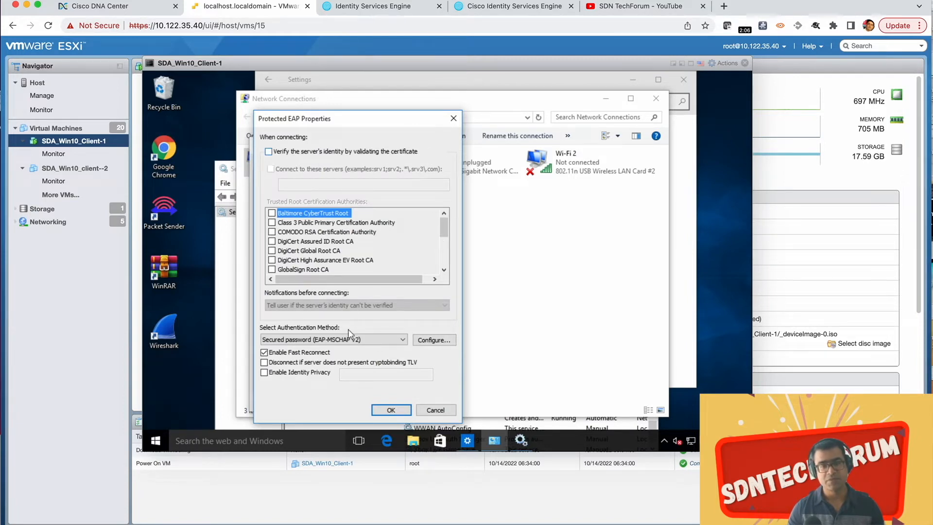
left_click(442, 341)
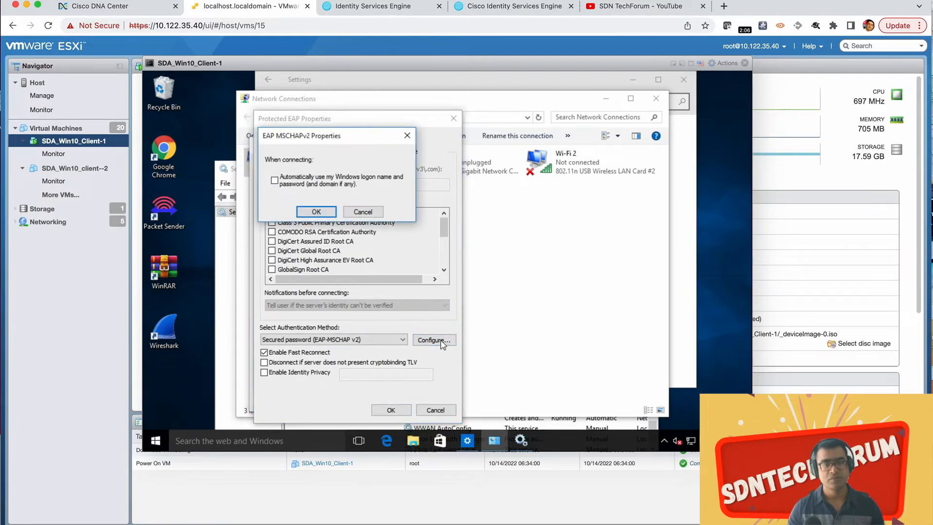
left_click(316, 212)
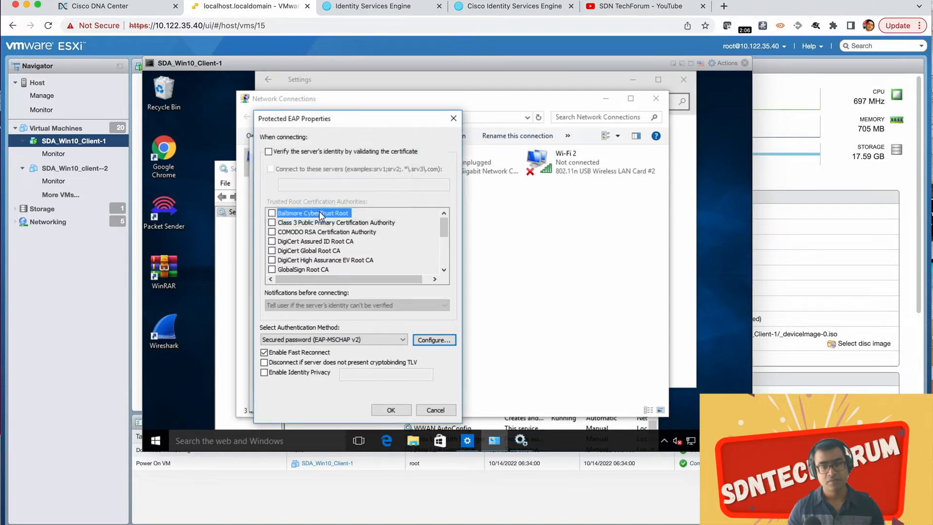
left_click(390, 410)
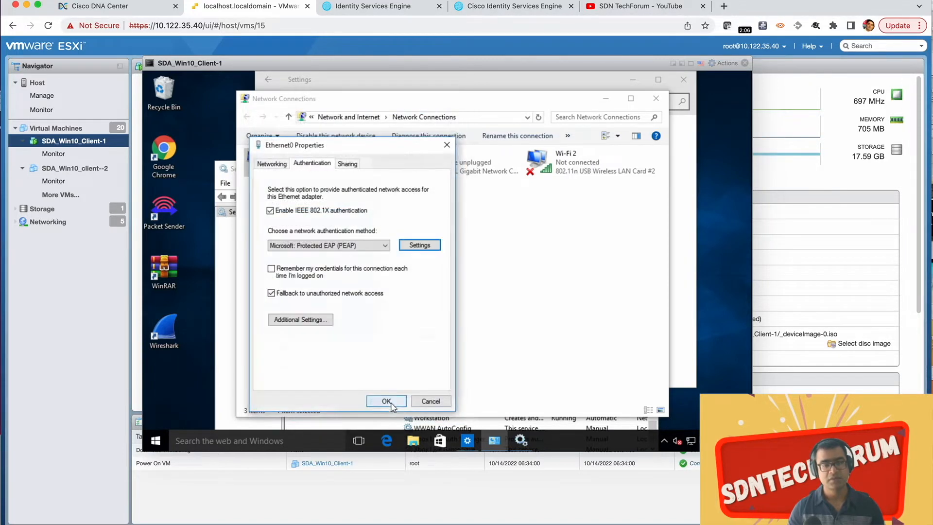
Step: Specify User authentication as the 802.1X authentication mode in the adapter's advanced settings and open the form for replacing credentials
left_click(300, 319)
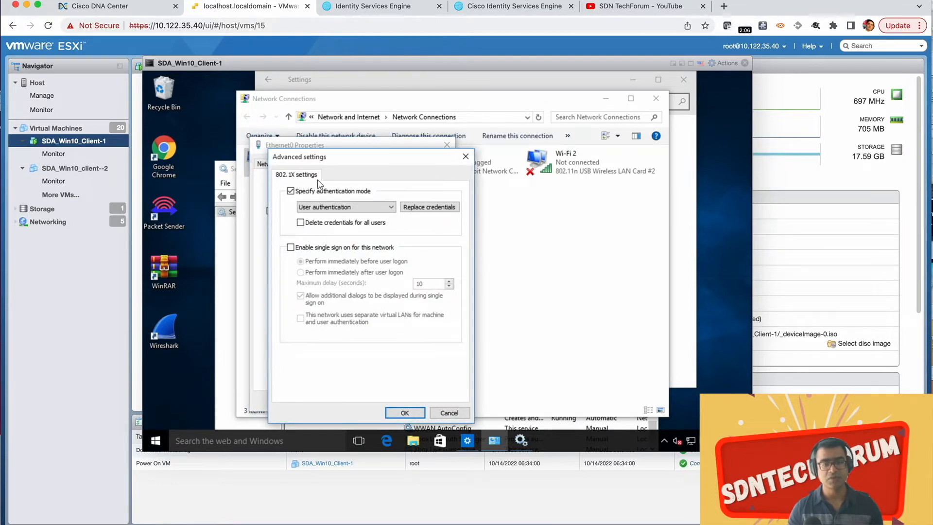
left_click(387, 207)
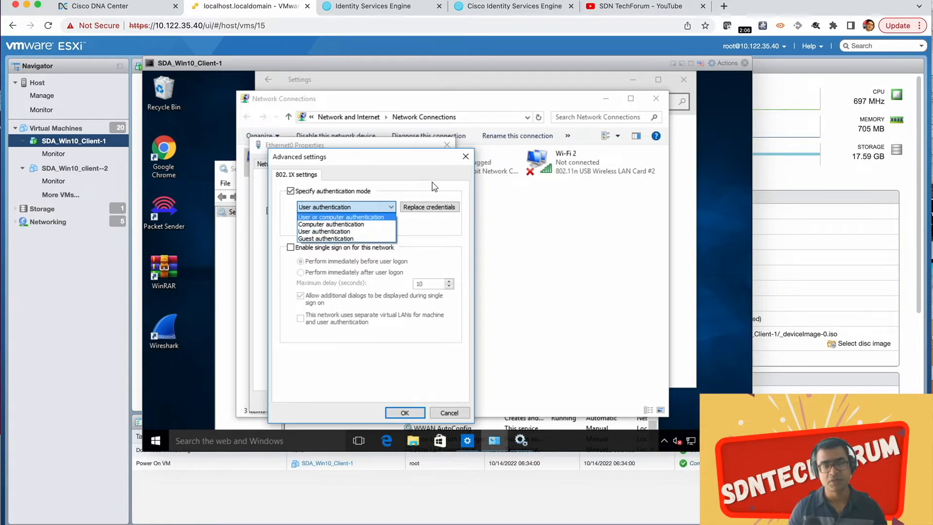
left_click(363, 232)
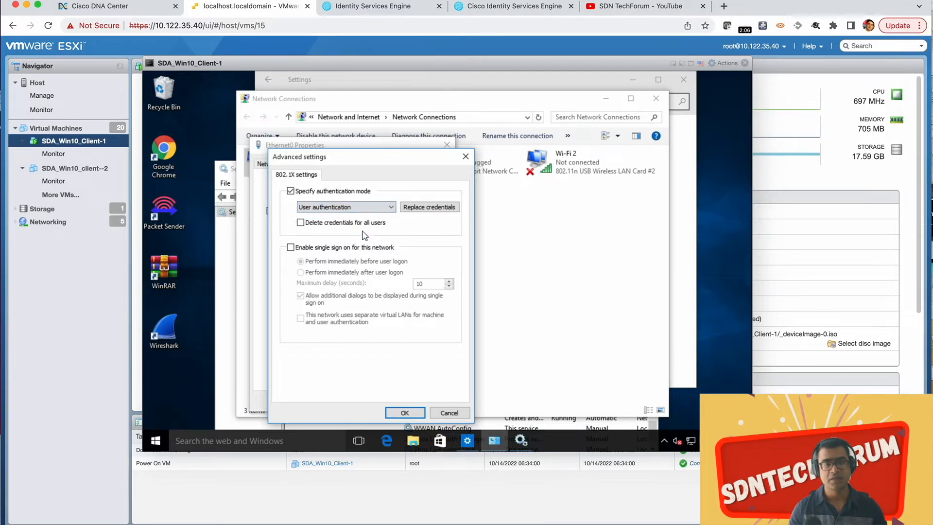
left_click(430, 207)
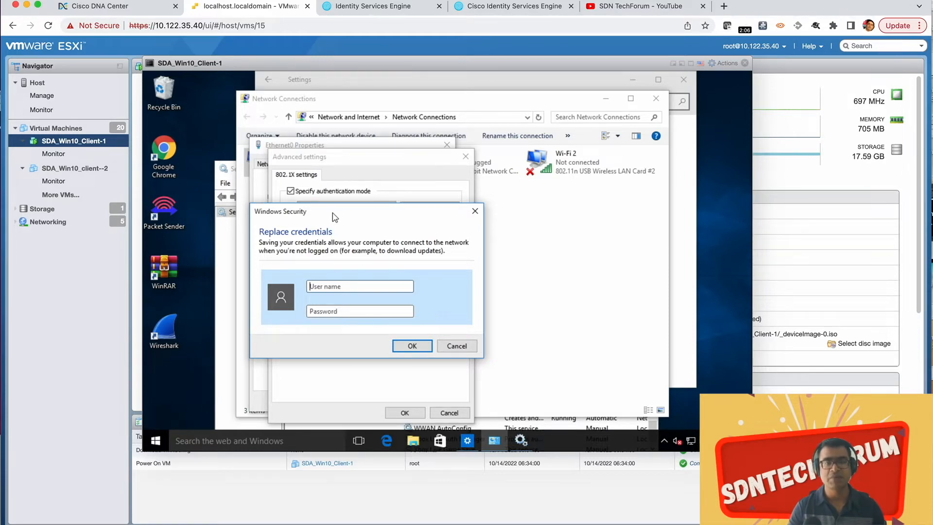
Step: Switch to Cisco ISE and open the Network Access Users list under Identity Management to check the available accounts
left_click(370, 10)
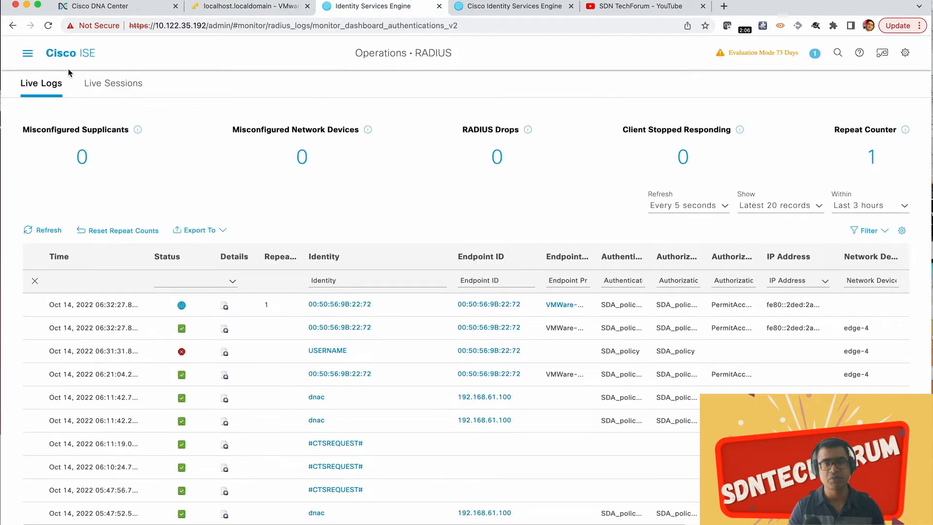
left_click(28, 58)
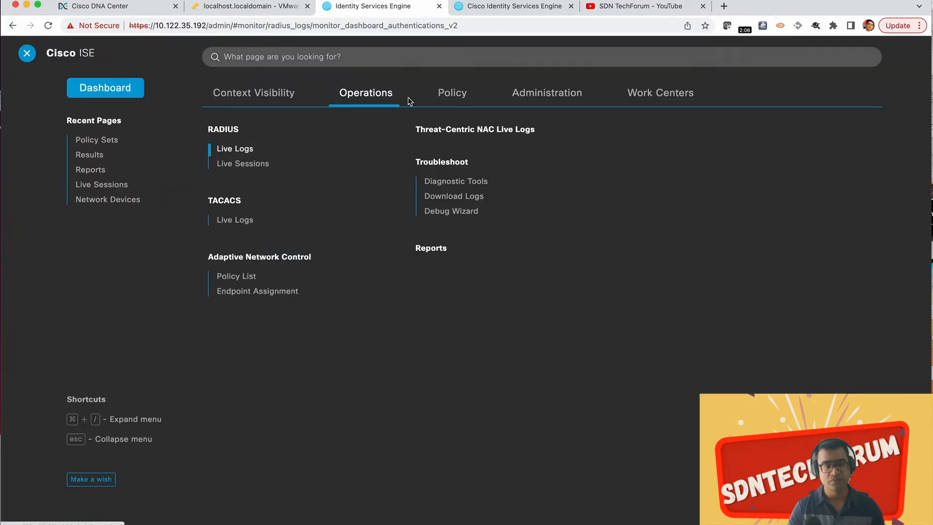
left_click(541, 97)
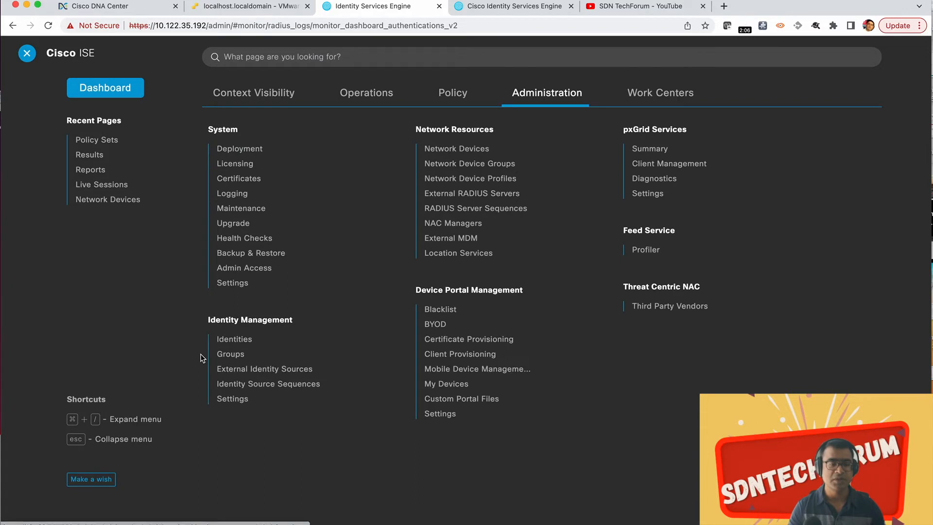
left_click(240, 340)
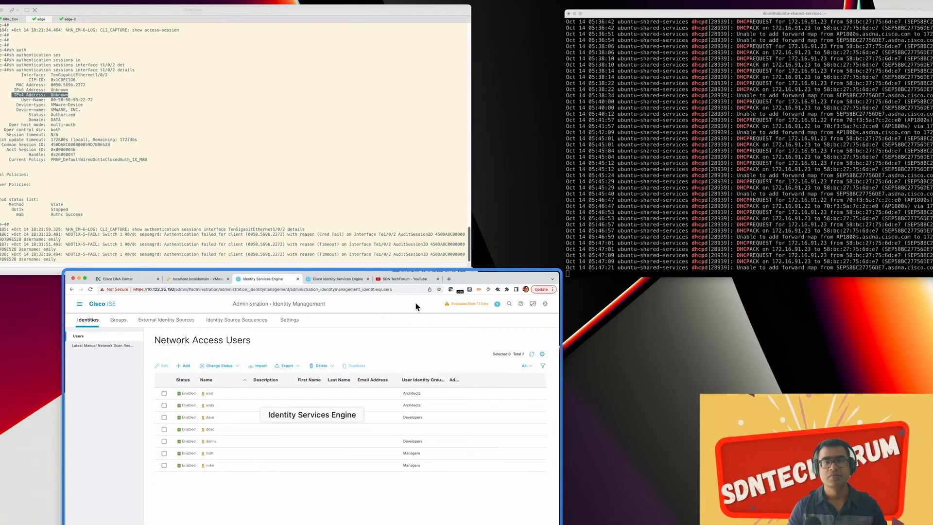
left_click(387, 331)
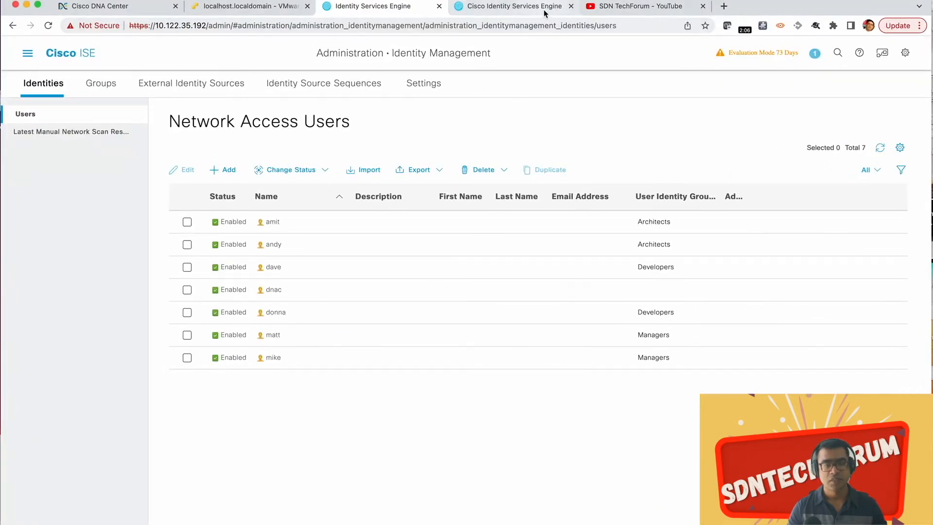
Step: Return to the Windows 10 client console and save the ISE Architects user's name and account password as the replacement 802.1X credentials
left_click(270, 8)
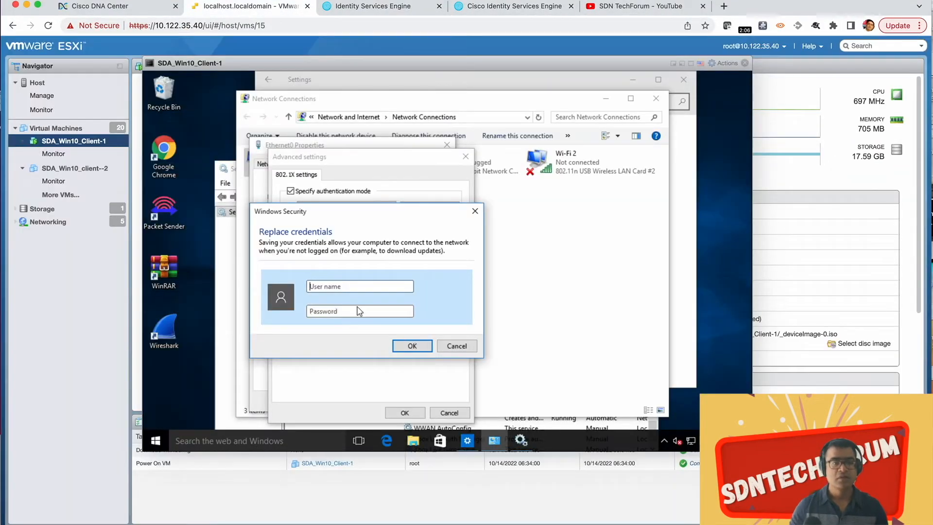
left_click(328, 286)
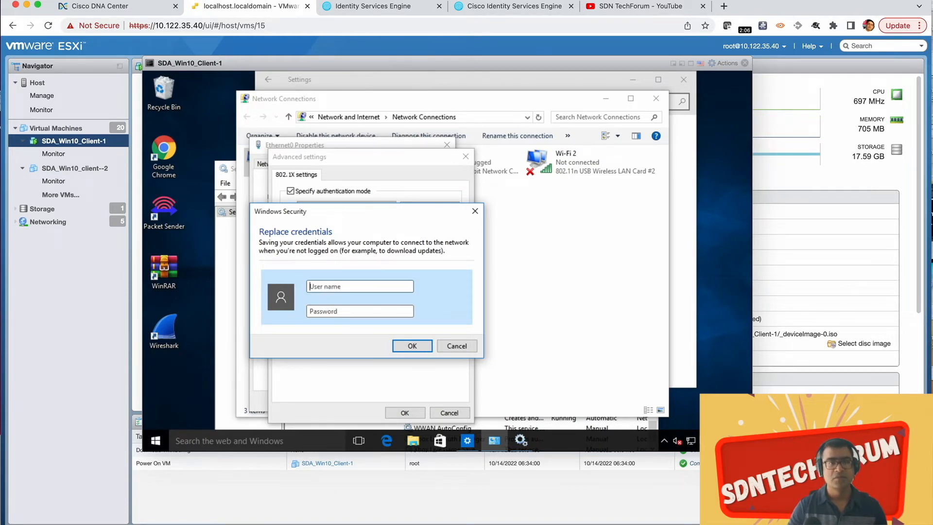
left_click(363, 7)
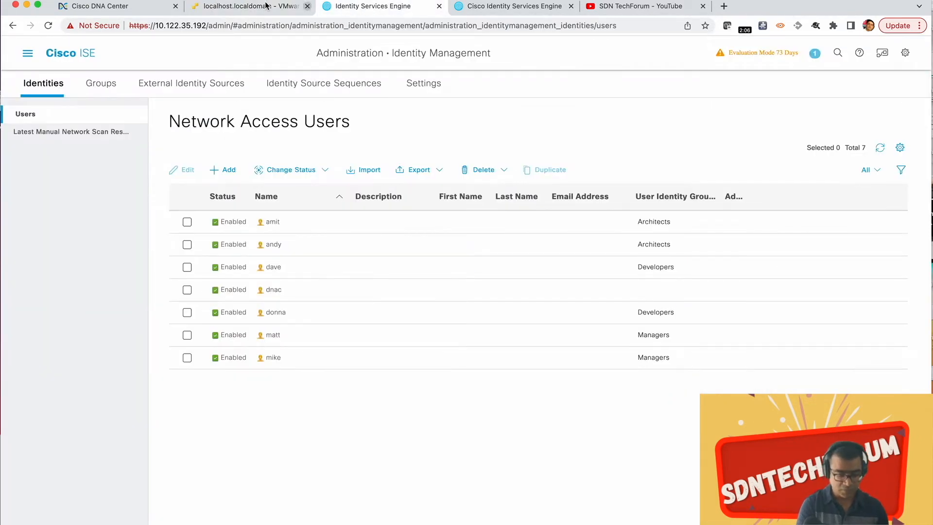
left_click(246, 7)
type("andy")
key("Tab")
type("C")
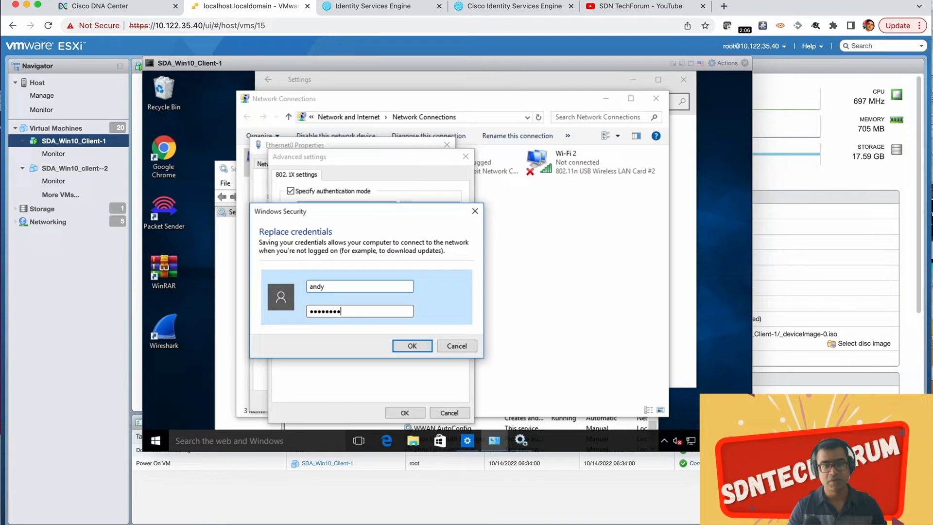
left_click(420, 345)
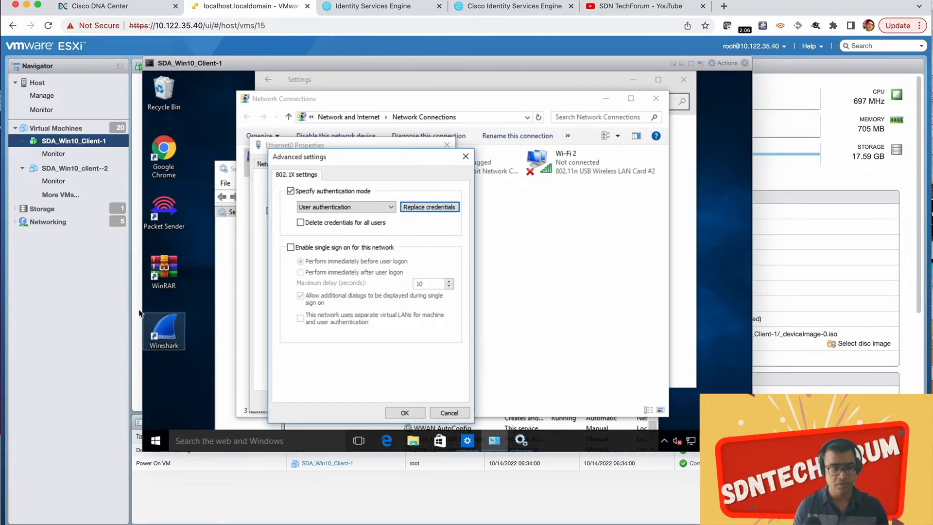
Step: Switch to the edge-4 session in SecureCRT and check the authentication method listed for interface Te1/0/2
key("ctrl+Up")
left_click(203, 171)
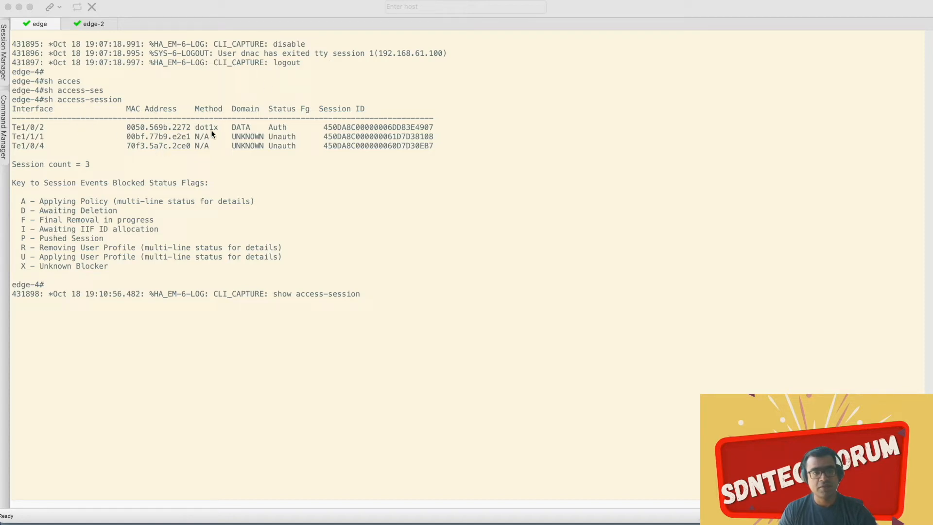
mouse_move(189, 127)
left_mouse_down()
mouse_move(166, 127)
mouse_move(208, 129)
mouse_move(197, 130)
left_mouse_up()
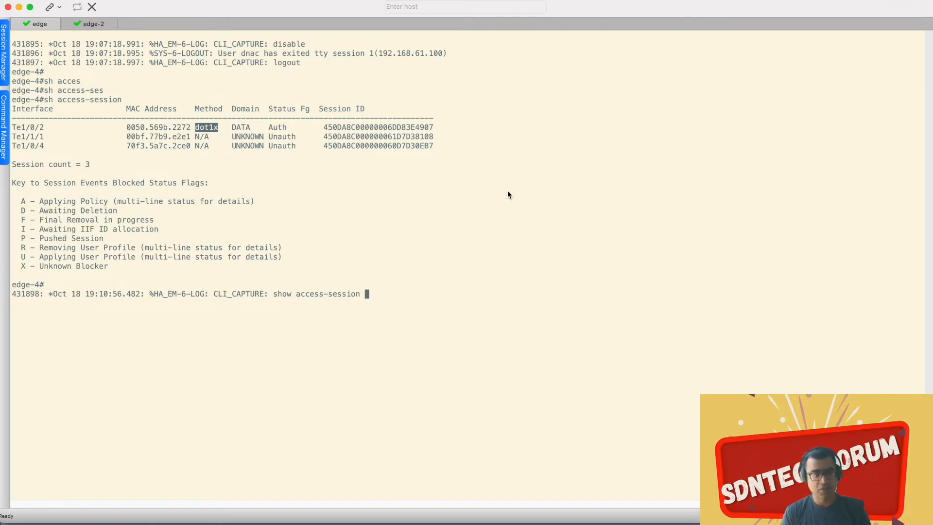
Step: Run "sh authentication sessions interface t1/0/2 details" on edge-4 and check the dot1x state and SGT value
key("Return")
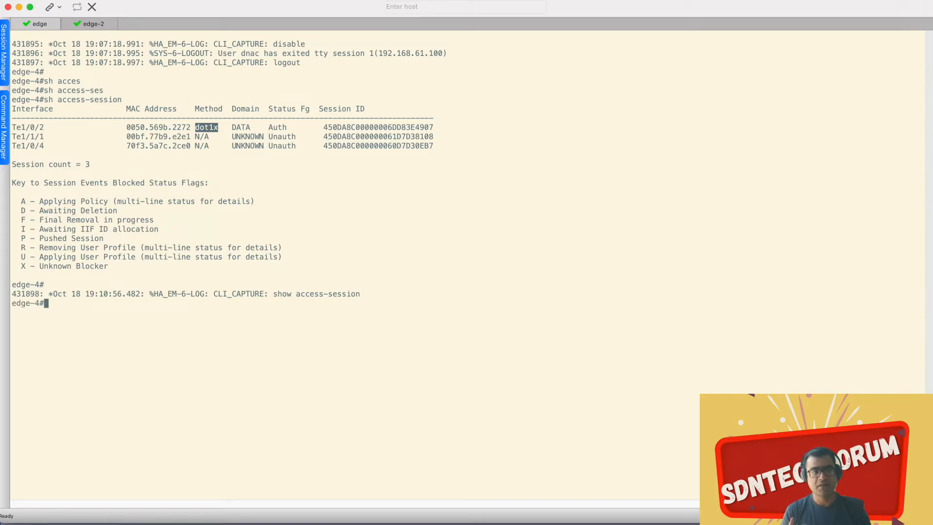
type("sh auth")
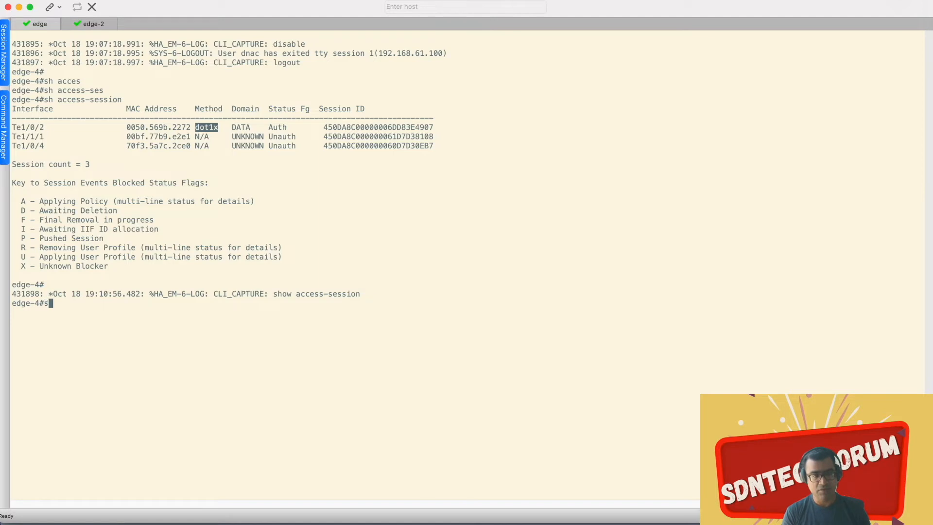
key("Tab")
type("s")
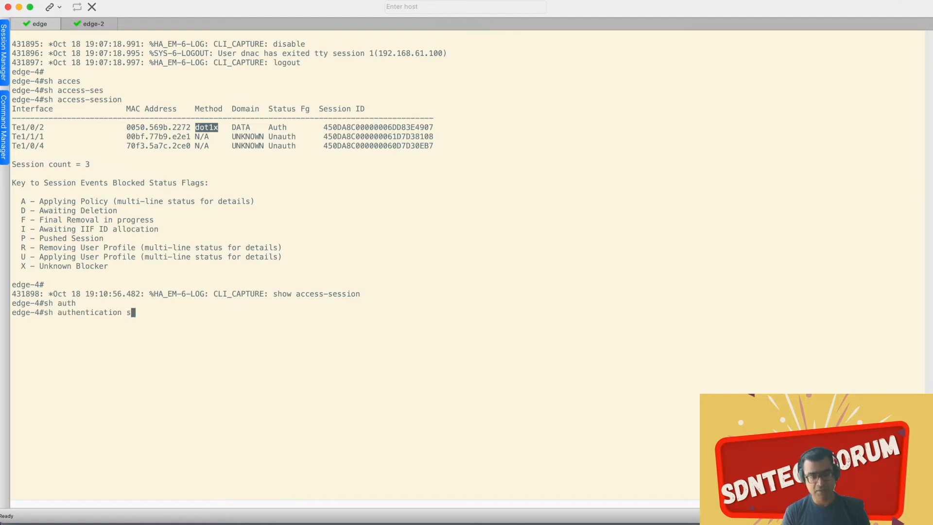
type("es")
key("Tab")
type("in")
key("Tab")
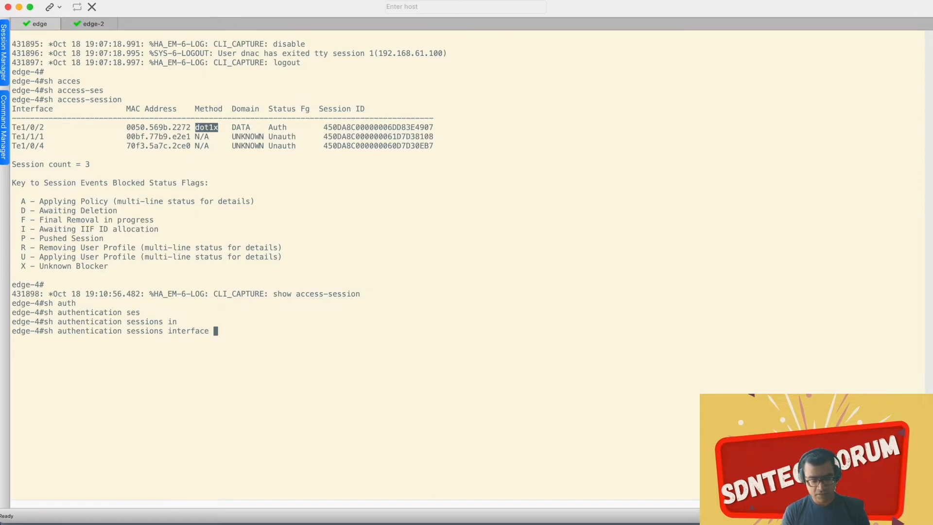
type("t1/0/2 det")
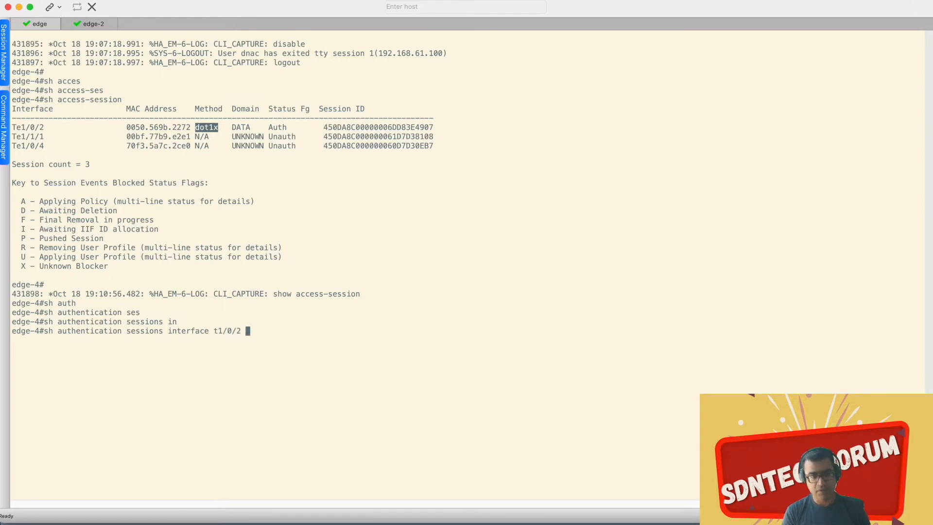
key("Tab")
key("Return")
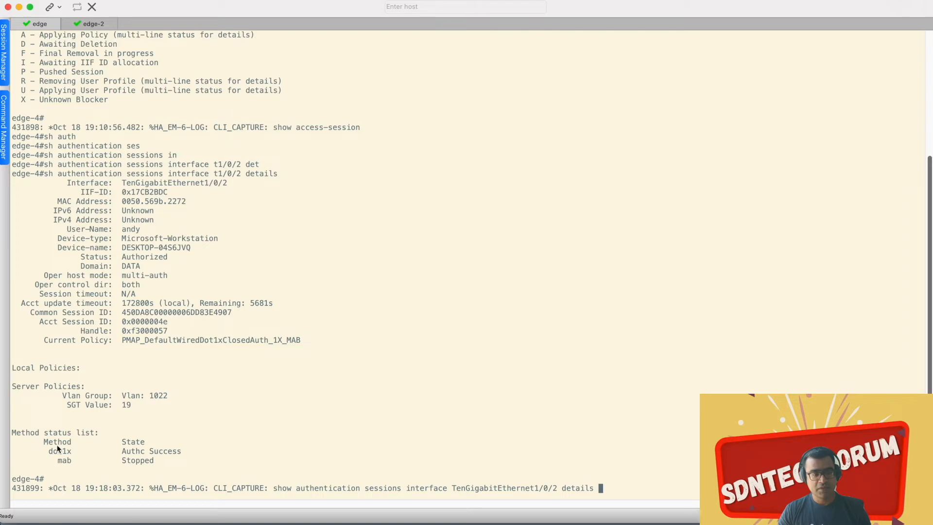
left_click_drag(49, 451, 167, 450)
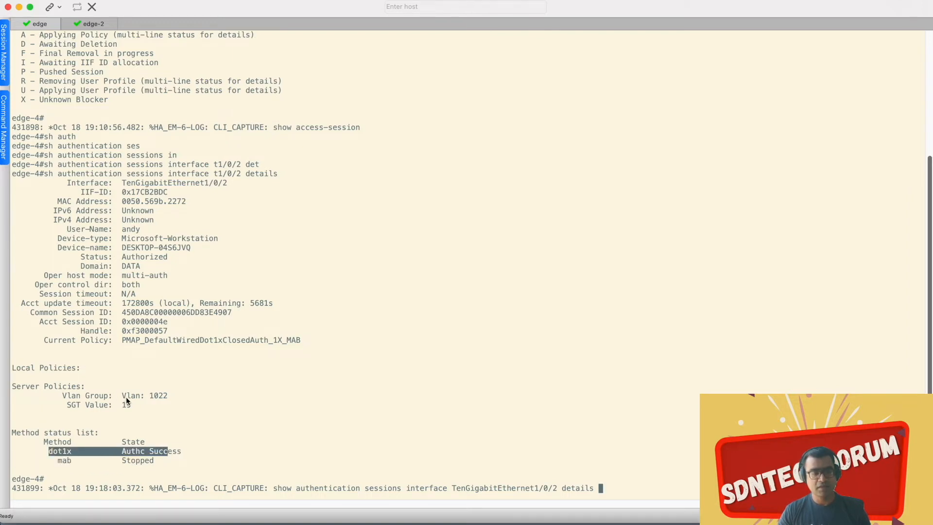
left_click_drag(122, 395, 63, 402)
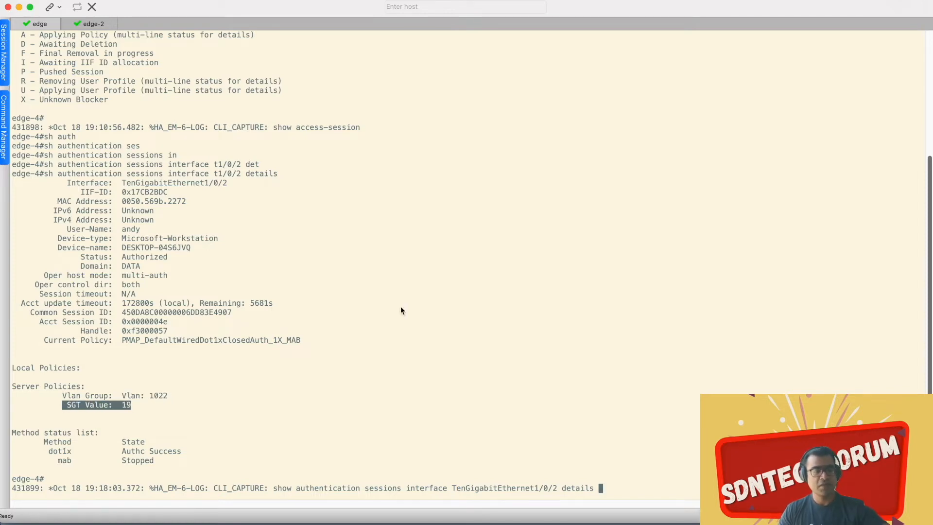
Step: Switch to the browser and try to load the Identity Services Engine admin page by refreshing it
key("ctrl+Up")
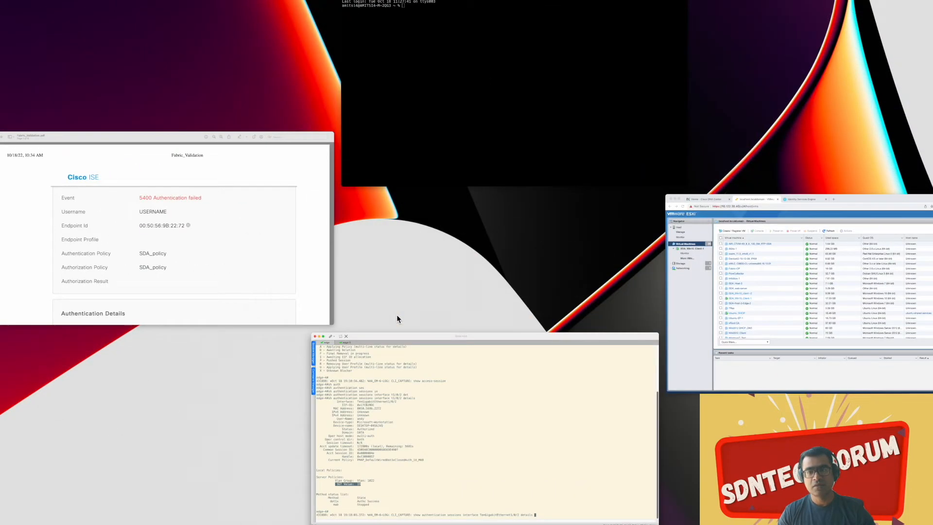
left_click(743, 317)
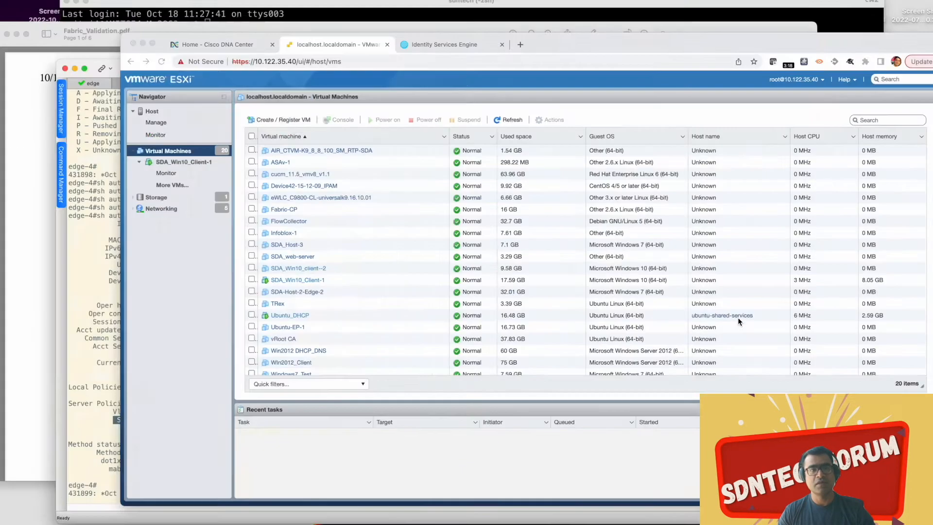
left_click(358, 13)
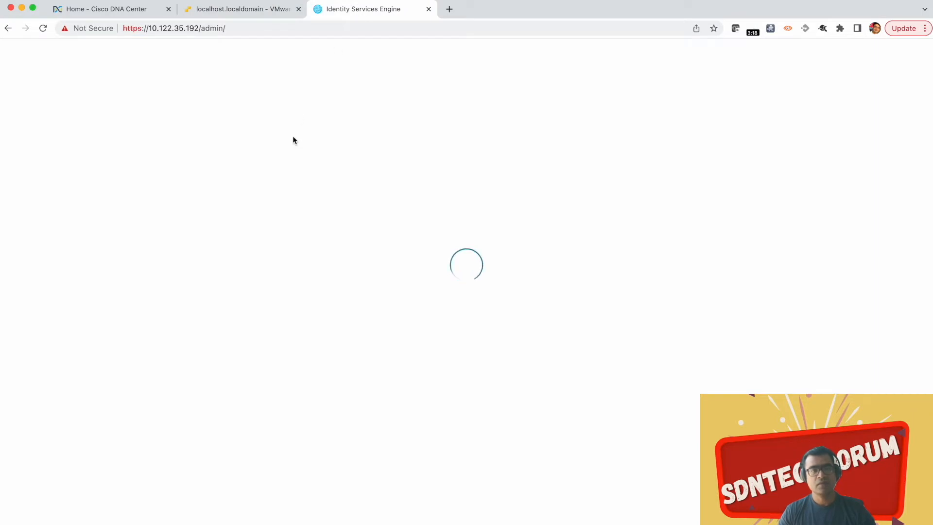
left_click(43, 27)
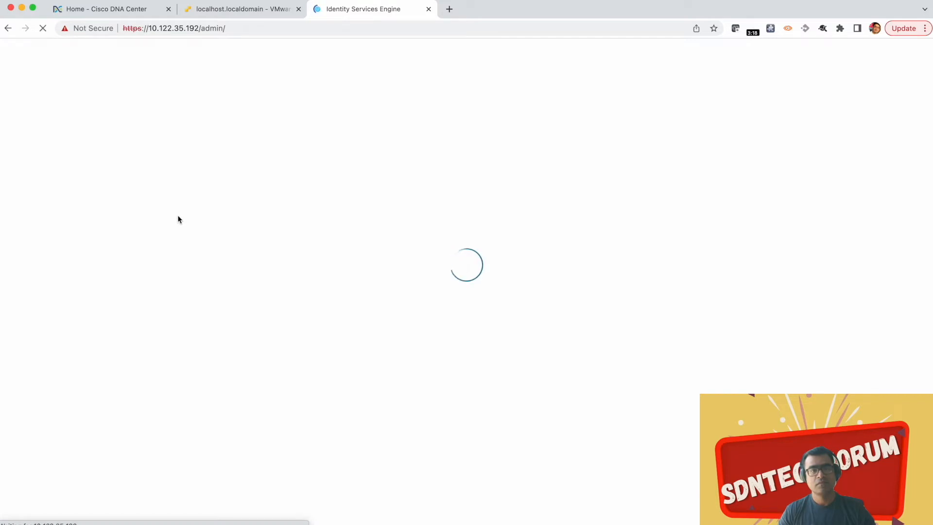
Step: Open the Assurance client health dashboard in Cisco DNA Center and check the health of the Microsoft-Workstation client on edge-4
left_click(103, 14)
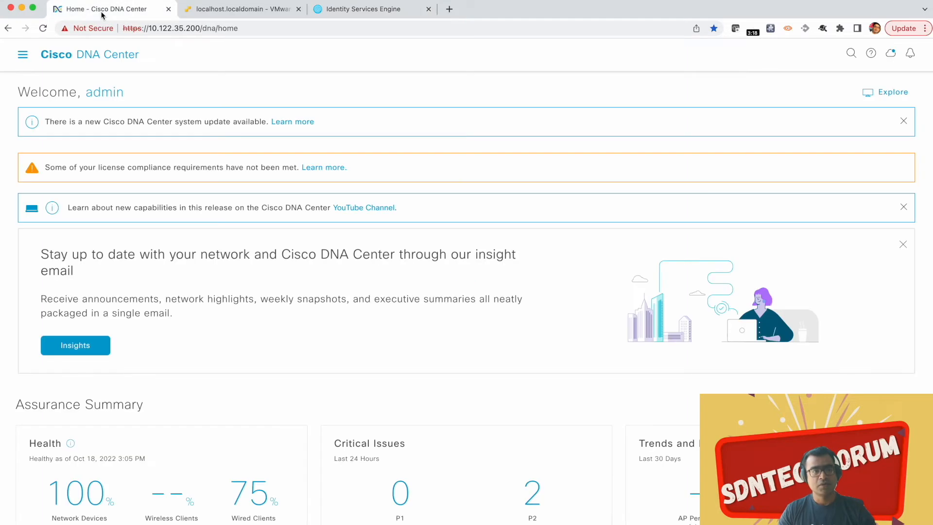
left_click(20, 59)
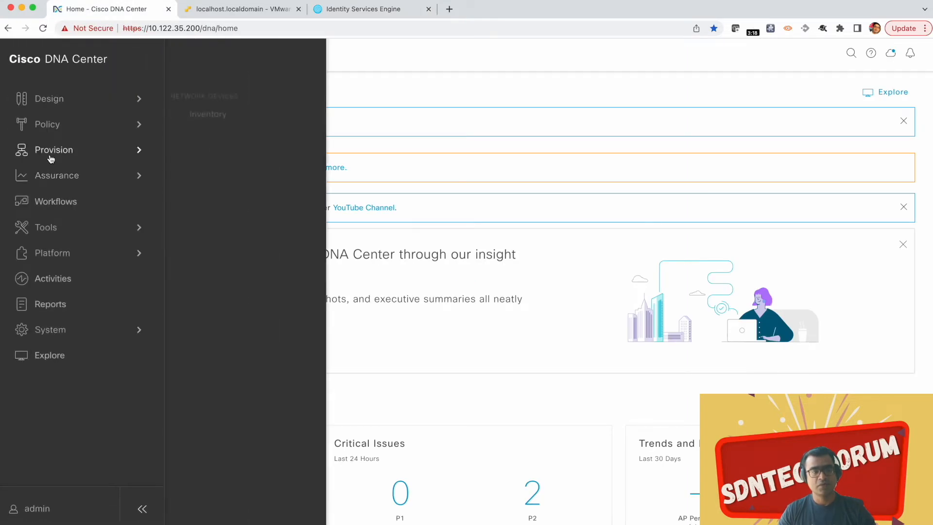
mouse_move(58, 184)
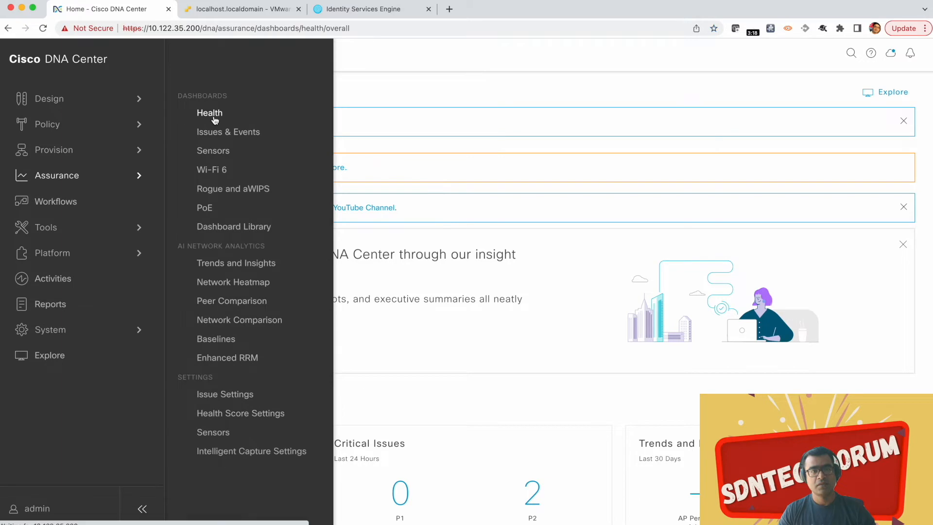
left_click(214, 112)
left_click(133, 87)
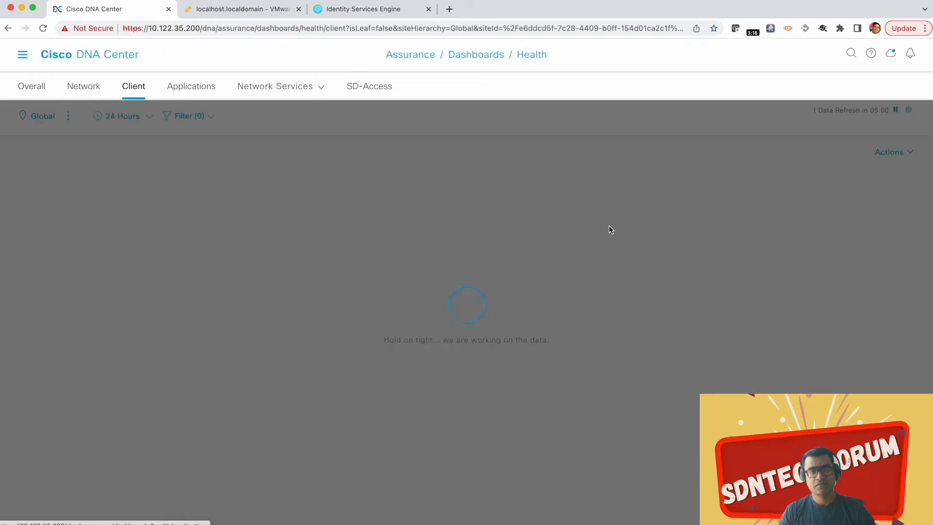
scroll(604, 231, "down", 3)
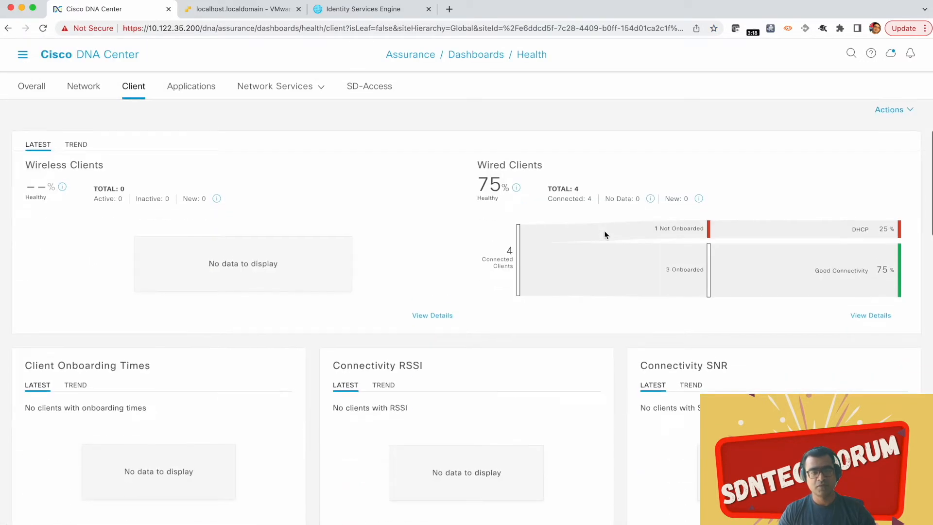
scroll(604, 231, "down", 10)
scroll(604, 230, "up", 4)
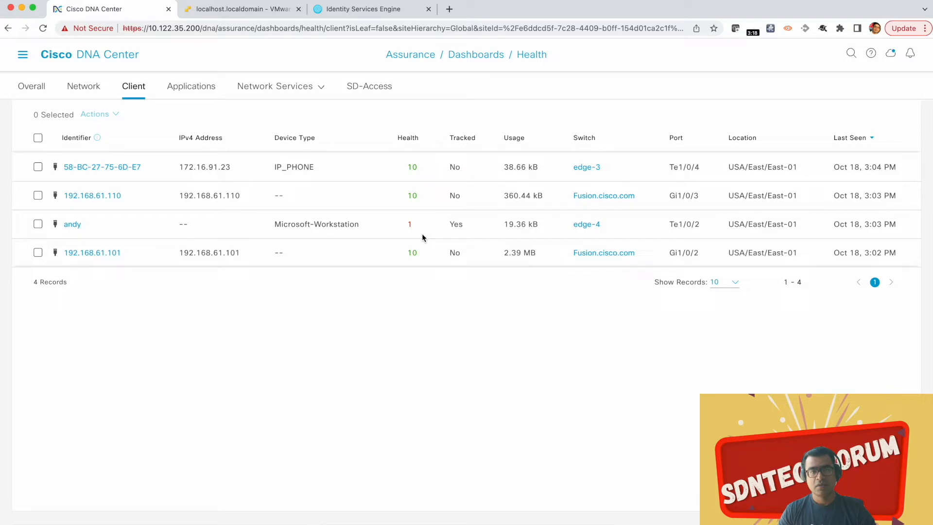
mouse_move(411, 227)
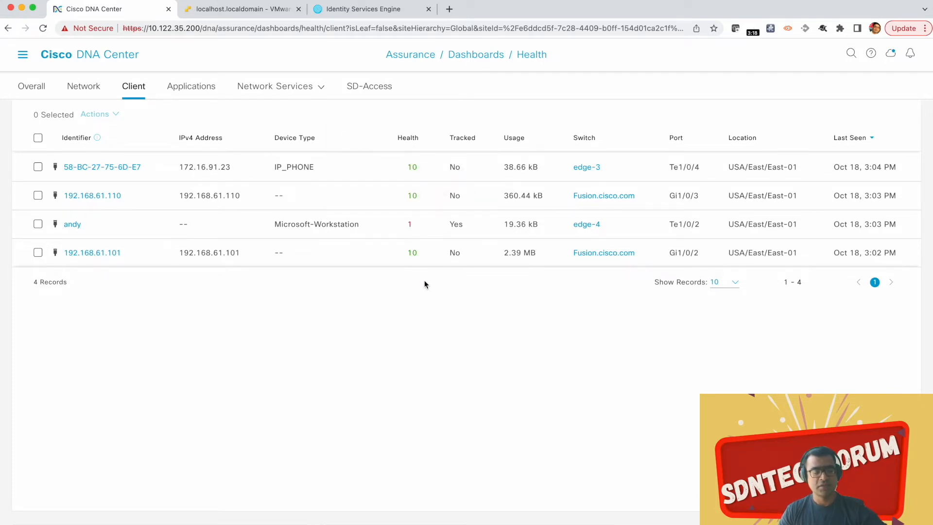
Step: Switch back to the edge-4 session in SecureCRT and check the client's IPv4 address in the authentication session details
key("ctrl+Up")
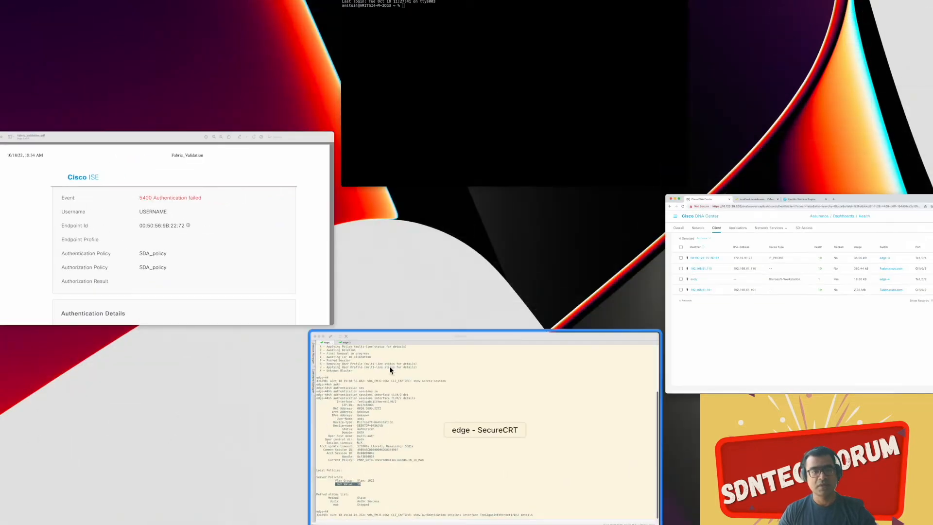
left_click(416, 379)
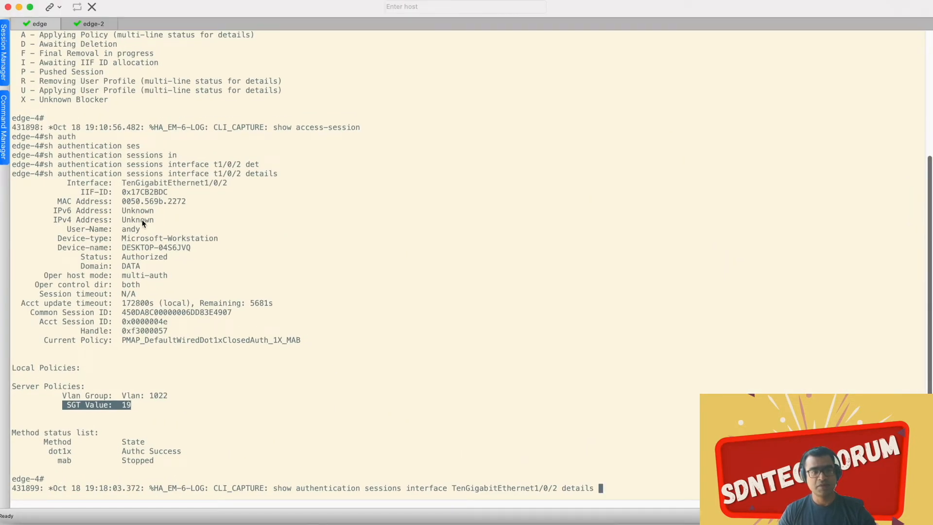
left_click_drag(154, 219, 95, 220)
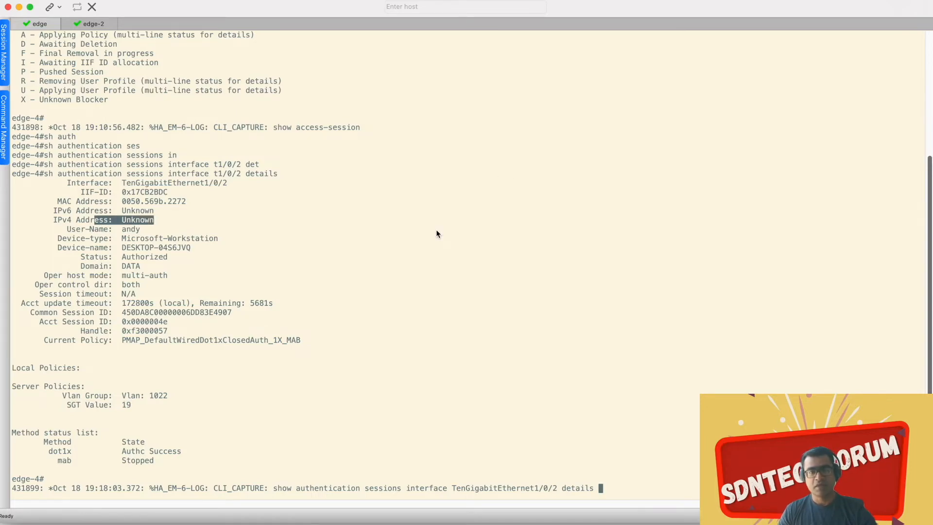
key("ctrl+Up")
left_click(549, 129)
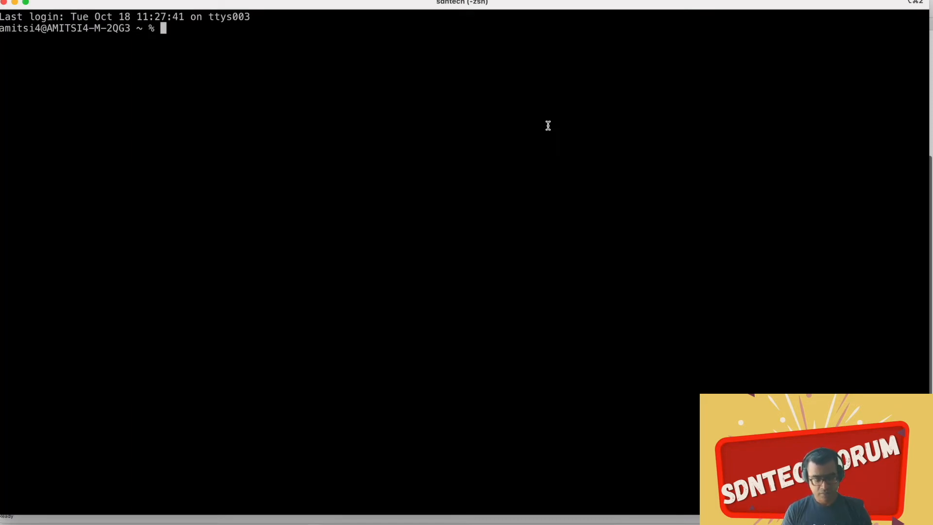
type("ssh dnac!")
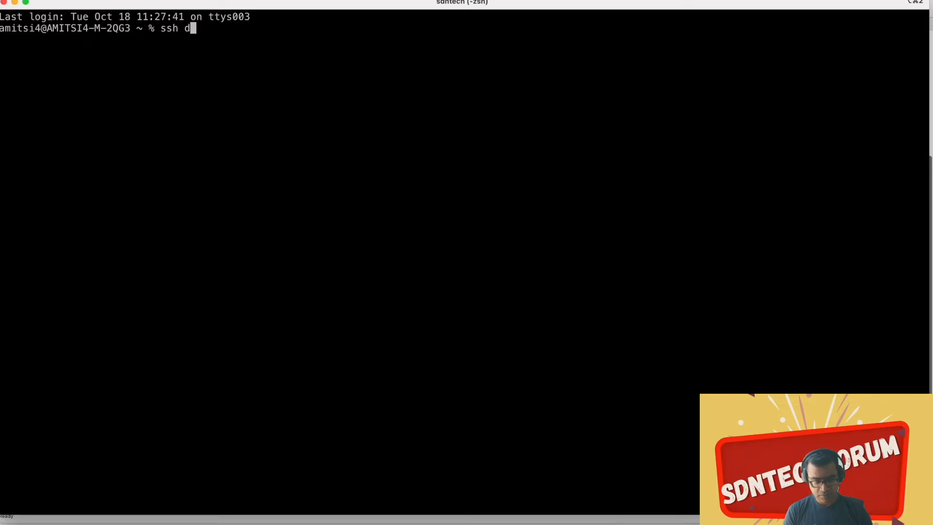
key("BackSpace")
key("BackSpace")
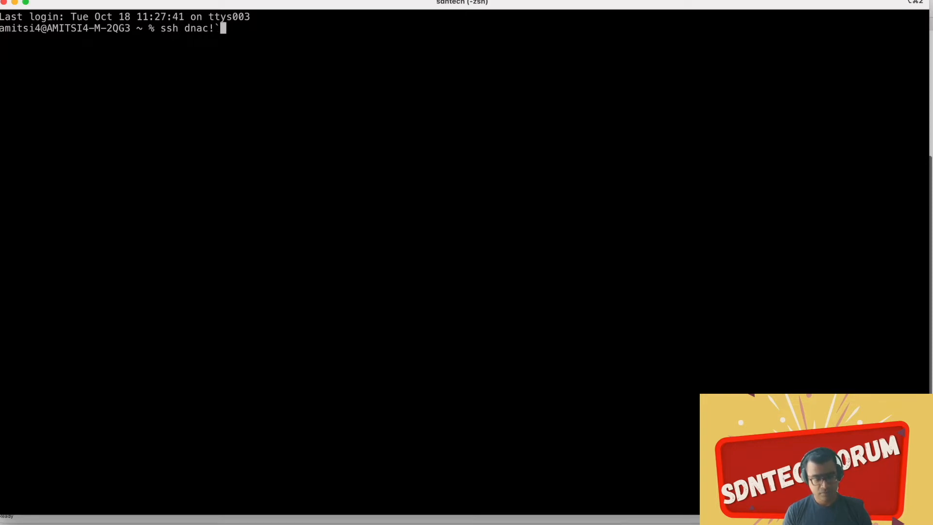
type("@10")
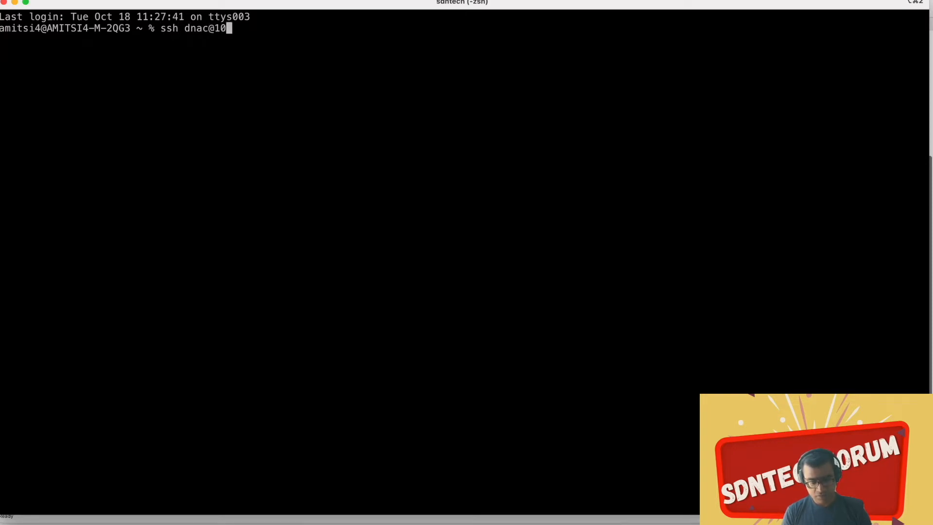
type(".122.35.19")
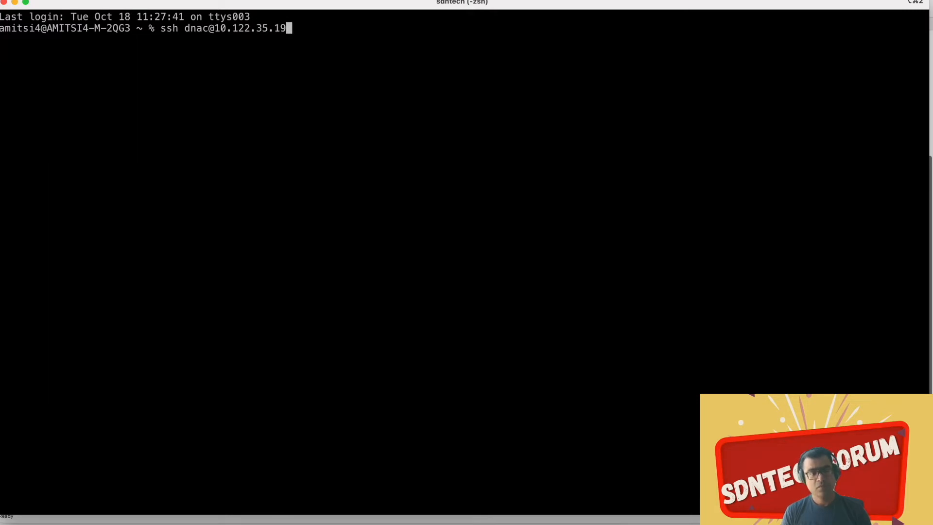
type("5")
key("Return")
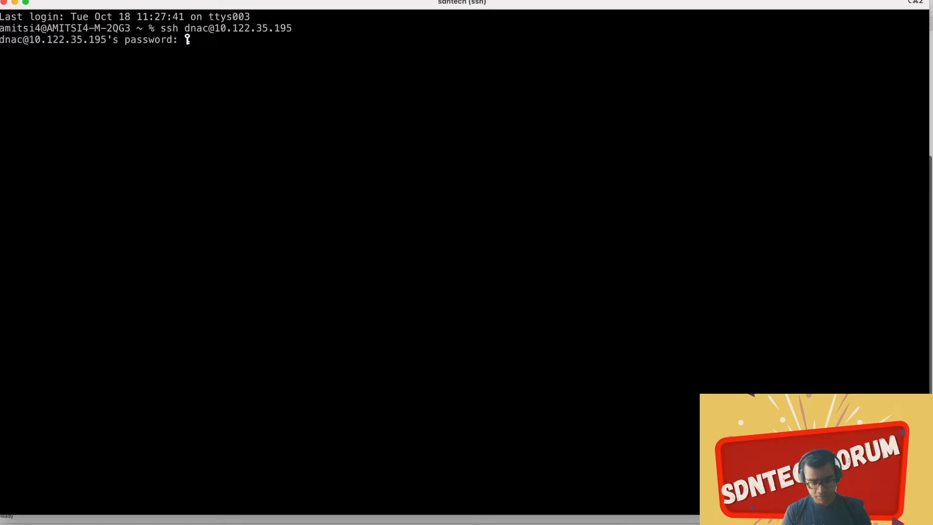
key("Return")
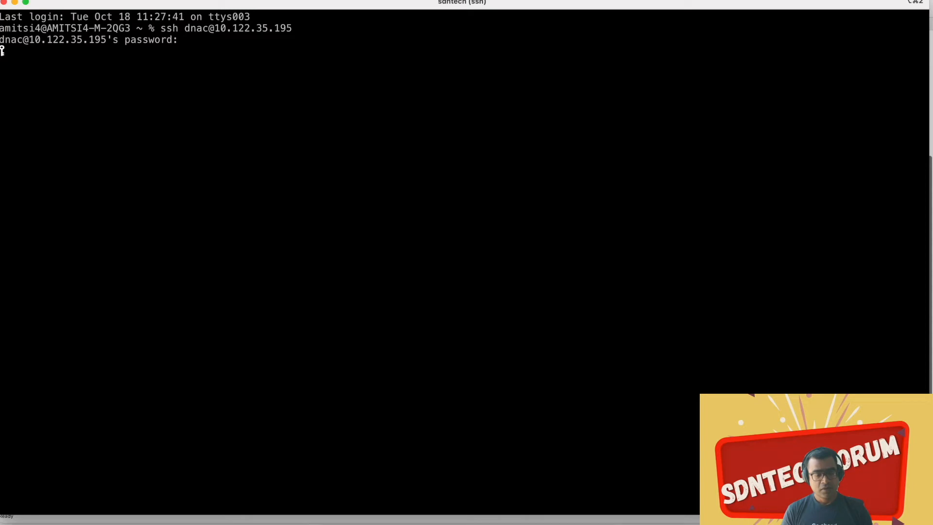
key("Return")
key("Return")
key("Return")
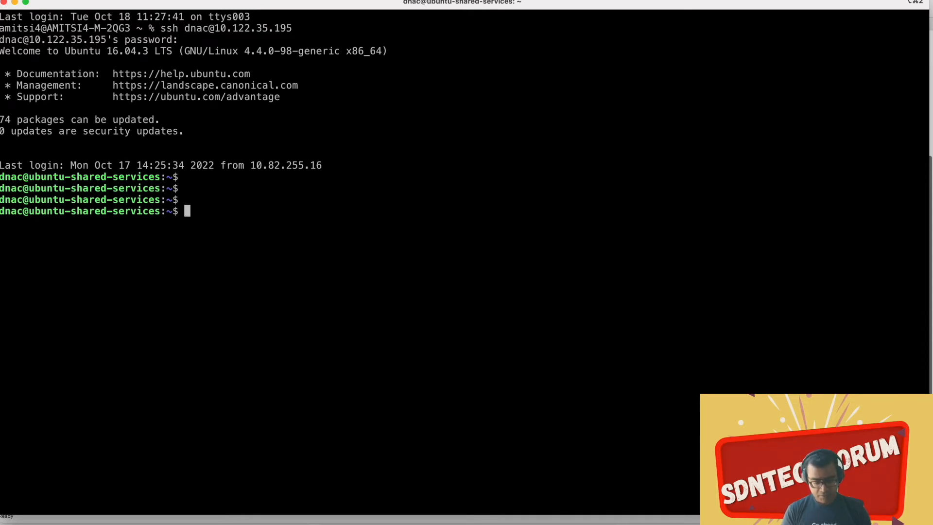
Step: List the server's recent shell commands with "history | tail -20"
type("his")
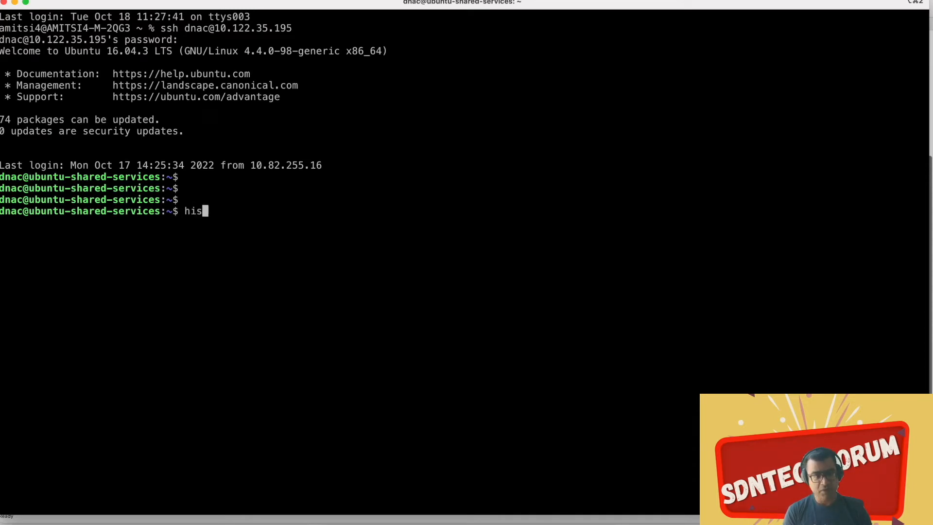
type("tory ")
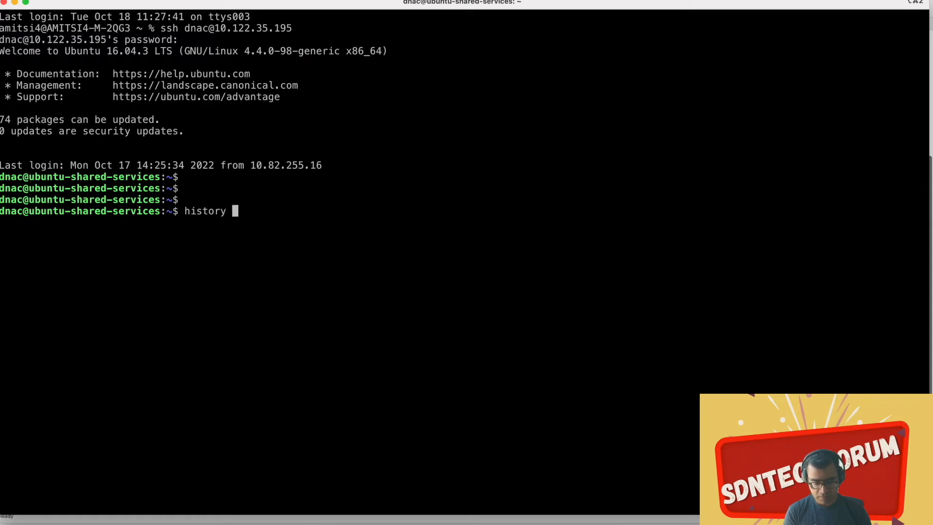
type("| taol -")
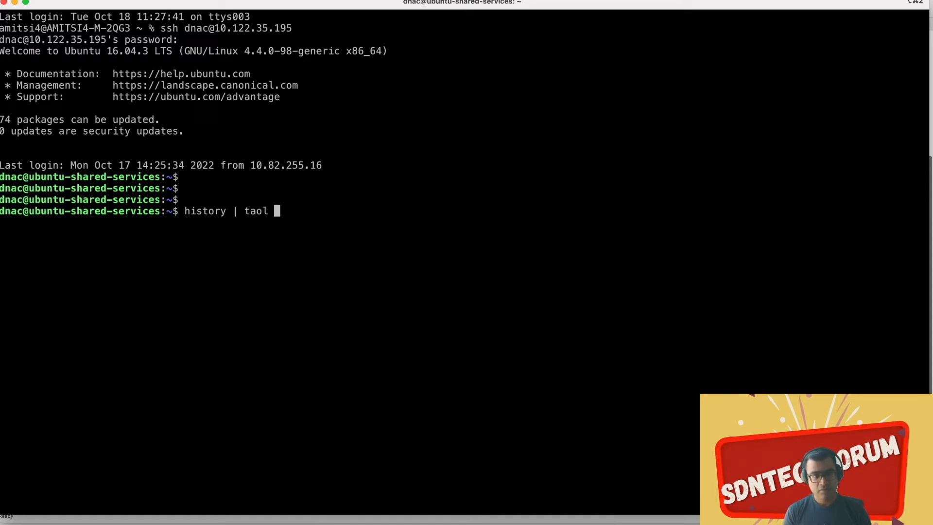
key("BackSpace")
key("BackSpace")
key("BackSpace")
key("BackSpace")
type("il -n")
key("BackSpace")
key("BackSpace")
type("20")
key("Return")
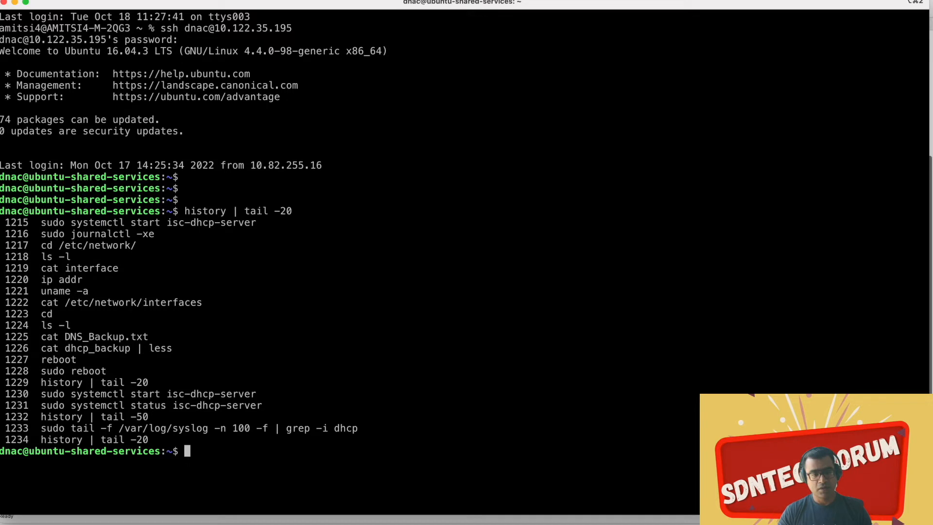
Step: Rerun "sudo tail -f /var/log/syslog -n 100 -f | grep -i dhcp" from the history and enter the sudo password to follow the DHCP log
left_click_drag(358, 428, 43, 428)
key("super+c")
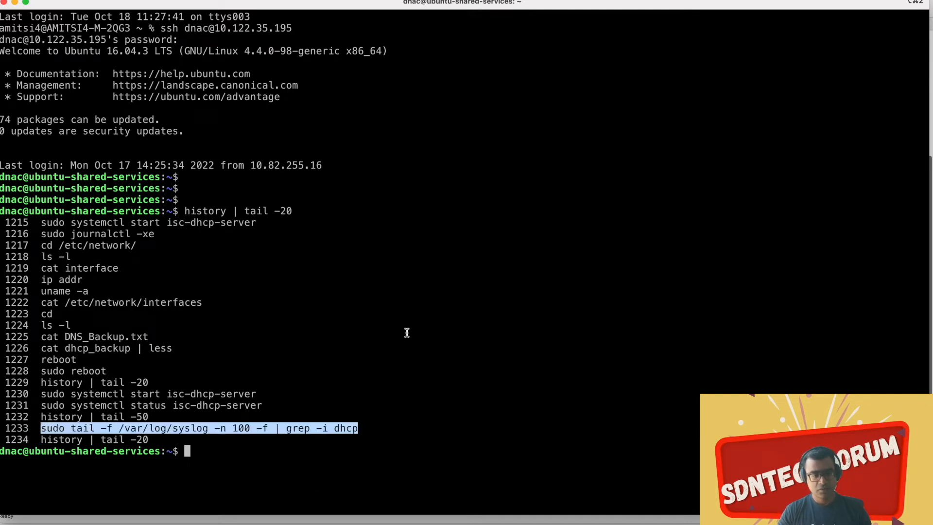
left_click(406, 332)
key("super+v")
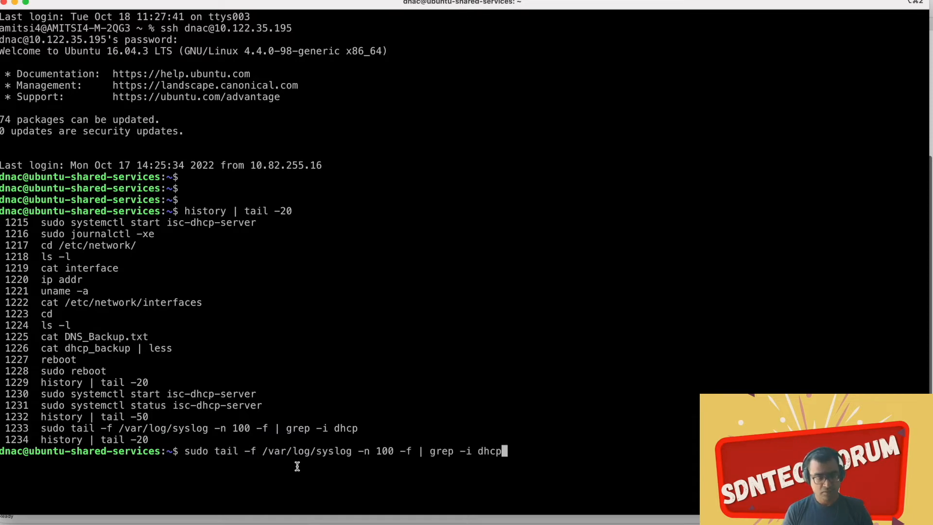
key("Return")
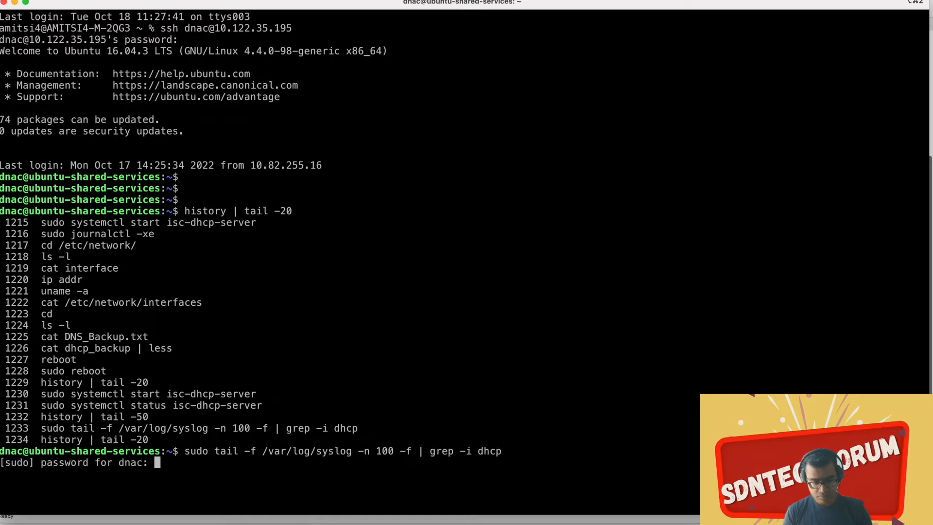
key("Return")
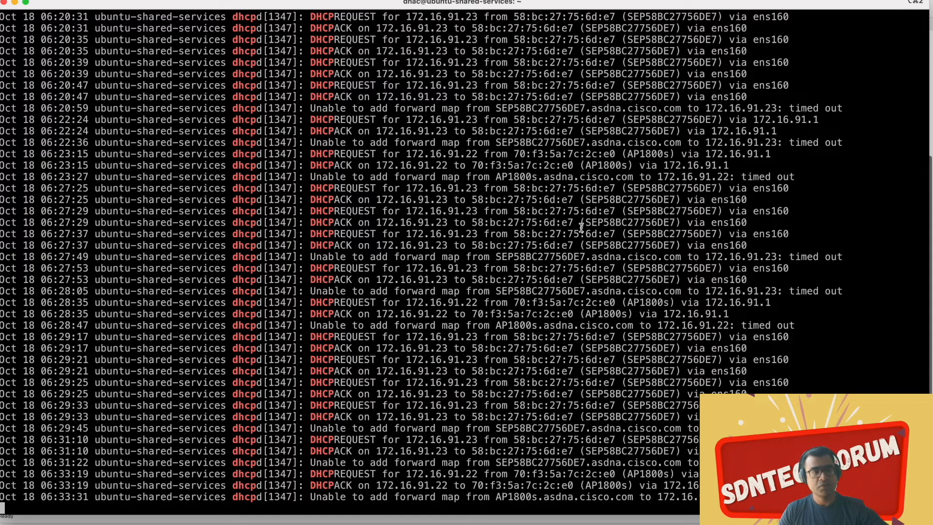
Step: Switch to VMware ESXi in the browser, check network adapter 1's MAC address on SDA_Win10_Client-1, and open the VM's browser console
key("ctrl+Up")
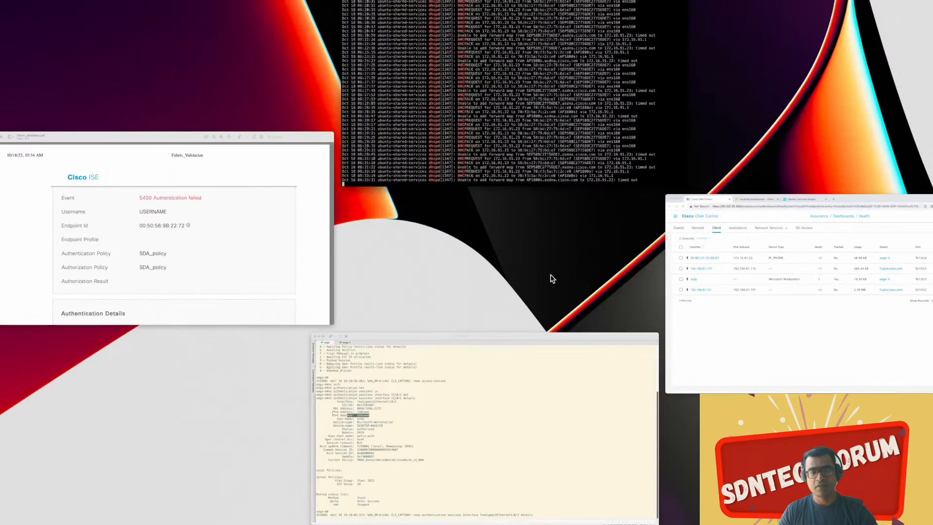
left_click(703, 317)
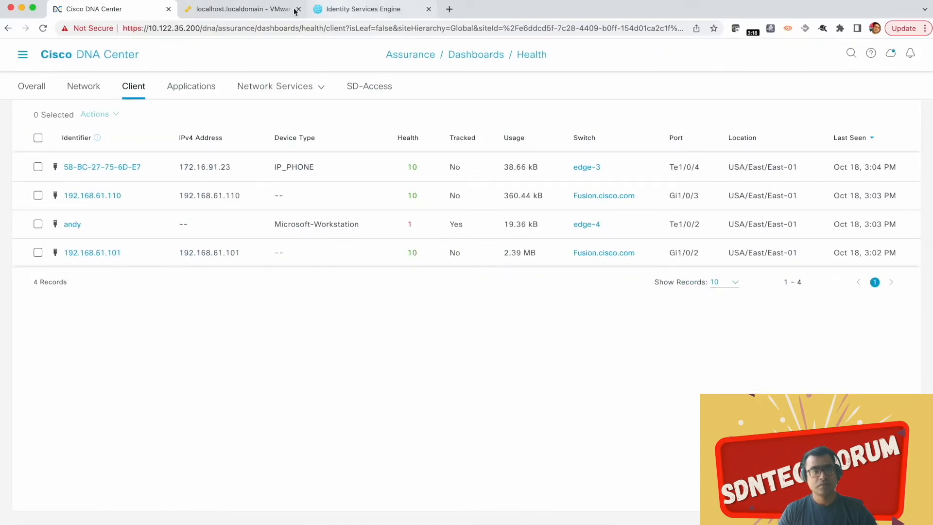
left_click(250, 10)
left_click(63, 142)
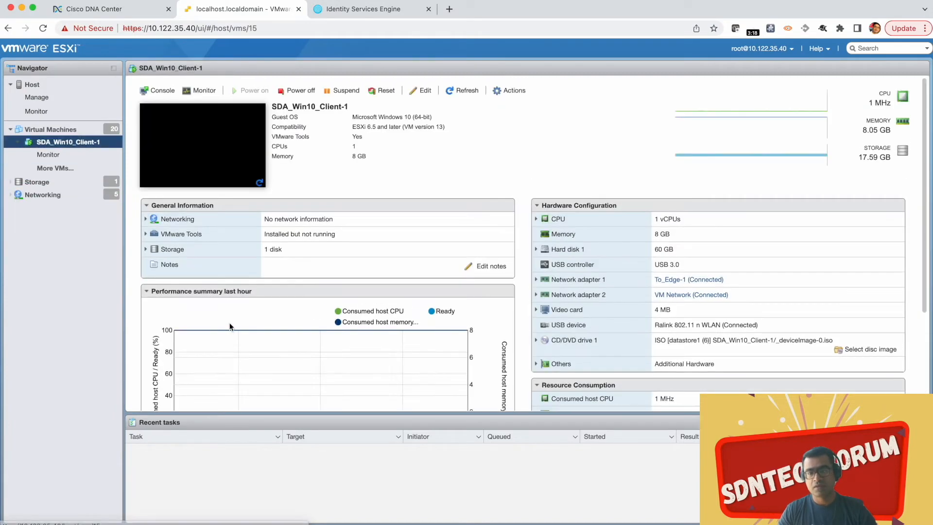
left_click(537, 281)
left_click_drag(709, 324, 685, 325)
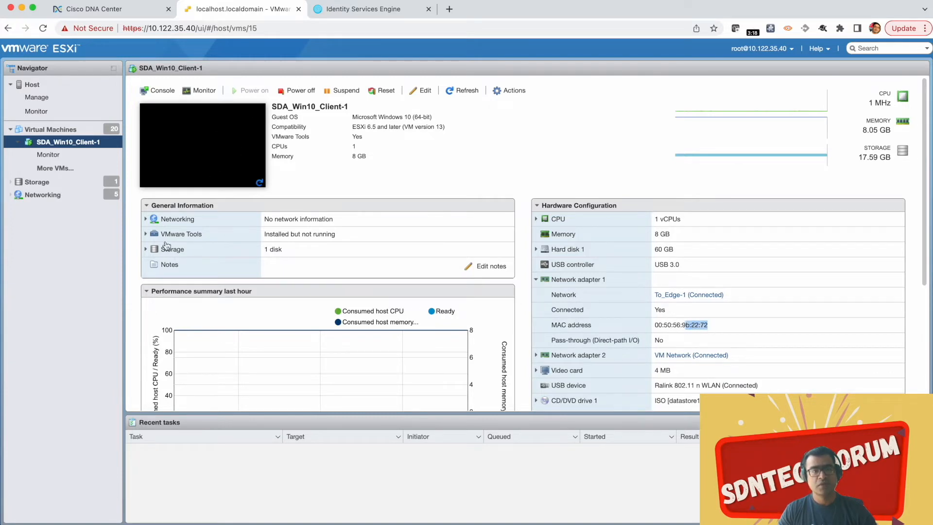
left_click(166, 93)
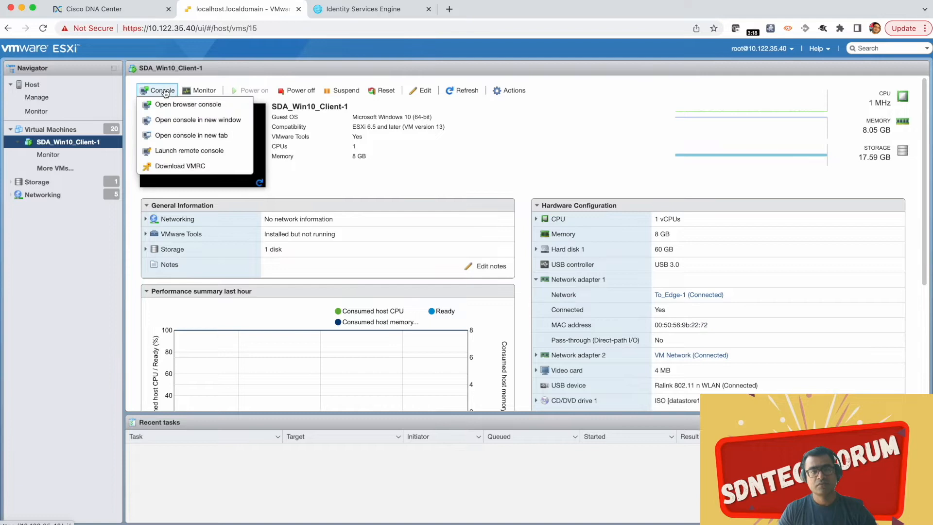
left_click(187, 104)
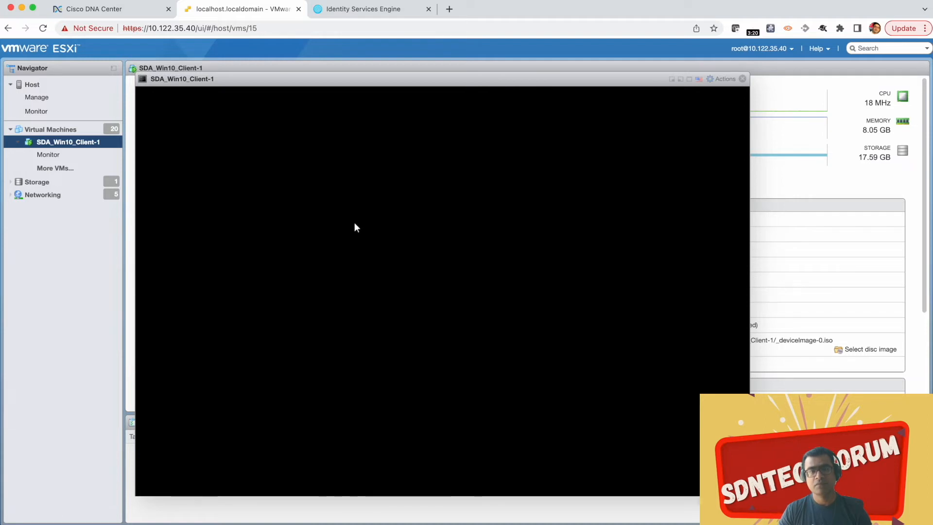
Step: Go to Cisco ISE, defer the Cisco.com ID with Provide later, and complete the telemetry and License Upgrade prompts
left_click(372, 12)
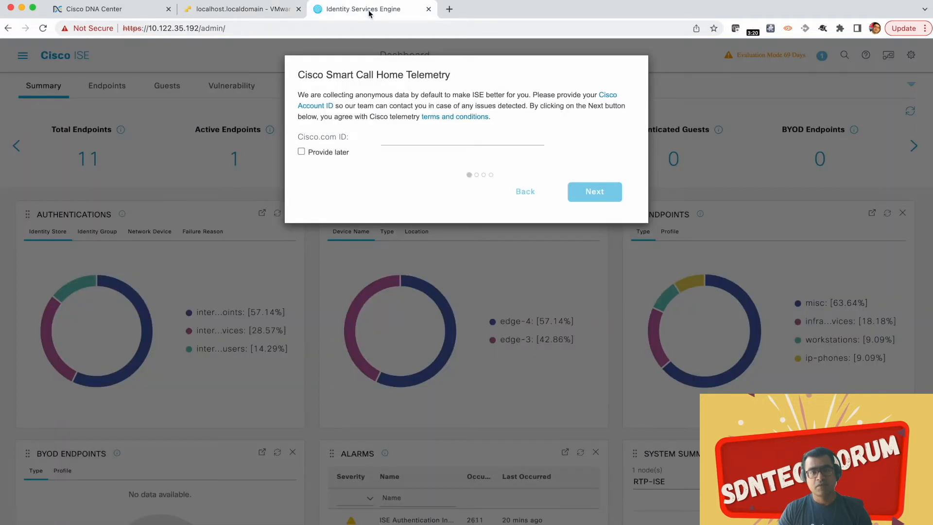
left_click(302, 153)
left_click(607, 199)
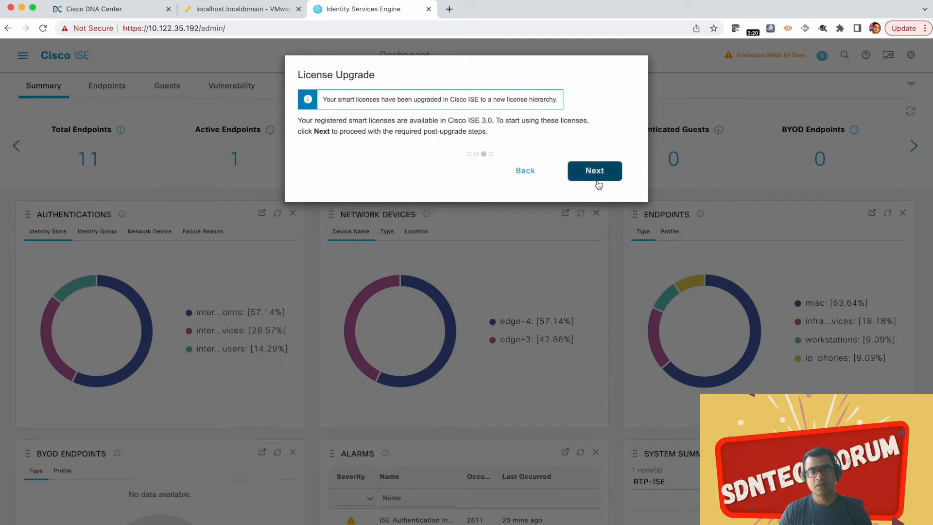
left_click(598, 181)
left_click(595, 156)
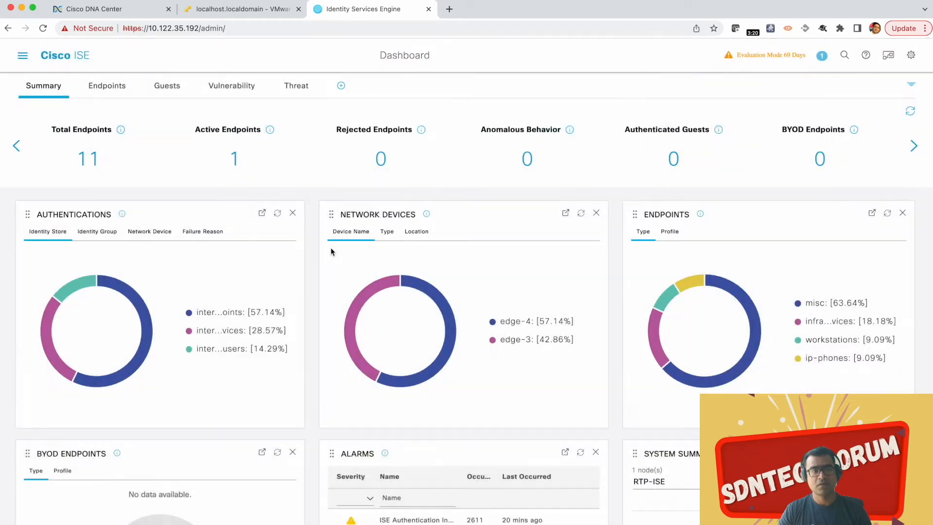
Step: Open the RADIUS Live Logs in Cisco ISE
left_click(22, 56)
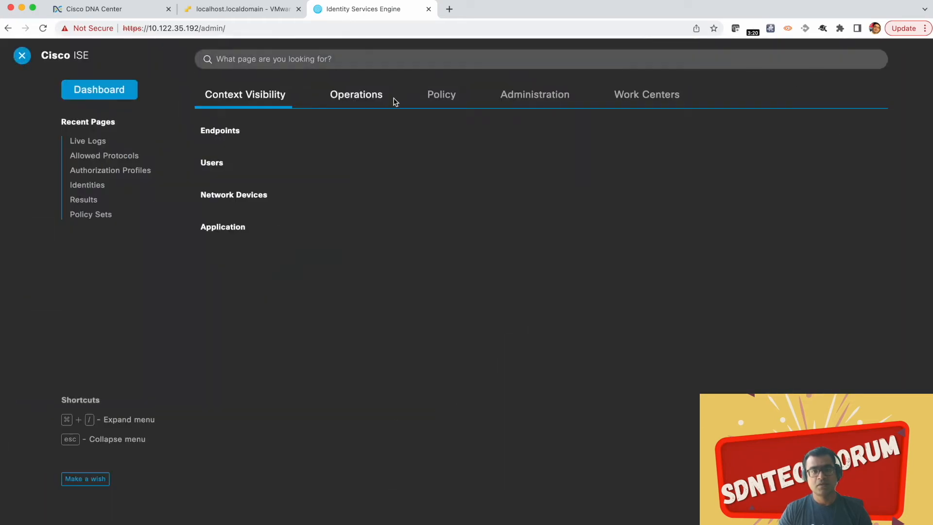
left_click(356, 97)
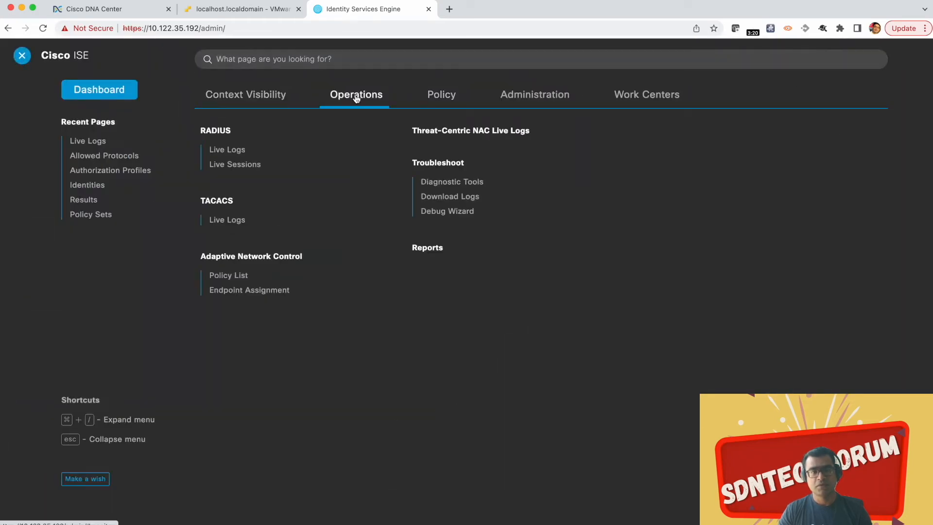
left_click(230, 150)
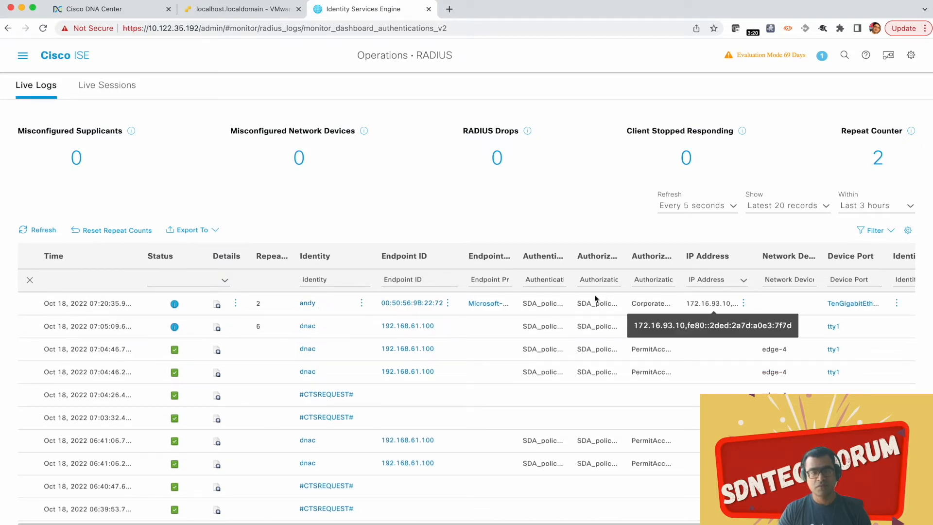
Step: Open the details of the latest authentication for endpoint 00:50:56:9B:22:72 and examine its attributes and the Tunnel-Private-Group-ID result
left_click(218, 306)
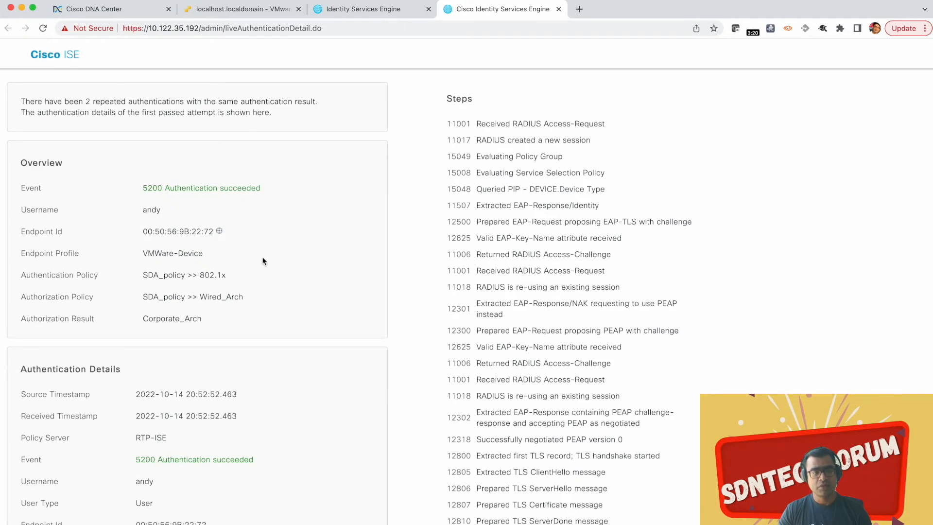
scroll(262, 262, "down", 10)
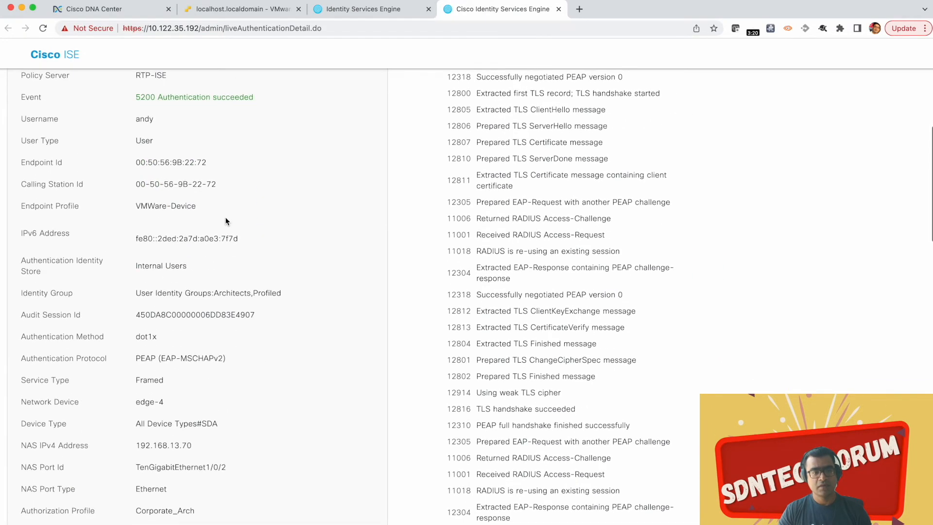
scroll(375, 229, "down", 3)
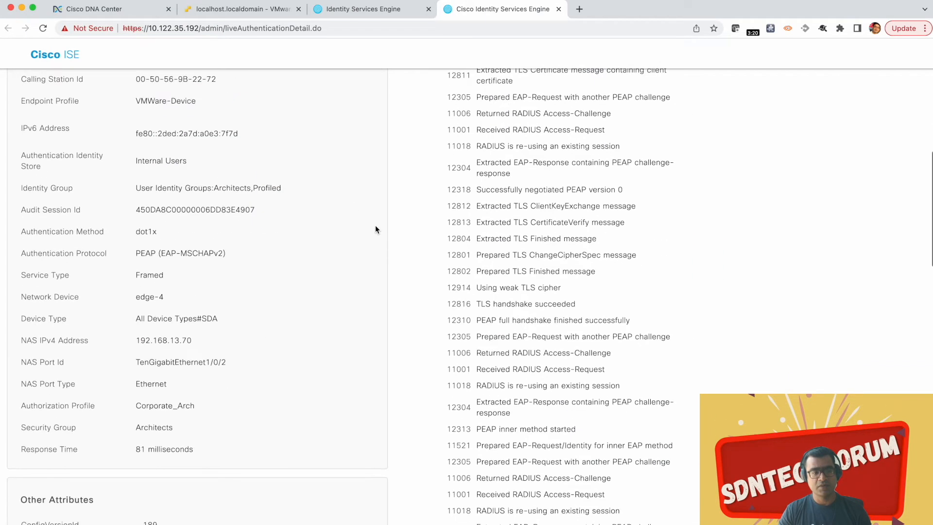
scroll(376, 228, "down", 7)
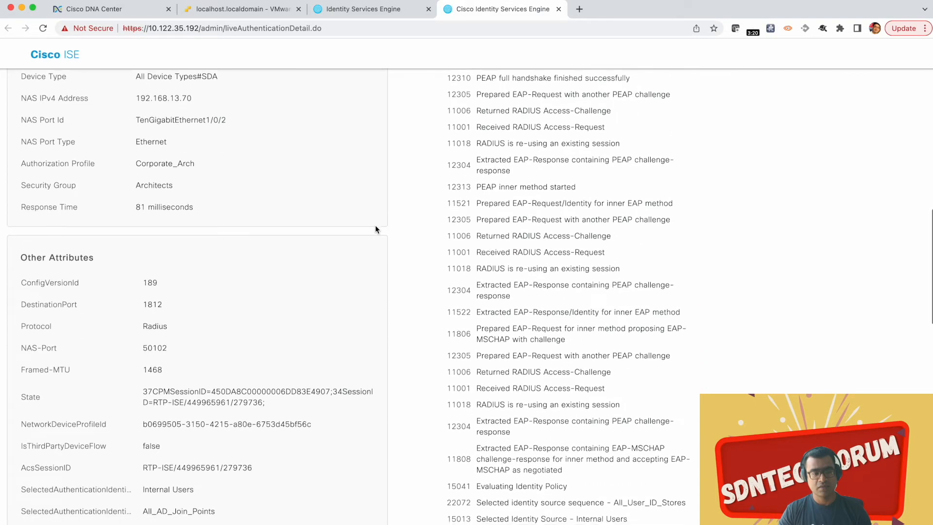
scroll(376, 226, "down", 12)
scroll(375, 229, "down", 8)
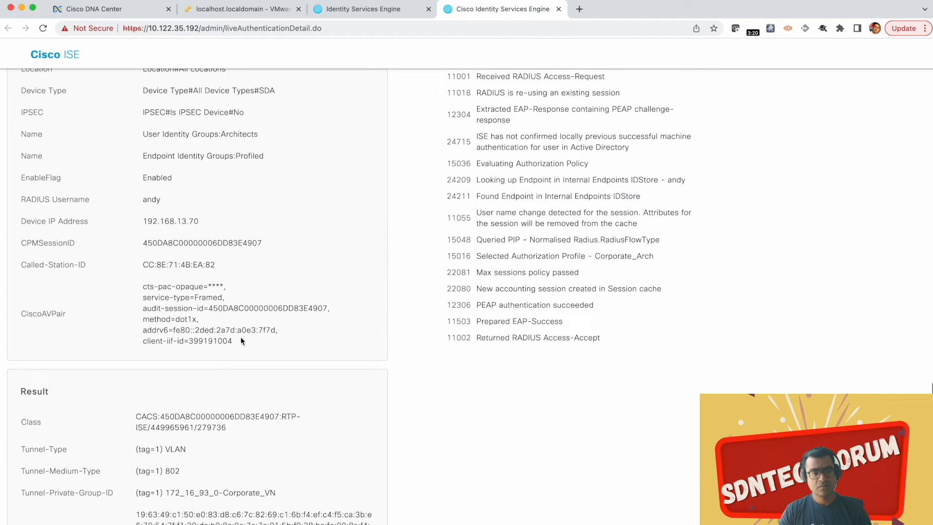
scroll(235, 307, "down", 4)
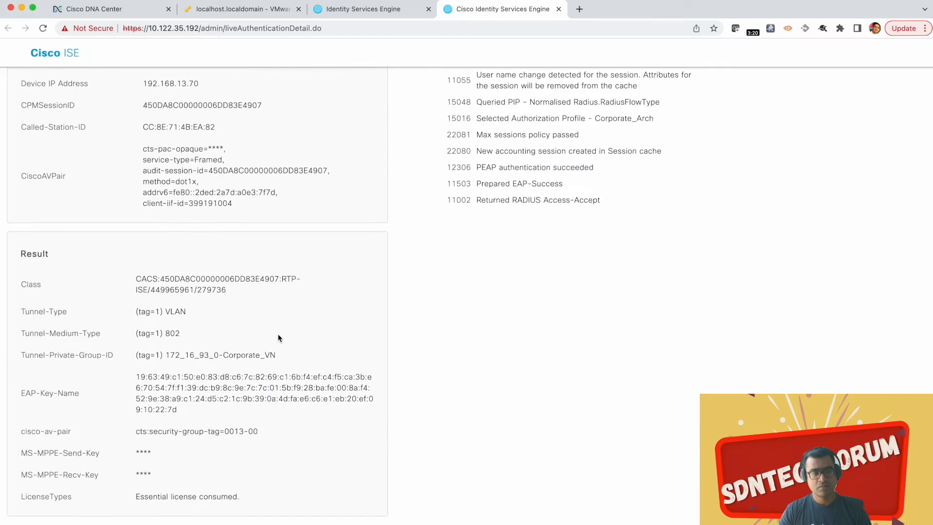
left_click_drag(256, 358, 51, 355)
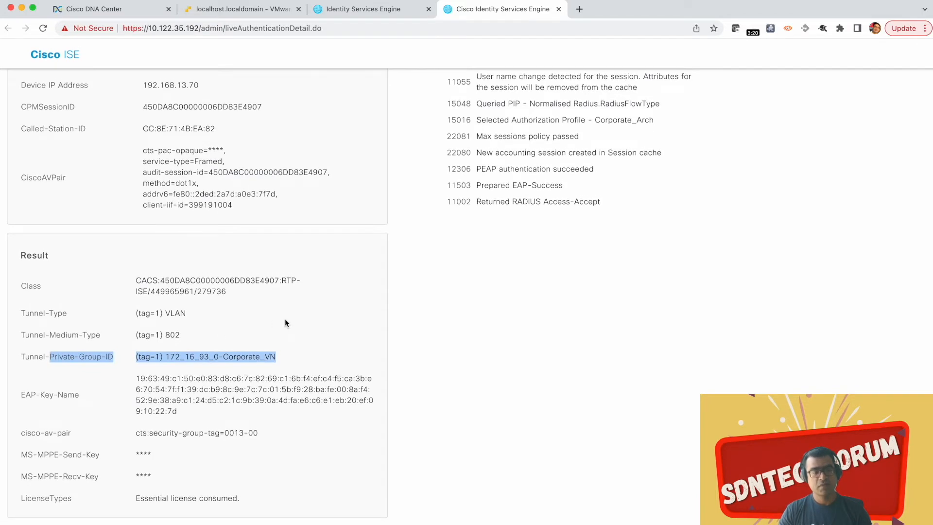
Step: Return to the SDA_Win10_Client-1 console in VMware ESXi and sign in to Windows with the account password
scroll(285, 319, "up", 15)
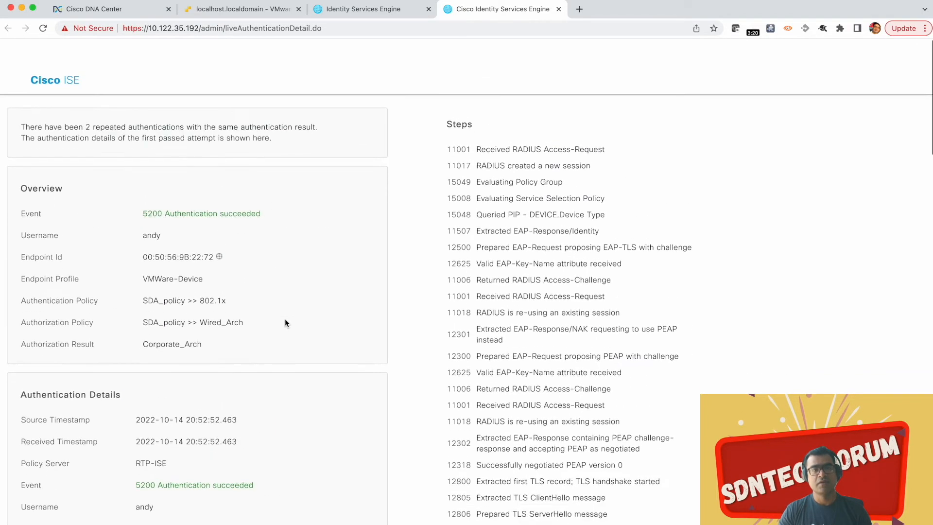
left_click(238, 9)
left_click(426, 331)
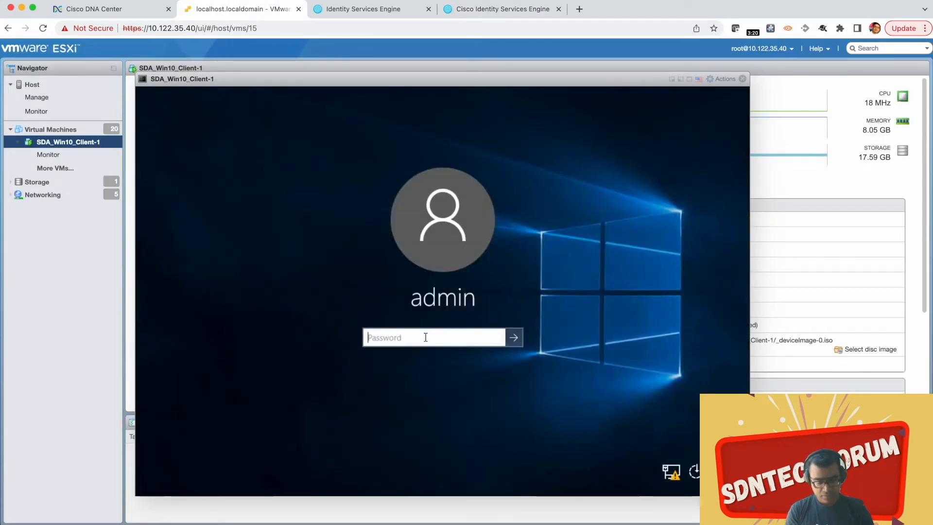
type("*********")
key("Return")
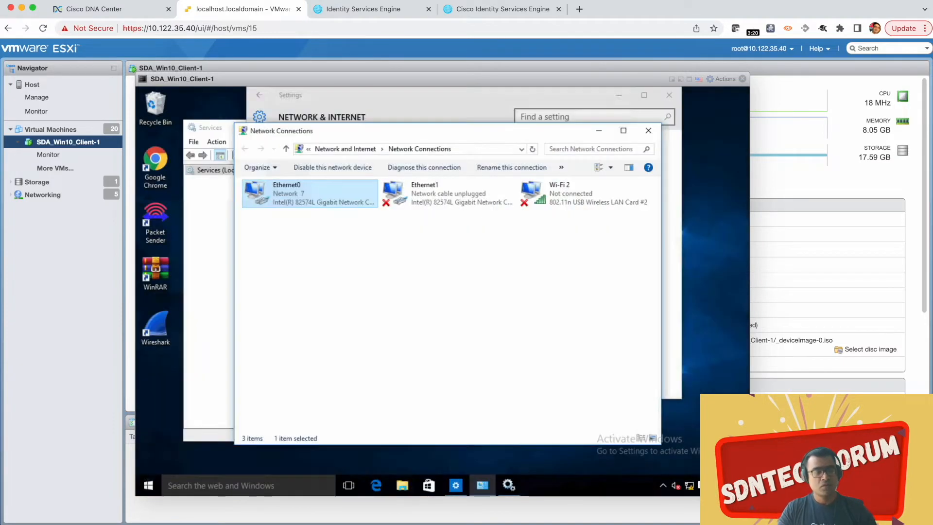
Step: Disable the Ethernet0 network adapter and enable it again to restart the client's wired connection
right_click(310, 196)
left_click(337, 204)
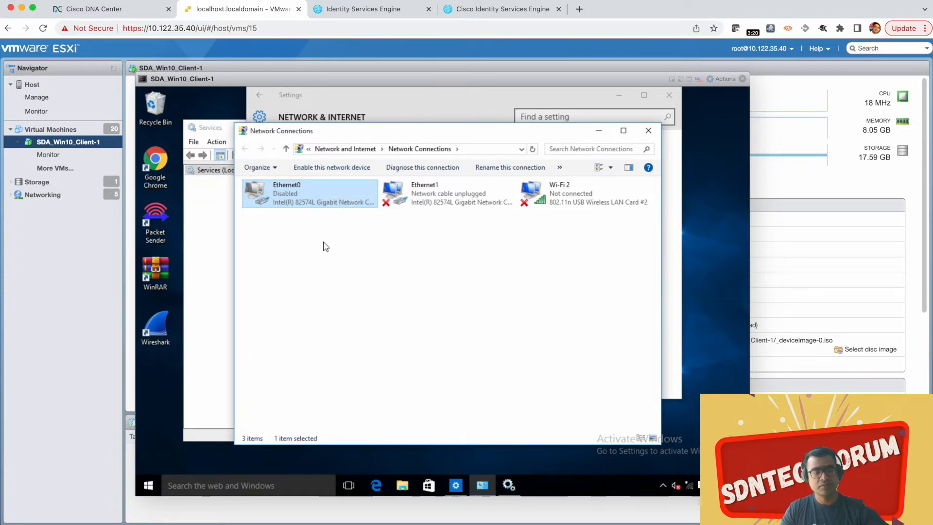
right_click(328, 188)
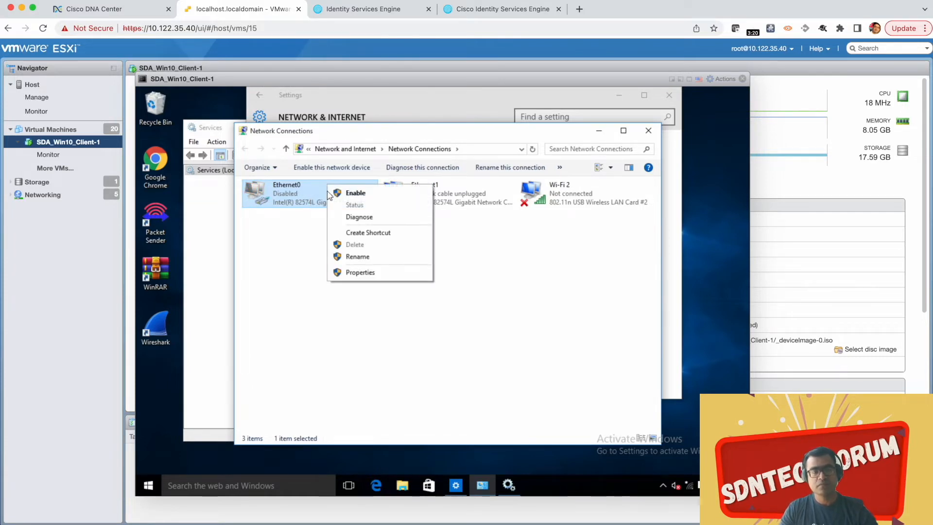
left_click(350, 194)
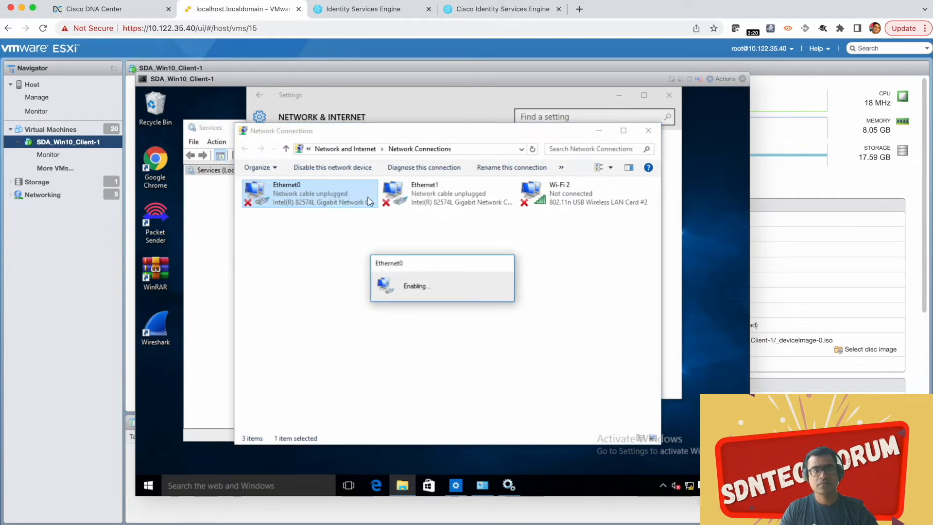
Step: Go back to the RADIUS Live Logs in Cisco ISE and open the details of the newest session entry
left_click(385, 10)
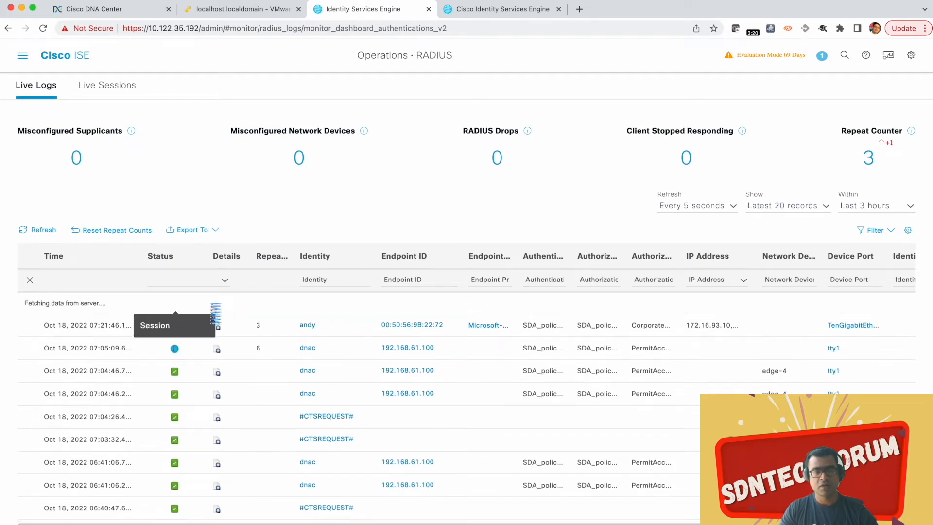
left_click(217, 306)
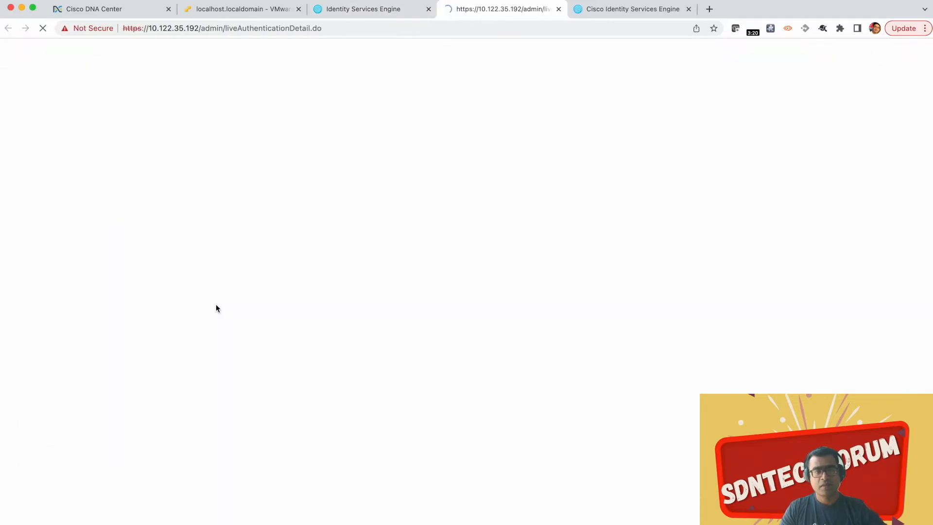
Step: Switch to the DHCP server's terminal and examine the logged exchange for 00:50:56:9b:22:72, from DHCPDISCOVER to DHCPACK
key("ctrl+Up")
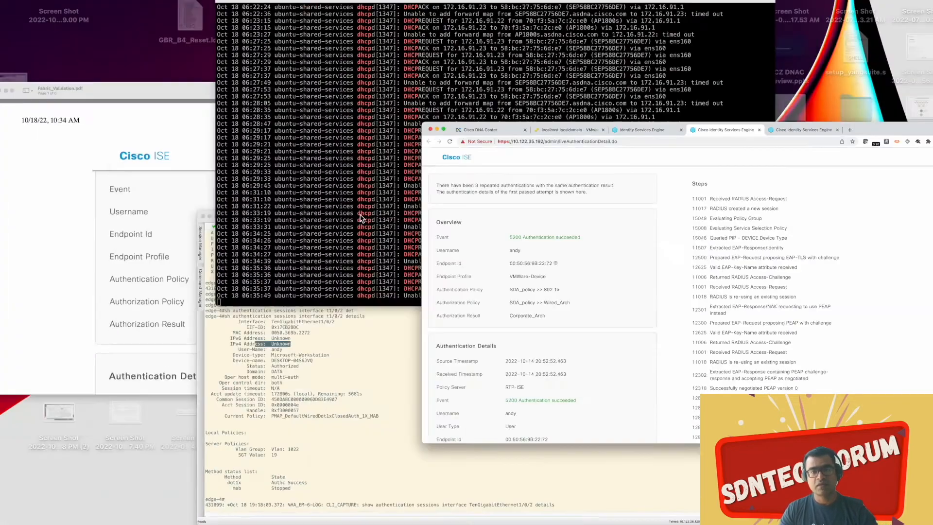
left_click(535, 151)
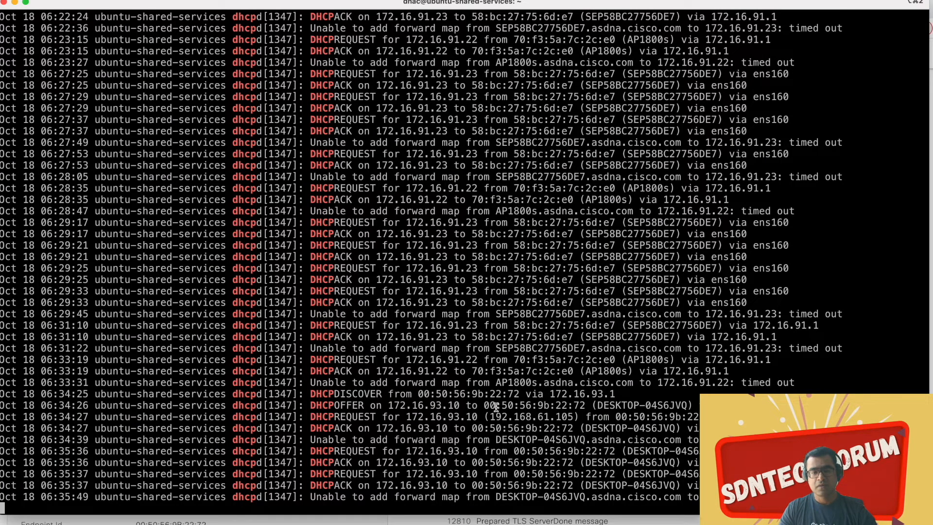
left_click_drag(310, 394, 526, 396)
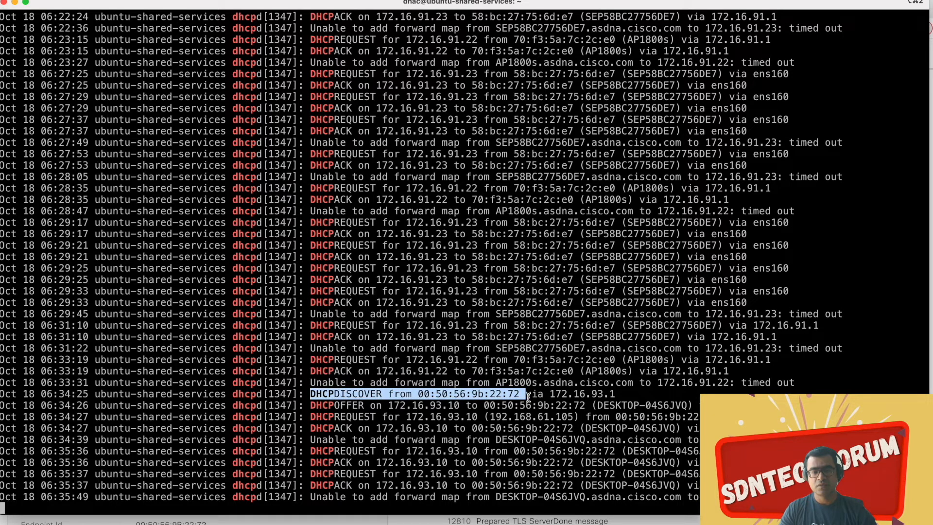
left_click_drag(529, 397, 533, 407)
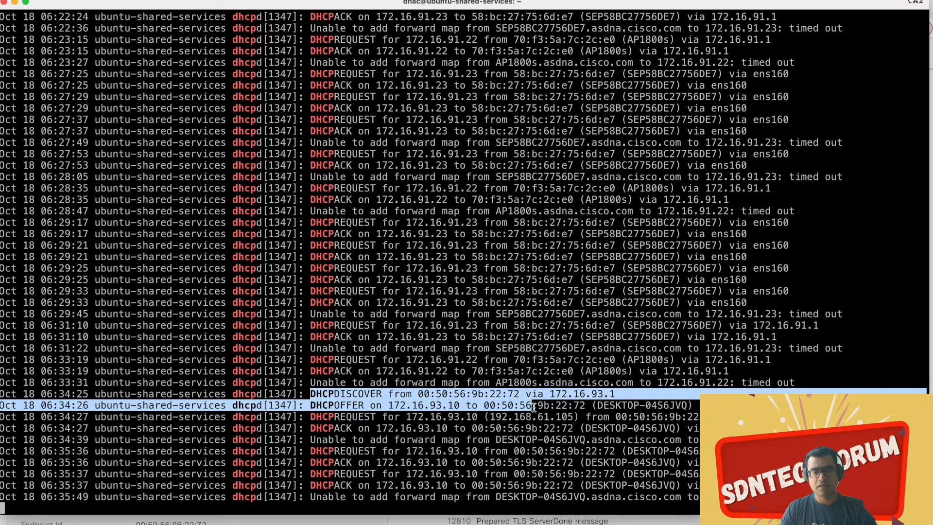
left_click_drag(533, 408, 534, 433)
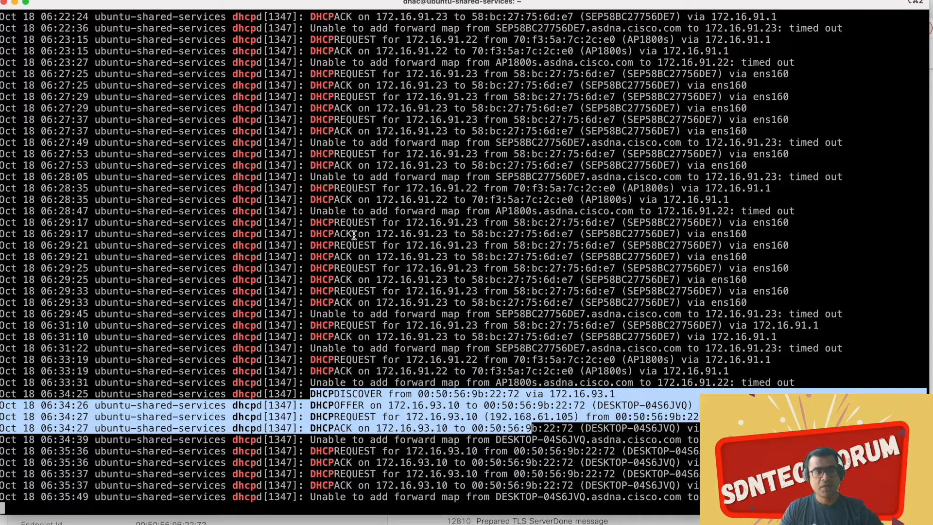
Step: Switch to the edge switch terminal, rerun "sh authentication sessions interface t1/0/2 details", and examine the IPv4 address, user name, VLAN and SGT
key("ctrl+Up")
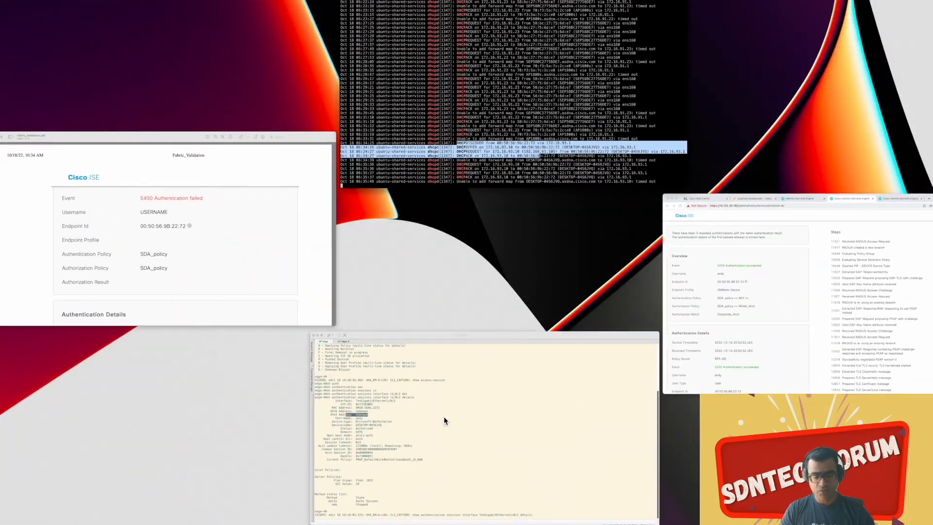
left_click(444, 416)
key("Return")
key("Return")
key("Return")
key("Return")
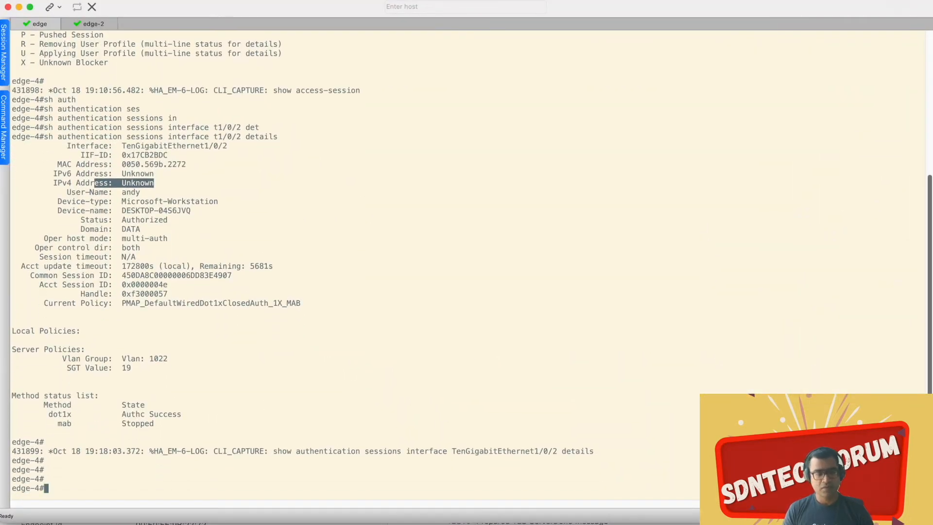
key("Up")
key("Return")
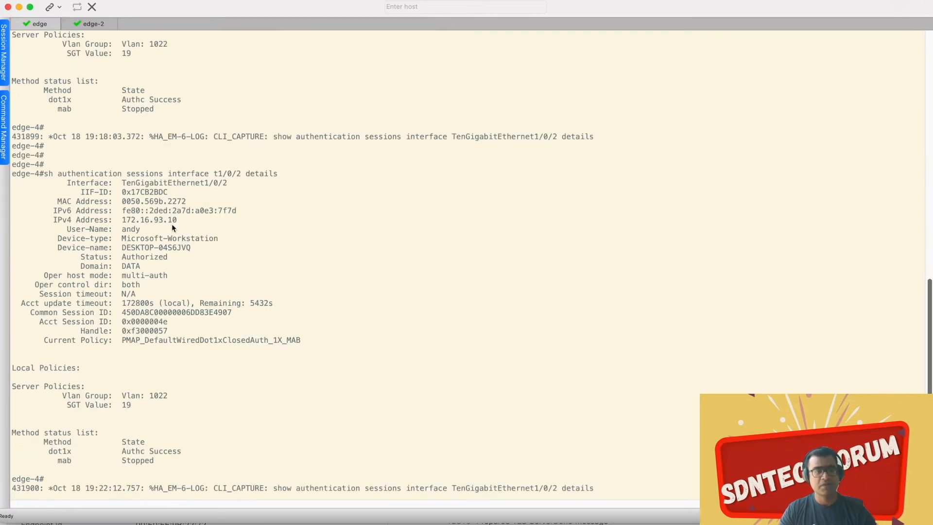
left_click_drag(176, 220, 121, 231)
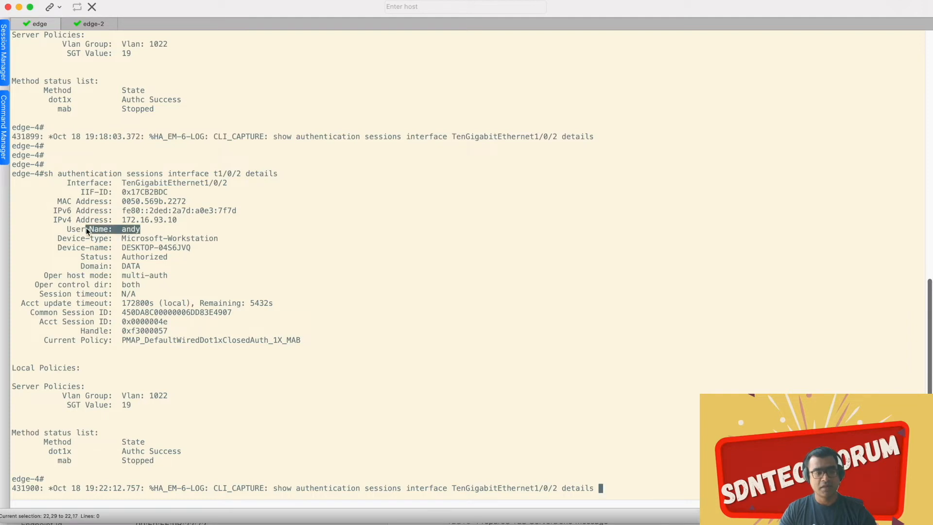
left_click_drag(78, 227, 79, 228)
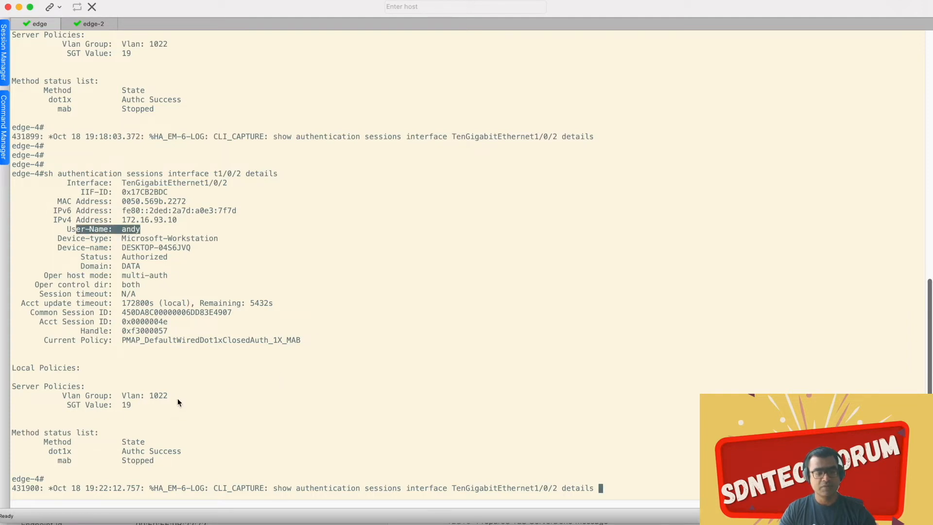
left_click_drag(168, 396, 78, 405)
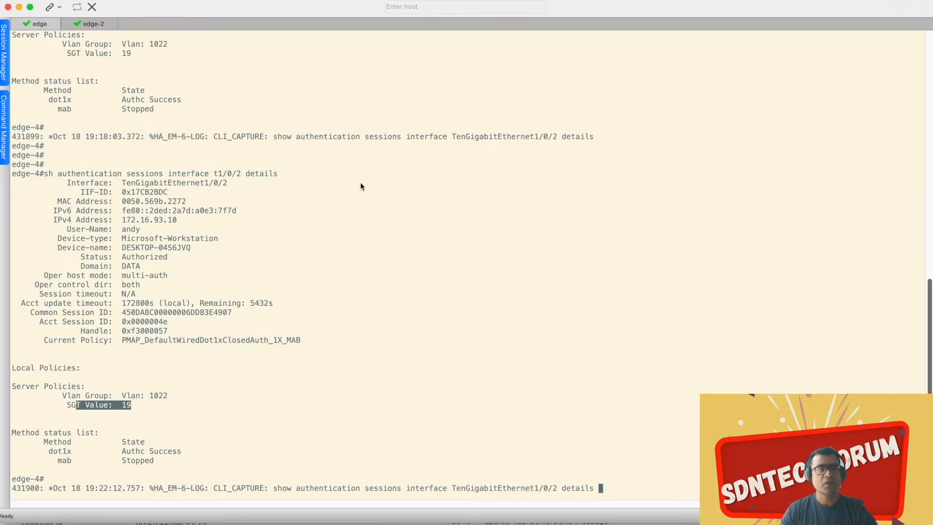
left_click(89, 23)
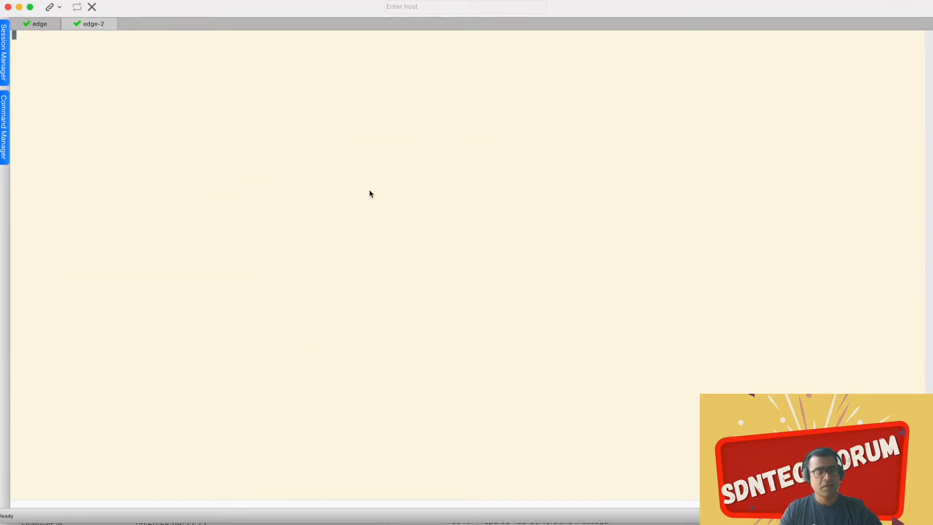
Step: Switch to VMware ESXi, open SDA_Win10_client--2 from the virtual machine list, and check network adapter 1's MAC address
key("ctrl+Up")
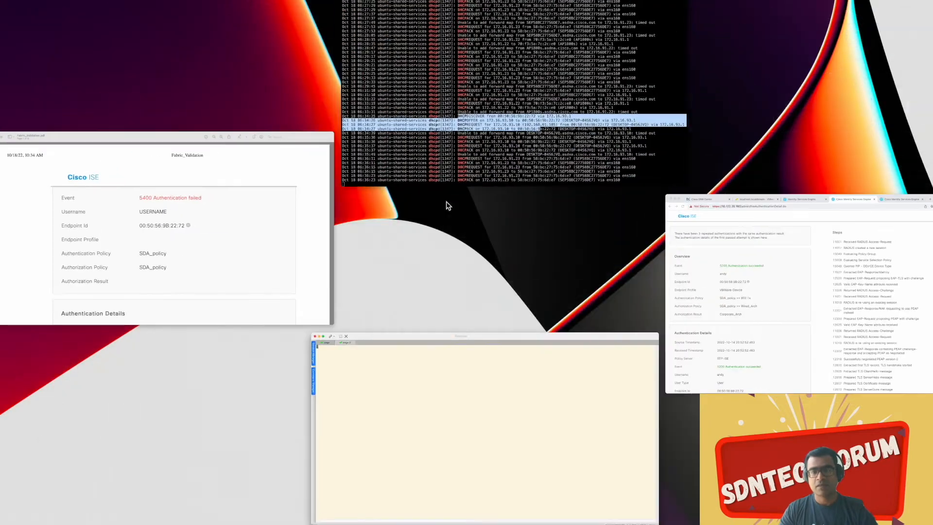
left_click(705, 265)
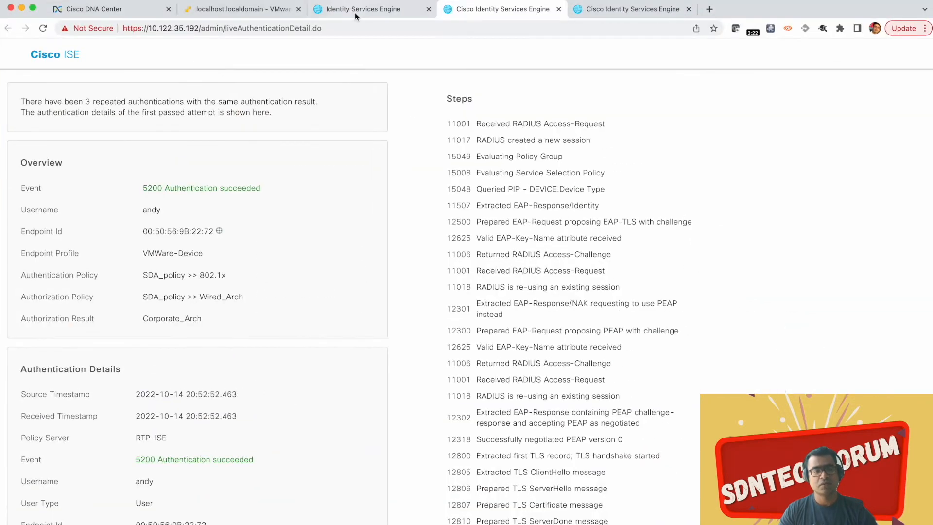
left_click(241, 9)
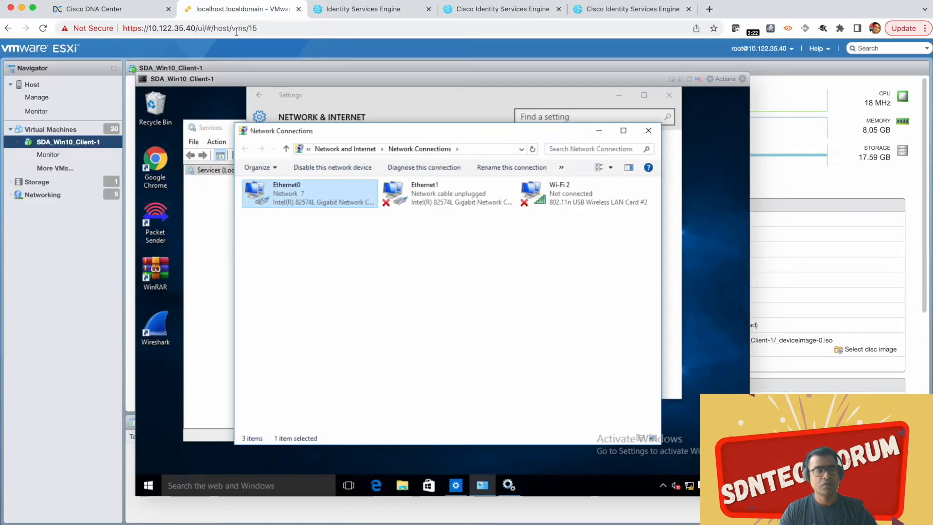
left_click(53, 168)
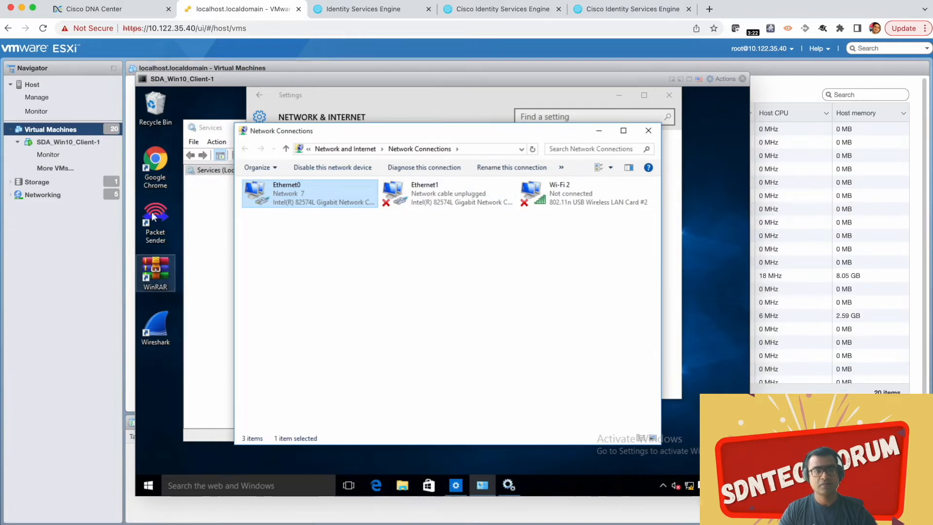
left_click_drag(231, 77, 388, 131)
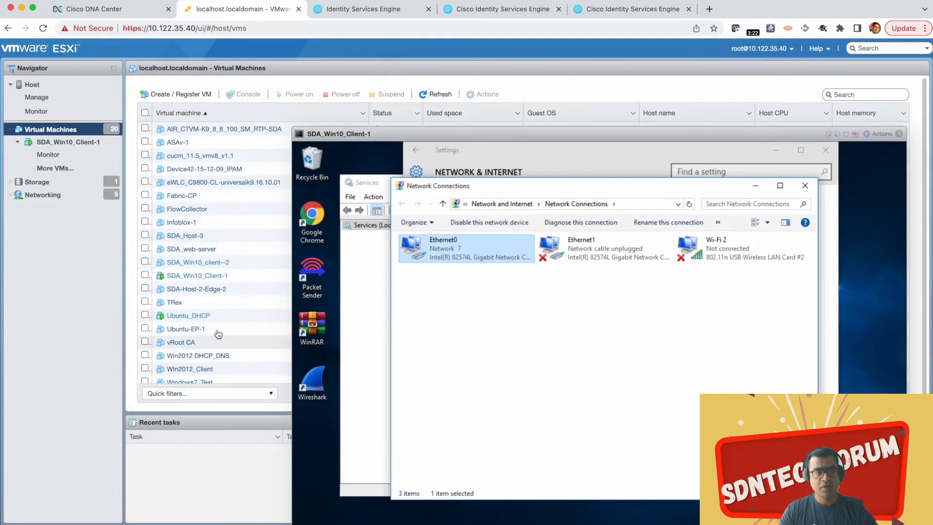
left_click(193, 263)
left_click_drag(415, 137, 301, 317)
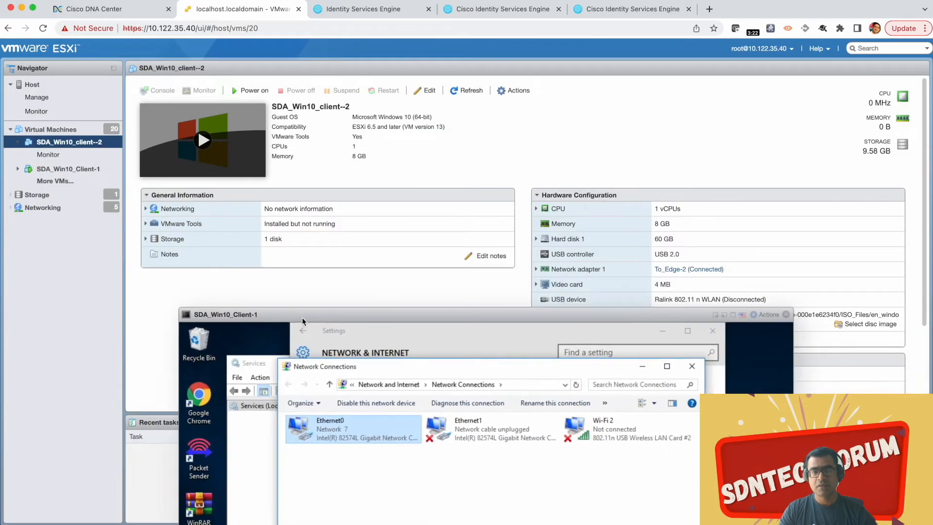
left_click(535, 270)
scroll(759, 271, "down", 3)
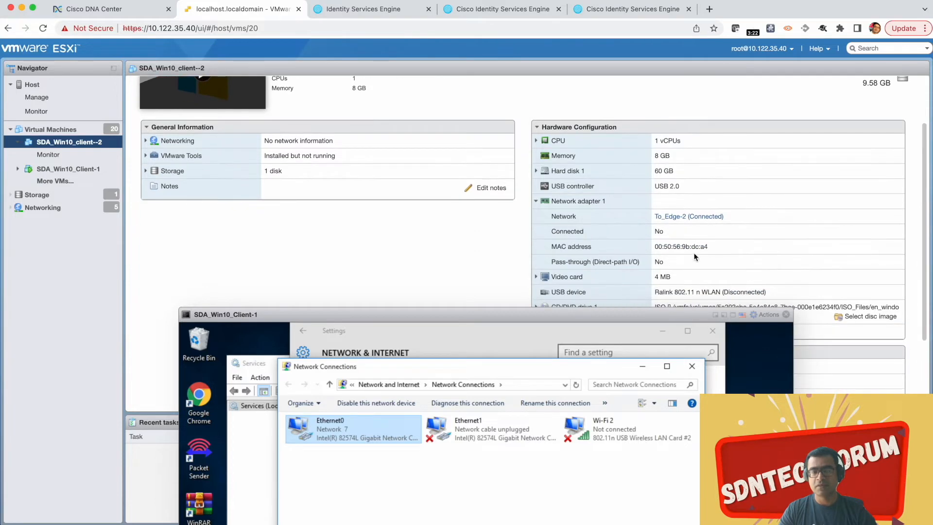
left_click_drag(698, 248, 677, 248)
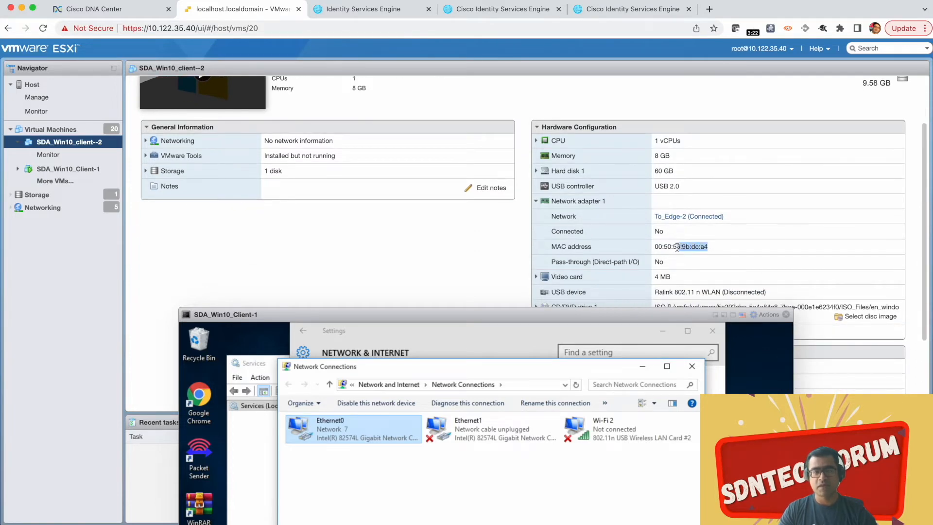
left_click_drag(386, 318, 439, 69)
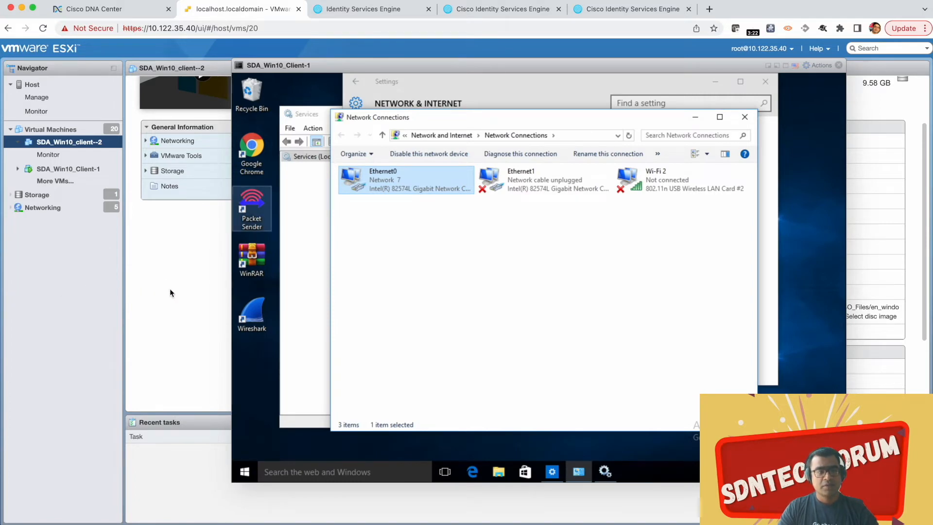
left_click_drag(388, 69, 474, 134)
Step: Switch to Fabric_Validation.pdf in Preview and examine the failed authentication's failure reason, resolution and root cause
left_click(253, 92)
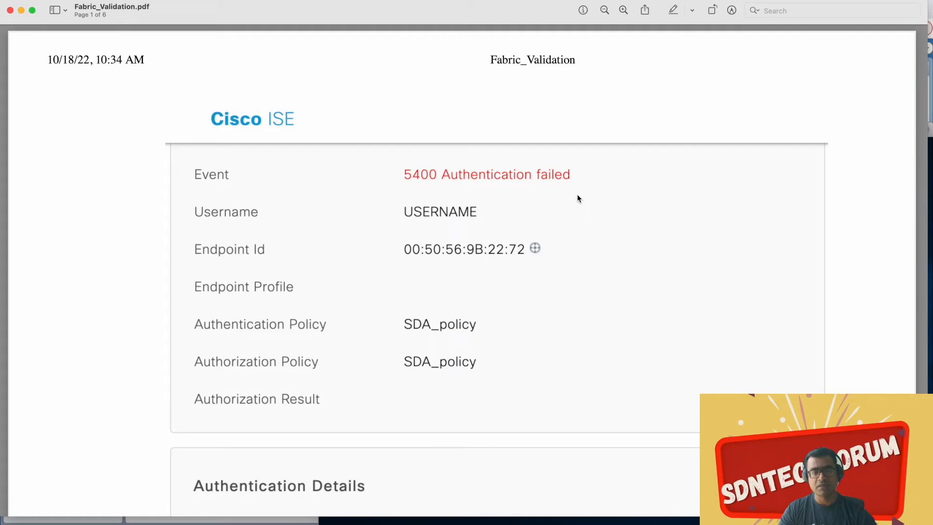
scroll(578, 197, "down", 2)
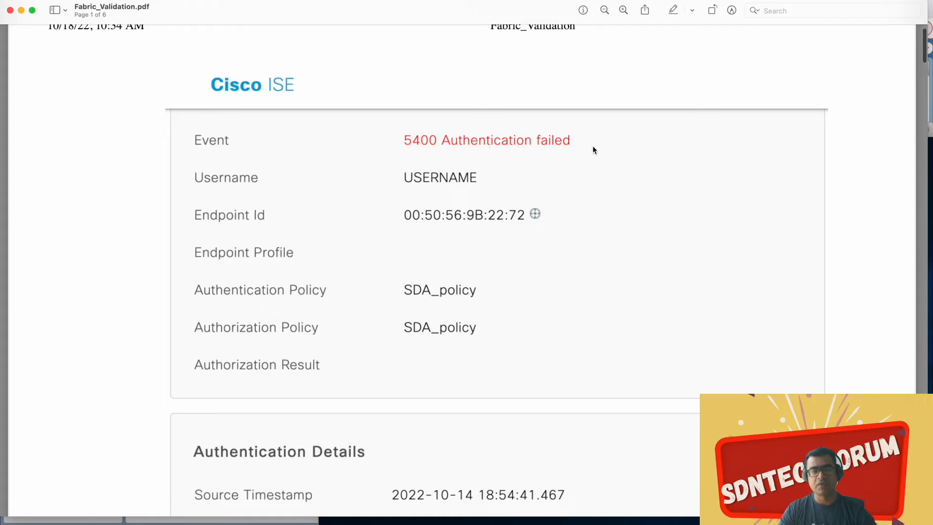
scroll(593, 146, "down", 3)
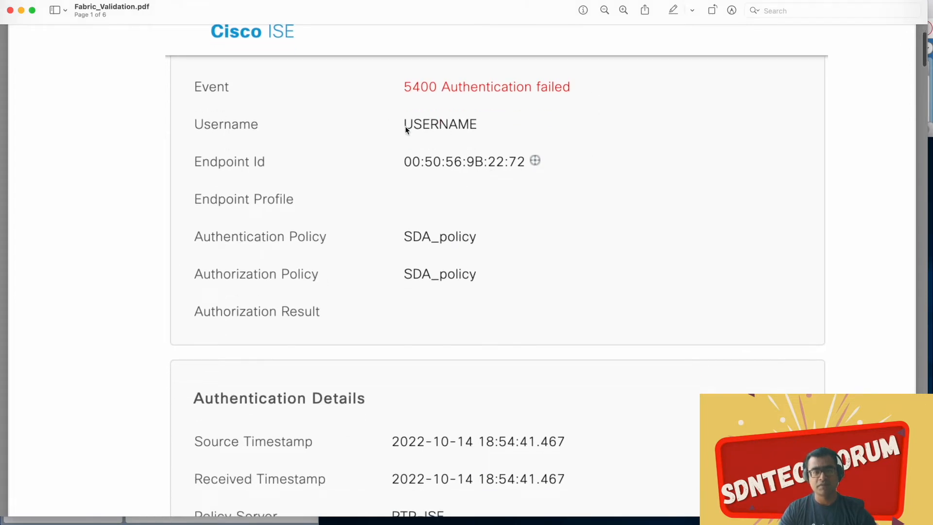
scroll(563, 147, "down", 15)
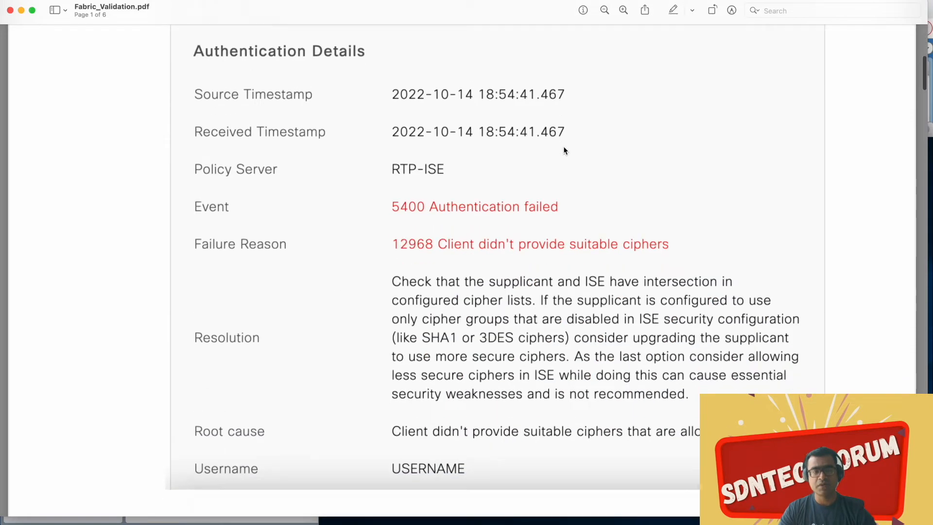
scroll(564, 151, "down", 5)
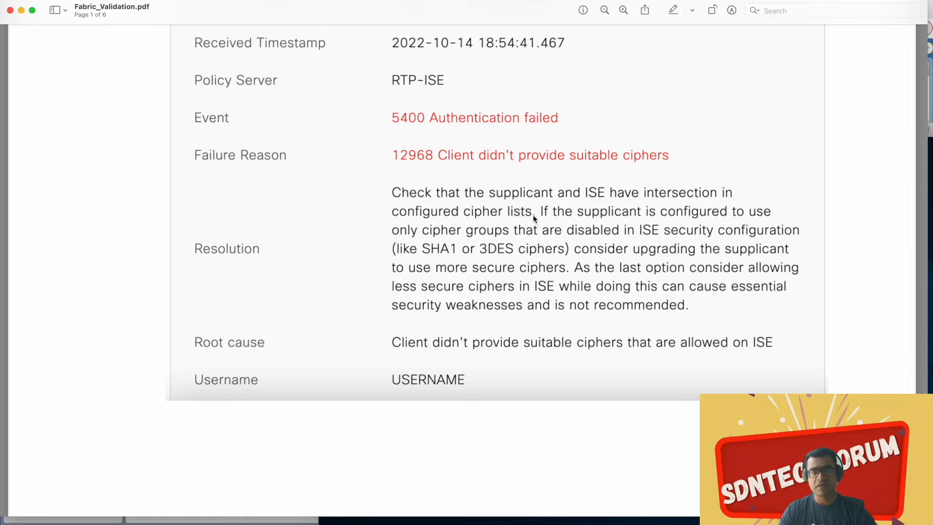
key("super+a")
left_click(724, 167)
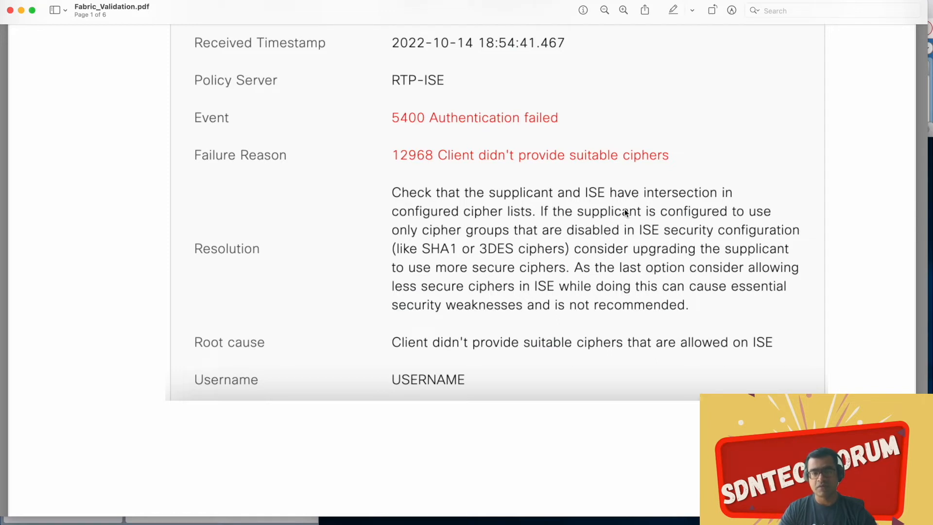
Step: Review the failed authentication's resolution and root cause, and examine the "Allow weak ciphers for EAP" option under Allowed Protocols on page 2
scroll(626, 213, "down", 3)
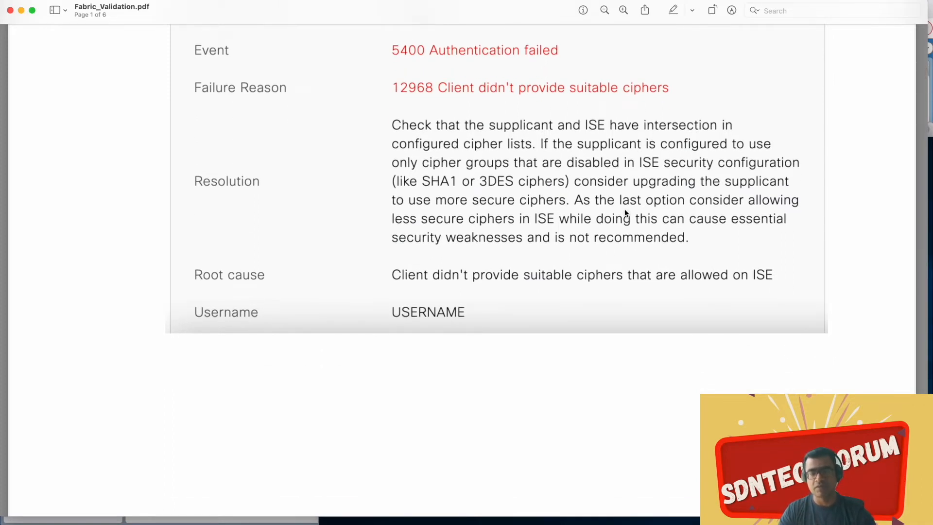
scroll(626, 213, "down", 7)
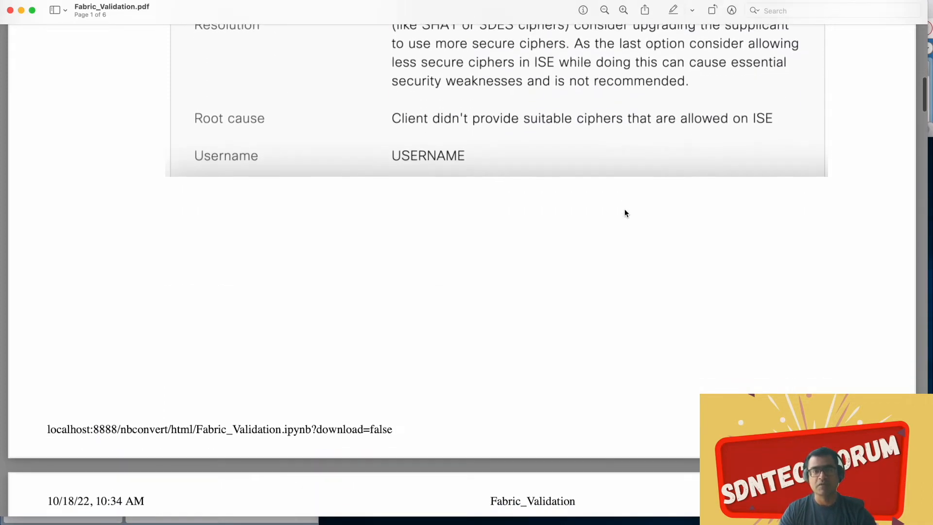
scroll(625, 212, "up", 10)
scroll(624, 209, "up", 10)
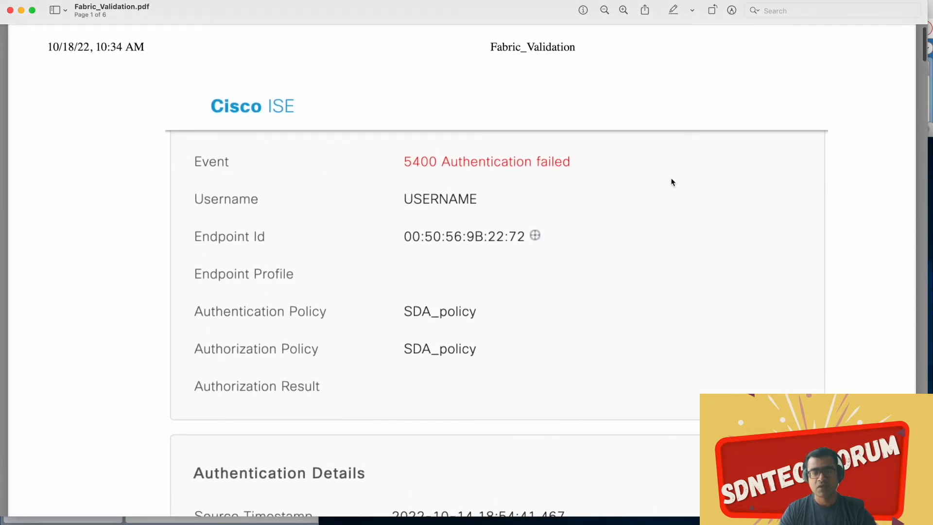
scroll(670, 180, "down", 15)
scroll(672, 181, "down", 10)
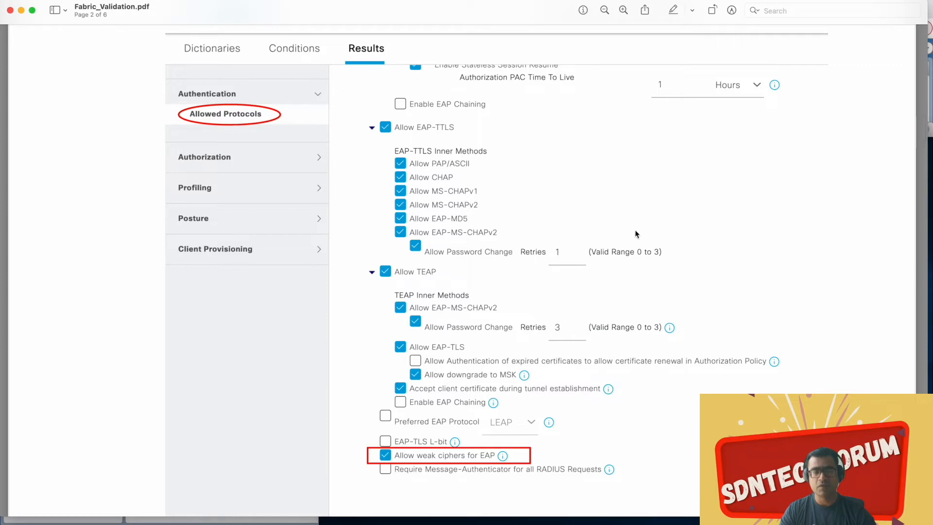
scroll(635, 229, "down", 3)
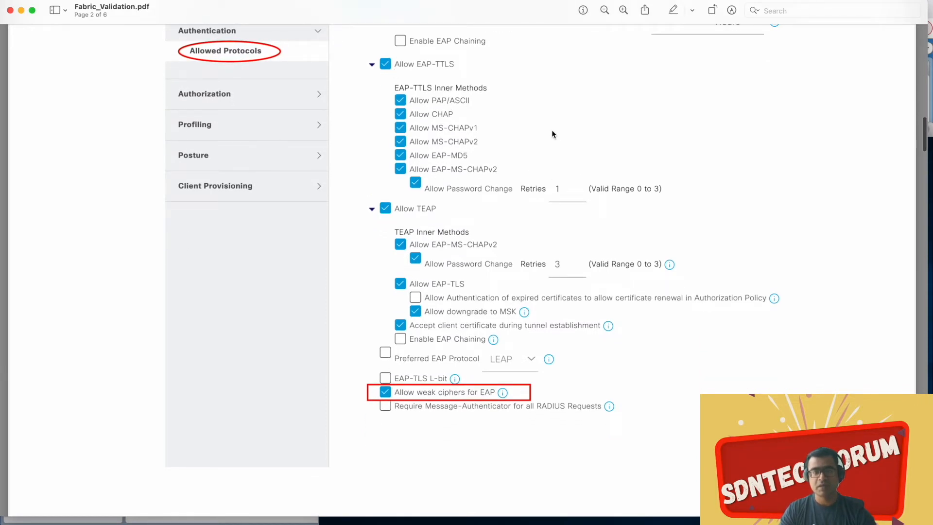
scroll(552, 134, "down", 5)
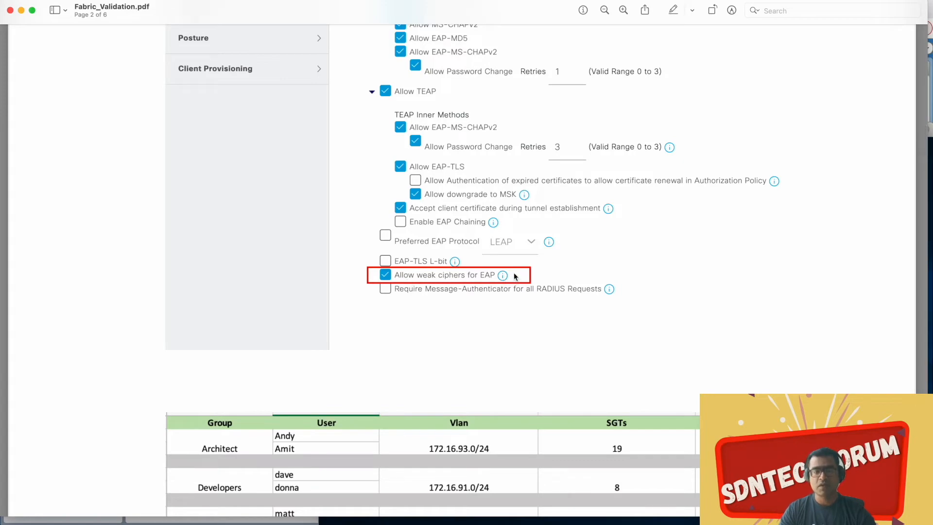
Step: Recheck the authentication failure report from its beginning and examine page 2's table of groups, users, VLANs, SGTs and VRFs
scroll(601, 232, "up", 15)
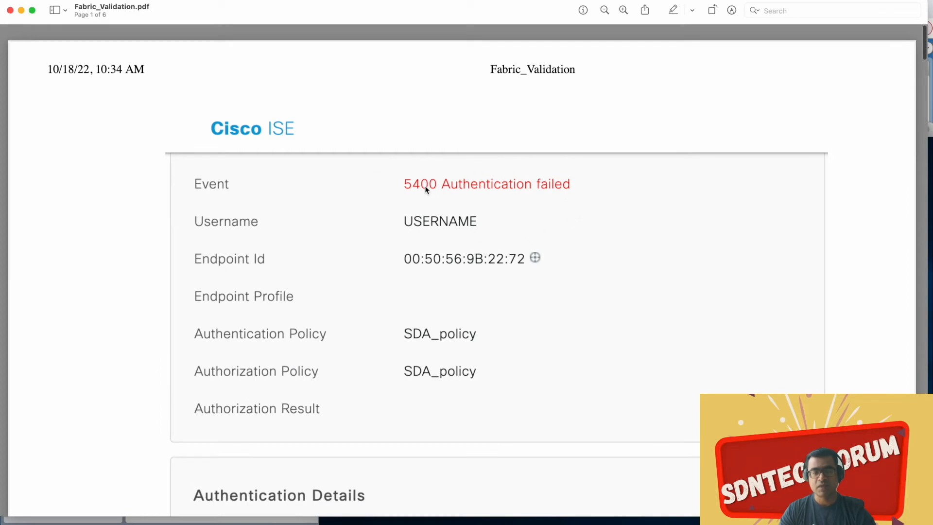
scroll(516, 256, "down", 4)
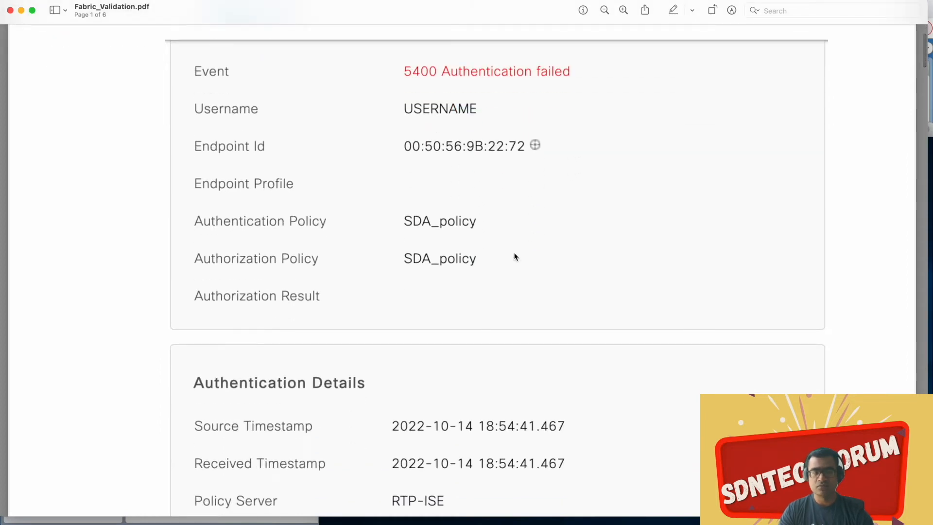
scroll(516, 257, "down", 4)
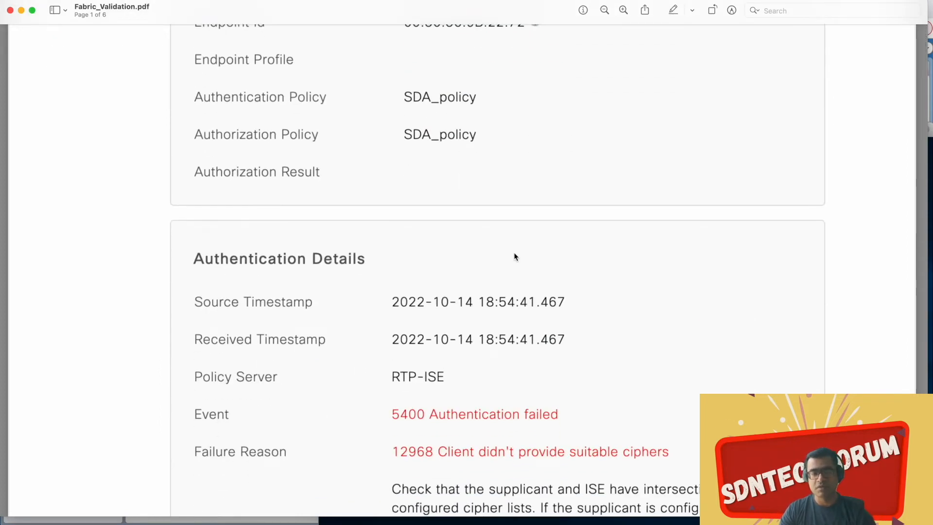
scroll(516, 257, "down", 20)
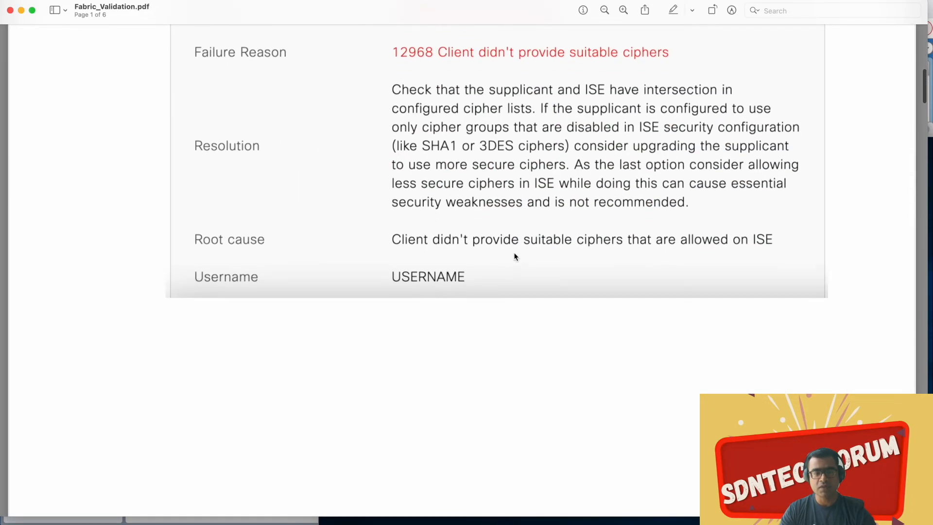
scroll(516, 256, "down", 20)
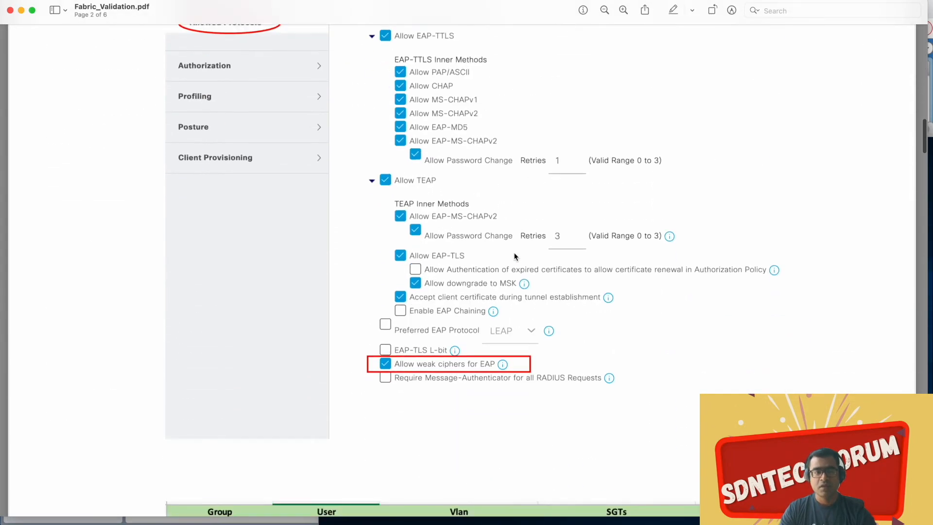
scroll(515, 256, "down", 6)
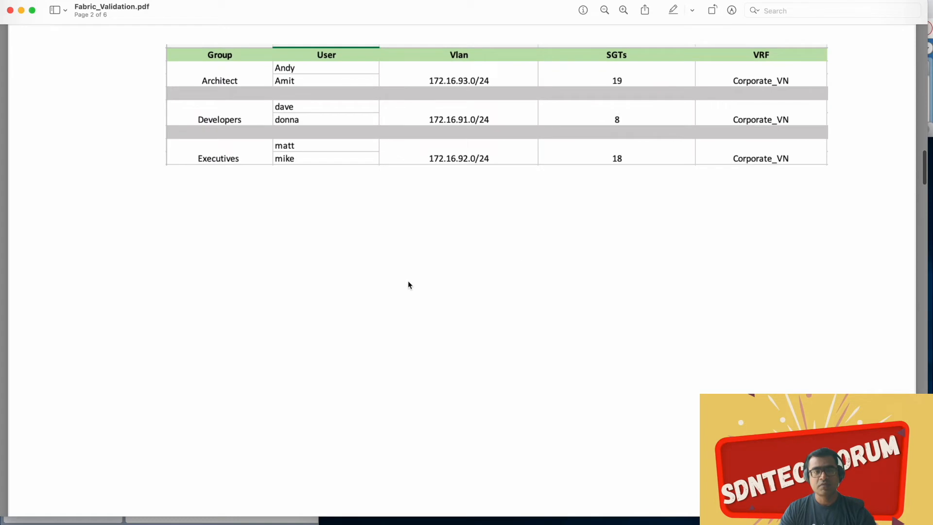
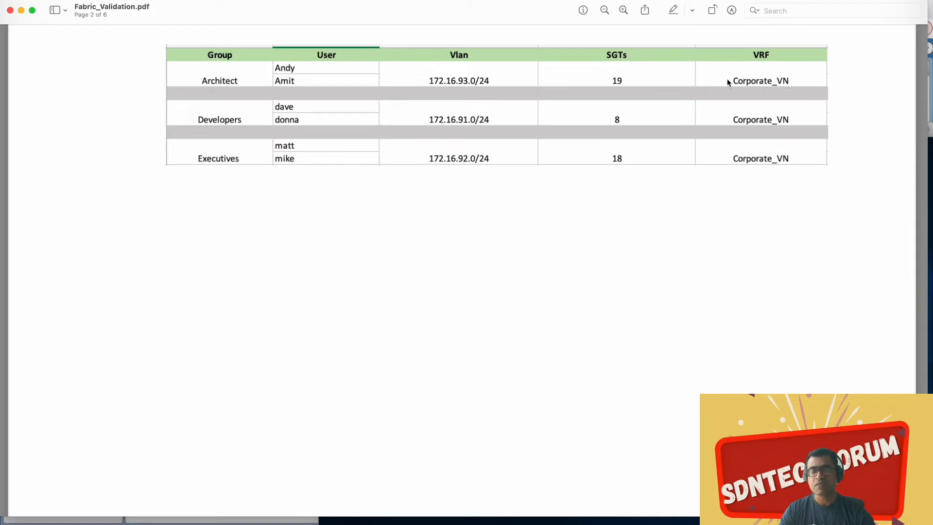
Step: Examine the source-to-destination group policy matrix on page 3, checking the permit, deny, custom and default cells
scroll(731, 140, "up", 10)
scroll(734, 140, "down", 10)
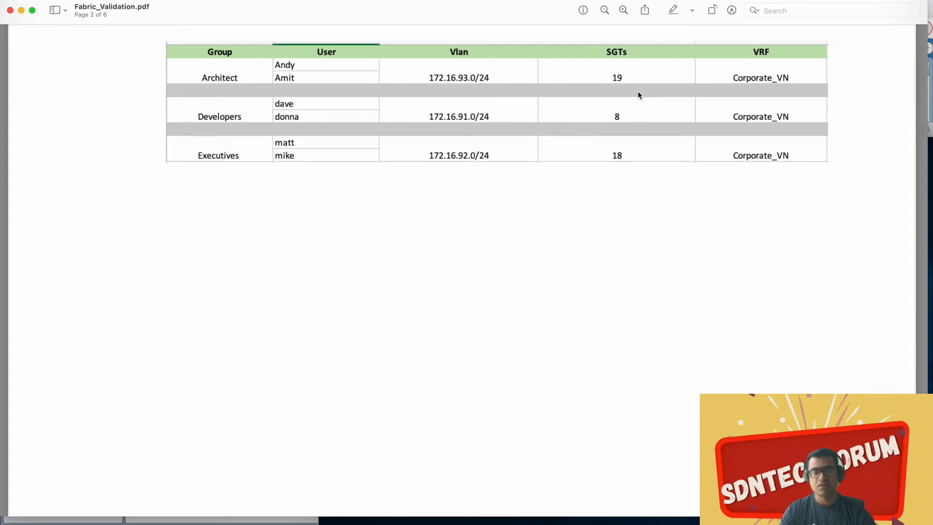
scroll(637, 91, "down", 10)
scroll(638, 94, "down", 5)
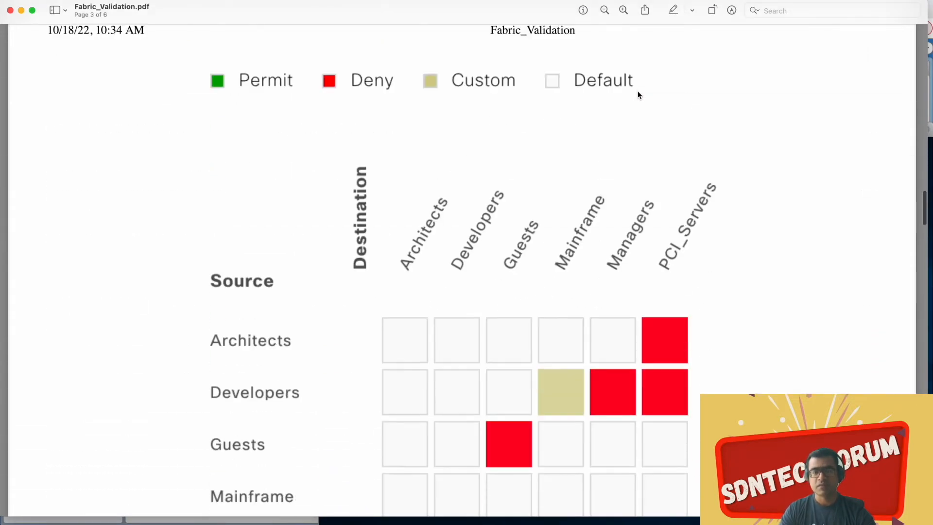
scroll(638, 95, "down", 2)
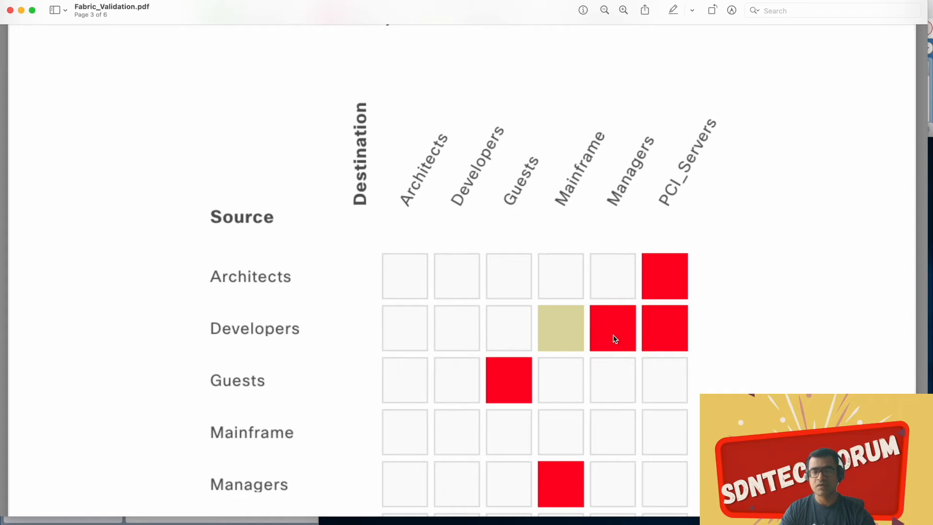
scroll(716, 350, "down", 3)
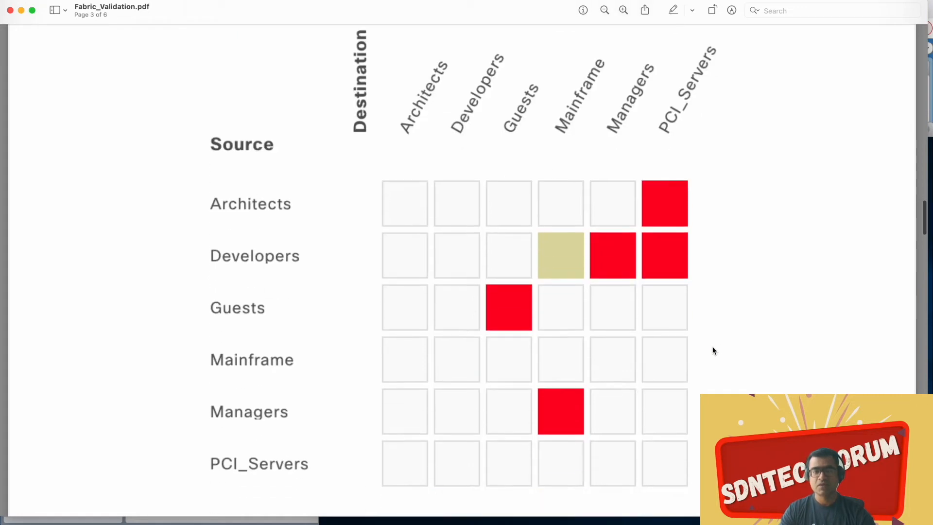
scroll(712, 353, "down", 3)
scroll(706, 356, "up", 2)
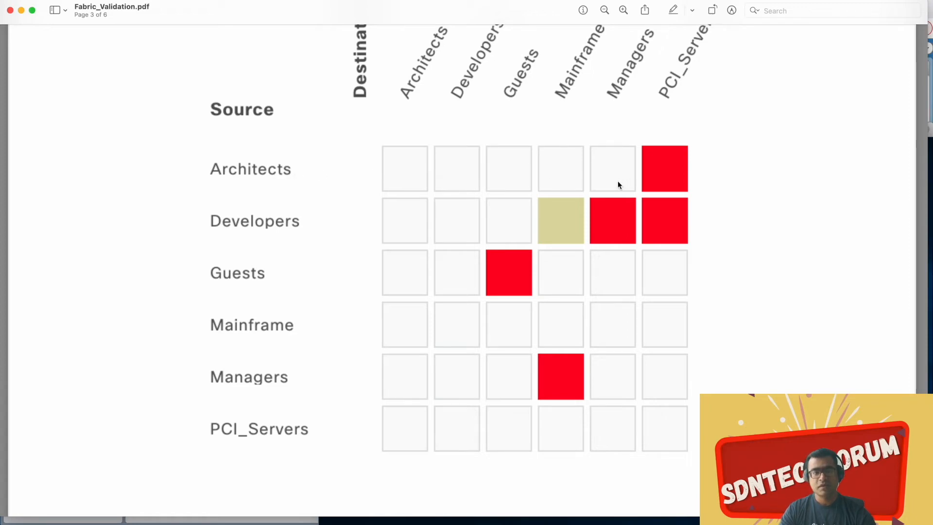
scroll(617, 181, "up", 5)
Step: Examine edge-4's CTS environment data and security group name table, highlighting the Architects and Managers entries
scroll(618, 185, "down", 15)
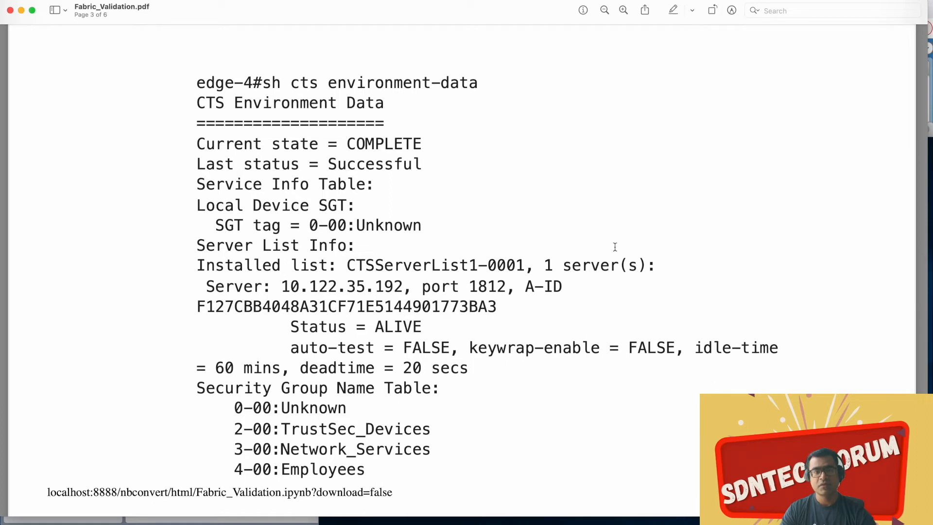
scroll(615, 247, "down", 2)
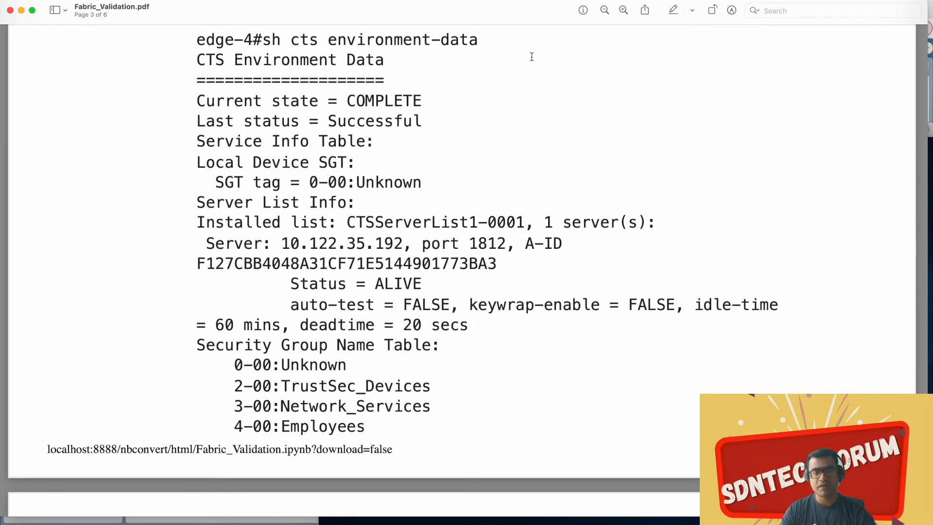
scroll(520, 130, "down", 8)
scroll(520, 129, "down", 4)
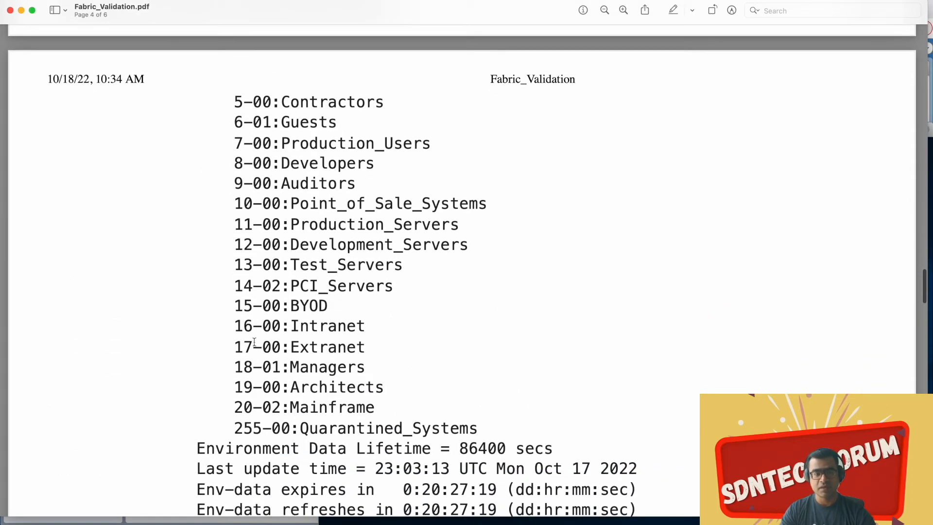
triple_click(363, 391)
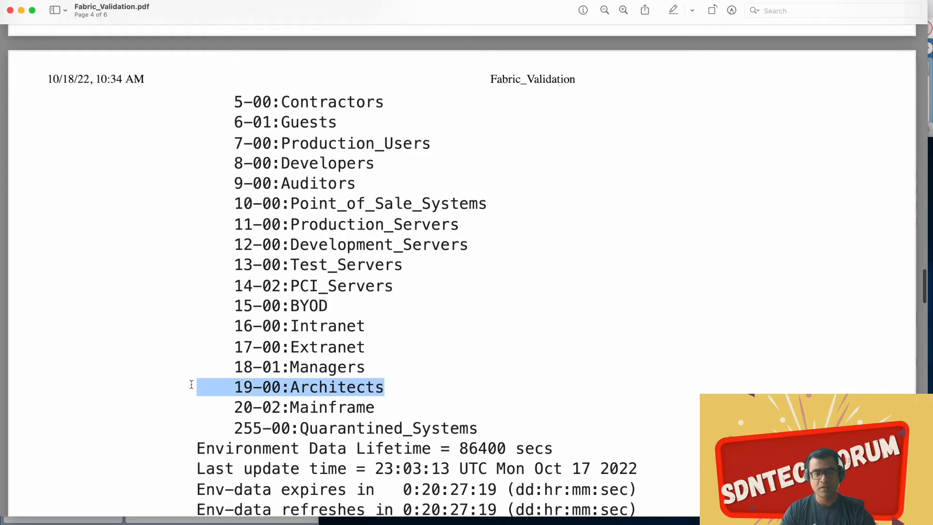
left_click_drag(366, 368, 209, 351)
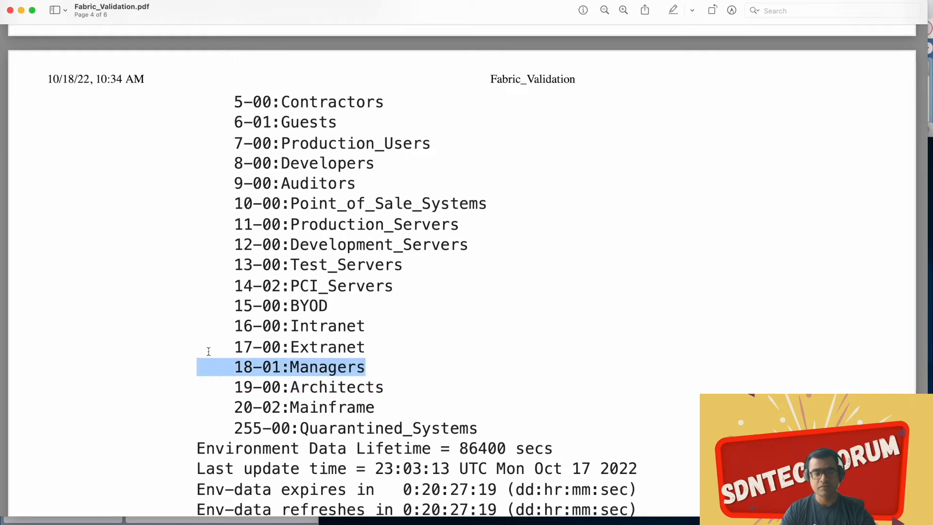
Step: Examine the "sh access-session brief" output, highlighting the AuthC status for Te1/0/2, and check the key to authentication attributes
scroll(498, 272, "down", 10)
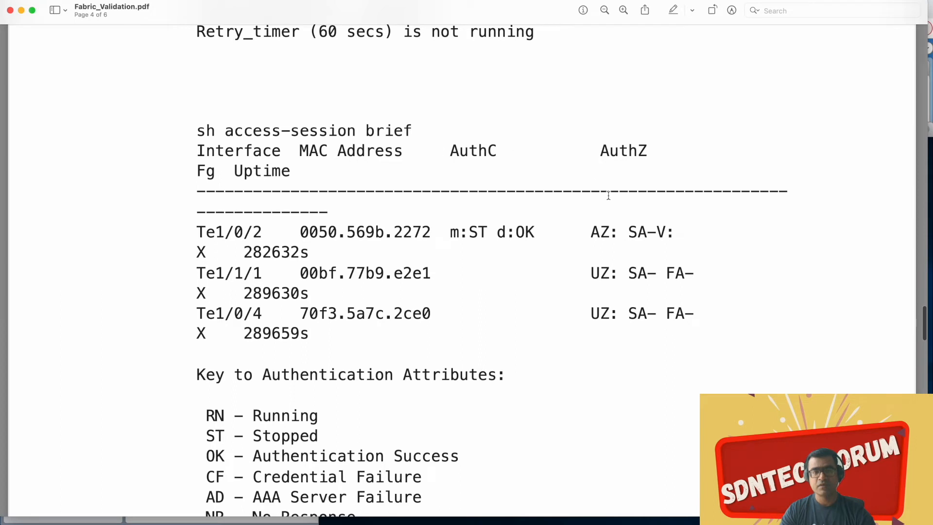
scroll(608, 196, "down", 3)
scroll(608, 195, "up", 2)
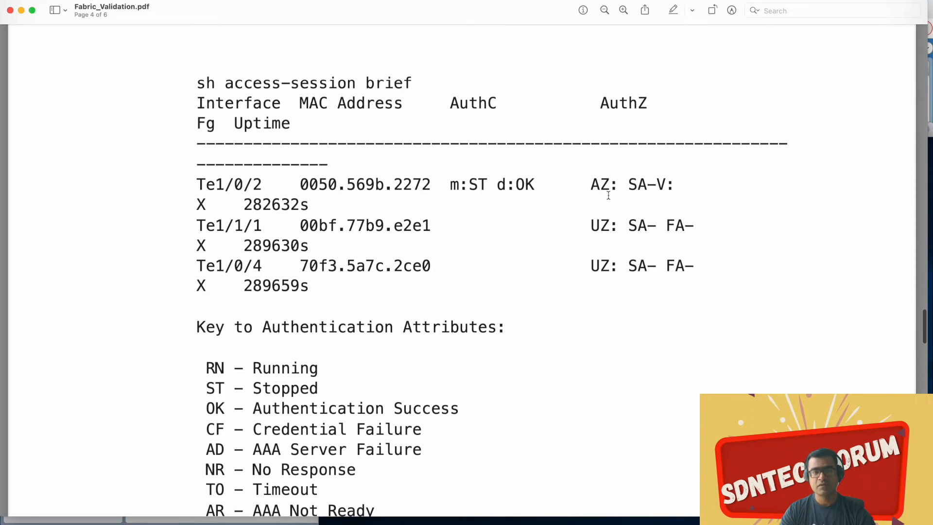
left_click_drag(534, 167, 441, 167)
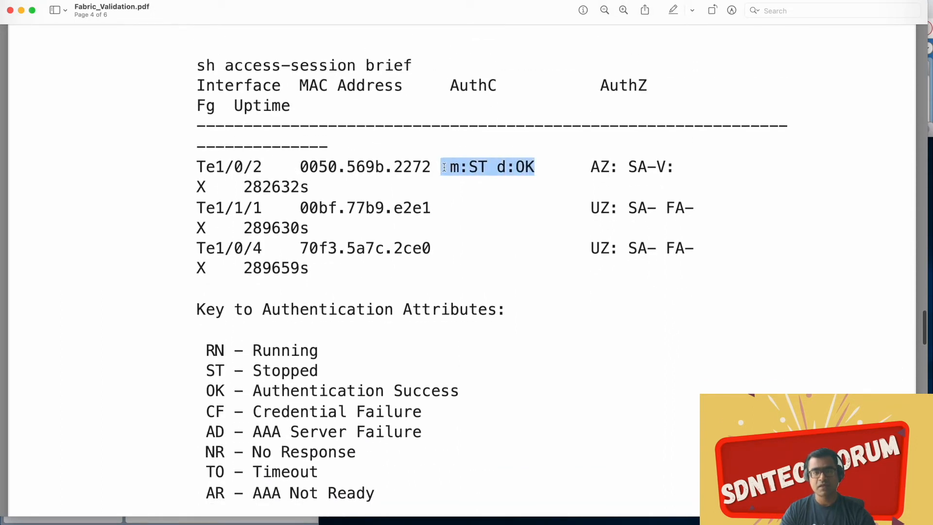
scroll(444, 167, "down", 2)
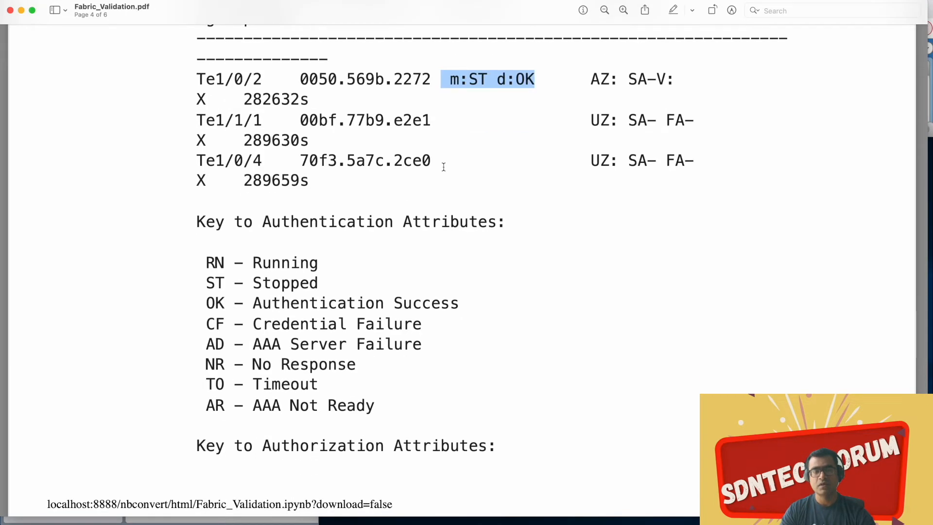
scroll(444, 166, "down", 15)
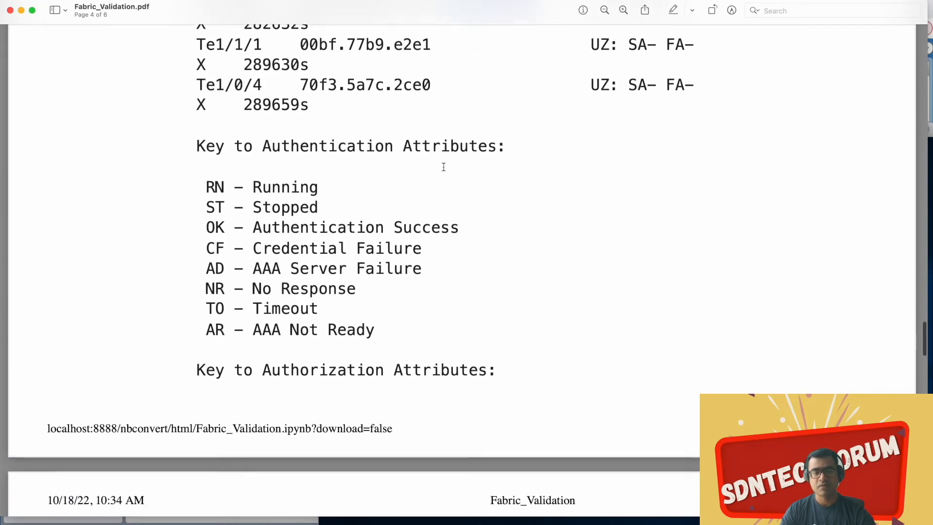
Step: Examine the authentication session details for interface t1/0/2 on page 5, including addresses, current policy, server policies and method status
scroll(444, 166, "down", 9)
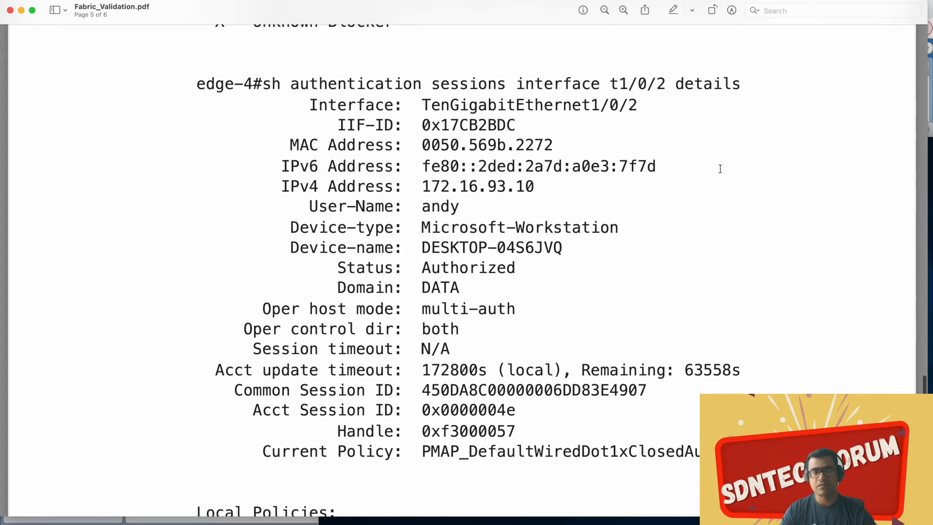
scroll(717, 181, "down", 3)
scroll(716, 182, "down", 3)
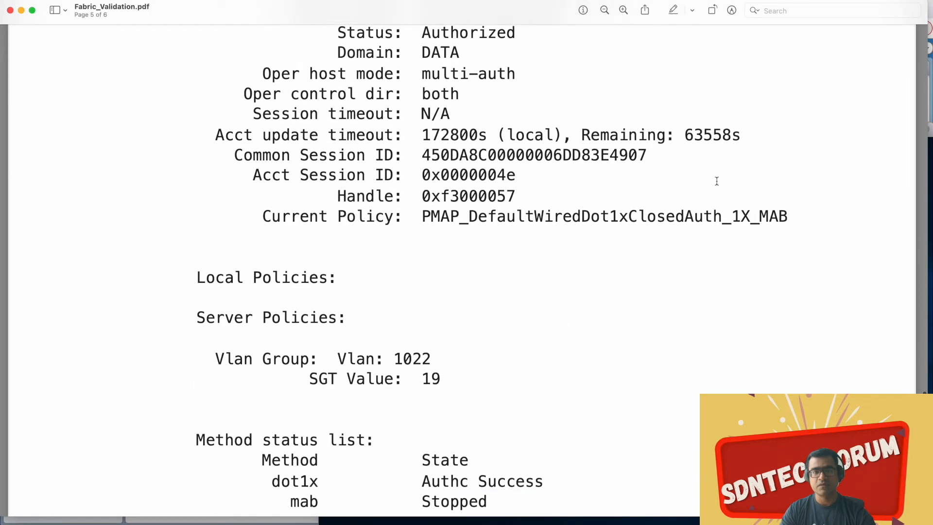
scroll(716, 182, "up", 4)
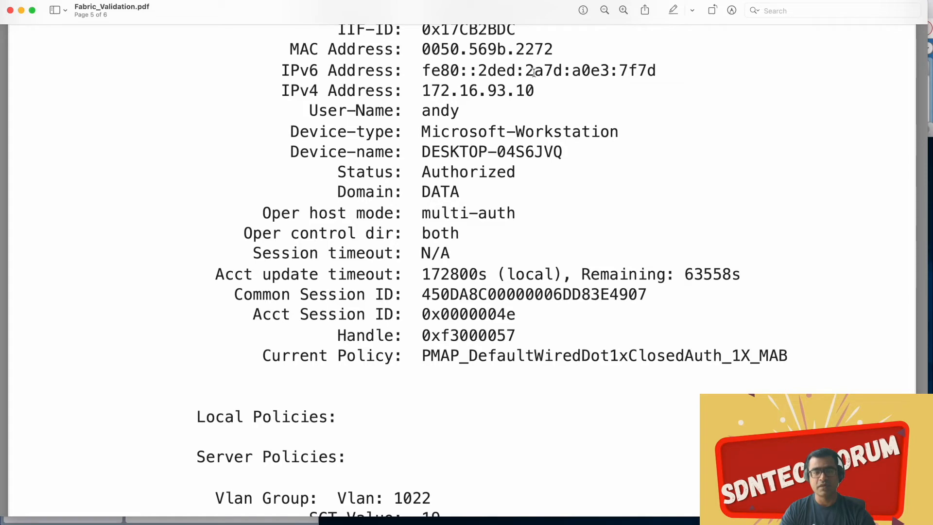
Step: Examine the "sh access-session statistics" output on page 6, through the authorisation times table
scroll(534, 73, "down", 15)
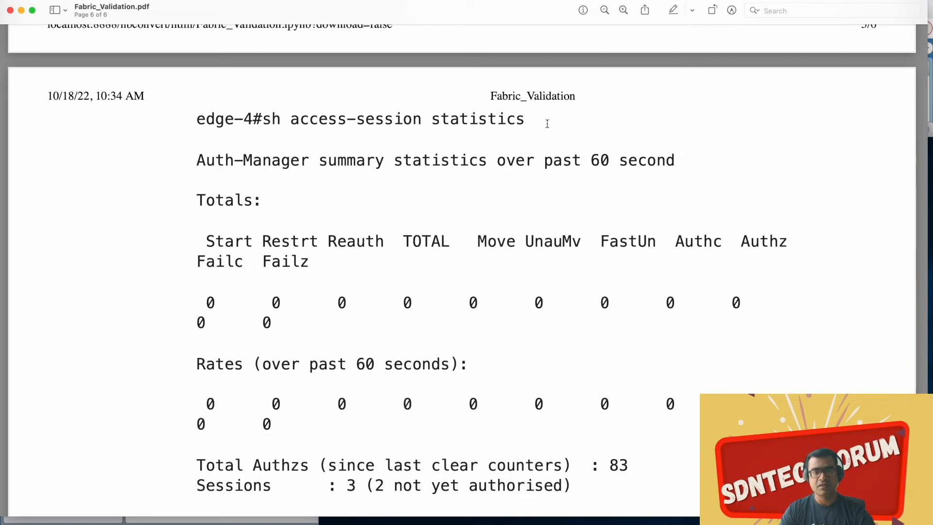
left_click_drag(528, 122, 423, 122)
scroll(702, 166, "down", 5)
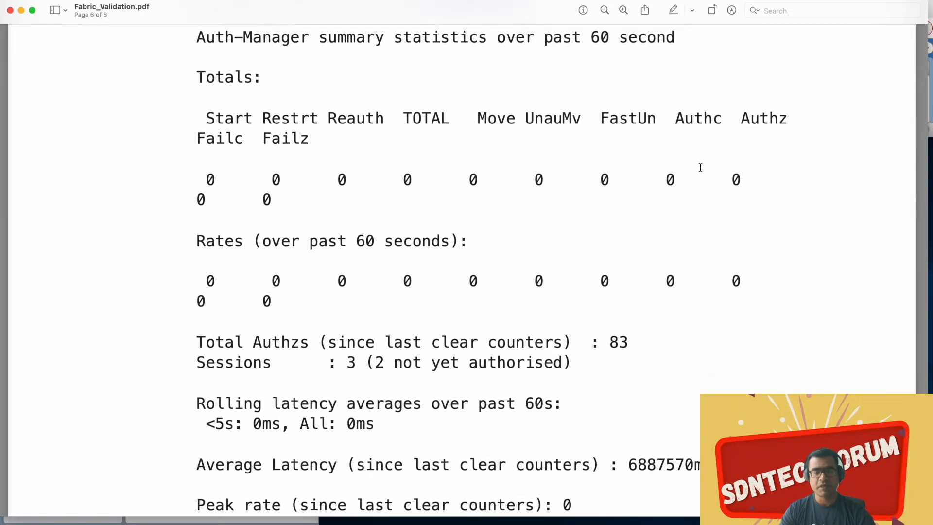
scroll(702, 172, "down", 12)
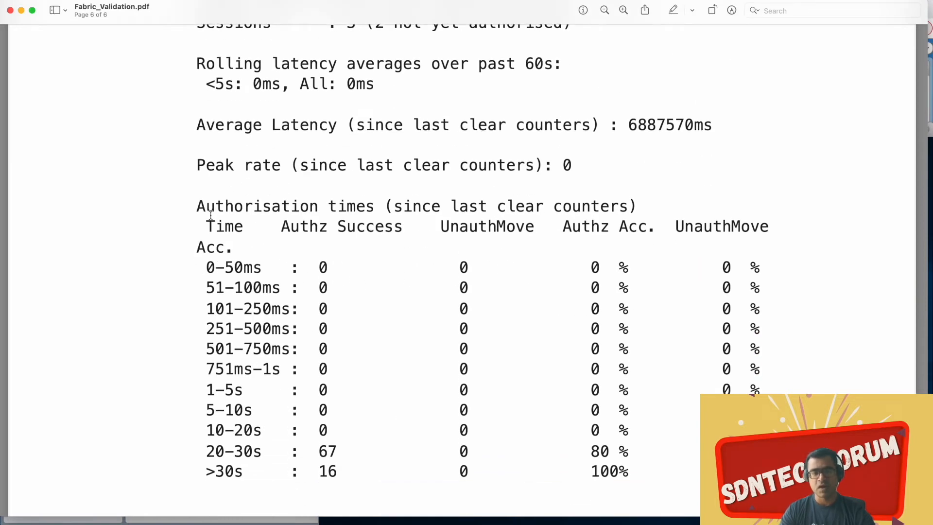
scroll(435, 299, "down", 3)
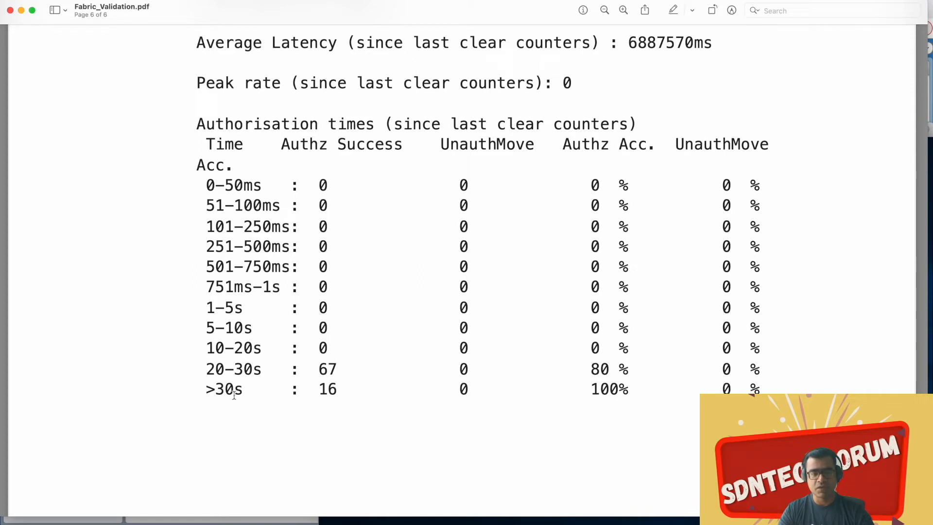
left_click_drag(203, 389, 441, 145)
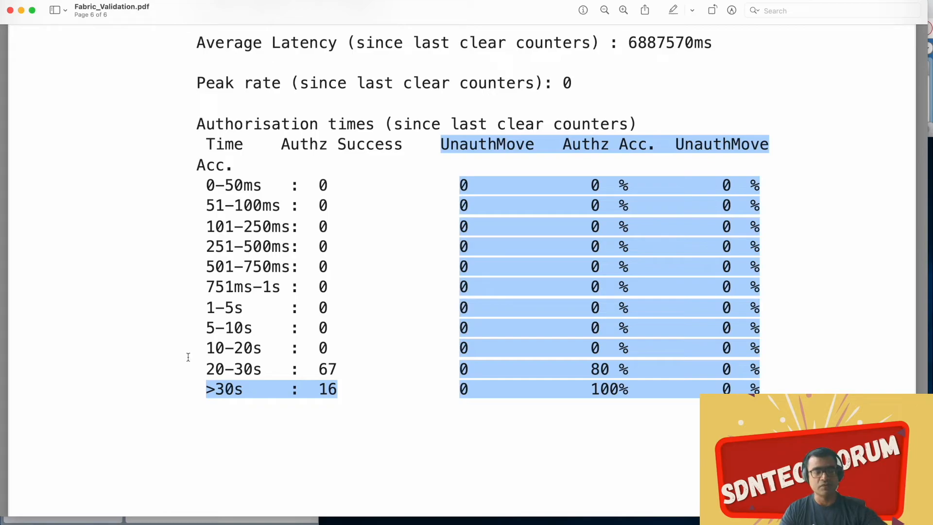
scroll(109, 358, "down", 4)
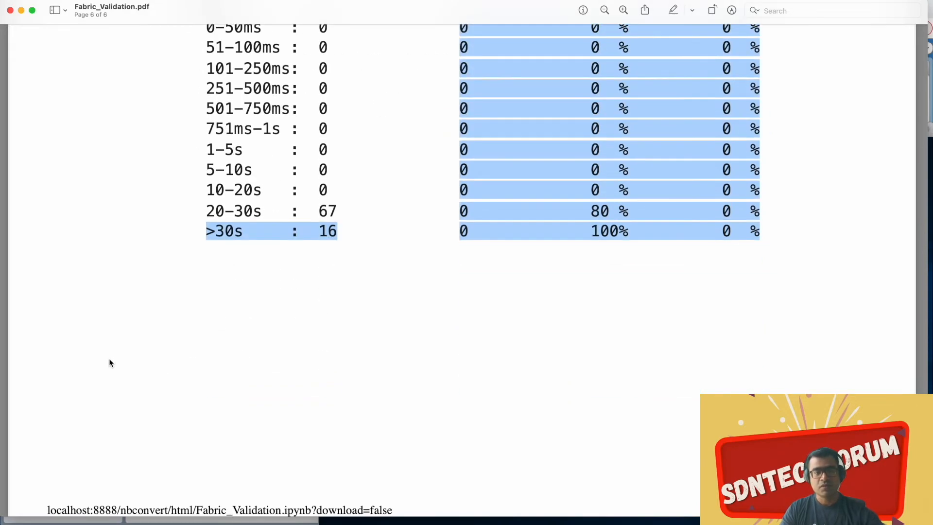
Step: Switch to VMware ESXi in the browser and open a browser console for SDA_Win10_client--2
key("ctrl+Up")
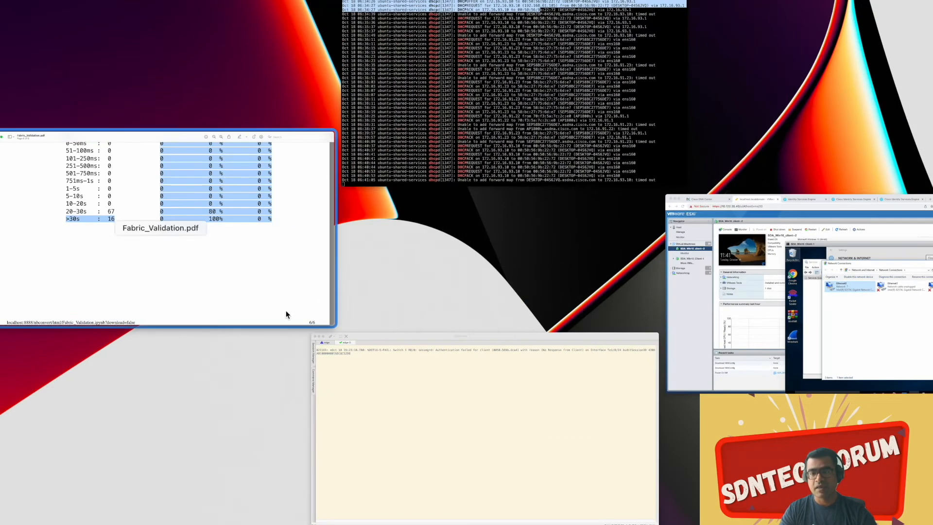
left_click(730, 338)
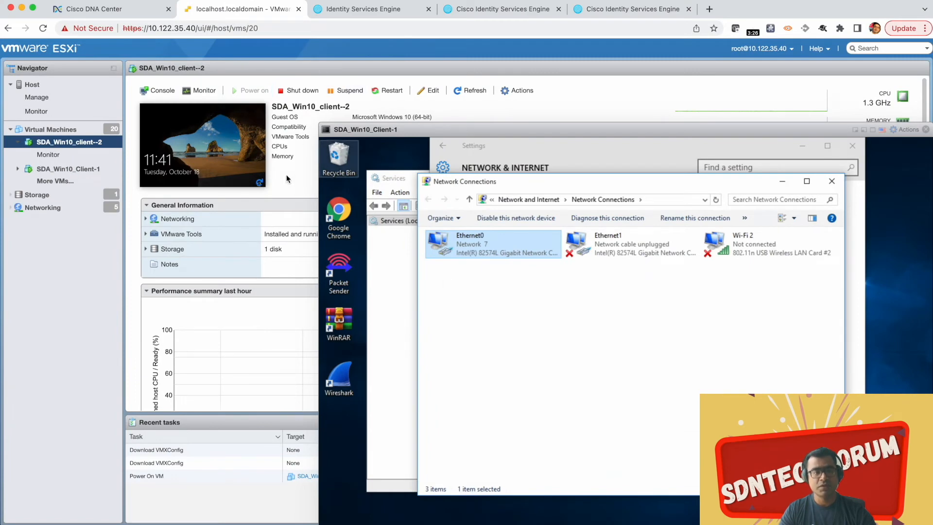
left_click(156, 91)
left_click(171, 110)
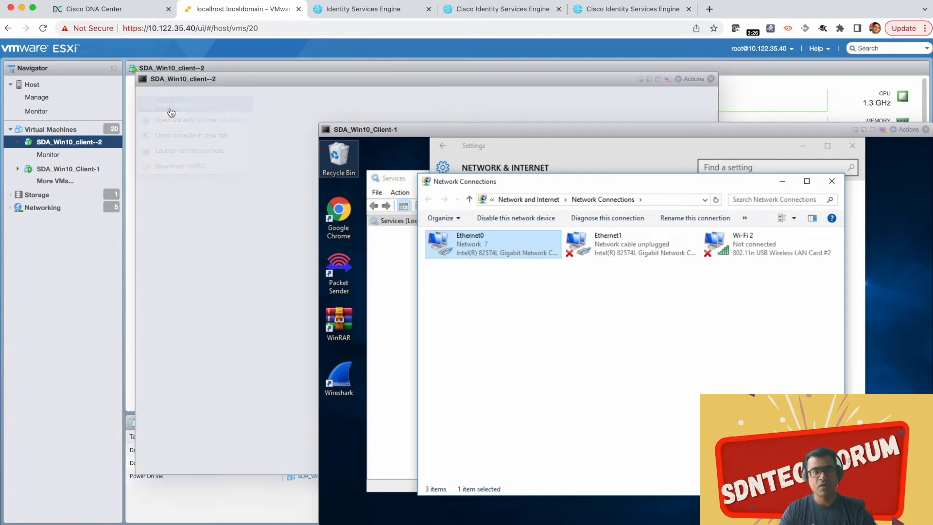
Step: Unlock SDA_Win10_client--2 and sign in to the admin account with the account password
left_click(247, 144)
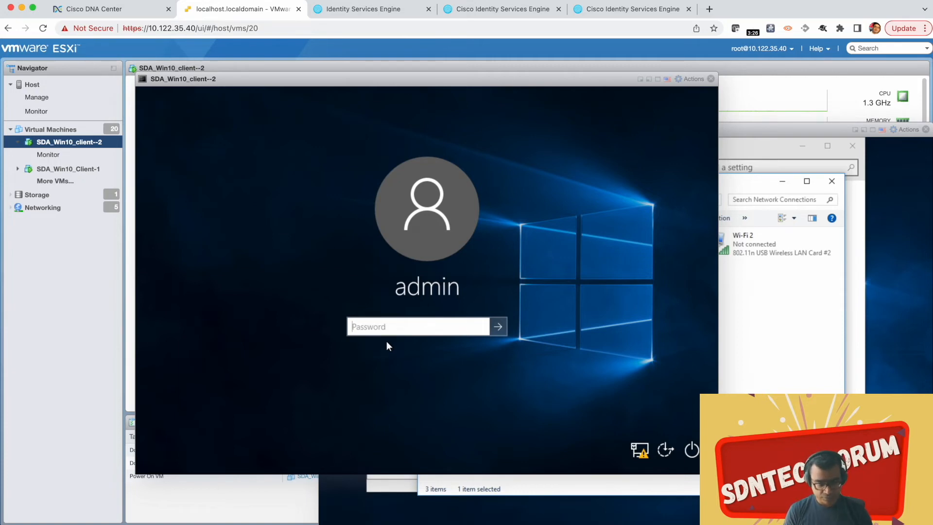
type("********")
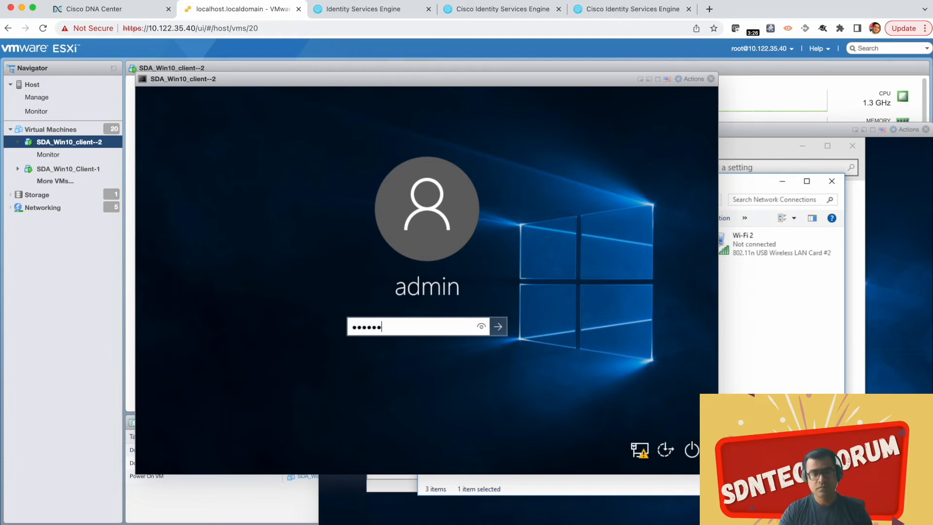
key("Return")
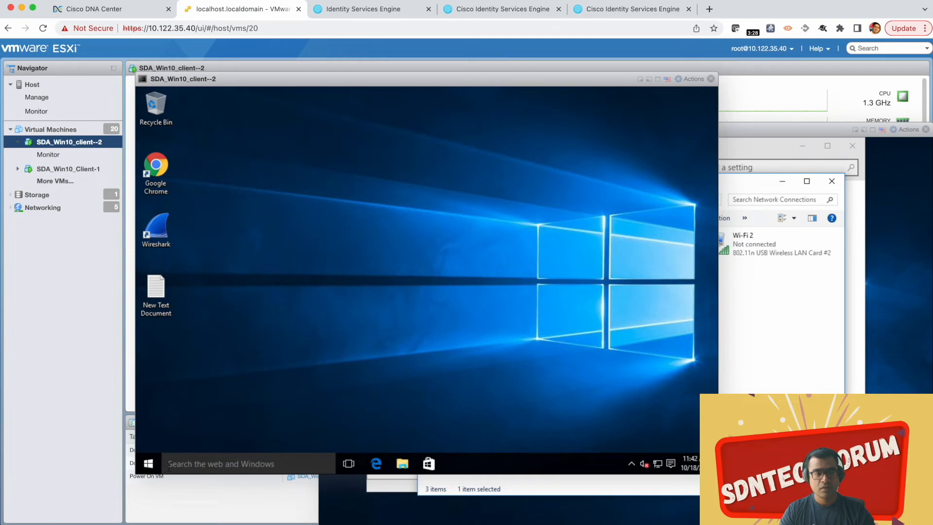
Step: Open the Ethernet adapter options in the Windows client's Network & Internet settings to list its network connections
left_click(148, 465)
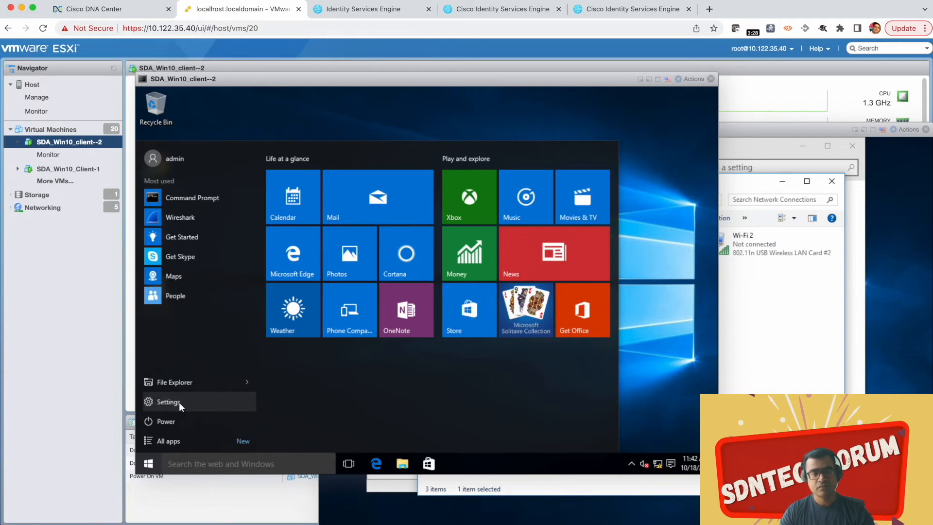
left_click(179, 401)
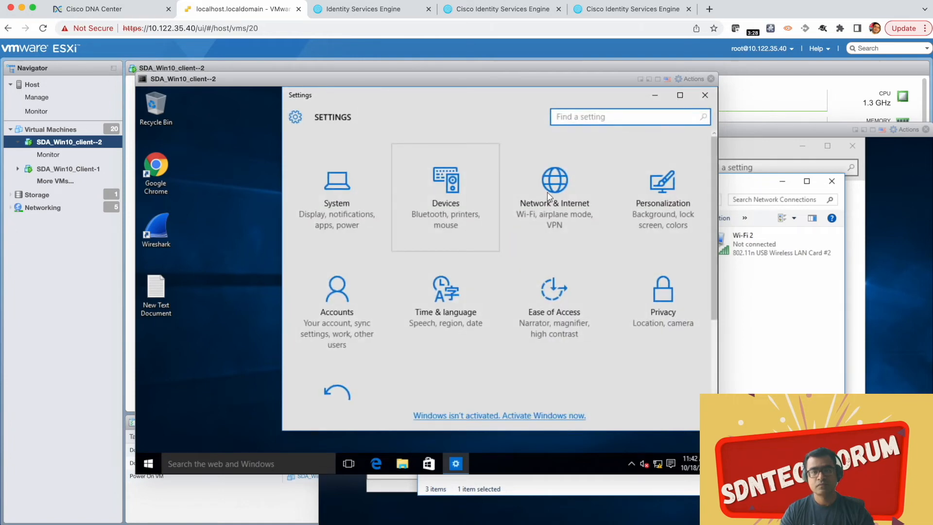
left_click(548, 193)
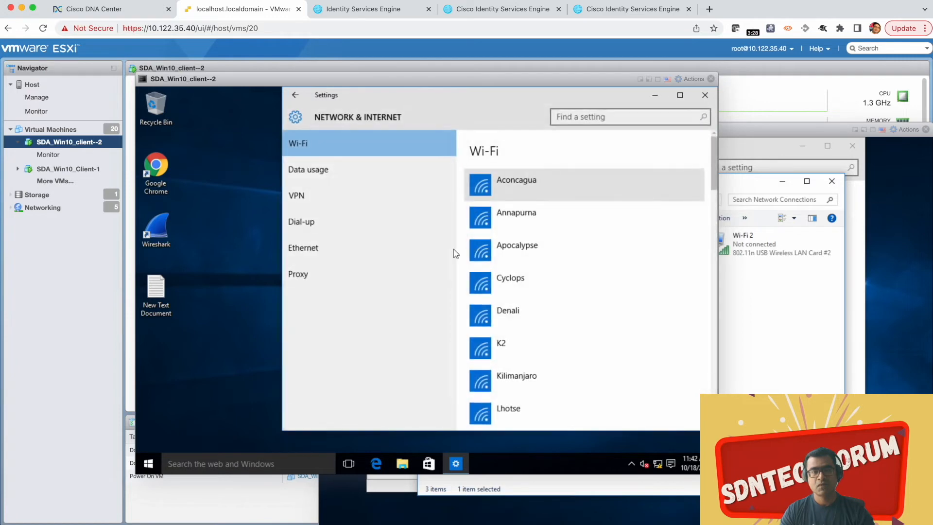
left_click(303, 249)
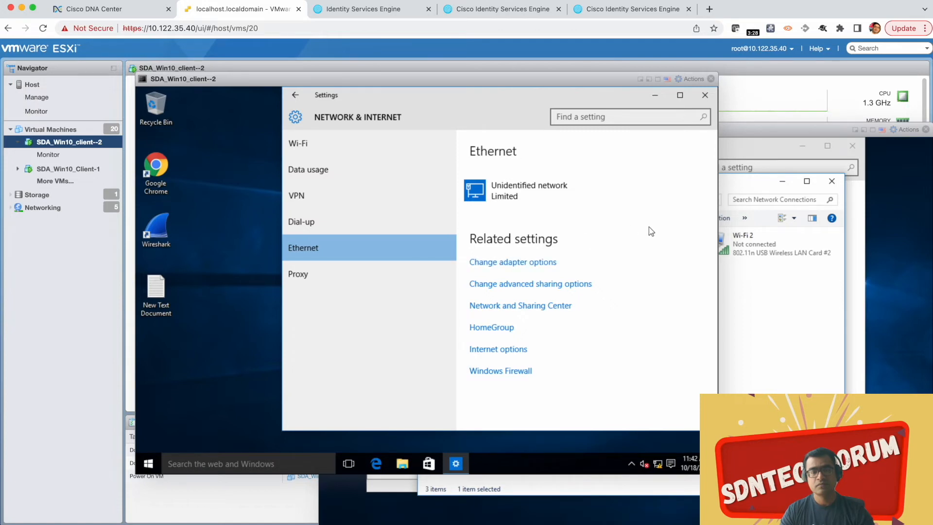
left_click(559, 265)
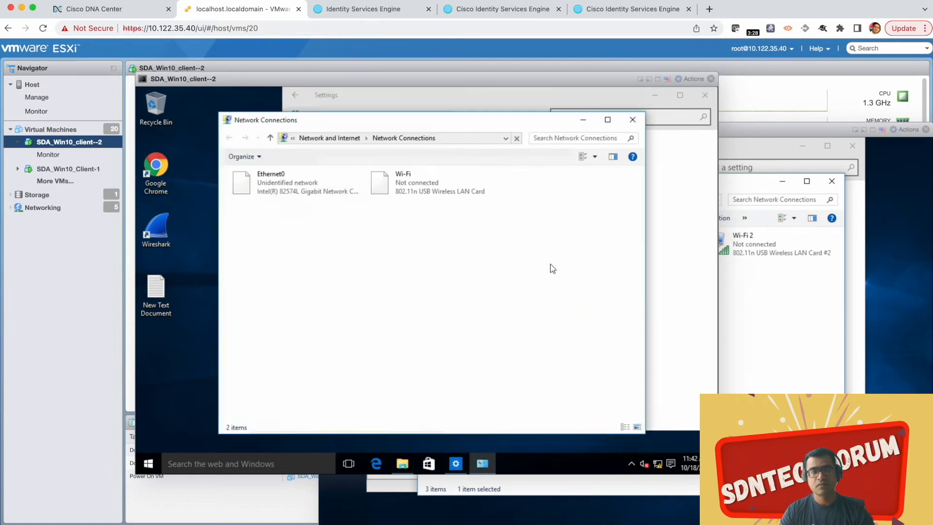
Step: Open the properties of the Ethernet0 adapter in Network Connections
left_click(297, 199)
right_click(297, 198)
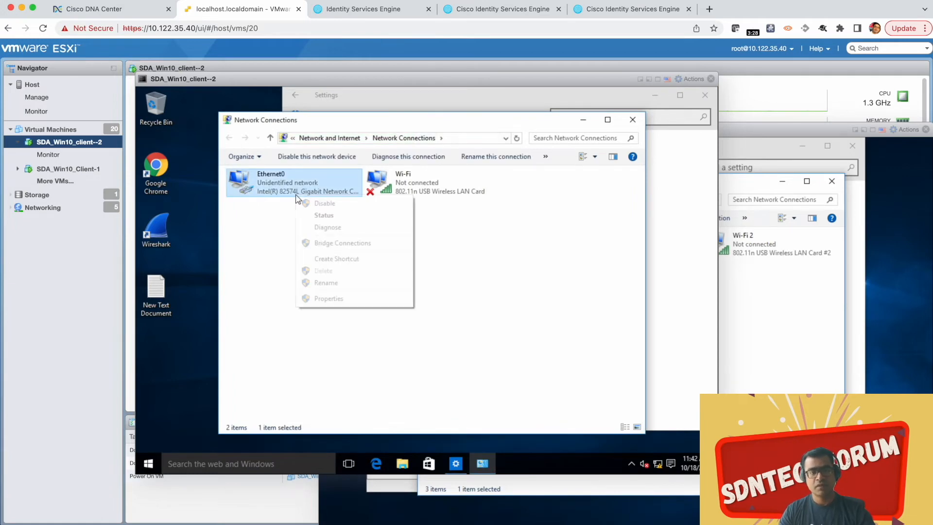
left_click(335, 299)
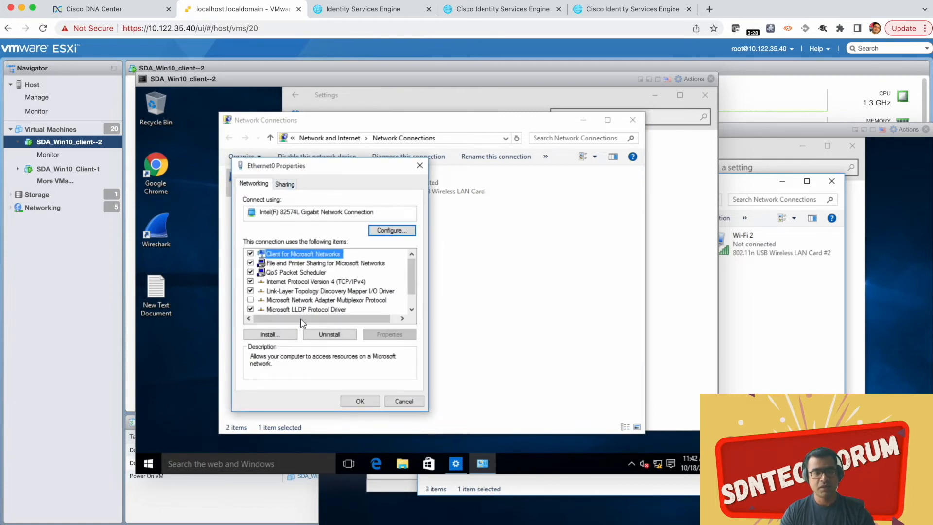
Step: Search Windows for "services" and open Component Services
left_click(183, 468)
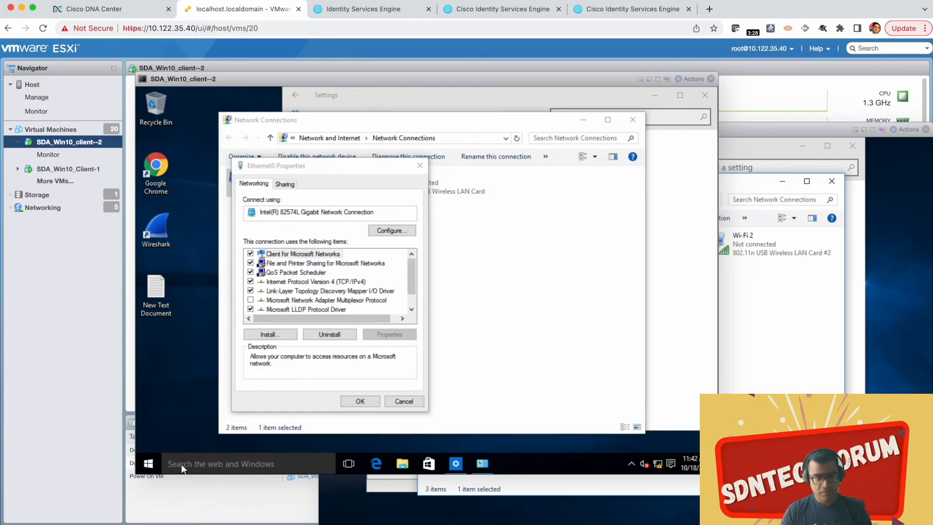
type("ser")
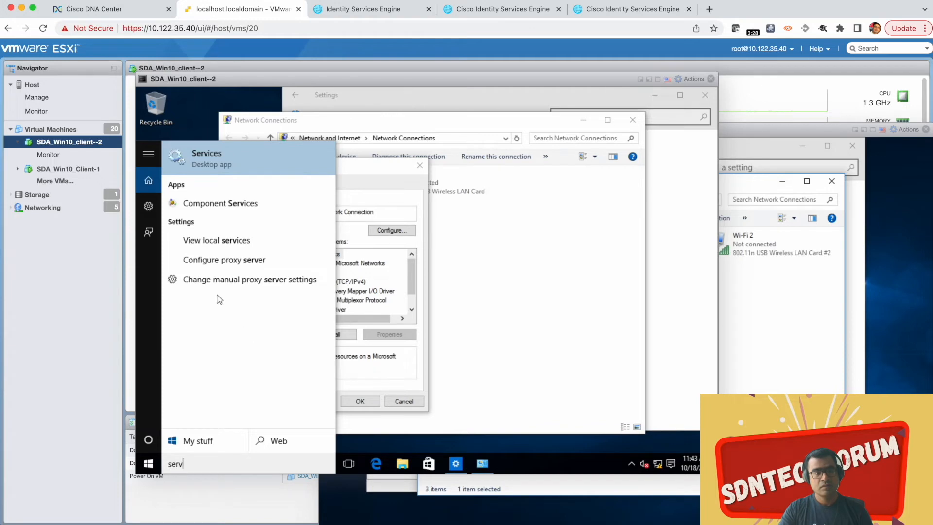
type("vices")
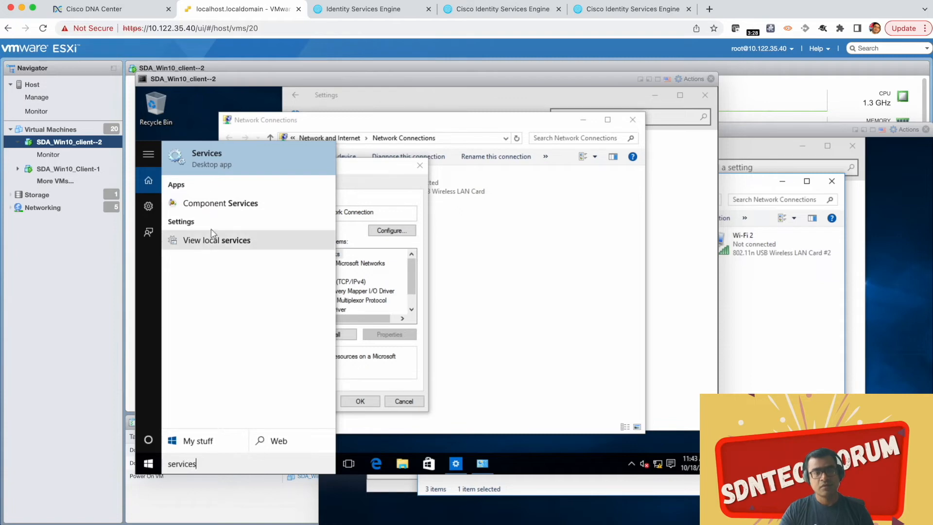
left_click(227, 203)
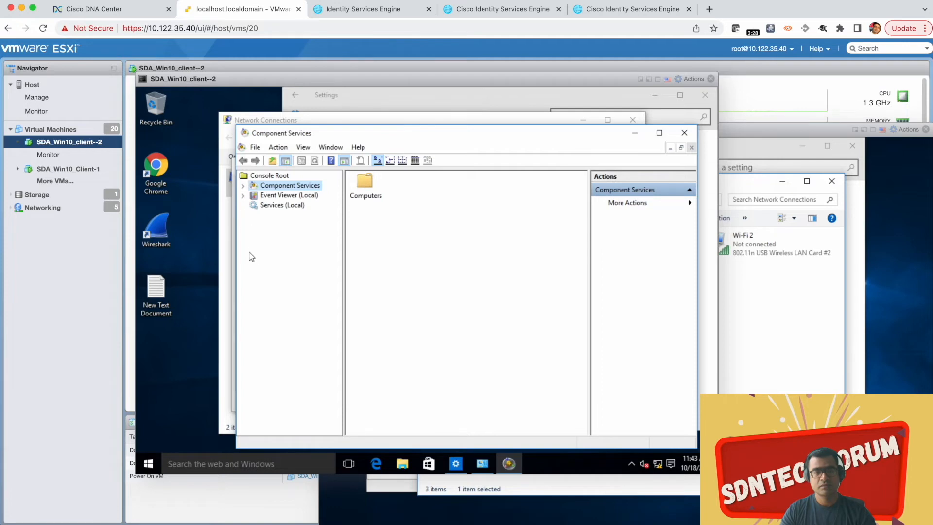
Step: Start the Wired AutoConfig service from the local services list
left_click(275, 206)
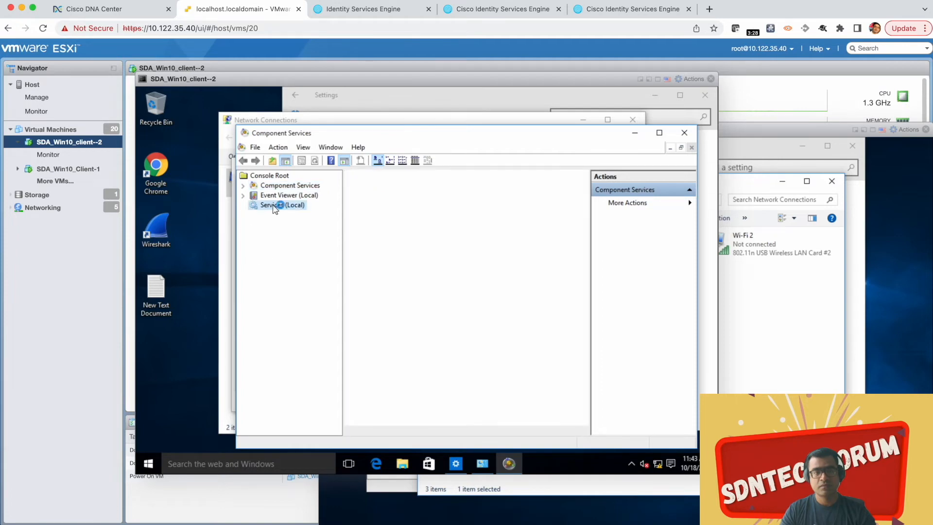
left_click_drag(583, 206, 574, 402)
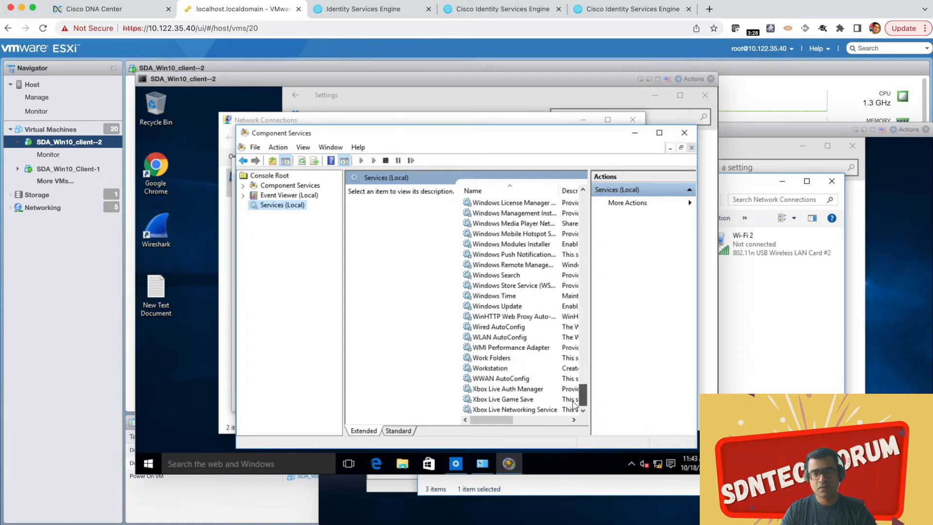
left_click(492, 327)
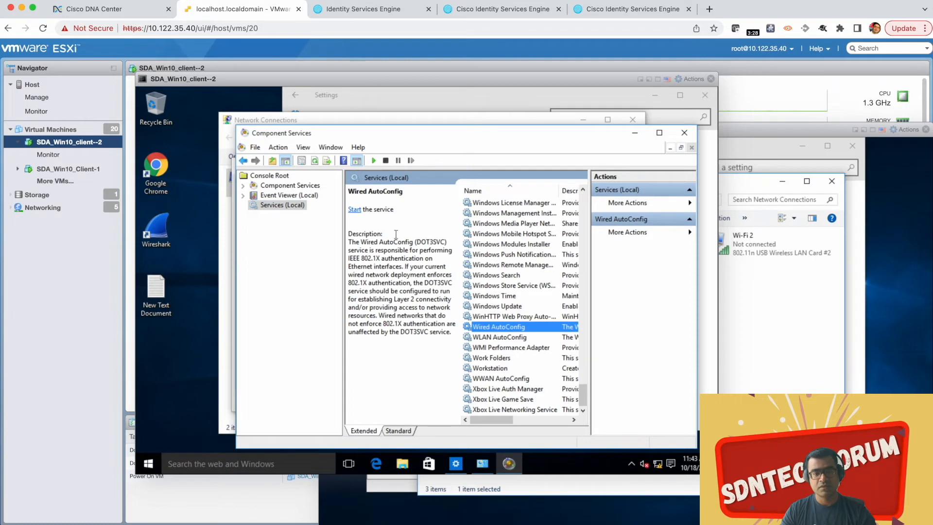
left_click(355, 211)
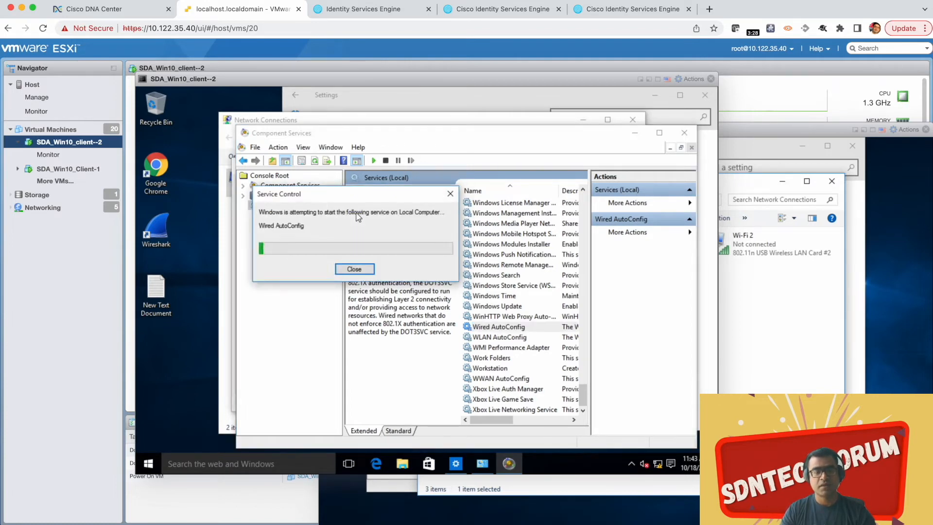
Step: Close and reopen the Ethernet0 properties, and show the adapter's authentication settings
left_click(306, 120)
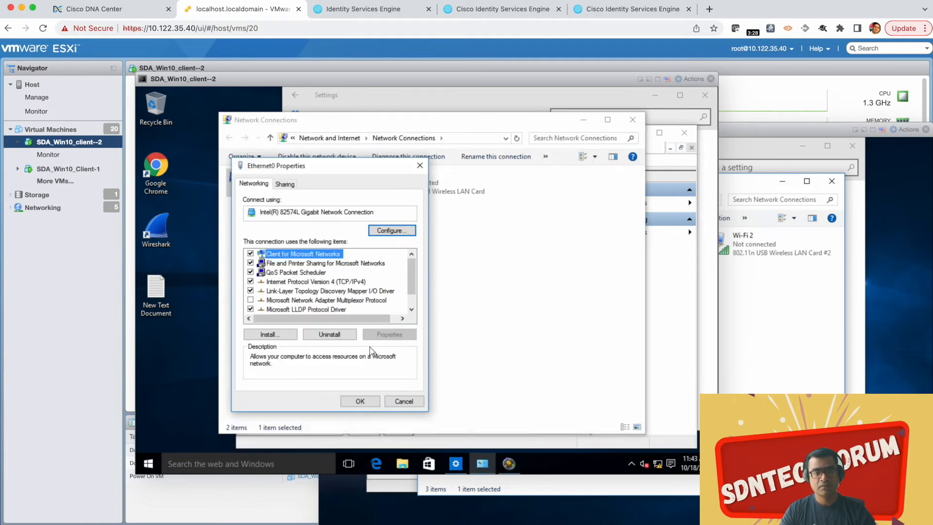
left_click(373, 403)
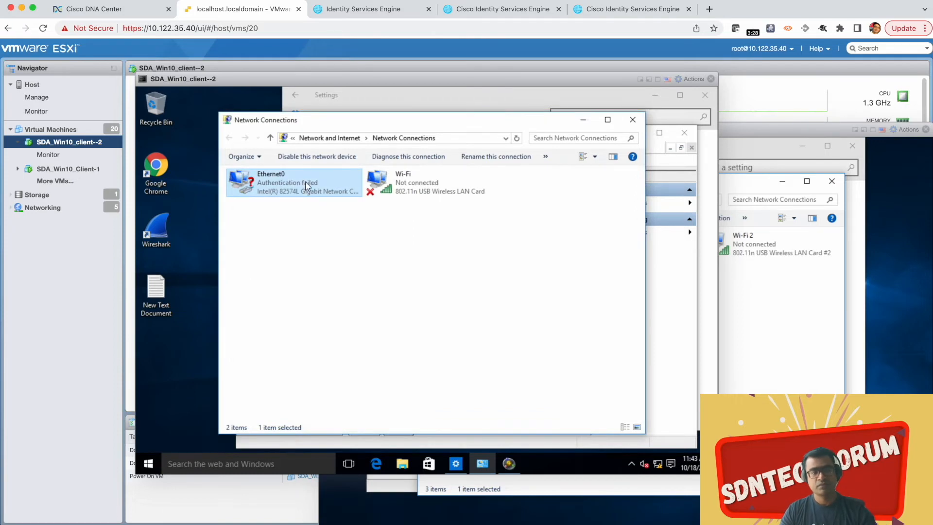
right_click(306, 182)
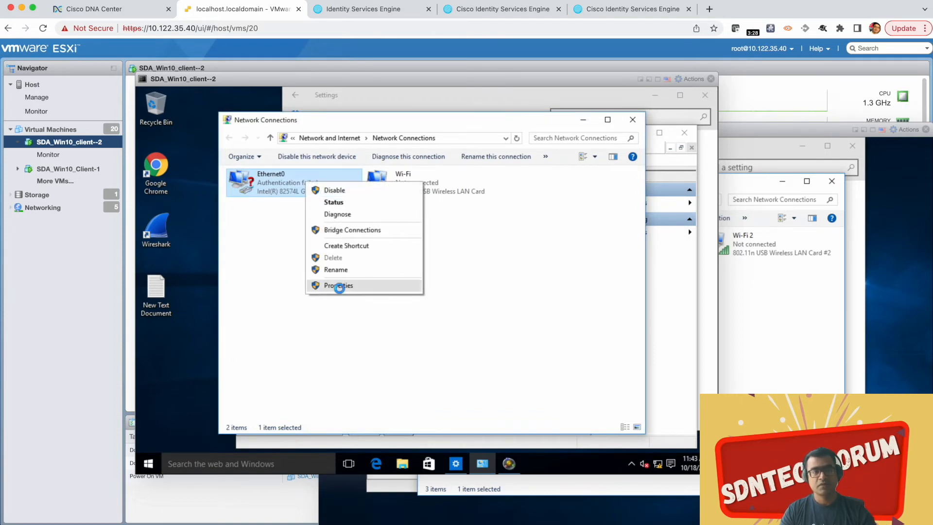
left_click(339, 287)
left_click(300, 187)
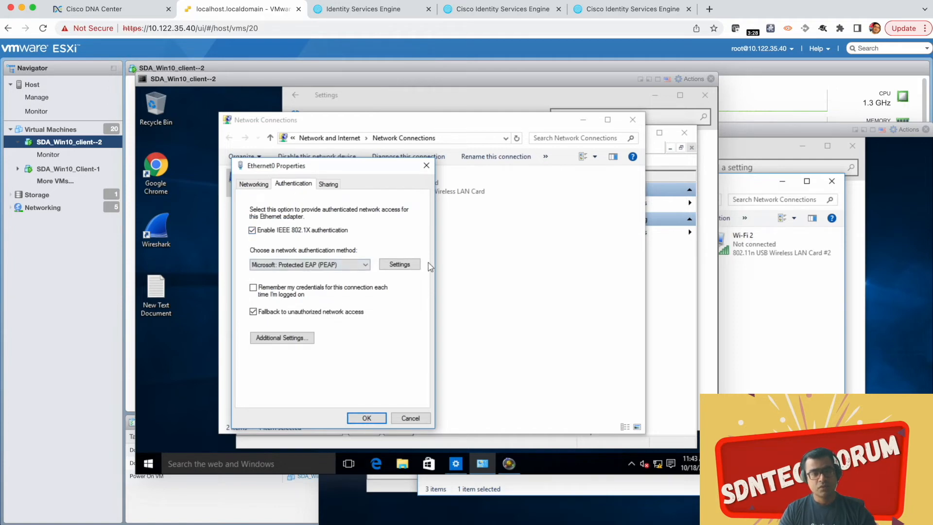
Step: Review the Protected EAP settings and the EAP-MSCHAP v2 option for automatically using the Windows logon, and accept them
left_click(410, 268)
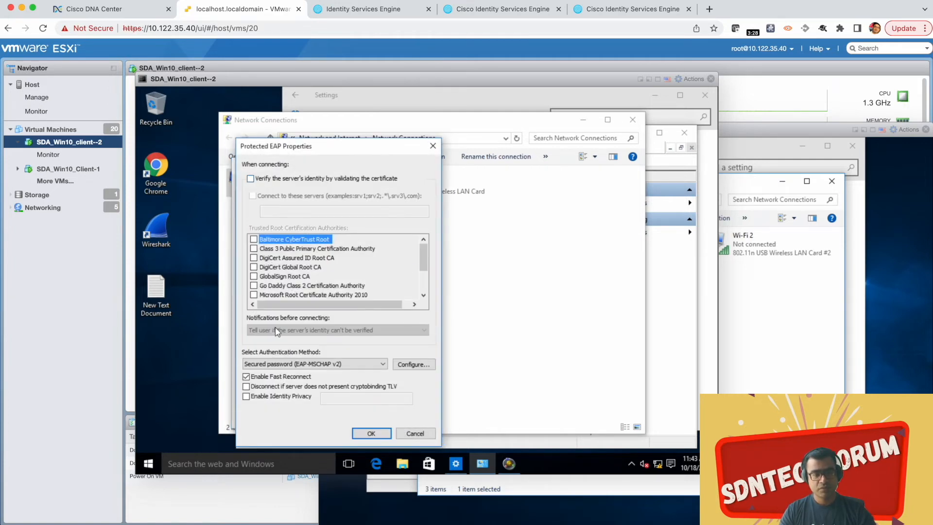
left_click(408, 367)
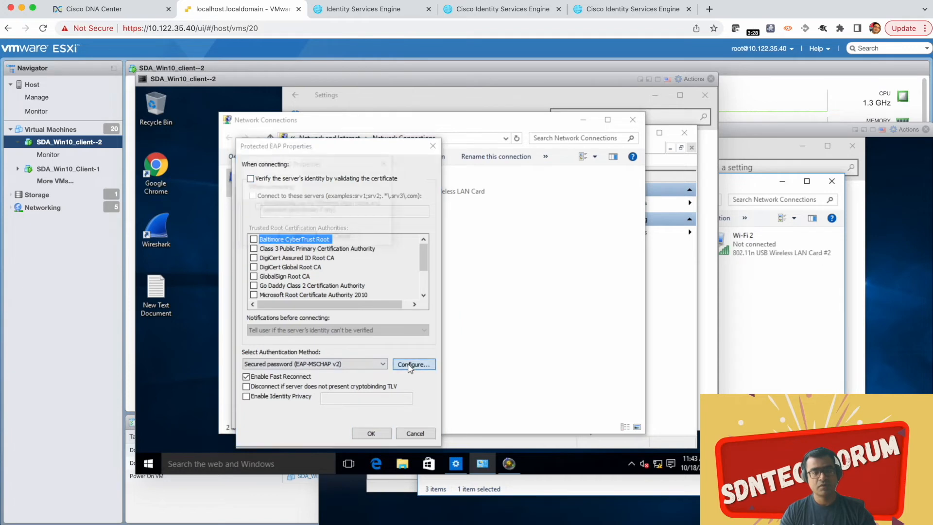
left_click(297, 237)
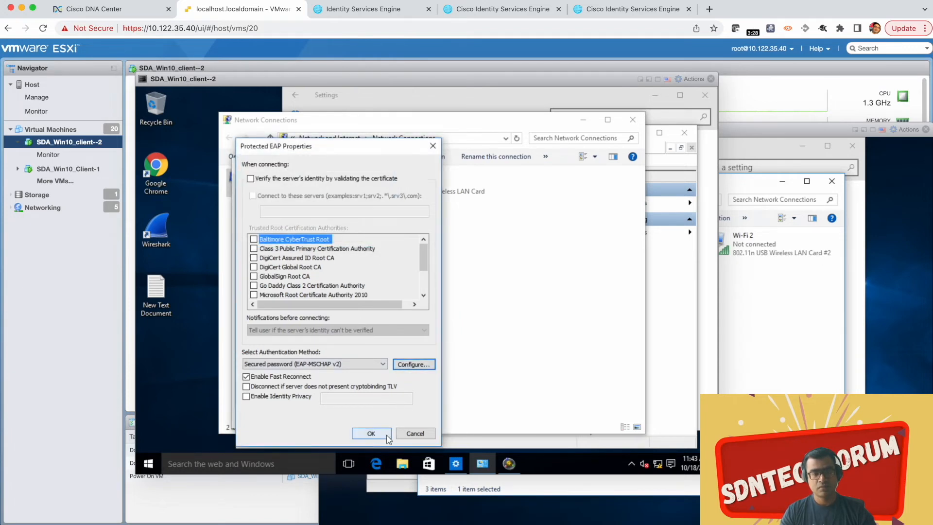
left_click(414, 368)
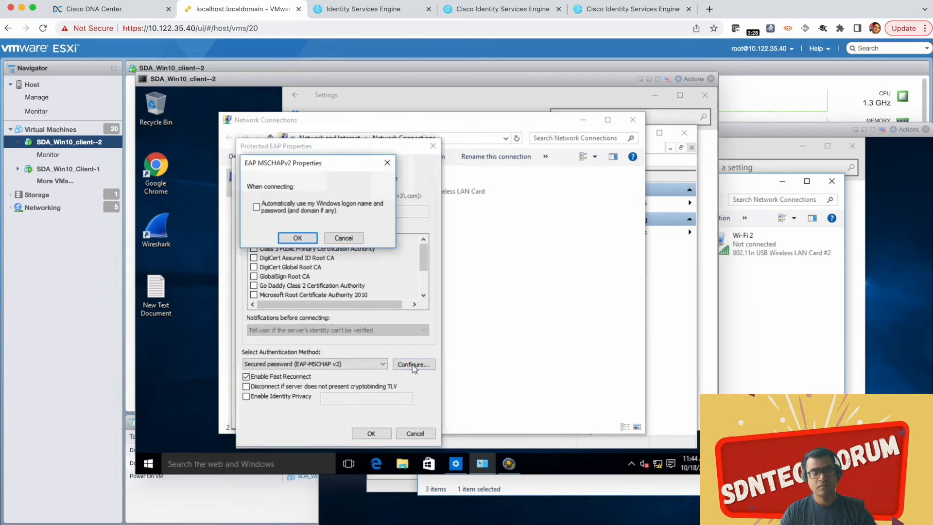
left_click(297, 238)
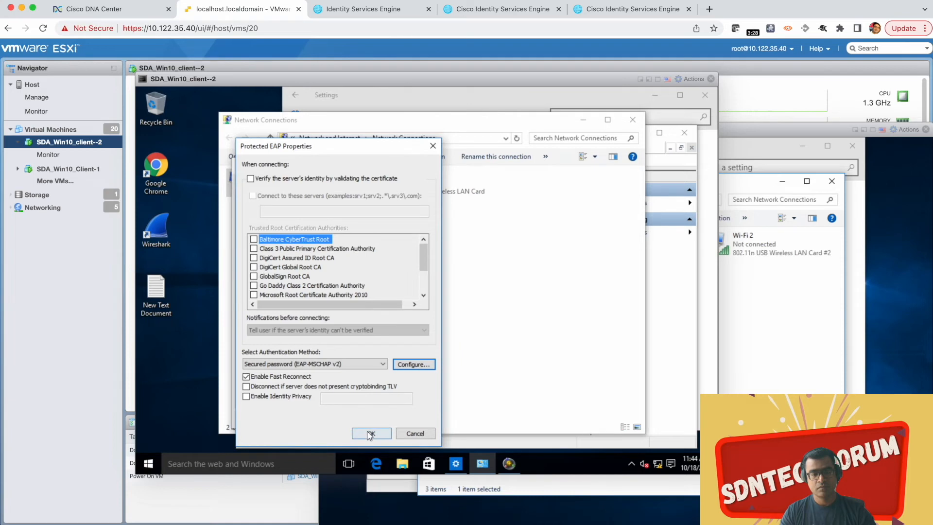
left_click(370, 433)
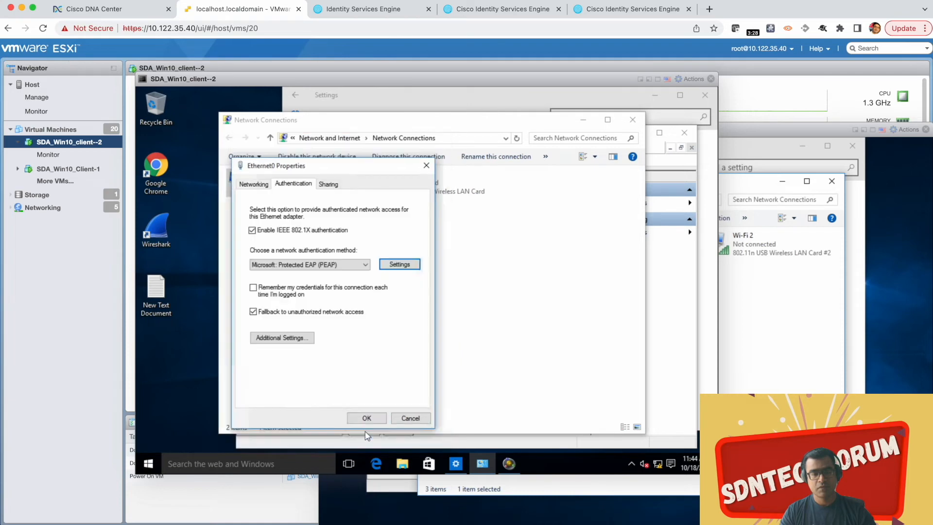
Step: Replace the 802.1X user authentication credentials with the client's user name and password, and apply the Ethernet0 settings
left_click(286, 339)
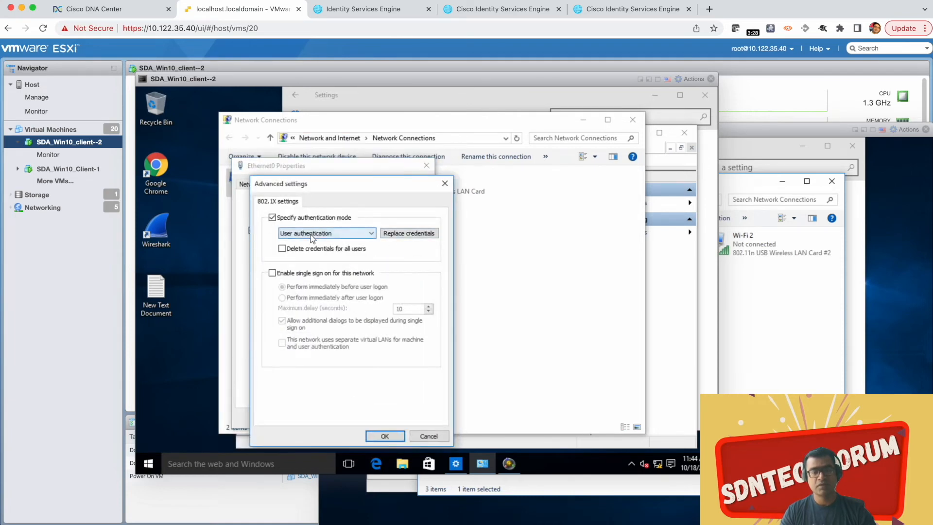
left_click(412, 234)
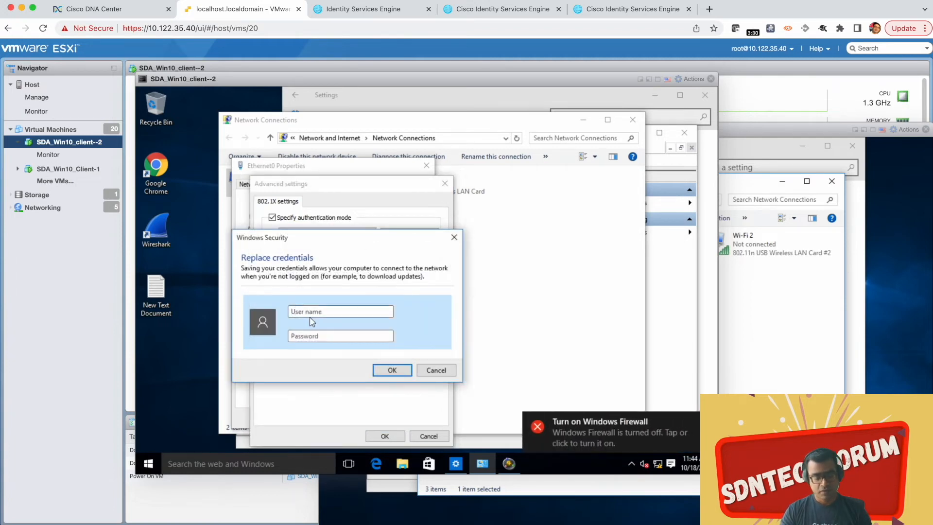
left_click(311, 311)
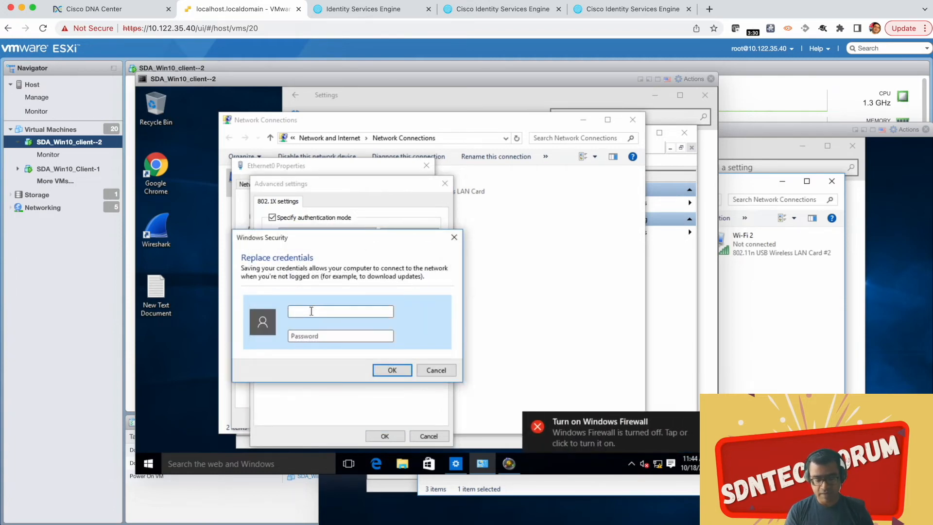
type("mike")
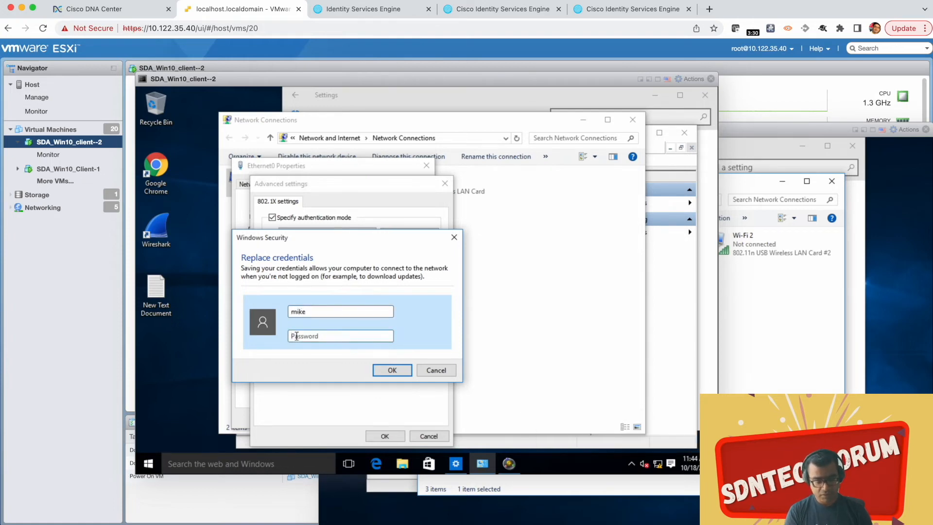
type("•••••")
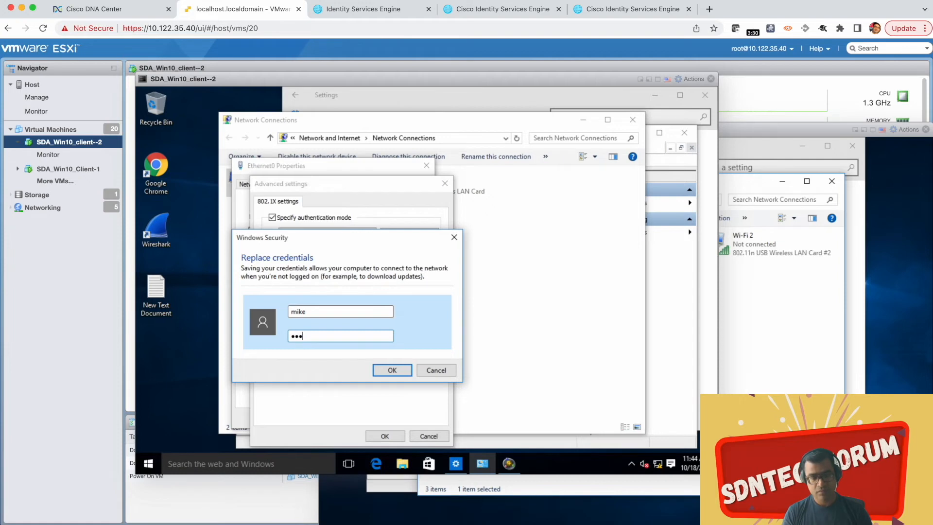
type("•••")
left_click(386, 371)
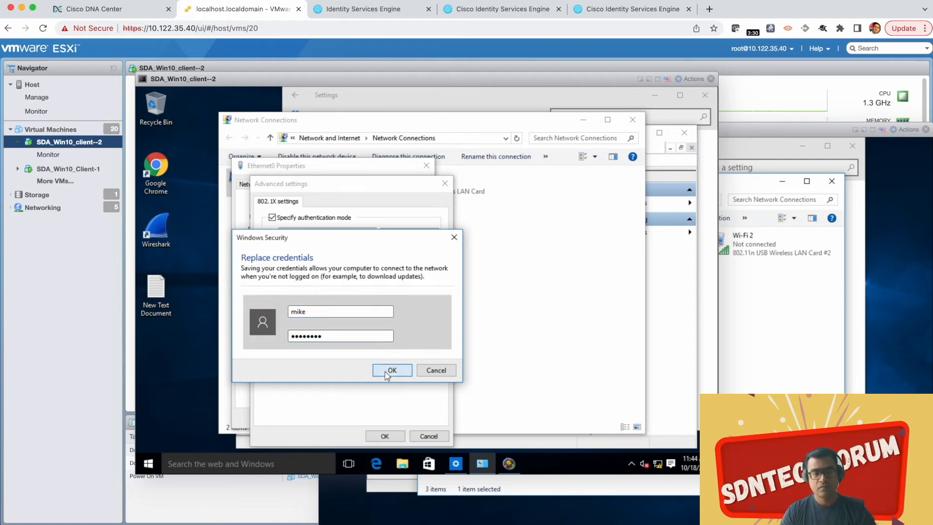
left_click(384, 436)
left_click(367, 418)
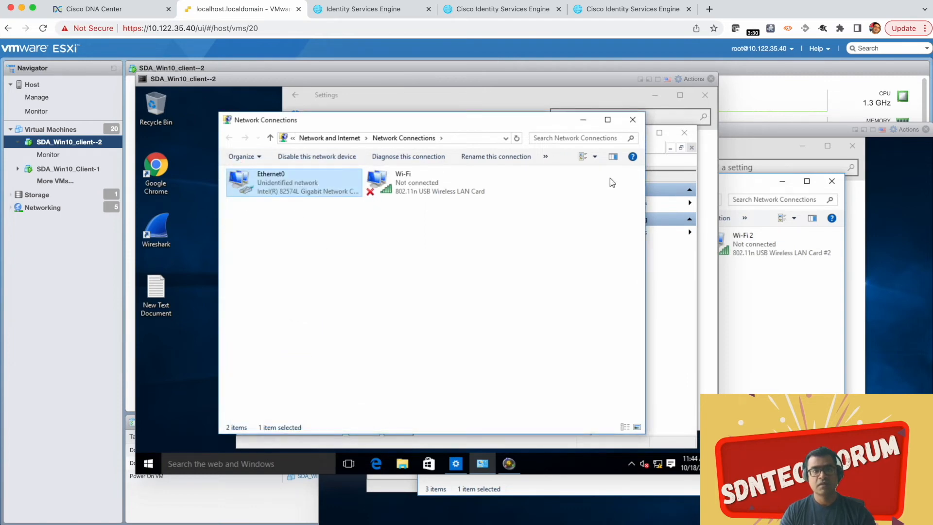
Step: Switch to the Cisco ISE RADIUS live logs and set the automatic refresh to Never
left_click(365, 13)
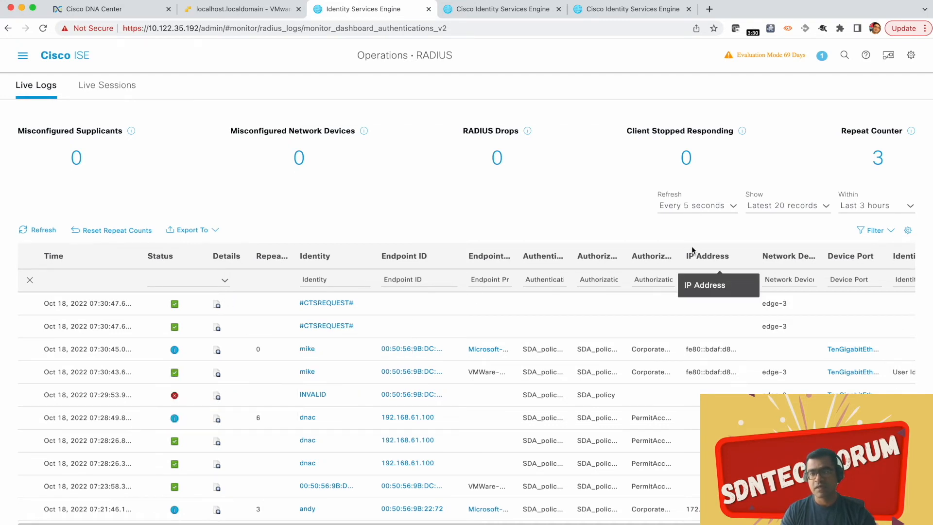
left_click(731, 208)
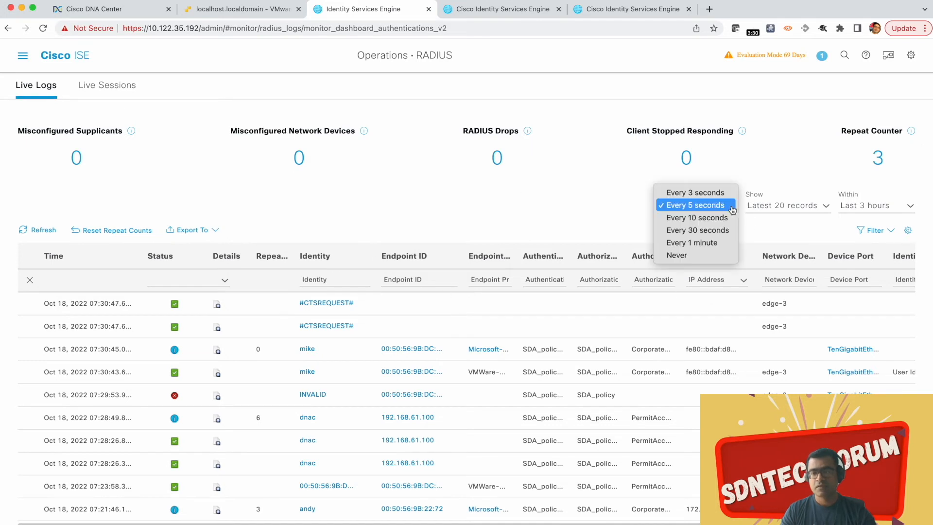
left_click(693, 257)
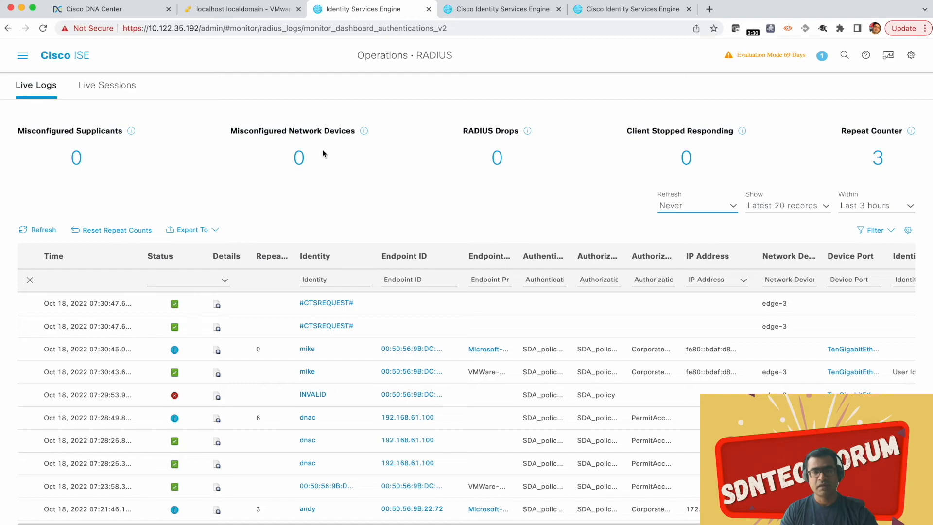
Step: Switch to the ubuntu-shared-services terminal and examine the latest DHCP log entries for the clients
key("ctrl+Up")
left_click(570, 118)
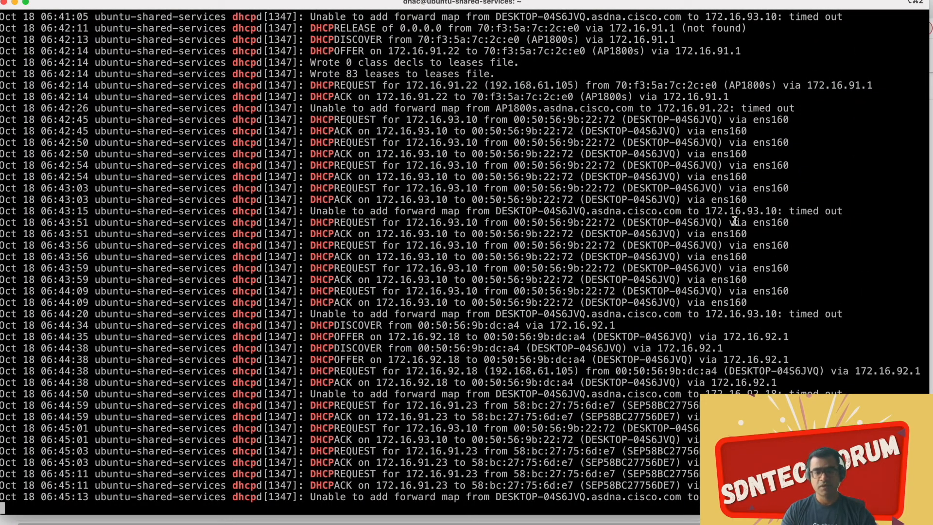
scroll(734, 221, "down", 3)
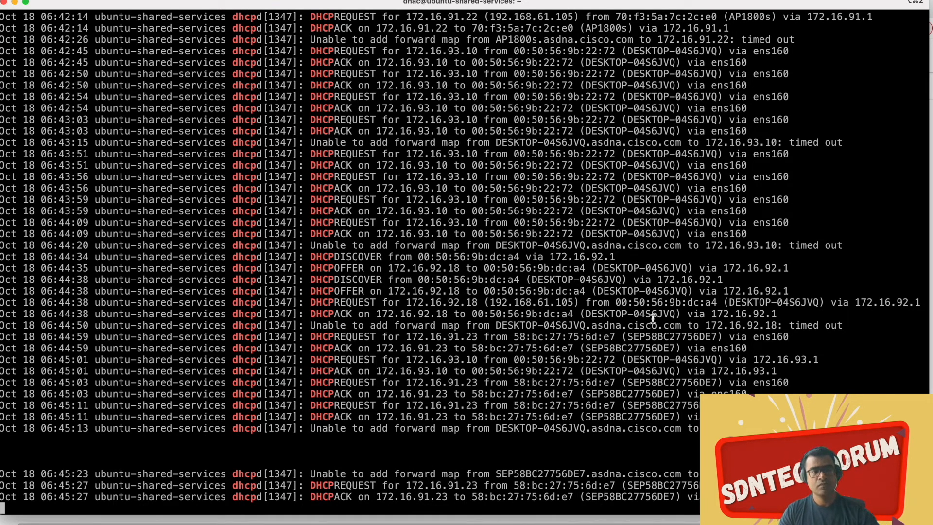
Step: Switch to the edge-3 switch terminal and run "sh access-session" to list its authentication sessions
key("ctrl+Up")
left_click(452, 411)
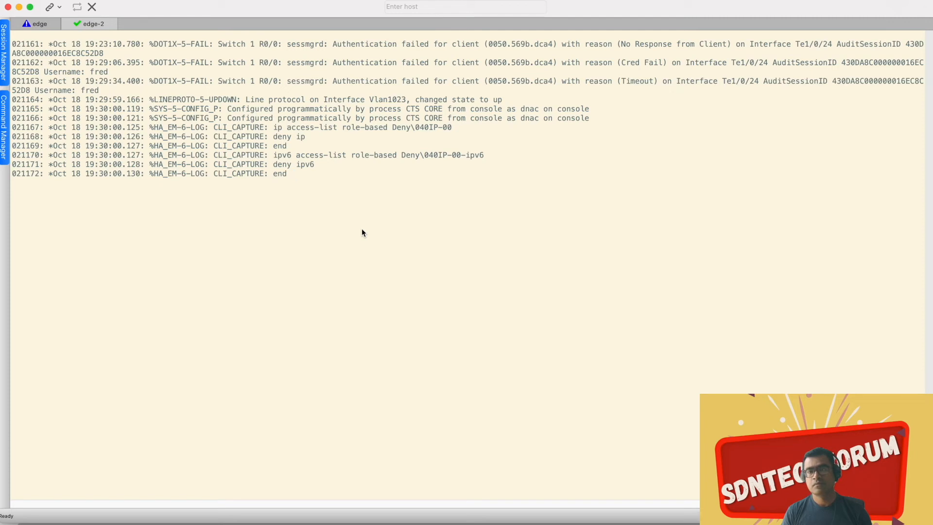
key("Return")
key("Return")
key("Return")
key("Return")
key("Return")
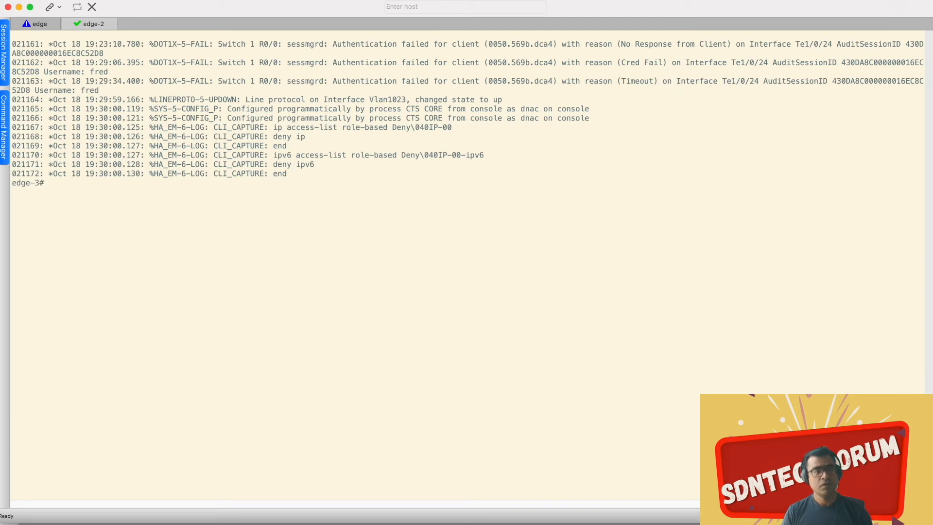
type("sh acc")
key("Tab")
type("ses")
key("Tab")
key("Return")
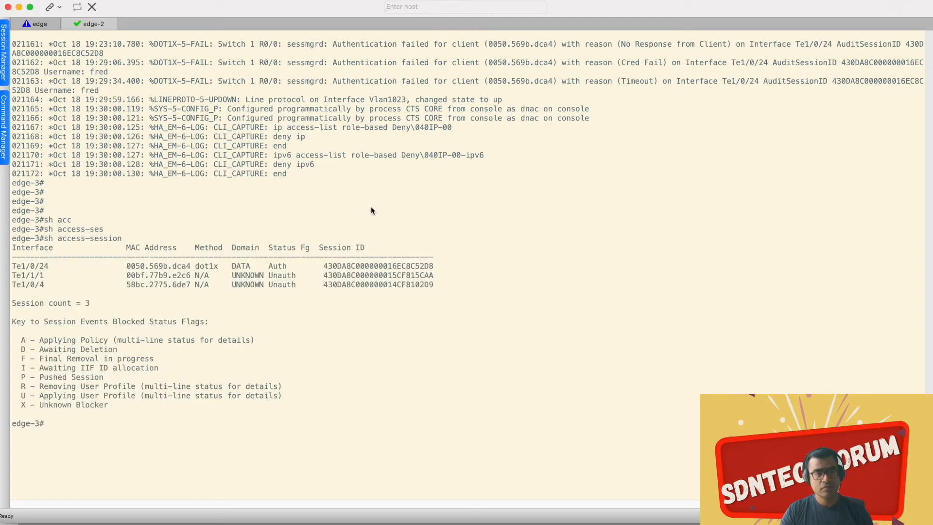
Step: Run "sh authentication sessions interface t1/0/24 details" on edge-3 for the client's dot1x session
left_click_drag(191, 268, 160, 267)
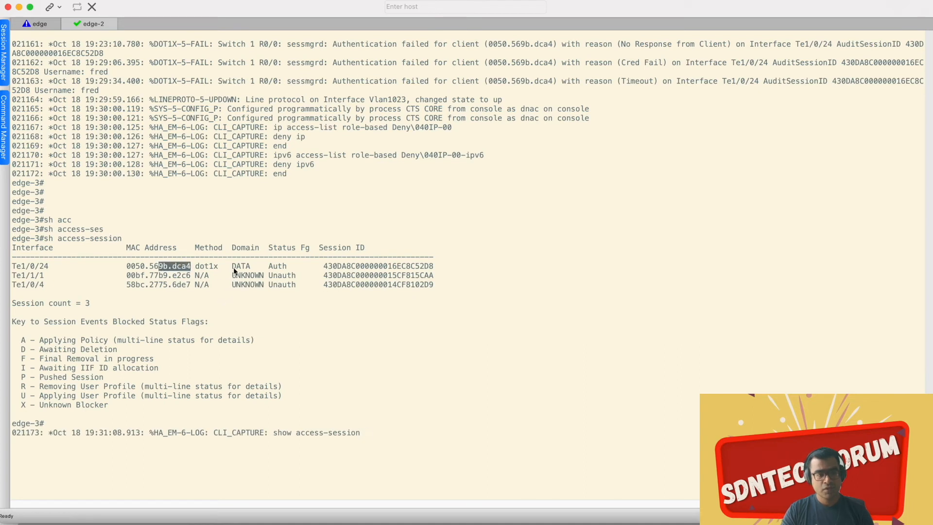
left_click(572, 428)
key("Return")
key("Return")
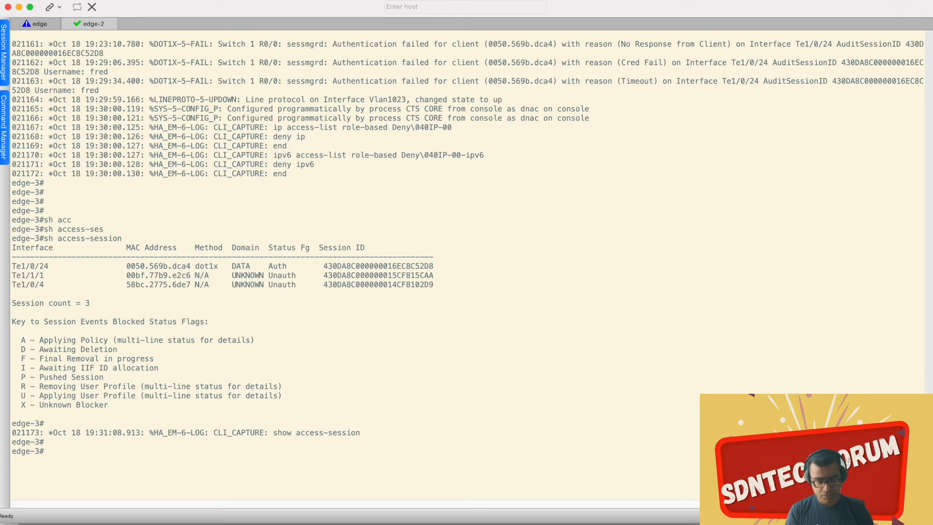
type("sh auth")
key("Tab")
type("ses")
key("Tab")
type("in")
key("Tab")
type("t1/0/")
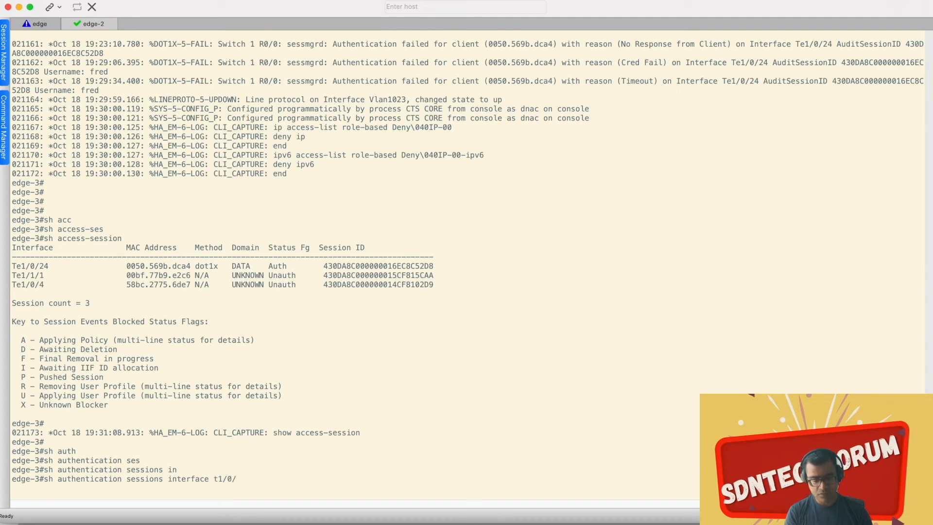
type("24 det")
key("Tab")
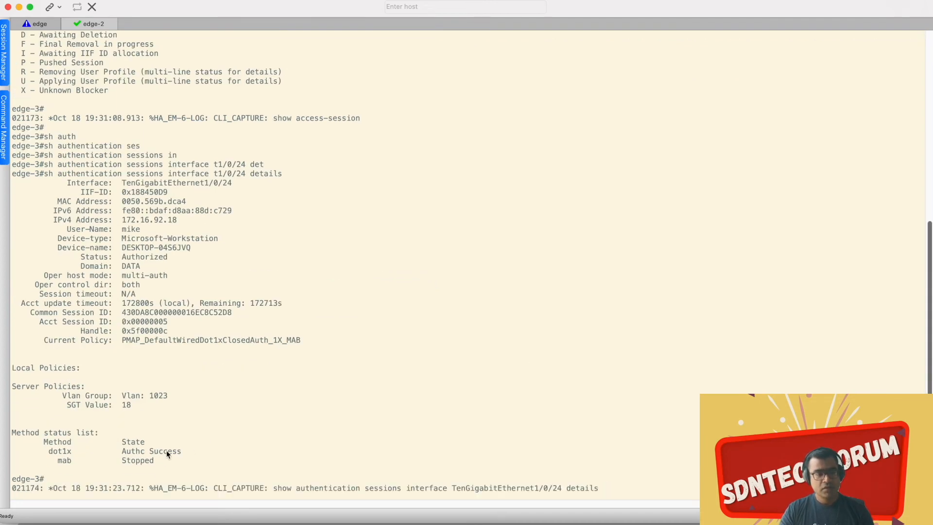
Step: Examine the VLAN group, SGT value and IPv4 address in the Te1/0/24 session details
left_click_drag(169, 396, 144, 395)
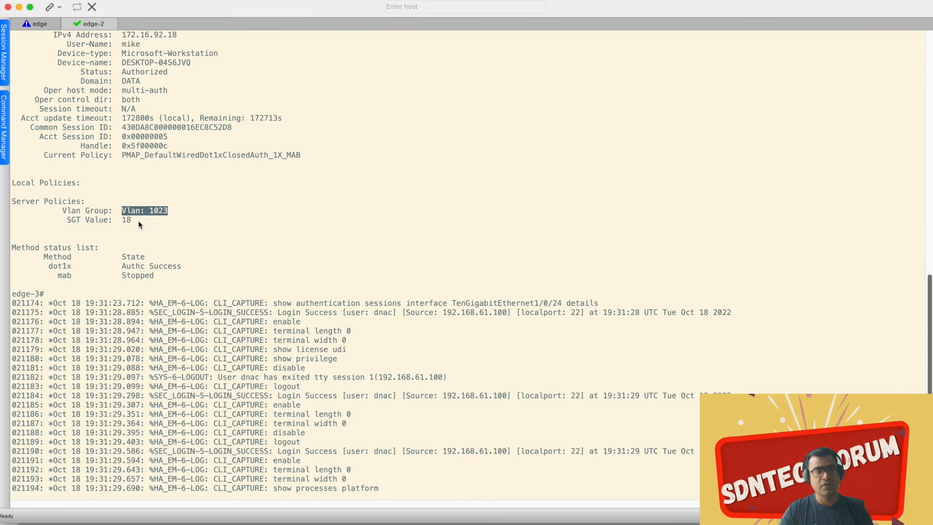
scroll(136, 219, "up", 5)
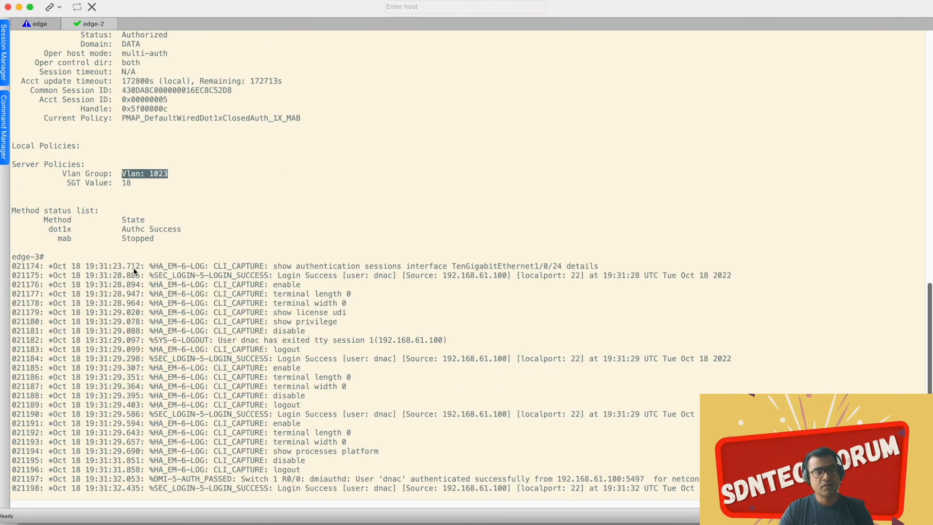
scroll(191, 110, "up", 5)
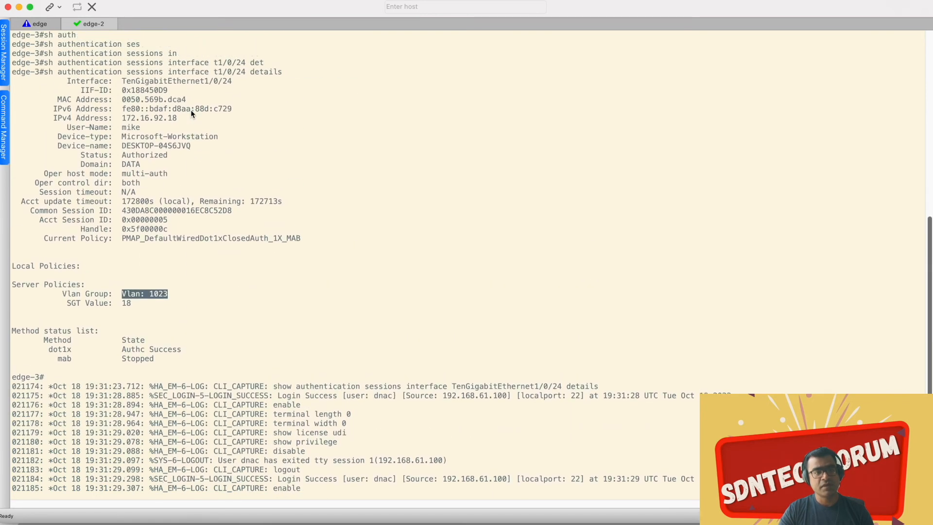
left_click_drag(176, 118, 127, 119)
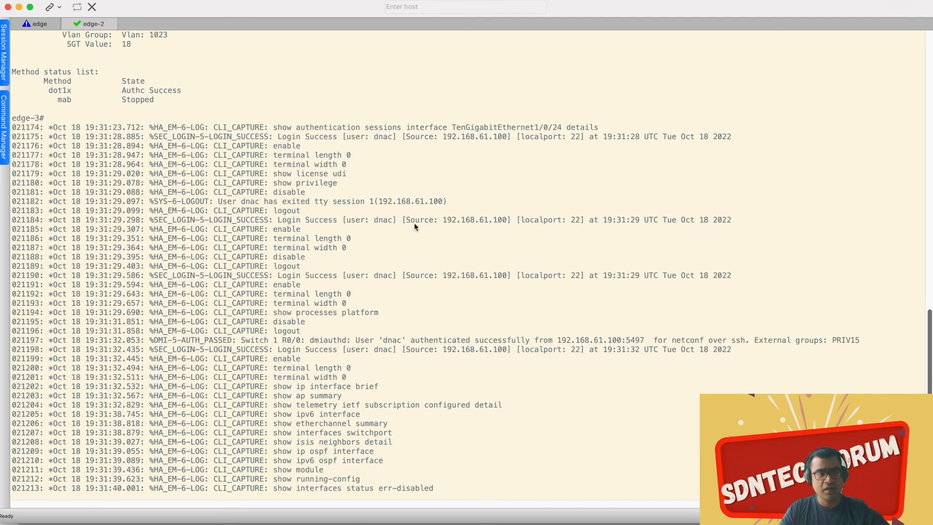
Step: Switch to Fabric_Validation.pdf and find the table mapping groups and users to VLAN subnets, SGTs and VRF
key("ctrl+Up")
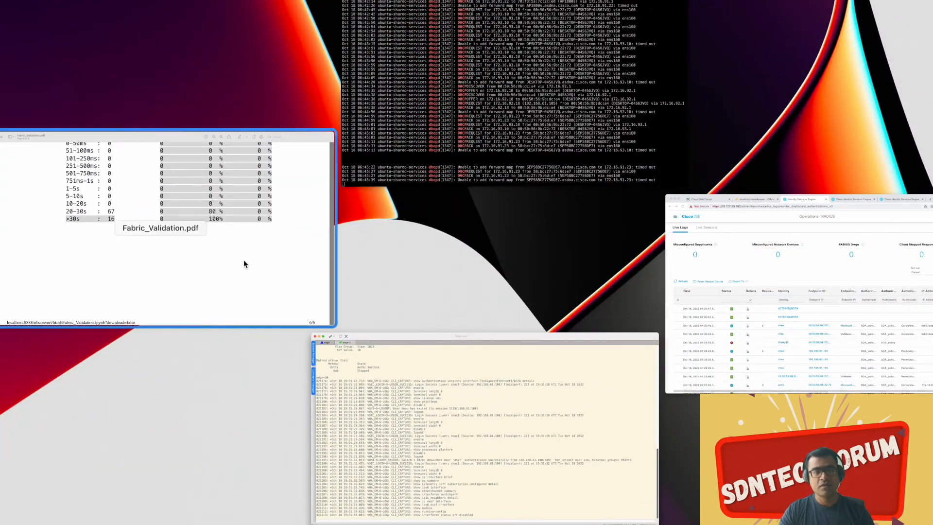
left_click(244, 260)
scroll(296, 247, "up", 20)
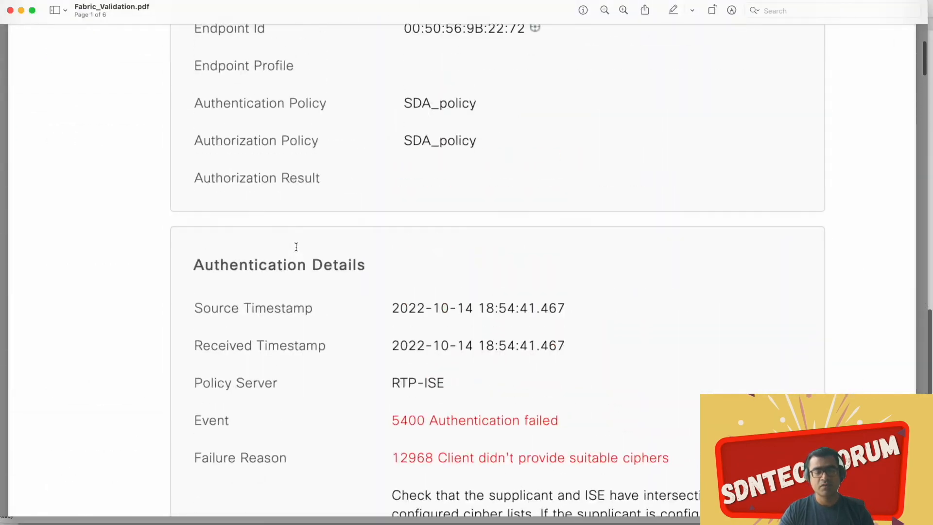
scroll(296, 246, "up", 5)
scroll(296, 247, "down", 20)
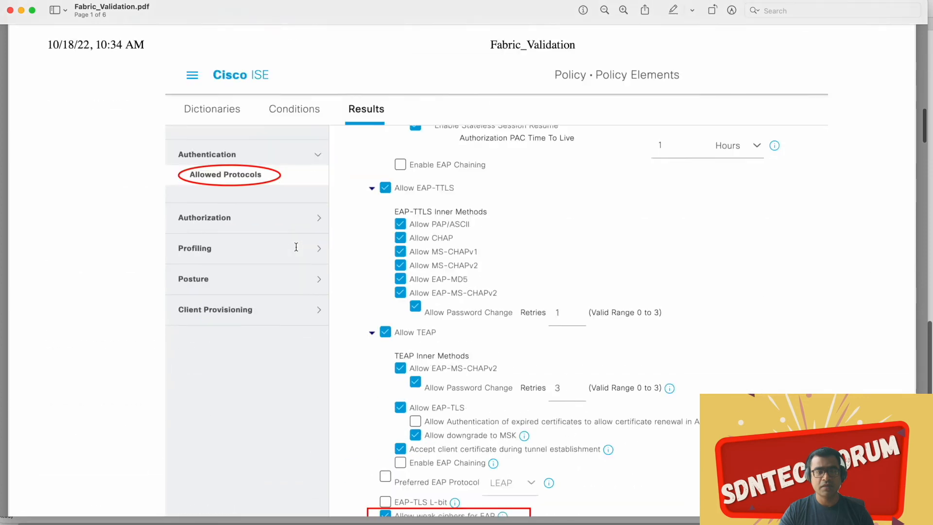
scroll(296, 247, "down", 15)
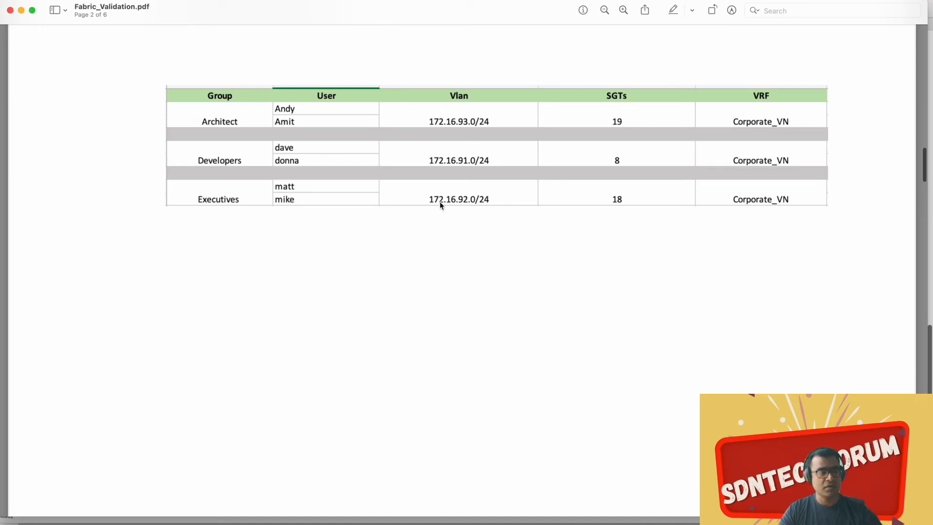
Step: Return to the edge-3 terminal in SecureCRT and compare the session's IPv4 address, VLAN and SGT with the table
key("ctrl+Up")
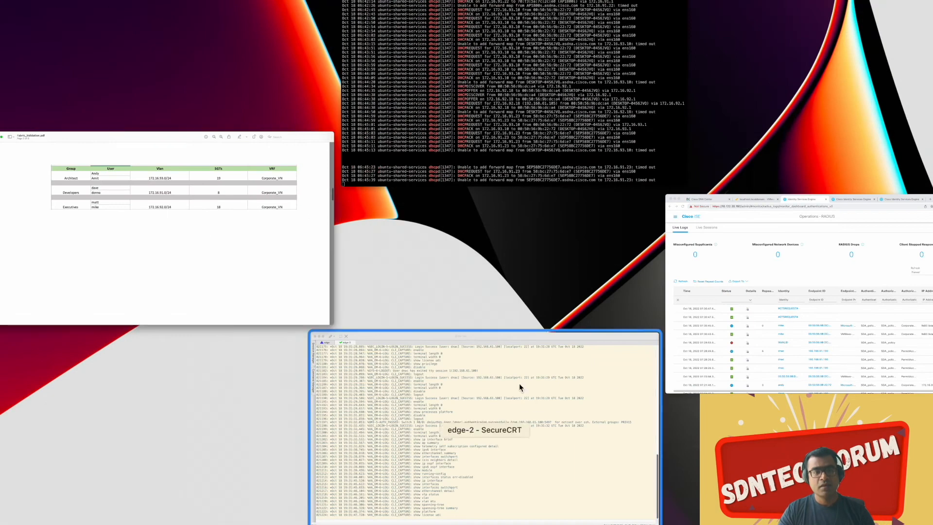
left_click(518, 398)
scroll(432, 237, "up", 10)
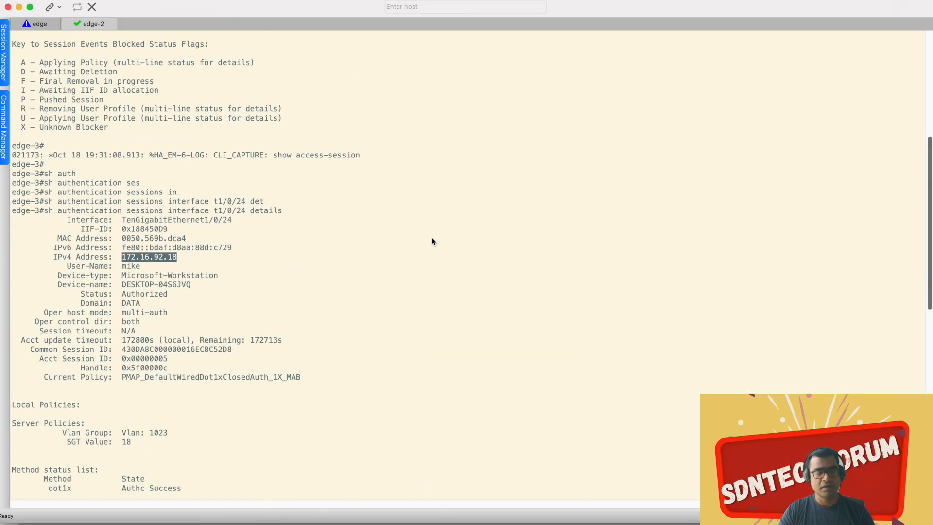
scroll(431, 241, "down", 10)
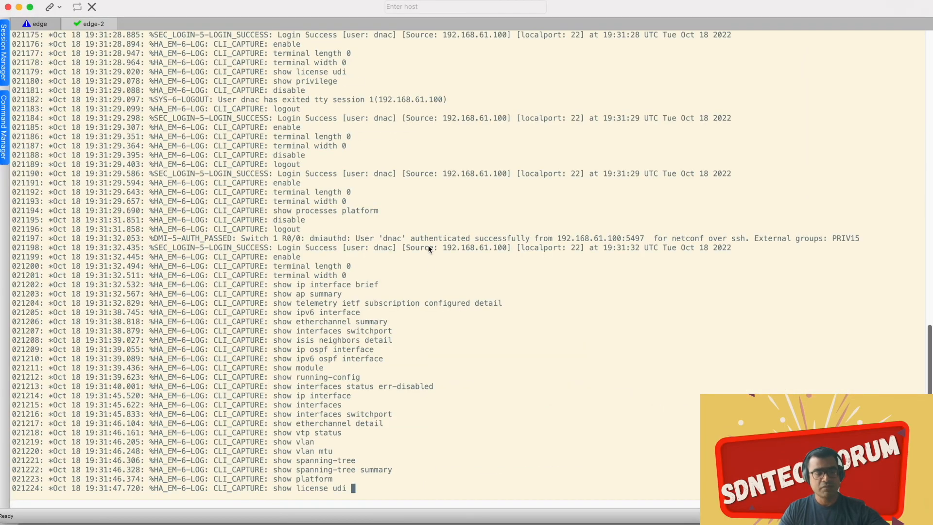
Step: Switch to the ISE live logs, open the 07:30:43 successful authentication's details, and examine its endpoint profile, authorization policy and result
key("ctrl+Up")
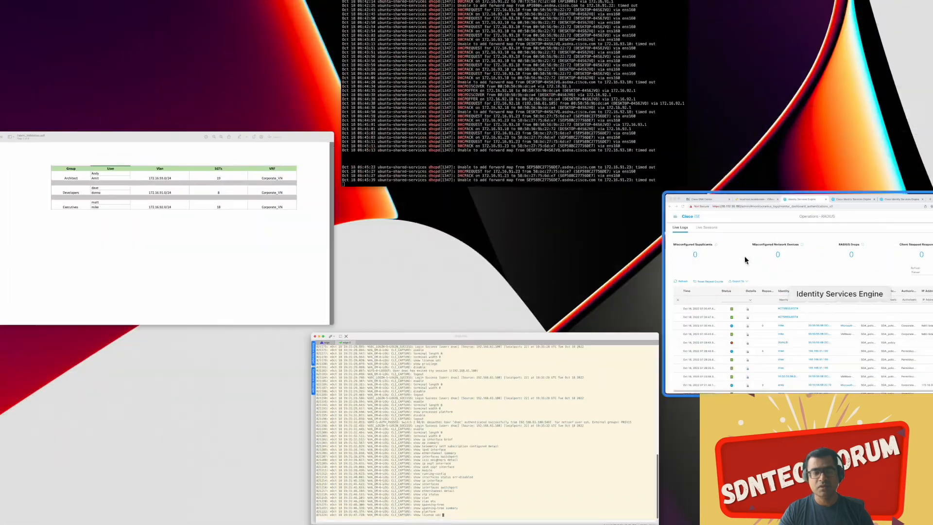
left_click(766, 284)
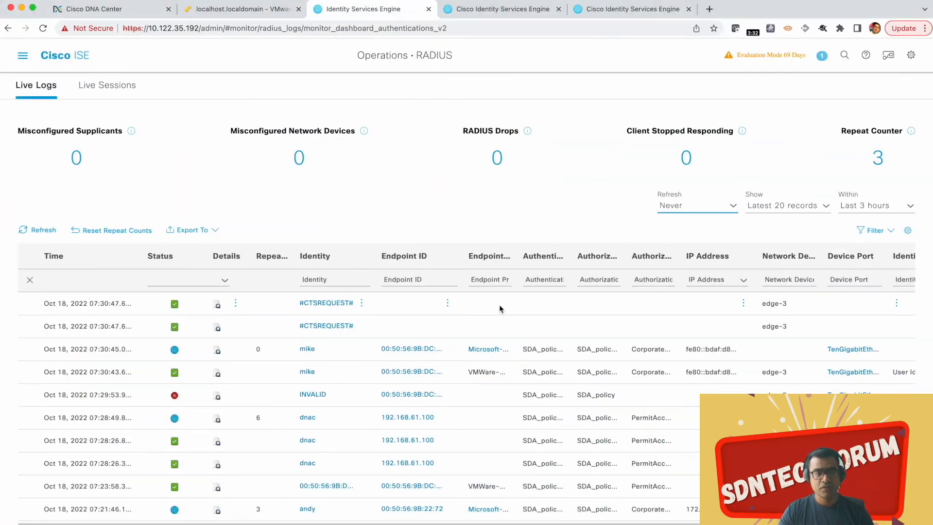
left_click(217, 375)
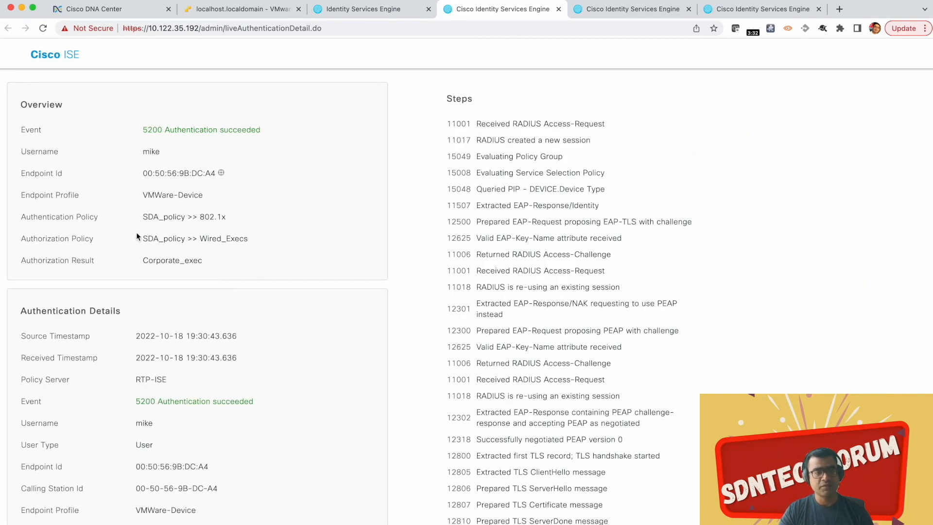
left_click_drag(145, 216, 137, 197)
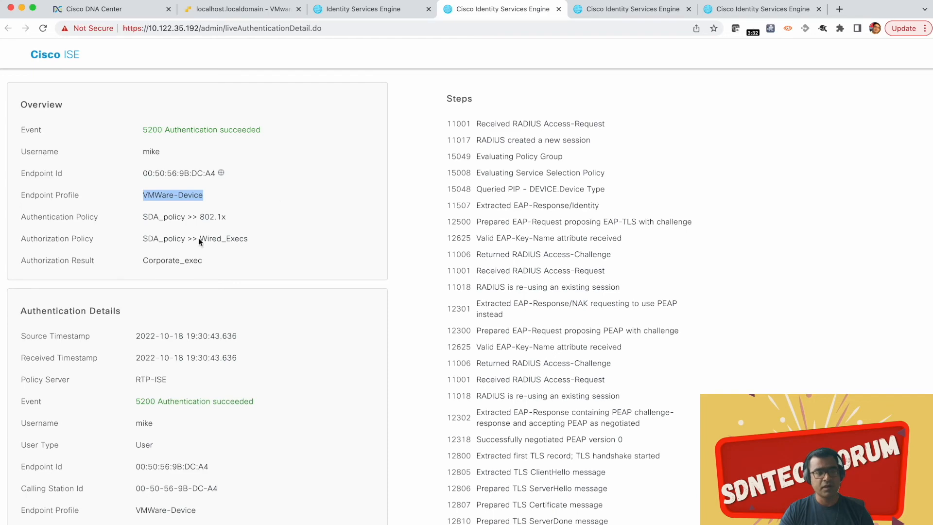
left_click_drag(120, 242, 160, 254)
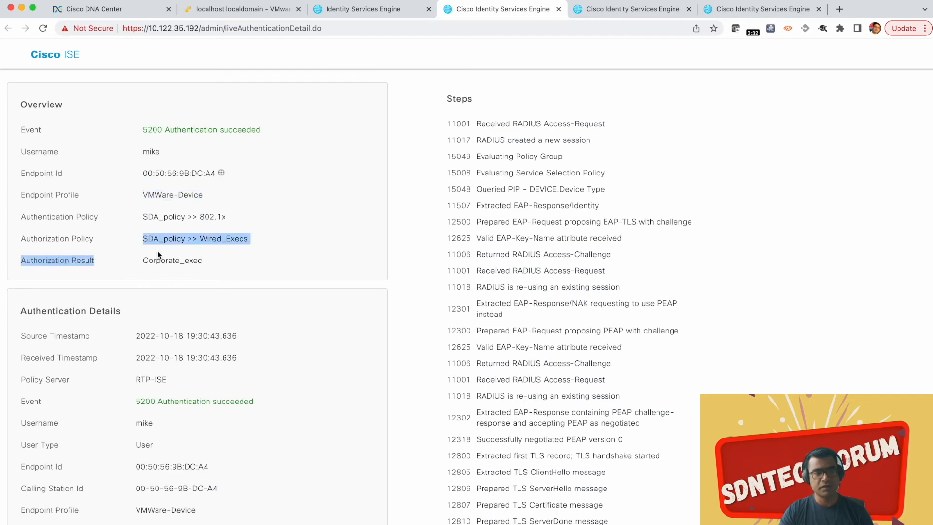
left_click_drag(212, 271, 153, 238)
Step: Examine the rest of the authentication report, including the security group tag in the Result section's cisco-av-pair
scroll(268, 264, "down", 3)
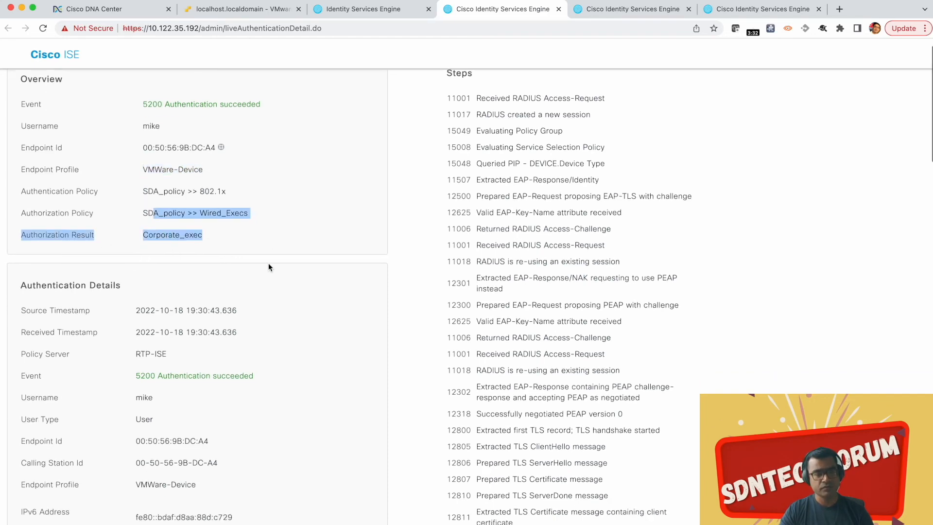
scroll(268, 264, "down", 15)
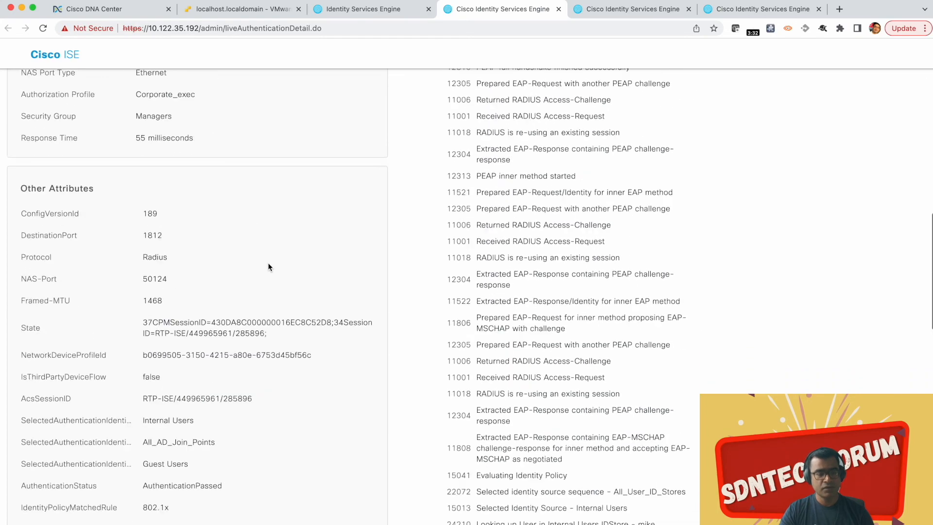
scroll(268, 263, "down", 9)
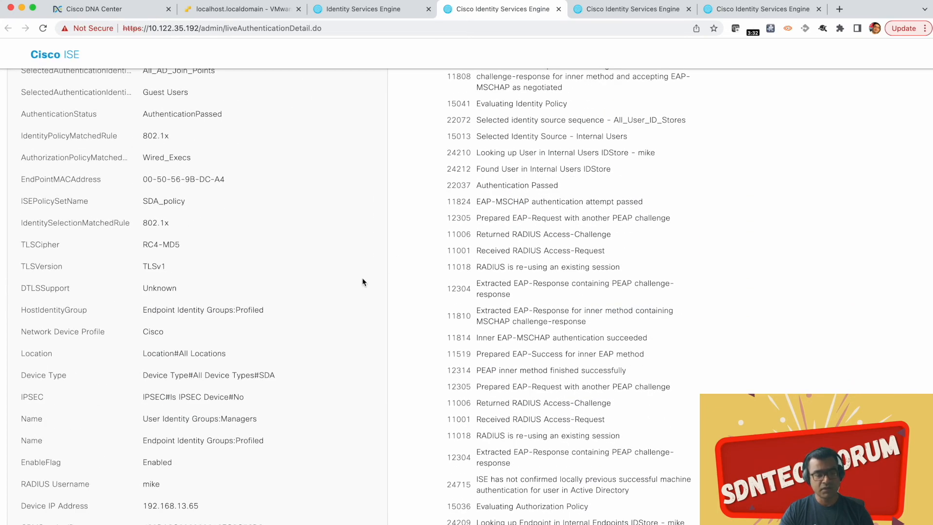
scroll(363, 278, "down", 8)
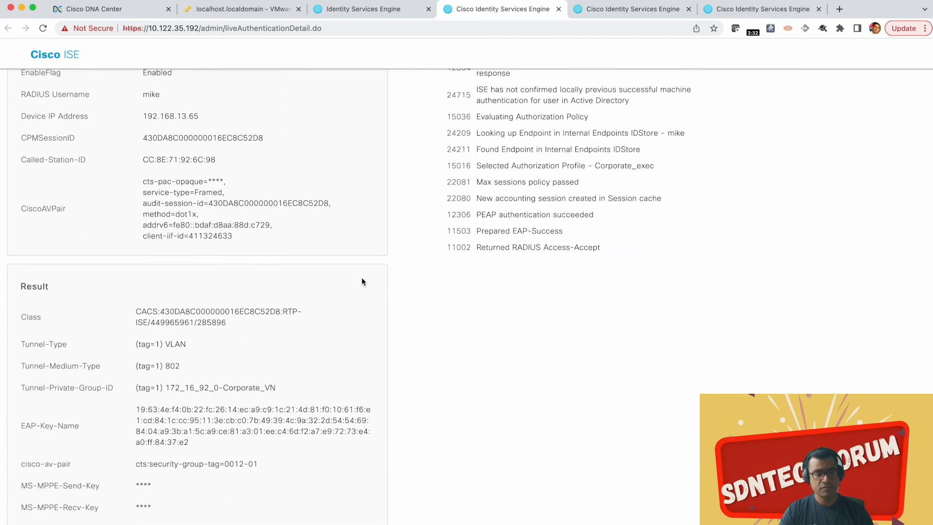
scroll(362, 281, "down", 2)
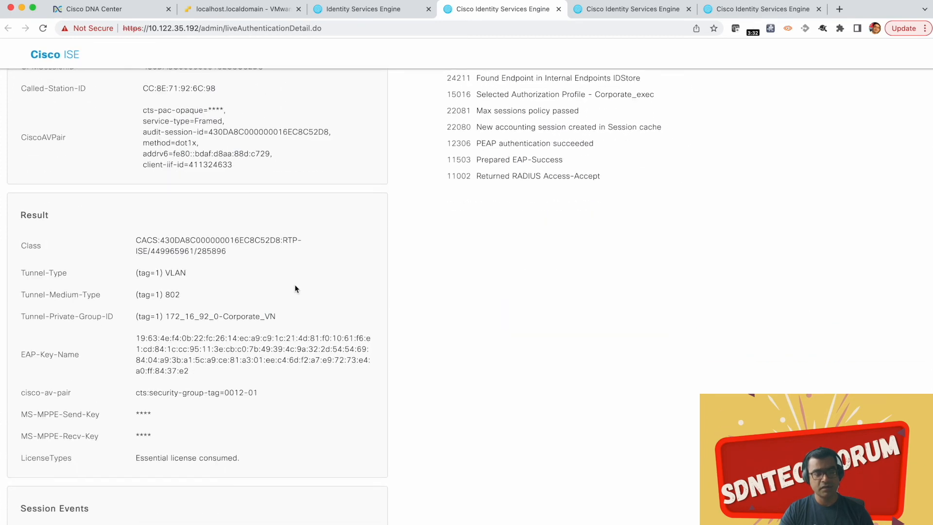
left_click_drag(258, 392, 159, 390)
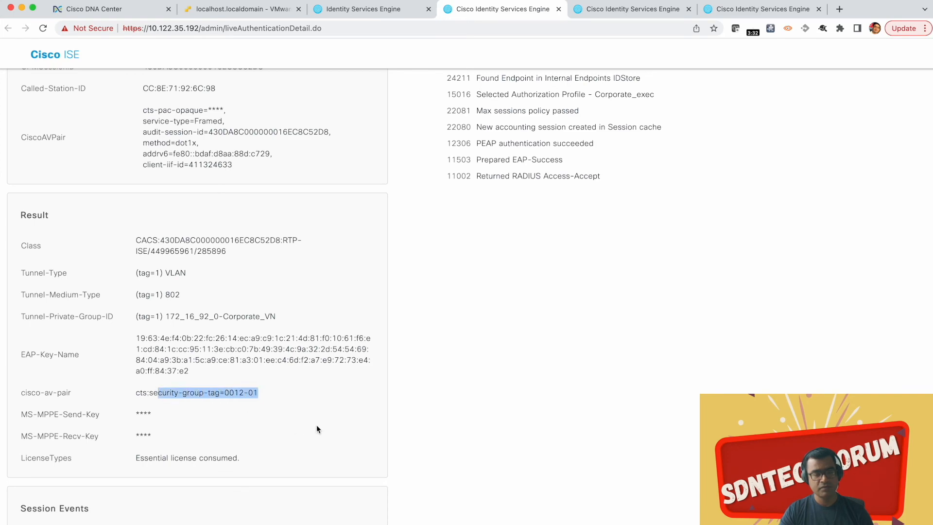
scroll(313, 377, "up", 20)
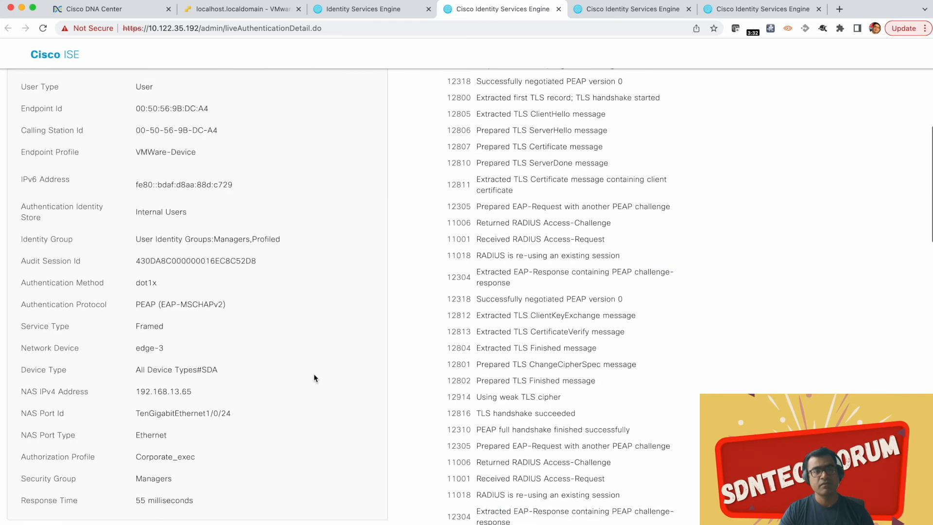
Step: Return to the live logs, open the 07:30:45 session entry's details, and examine its identity group and other attributes
left_click(369, 8)
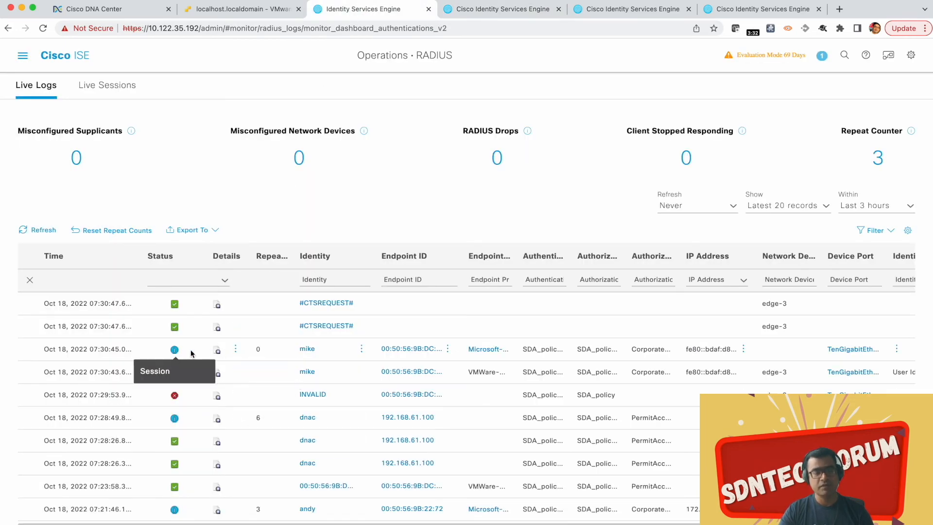
left_click(218, 351)
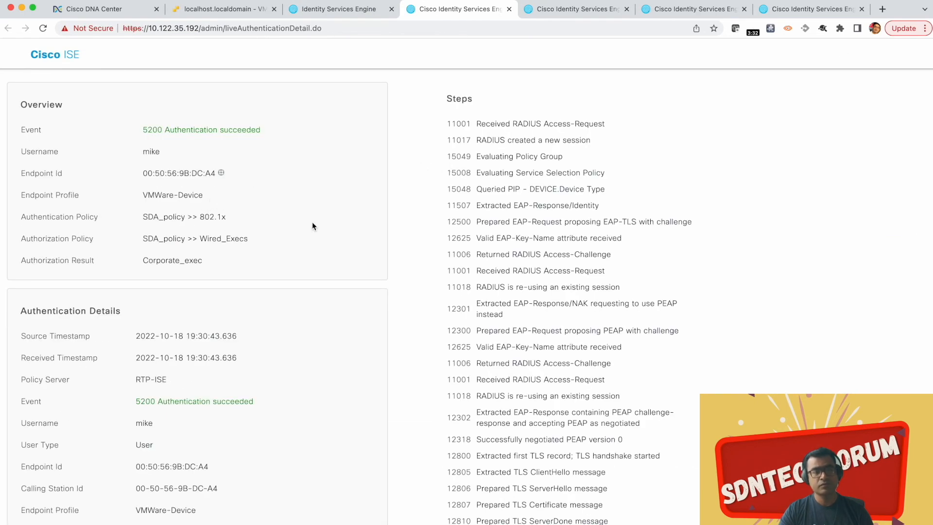
scroll(313, 222, "down", 5)
scroll(313, 225, "down", 5)
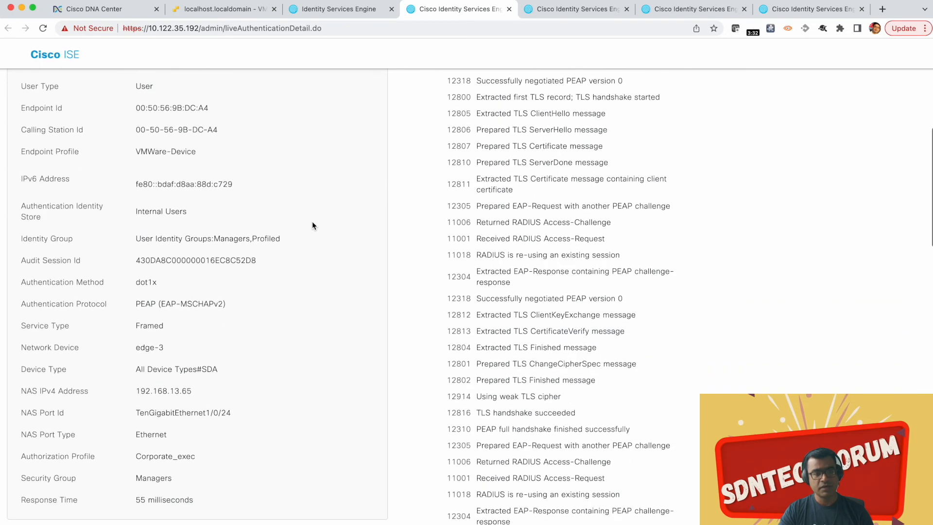
left_click_drag(282, 237, 112, 242)
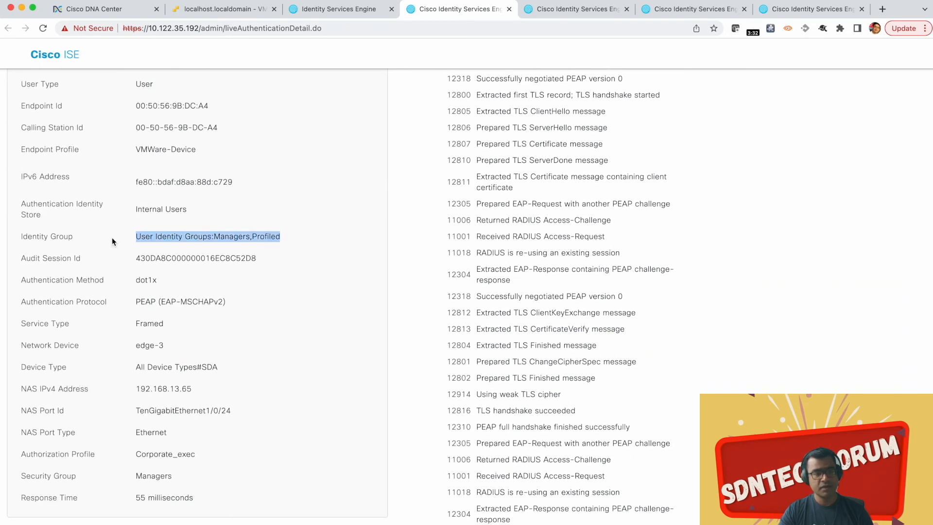
left_click_drag(281, 240, 253, 237)
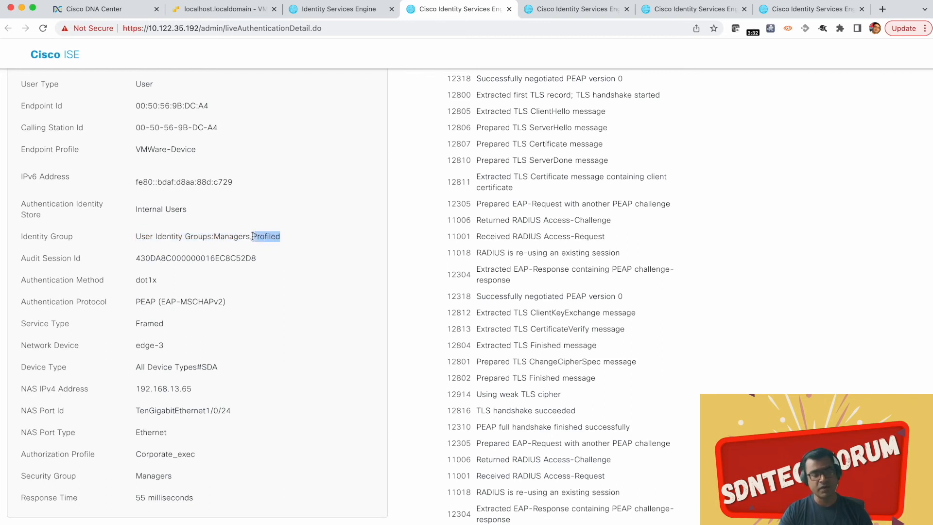
scroll(320, 234, "down", 1)
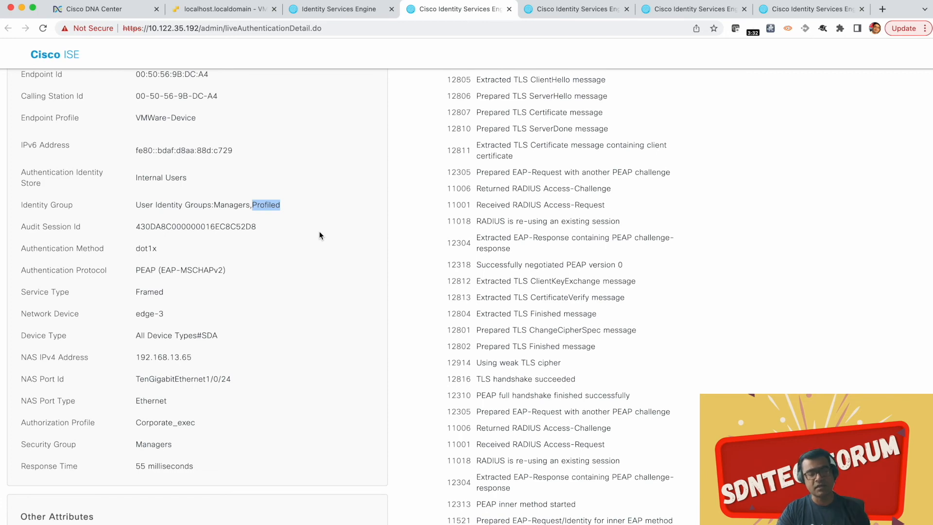
scroll(319, 235, "down", 2)
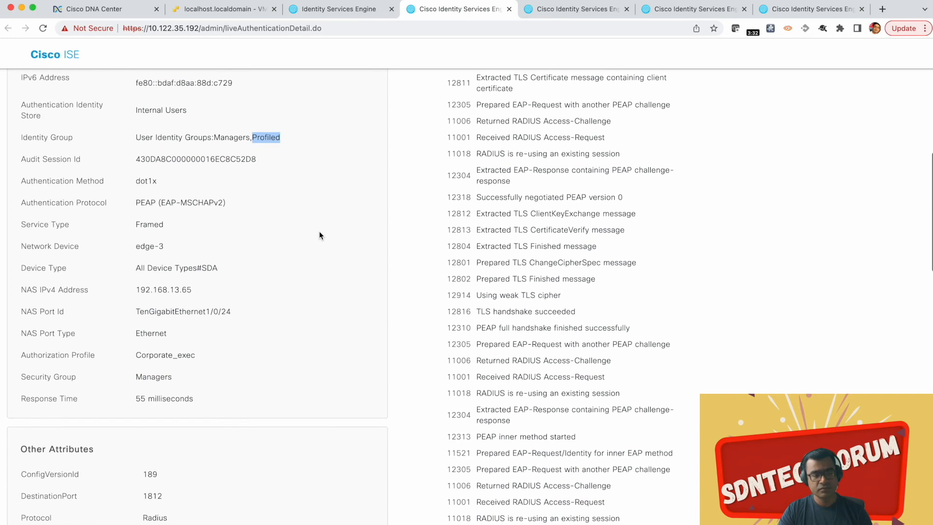
scroll(319, 236, "down", 8)
scroll(319, 235, "down", 6)
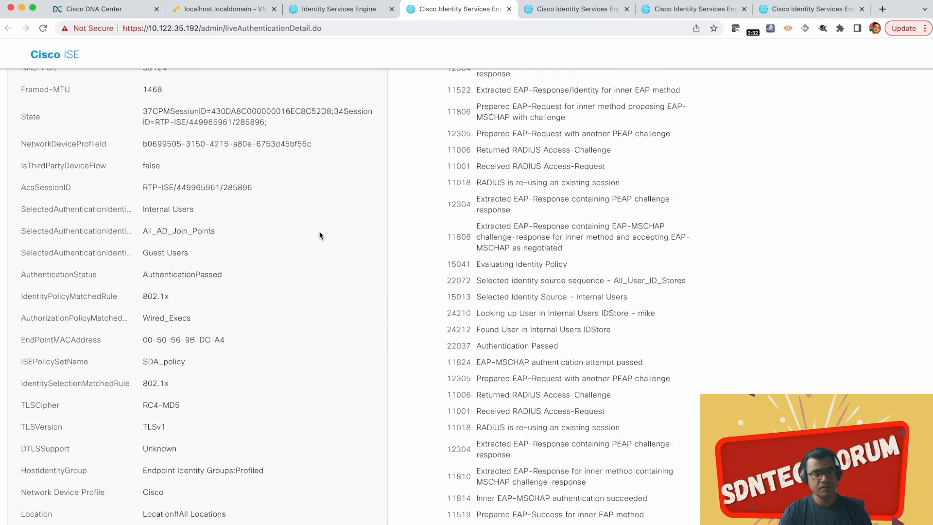
Step: Examine the rest of the user's authentication report, including the CiscoAVPair attributes and the Result section's tunnel group ID and security group tag
scroll(319, 235, "down", 3)
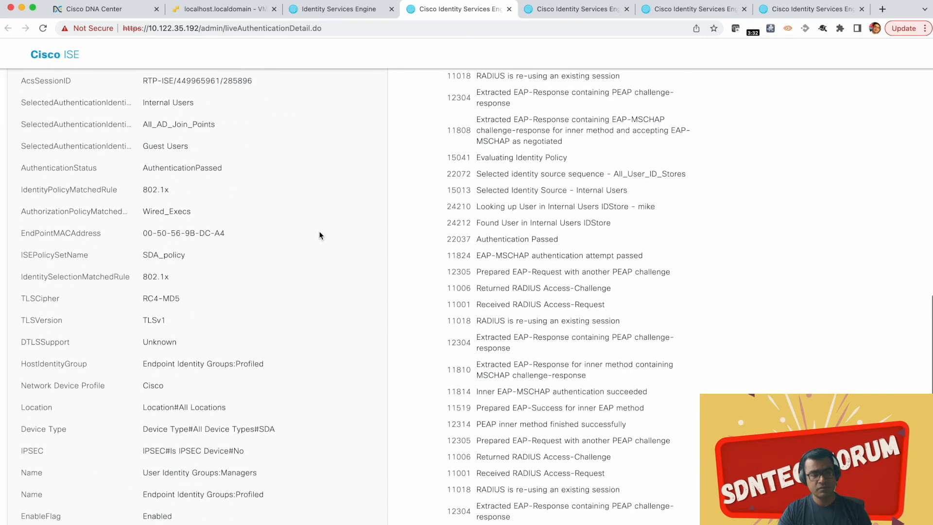
scroll(319, 235, "down", 7)
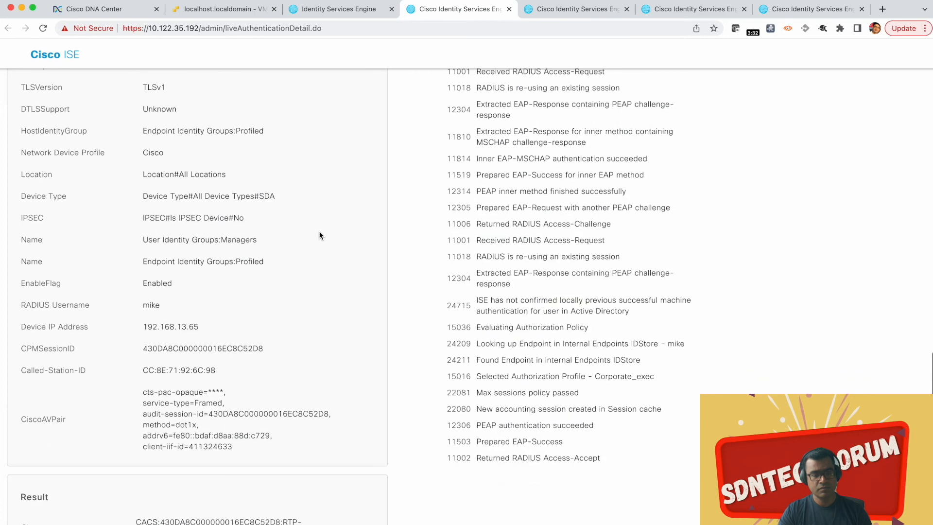
scroll(319, 235, "down", 3)
scroll(319, 235, "down", 3)
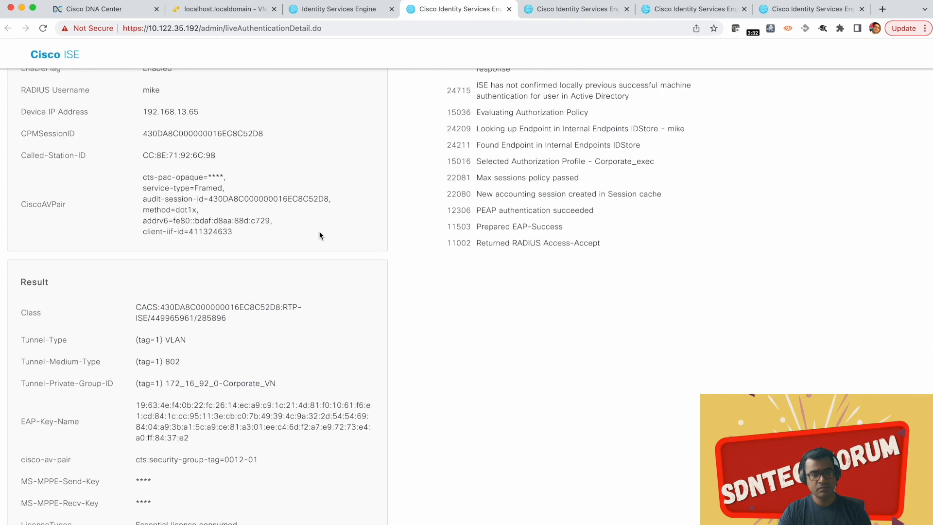
scroll(319, 235, "down", 1)
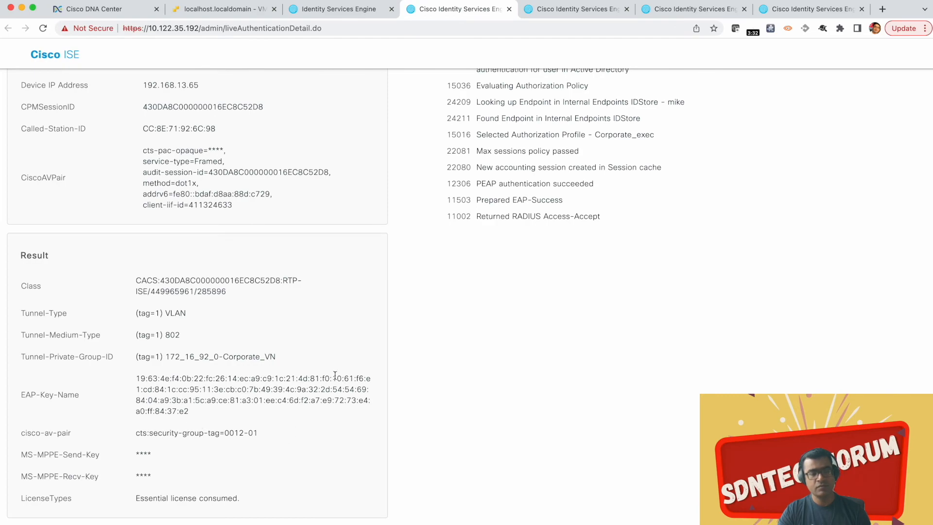
scroll(335, 375, "up", 15)
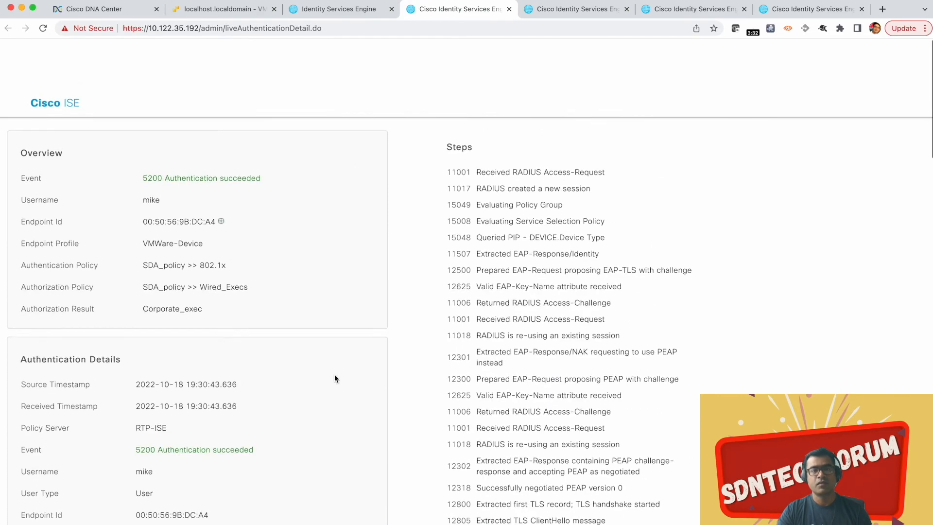
Step: Return to the live logs, open the lower 07:30:47 #CTSREQUEST# entry's details, and examine its event, service type and network device
left_click(351, 11)
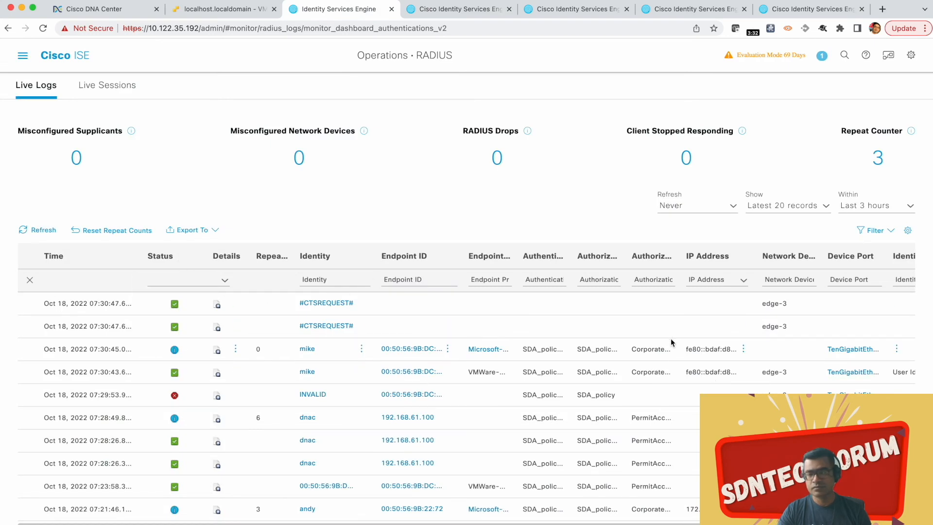
scroll(670, 357, "right", 6)
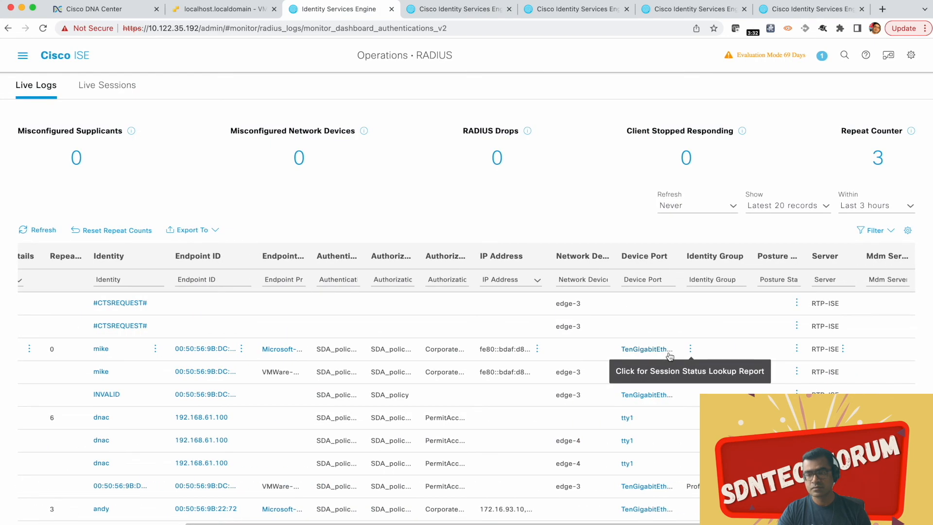
scroll(670, 357, "left", 6)
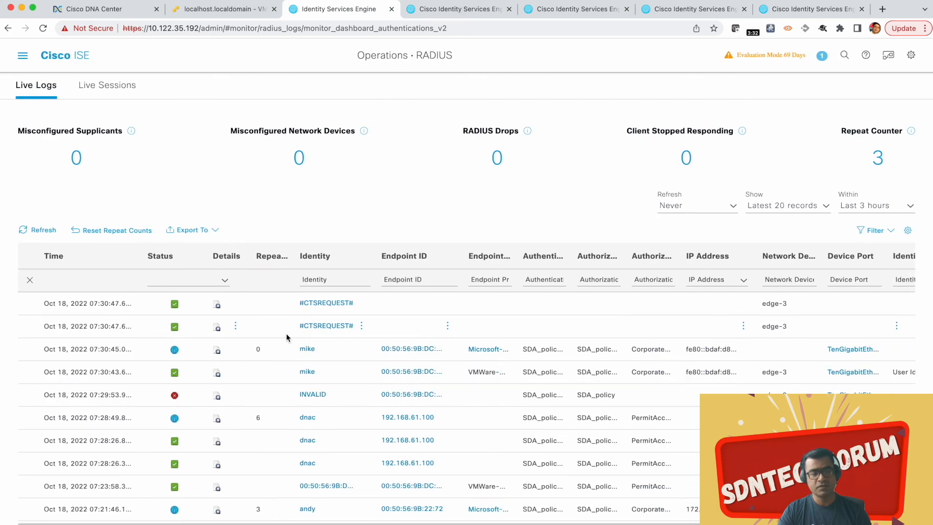
left_click(219, 329)
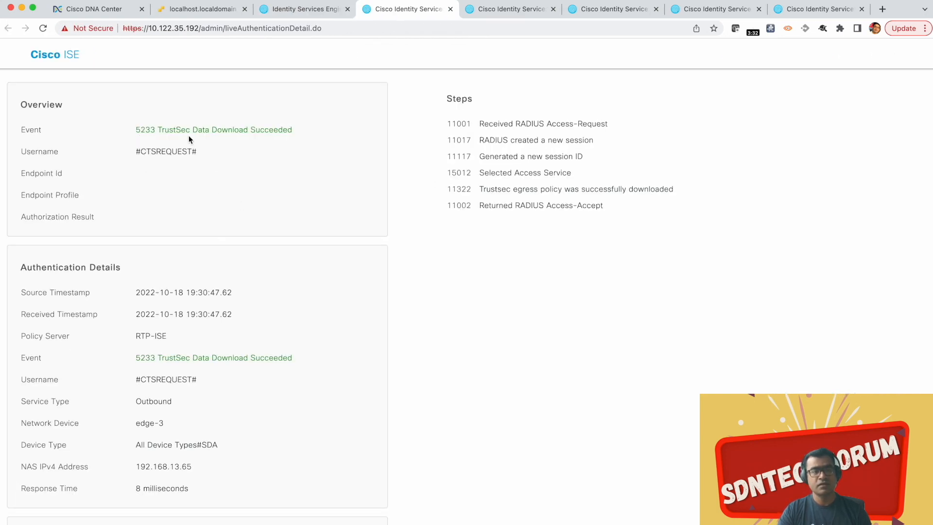
left_click_drag(158, 129, 293, 130)
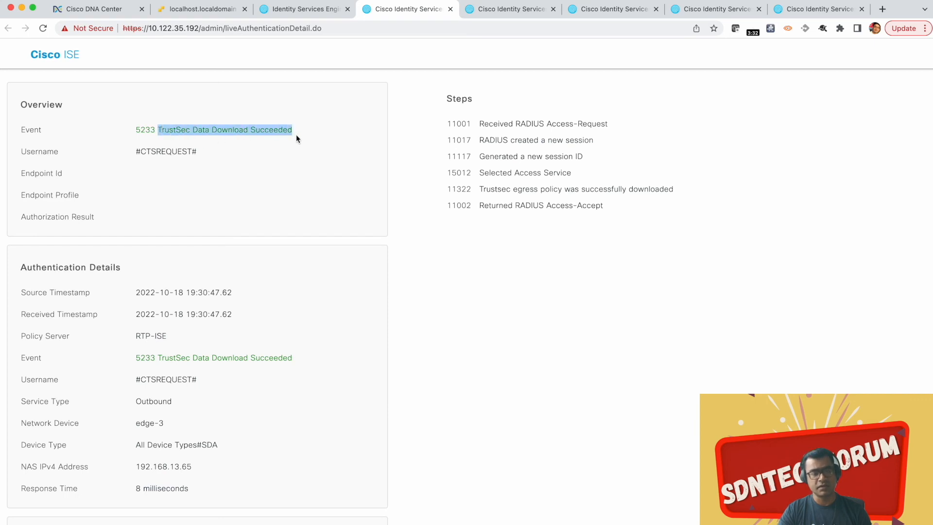
scroll(306, 232, "down", 3)
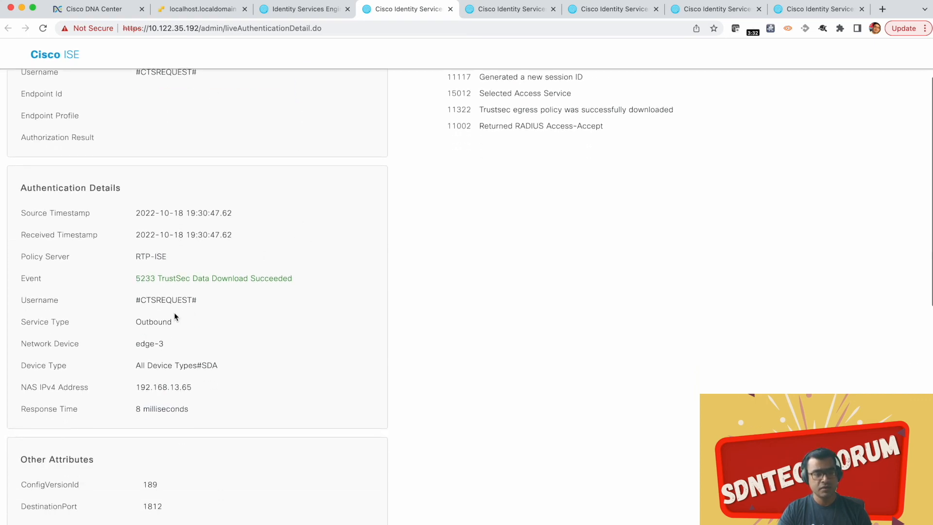
left_click_drag(196, 324, 60, 322)
left_click_drag(167, 351, 117, 348)
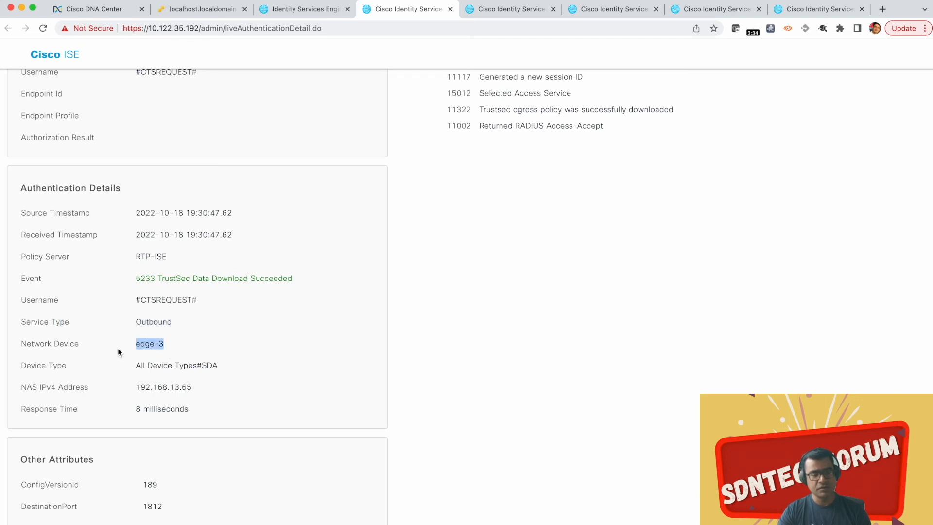
Step: Examine the TrustSec download report's other attributes and Result section, highlighting the cts-rbacl-source-list value under CiscoAVPair
scroll(229, 353, "down", 1)
scroll(229, 348, "down", 7)
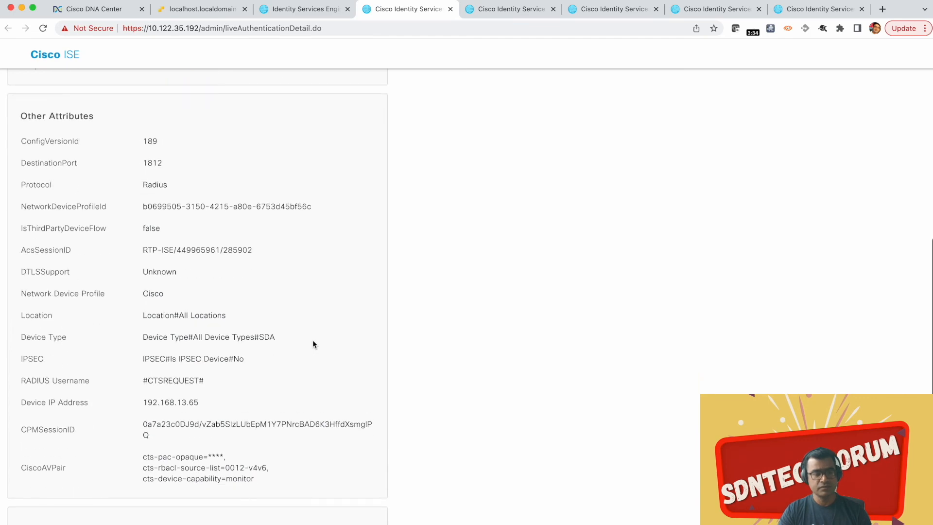
scroll(313, 340, "down", 3)
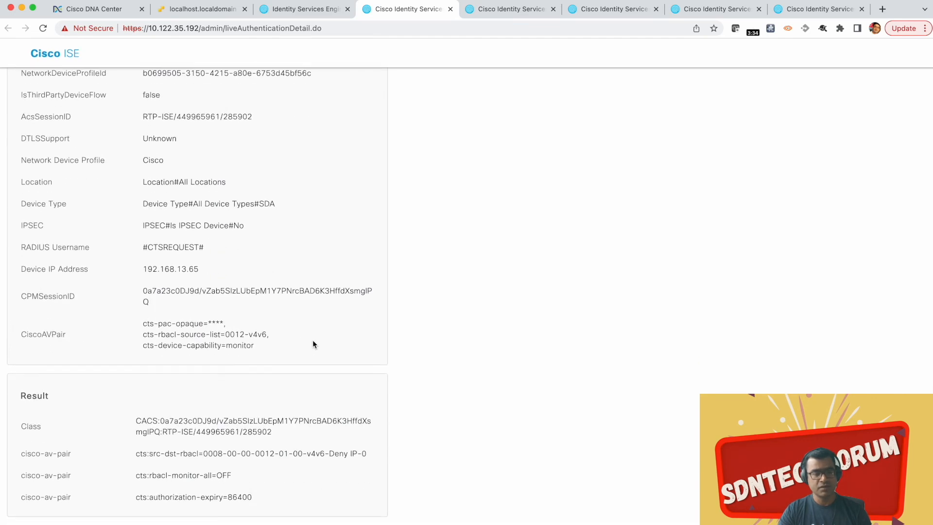
left_click_drag(143, 335, 265, 335)
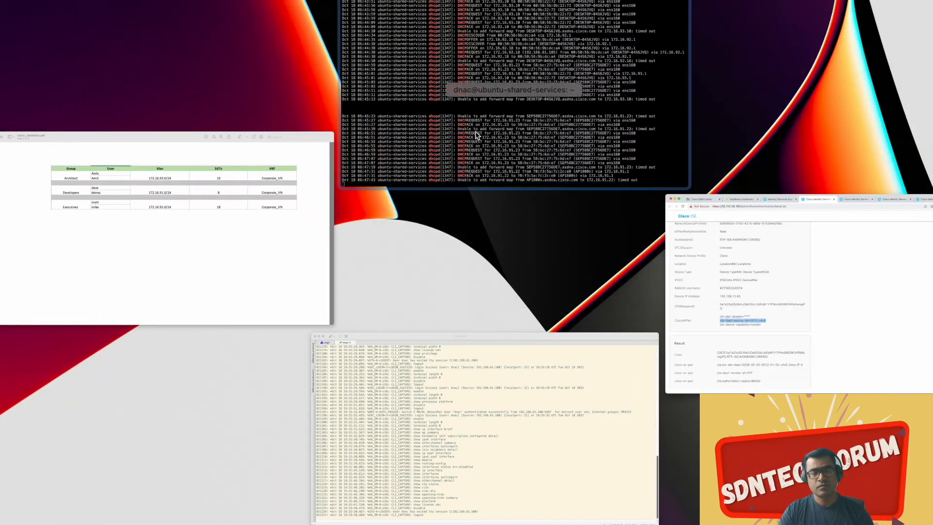
Step: Check the session's SGT value in the edge-3 terminal, then compare it with the 0012 tag in the ISE report's cts-rbacl-source-list
left_click(449, 412)
scroll(445, 317, "up", 10)
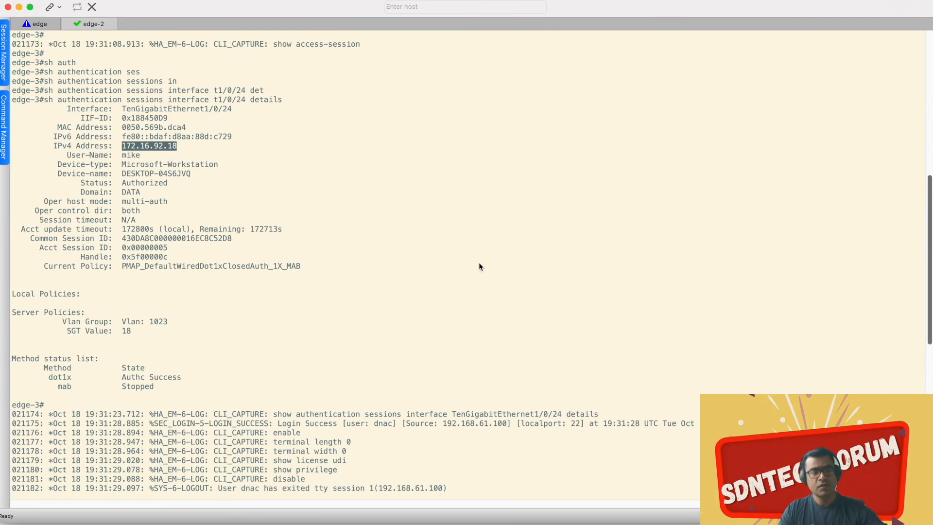
key("ctrl+Up")
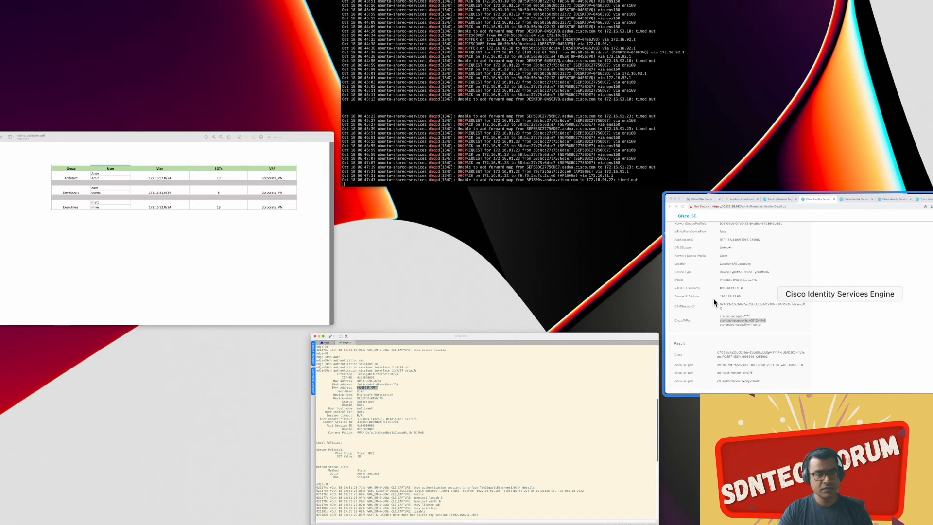
left_click(713, 299)
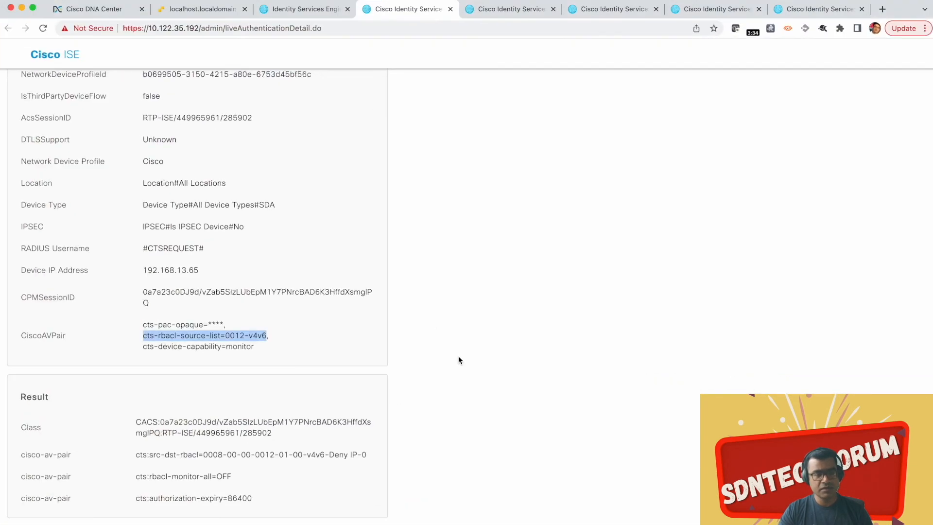
left_click(244, 334)
left_click_drag(245, 334, 227, 335)
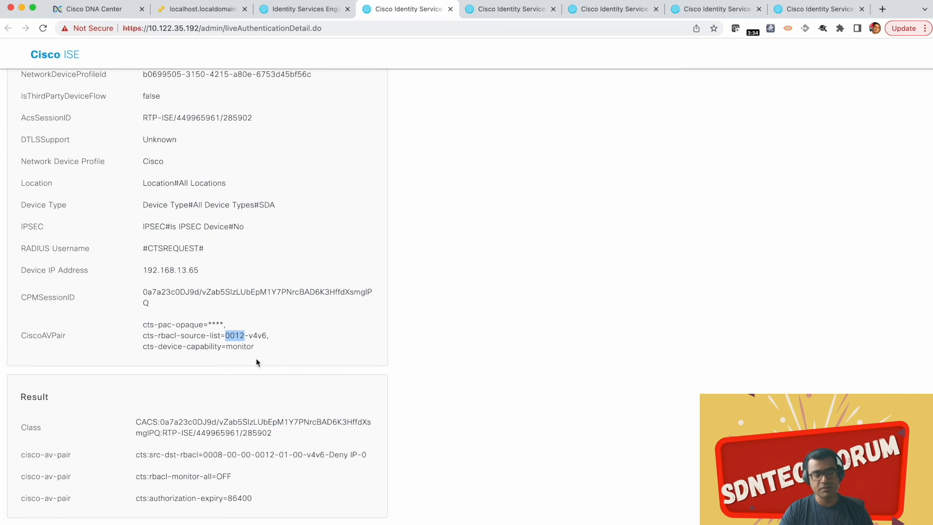
scroll(377, 387, "up", 5)
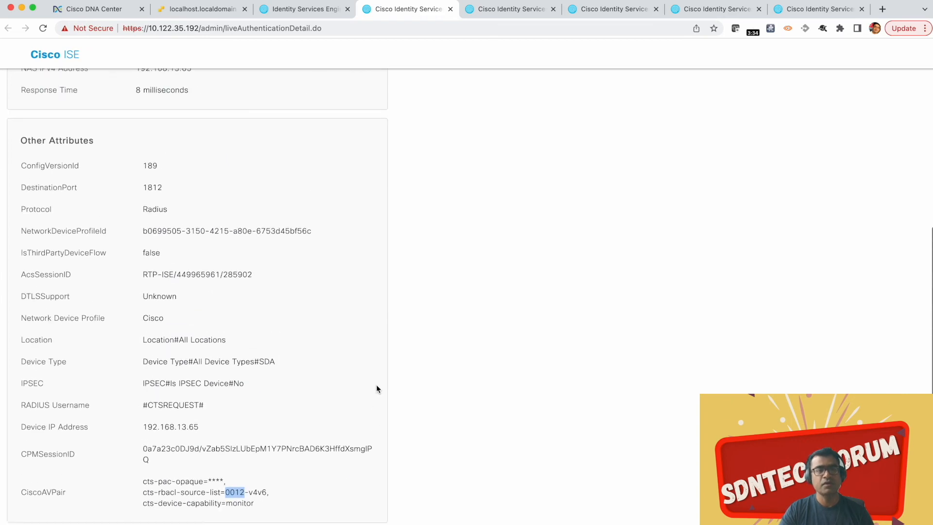
Step: Open the topmost 07:30:47 #CTSREQUEST# entry's details from the live logs and compare its event and steps with the previous TrustSec report
left_click(293, 8)
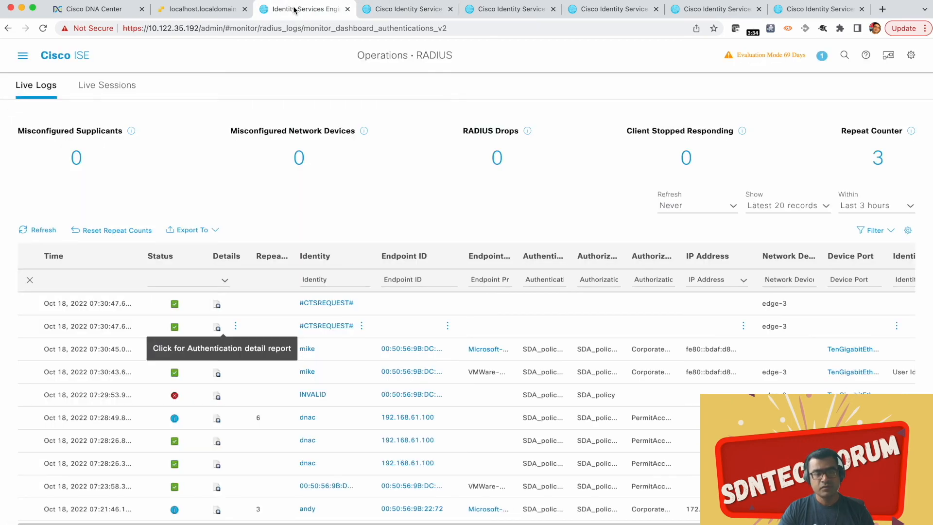
left_click(218, 304)
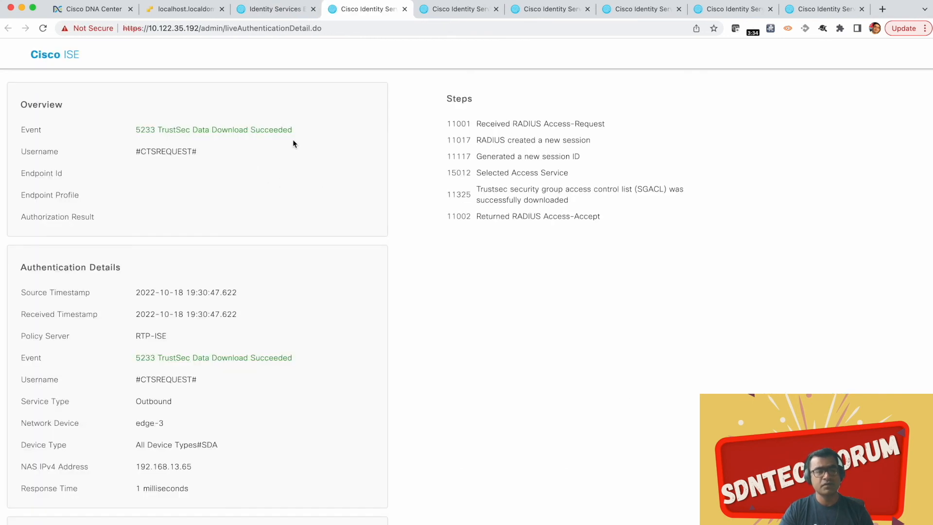
left_click_drag(294, 129, 82, 130)
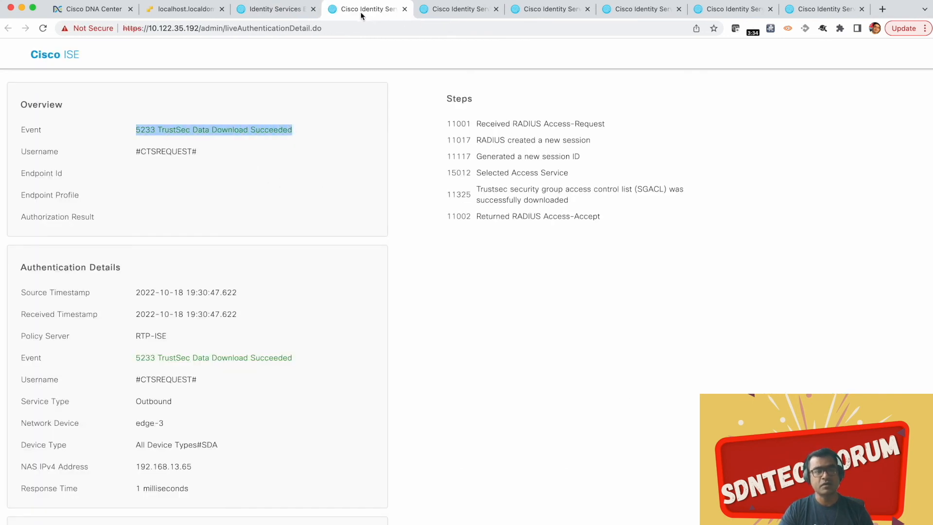
left_click(448, 10)
scroll(345, 186, "up", 8)
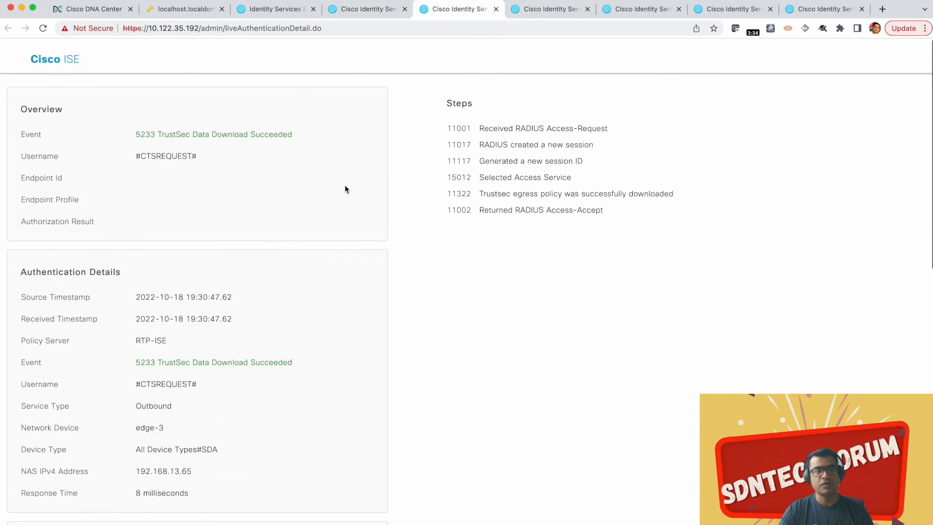
Step: Examine the SGACL download report's rbacl attributes in the Result section, and return to the live logs
left_click(365, 10)
scroll(352, 268, "down", 2)
scroll(352, 265, "down", 15)
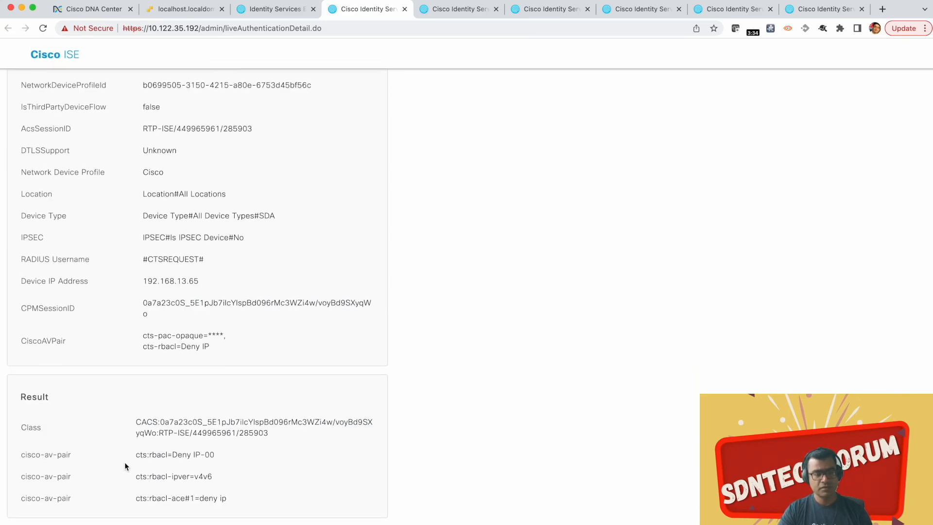
left_click_drag(135, 454, 237, 511)
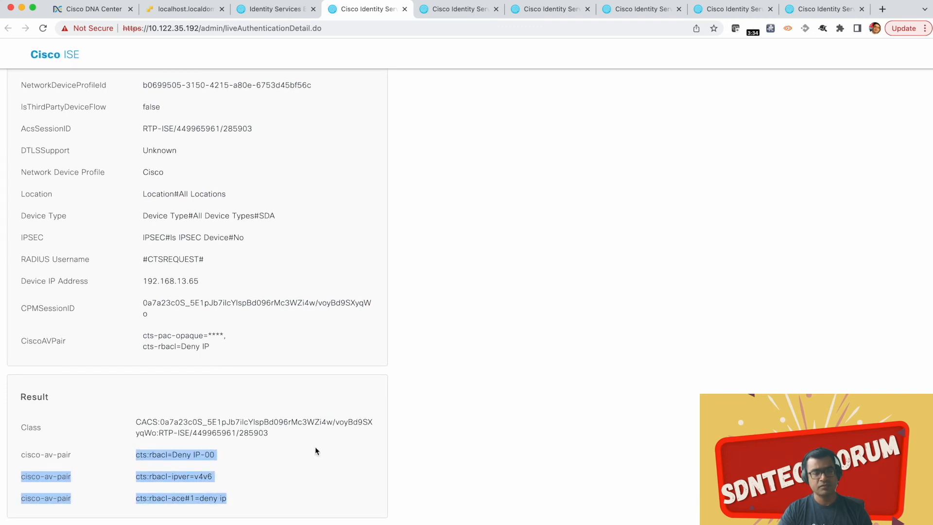
left_click(450, 10)
left_click(261, 11)
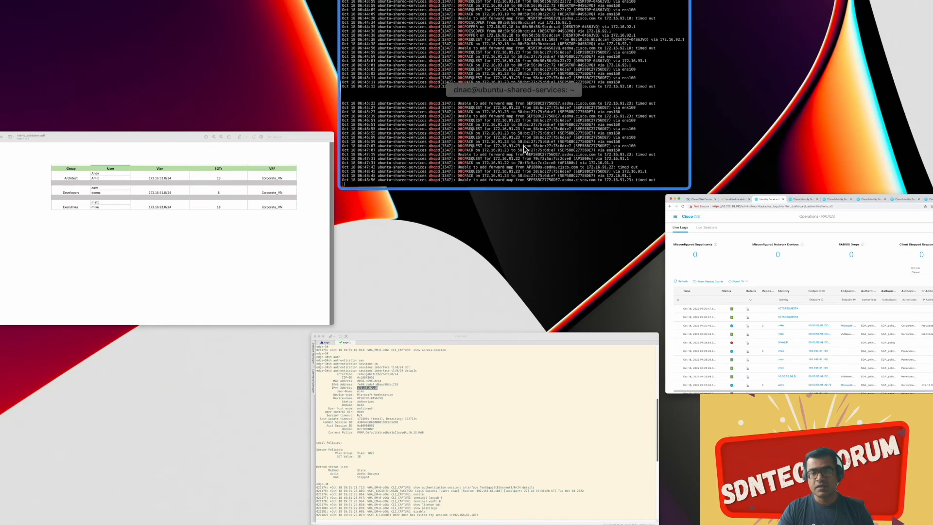
left_click(801, 278)
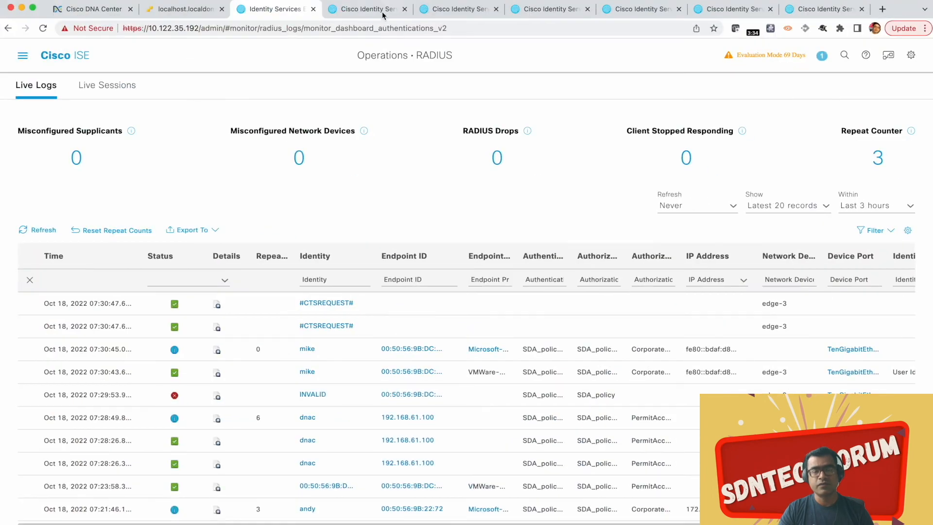
Step: Switch to the VMware ESXi page and open a Command Prompt in the SDA_Win10_client--2 console
left_click(178, 13)
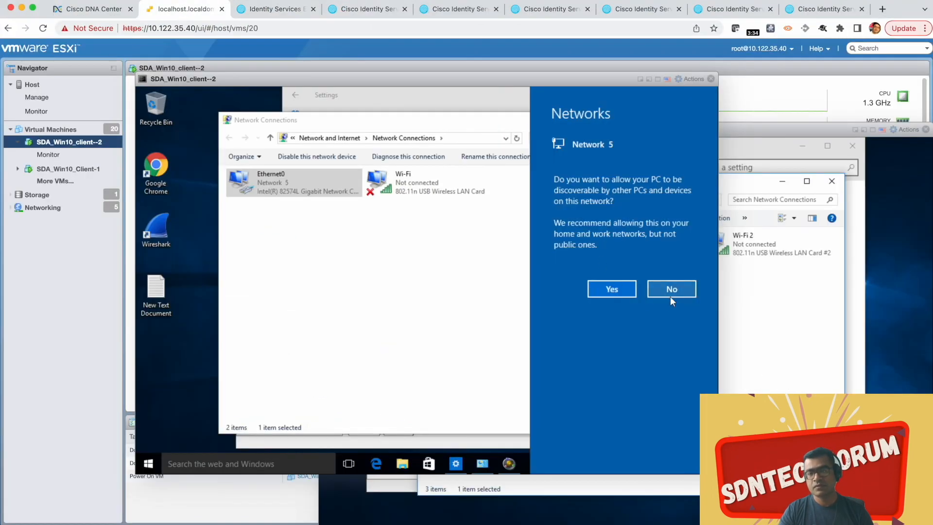
left_click(778, 333)
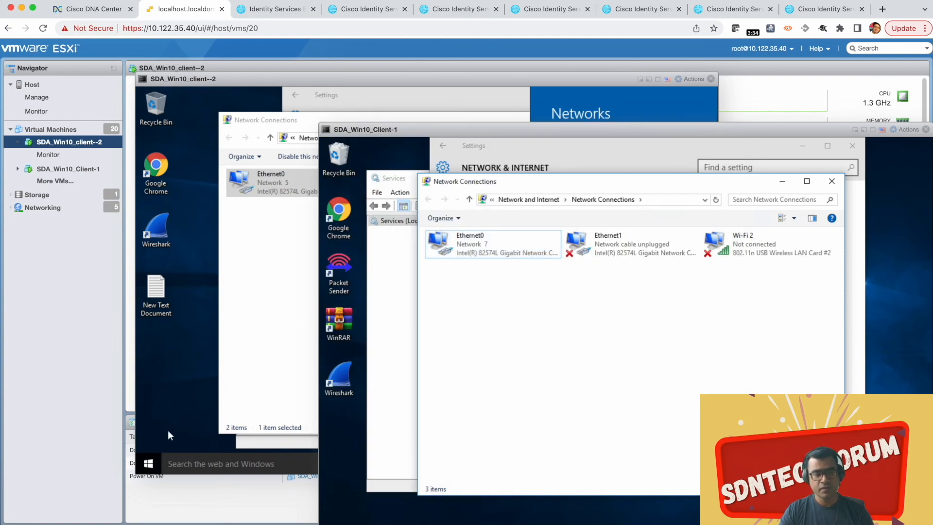
left_click(190, 468)
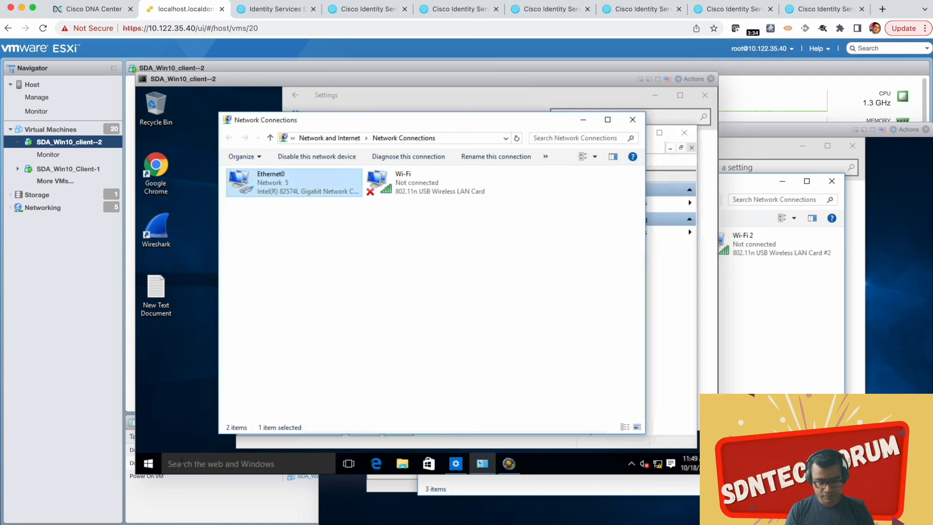
left_click(190, 467)
type("cmd")
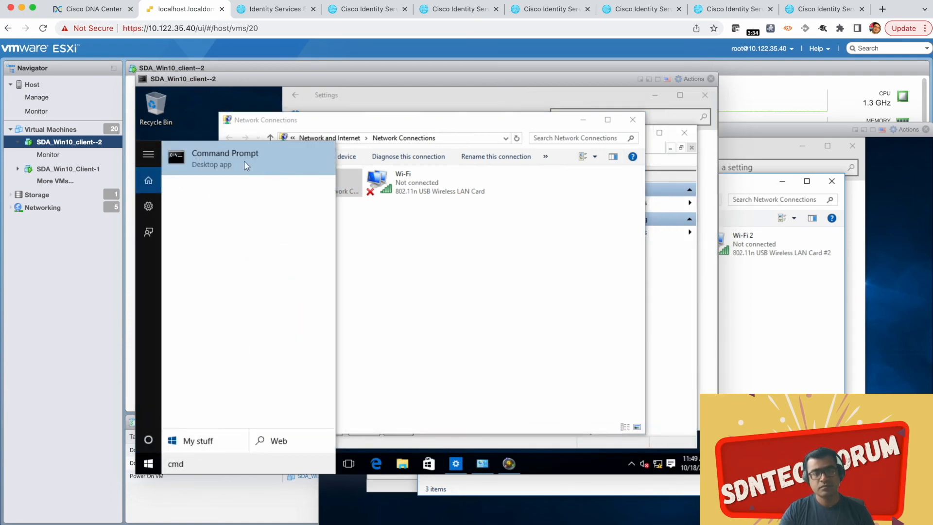
left_click(240, 165)
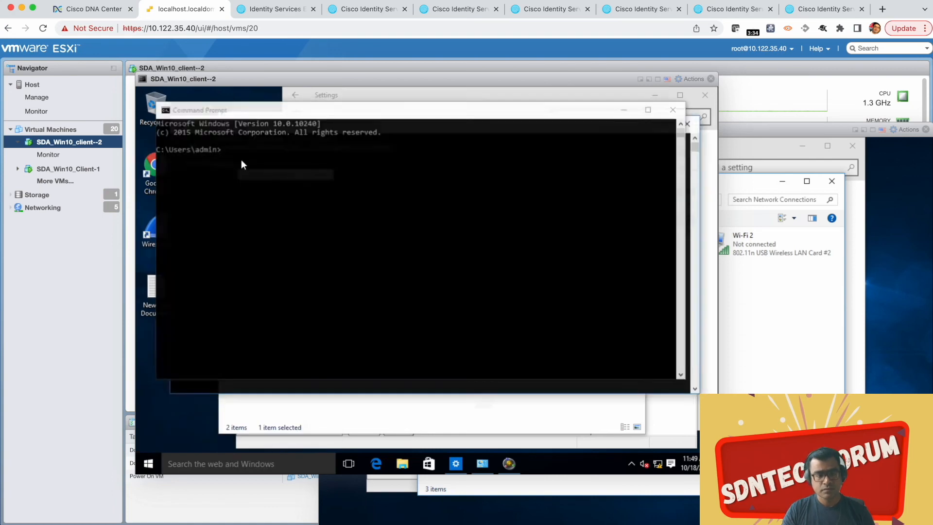
Step: Run ipconfig on client 2 to check the Ethernet0 adapter's IPv4 address and default gateway
type("ip")
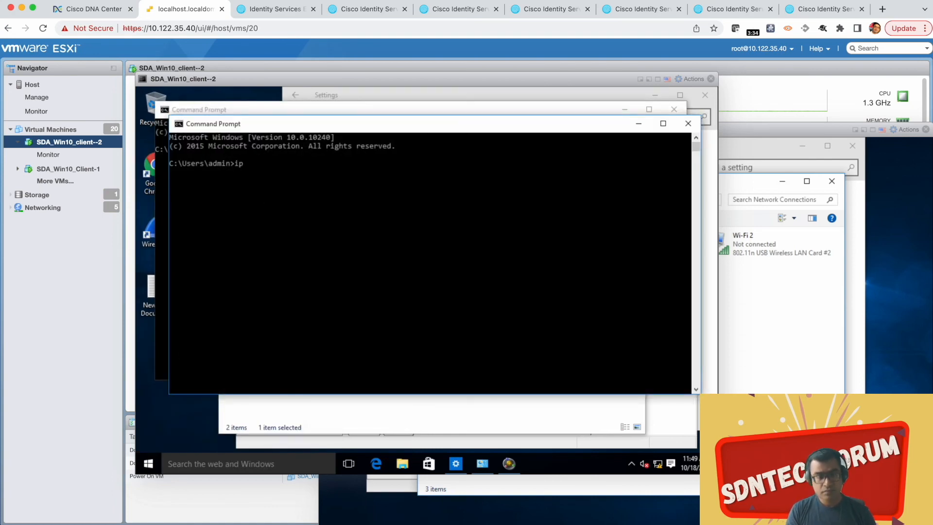
type("config")
key("Return")
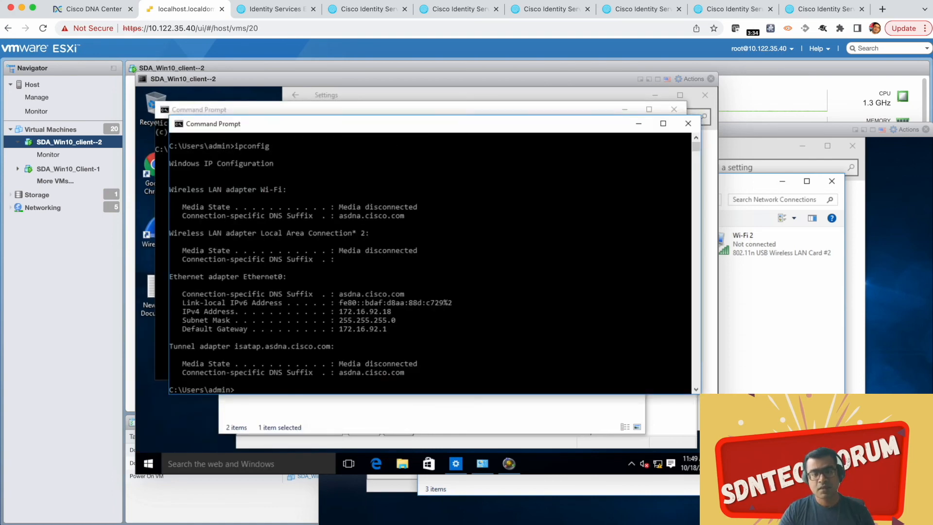
Step: Check the Ethernet0 IPv4 address in the ipconfig output and ping 172.16.93.10 from client 2's Command Prompt
left_click_drag(339, 311, 392, 312)
left_click(519, 337)
type("ping 192.")
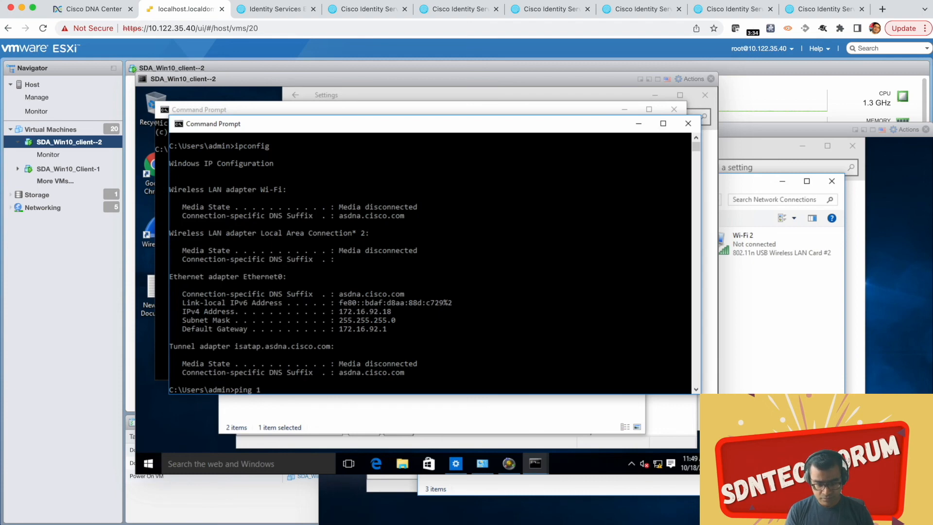
type("72.16")
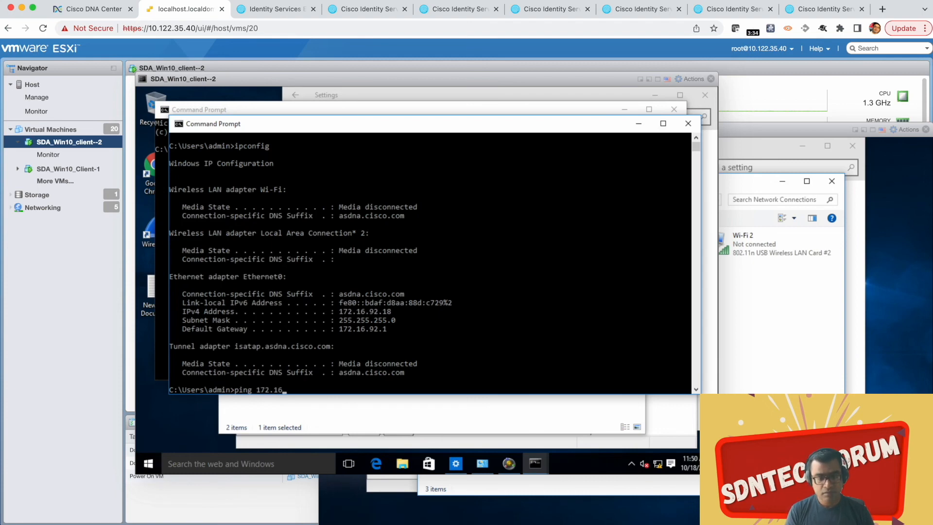
type(".93.10")
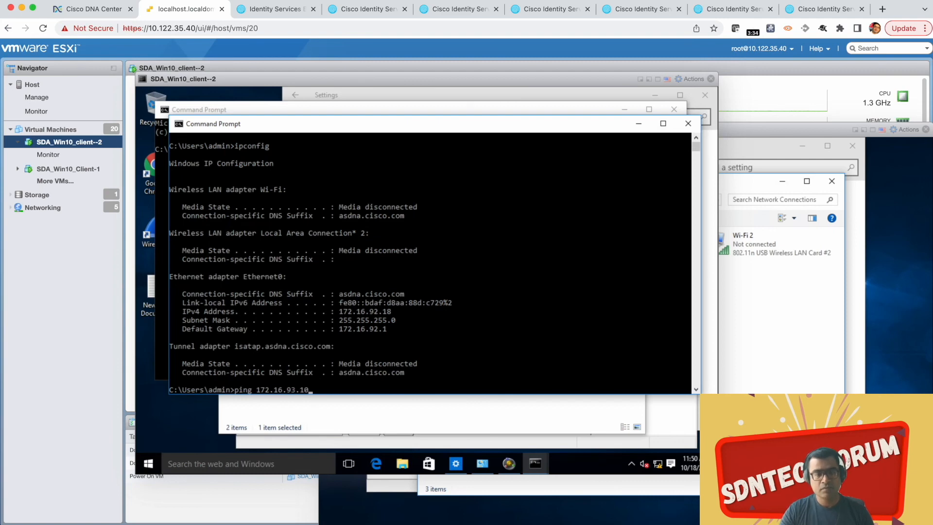
key("Return")
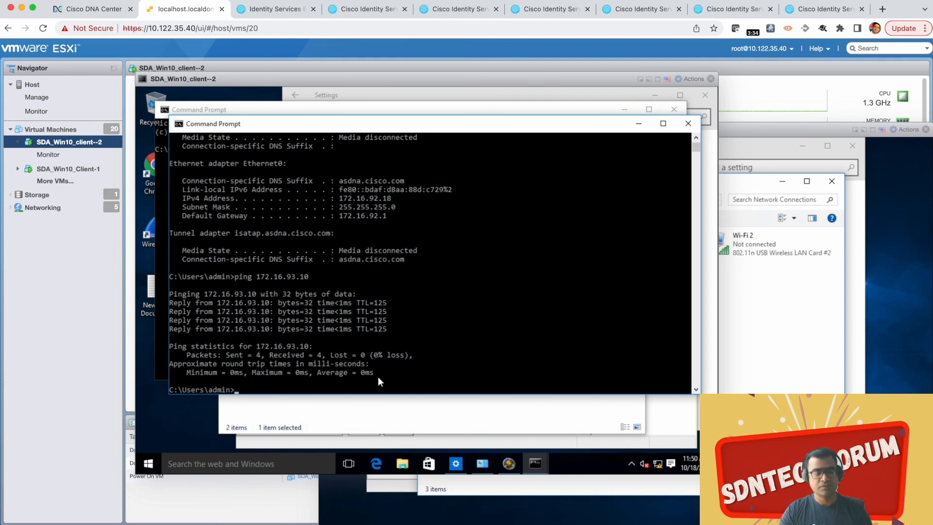
Step: Switch to the SecureCRT edge-2 session and bring up a fresh edge-3# prompt below the log output
key("ctrl+Up")
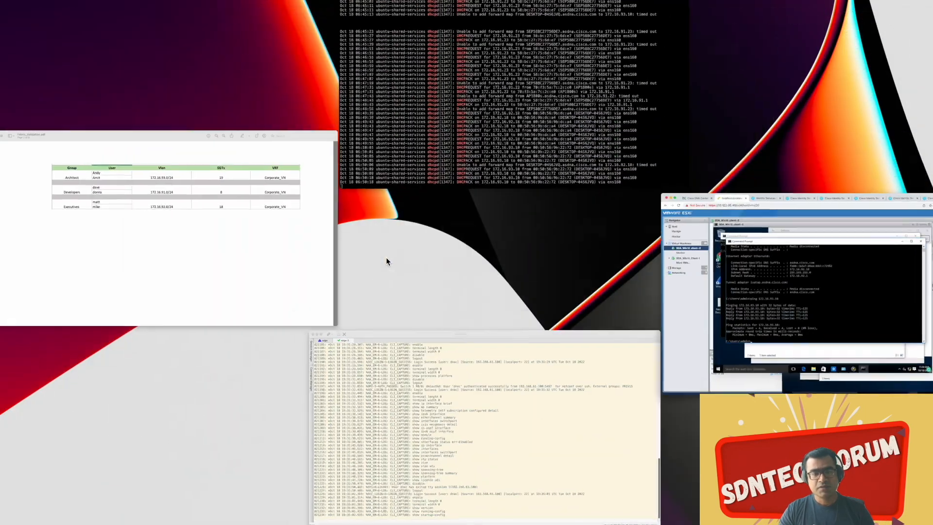
left_click(496, 435)
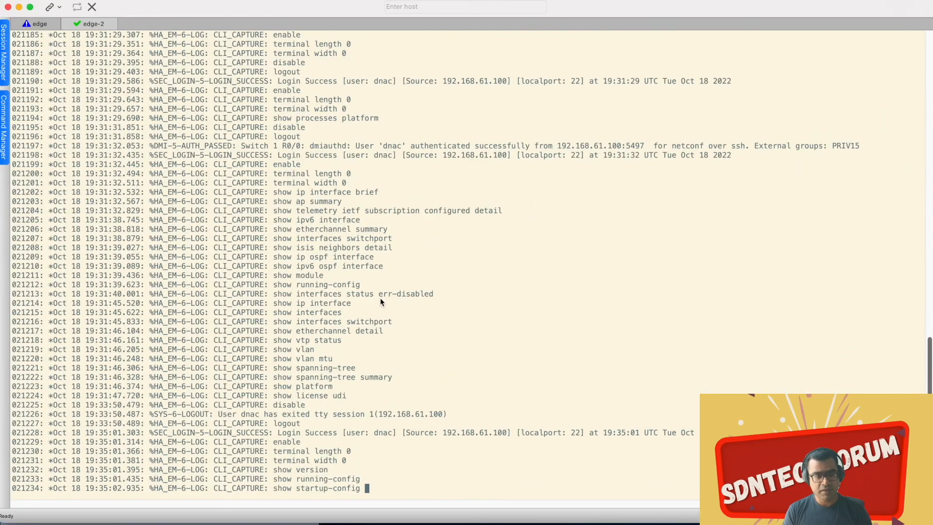
key("Return")
key("Return")
key("Return")
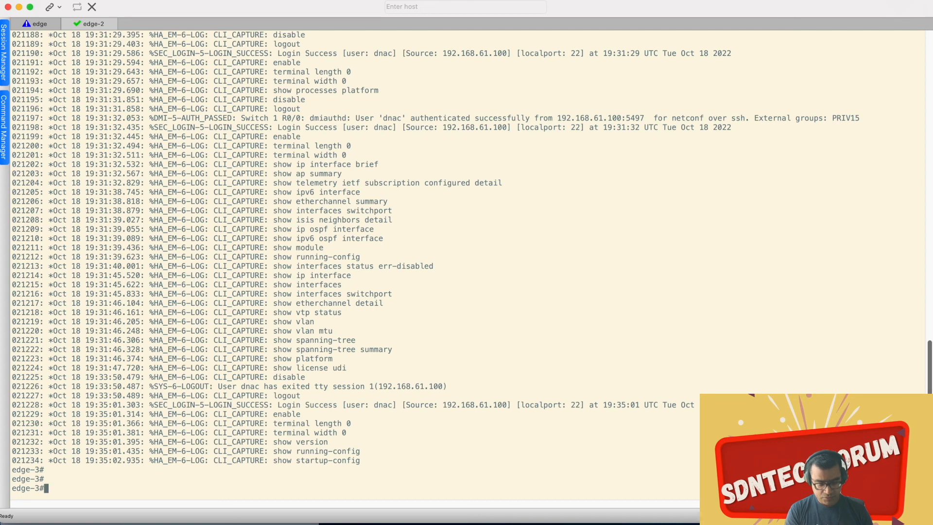
Step: Show the available options for sh cts role-based permissions on edge-3, and run the command without any option
type("sh ct")
key("Tab")
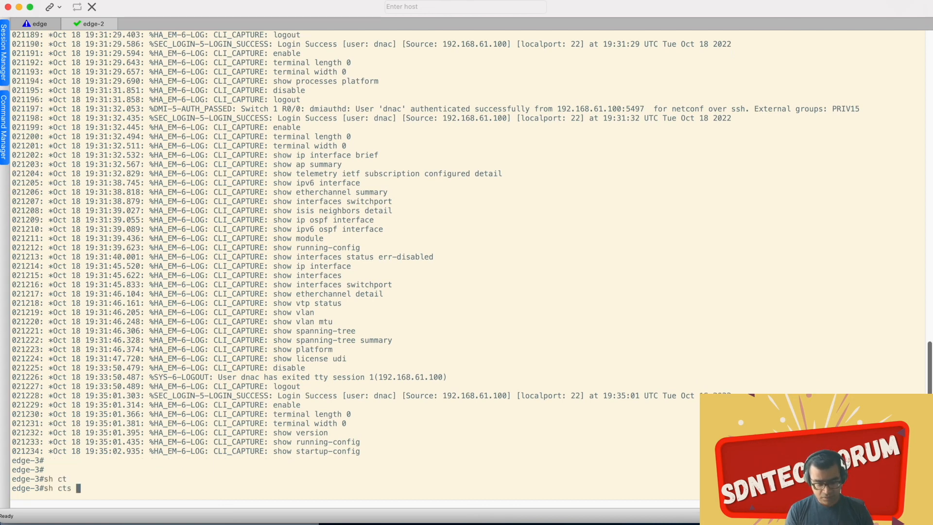
type("rol")
key("Tab")
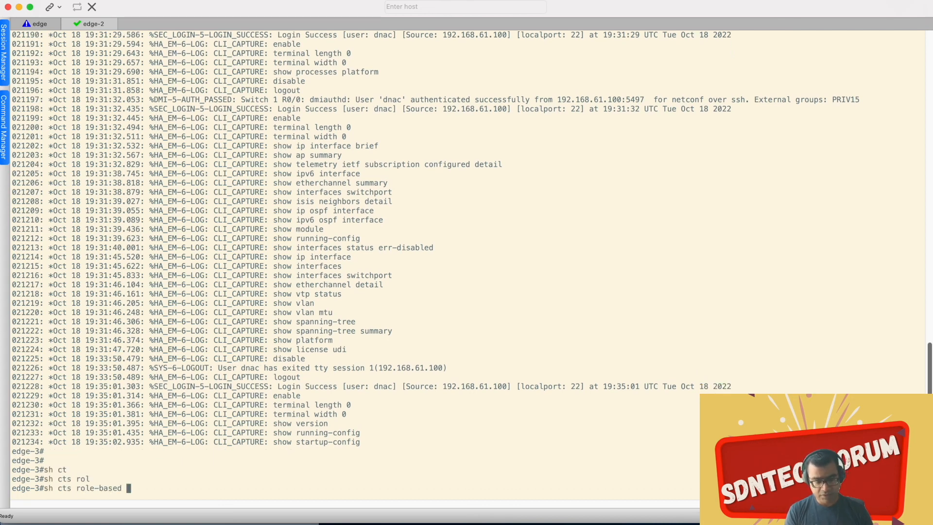
type("per")
key("Tab")
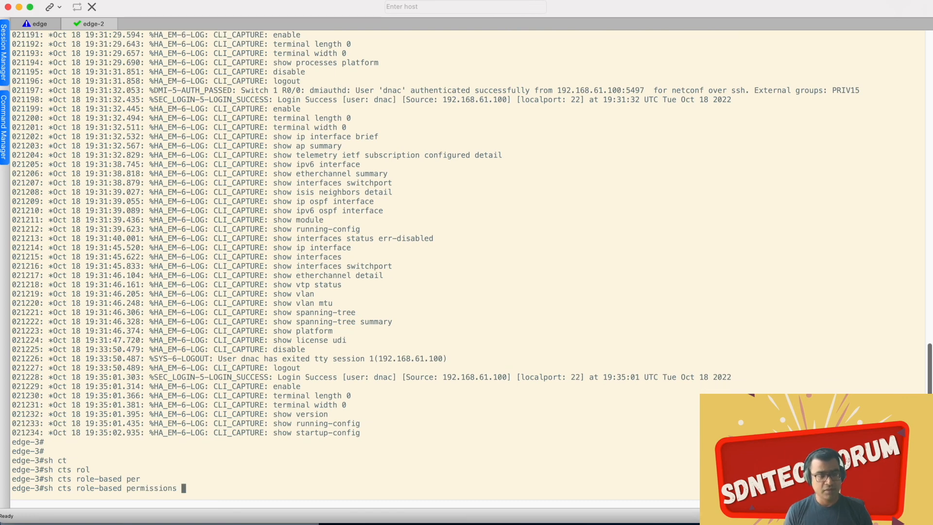
type("?")
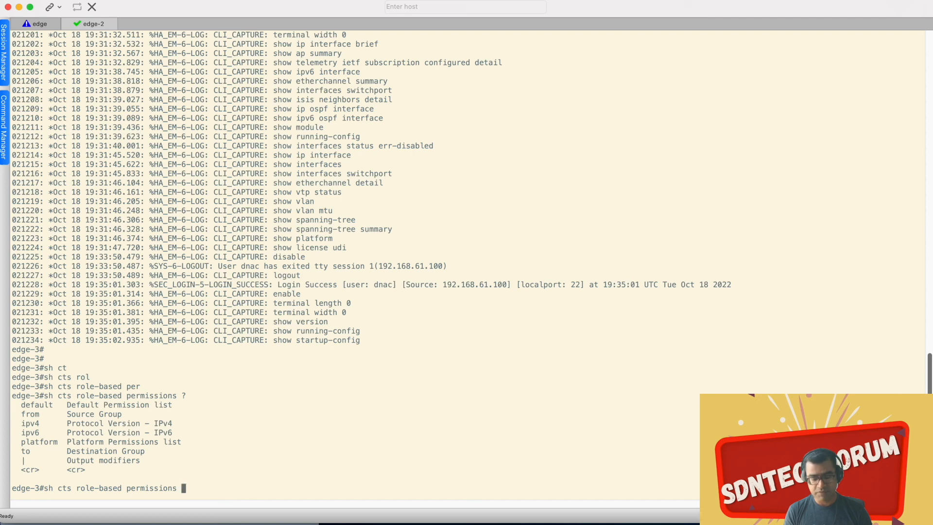
key("Return")
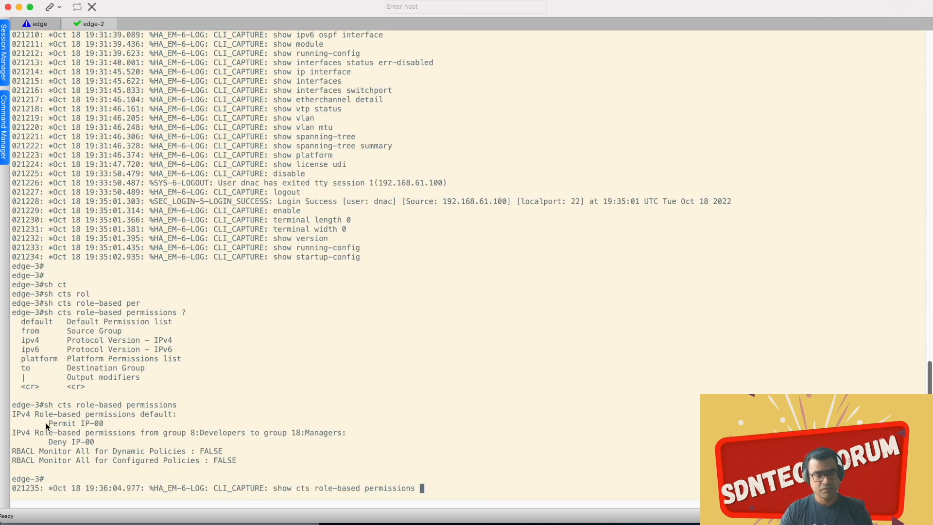
Step: Examine the role-based permissions output, especially the IPv4 entry from group 8:Developers to group 18:Managers and its action
left_click_drag(47, 421, 293, 471)
left_click(433, 363)
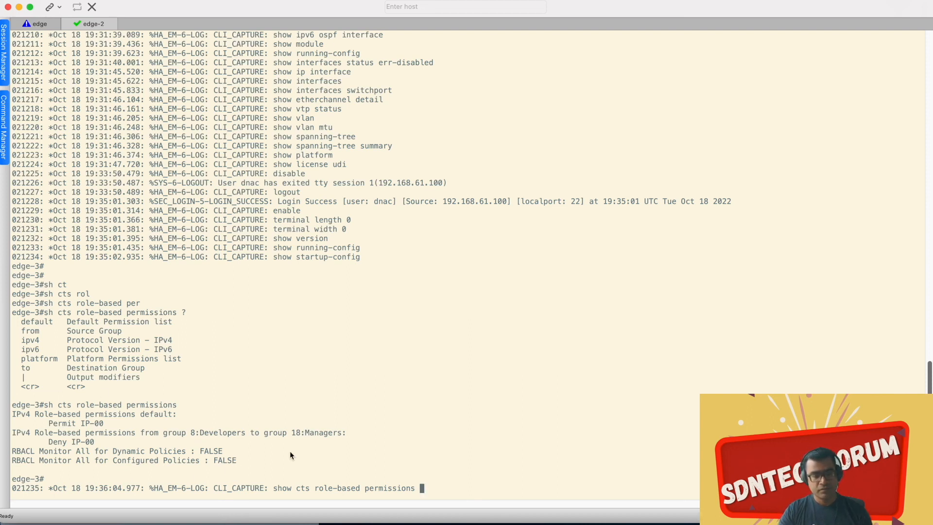
left_click_drag(346, 432, 12, 432)
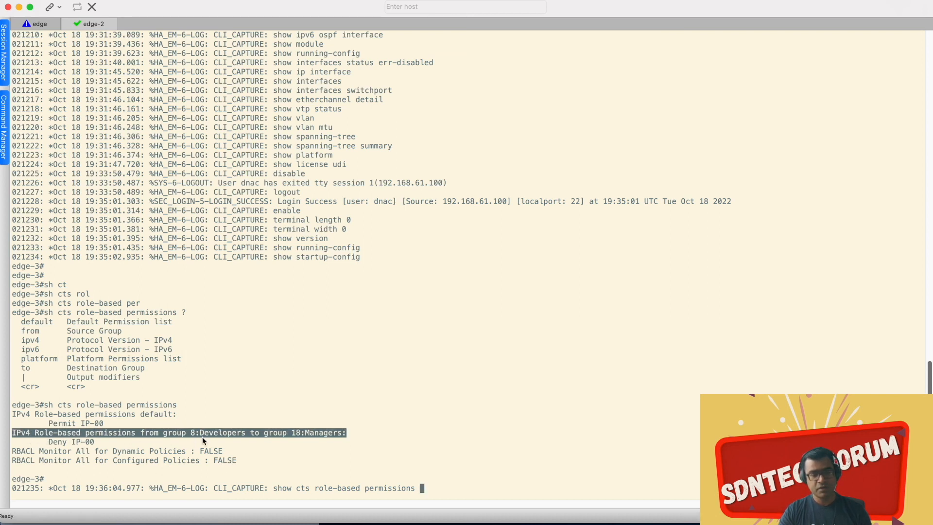
left_click_drag(246, 435, 195, 434)
left_click_drag(345, 434, 298, 434)
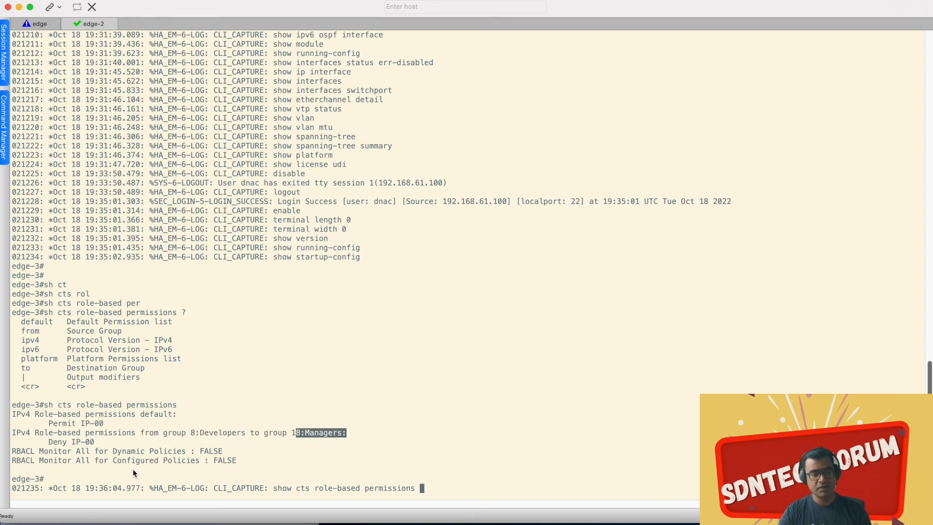
left_click_drag(95, 442, 11, 432)
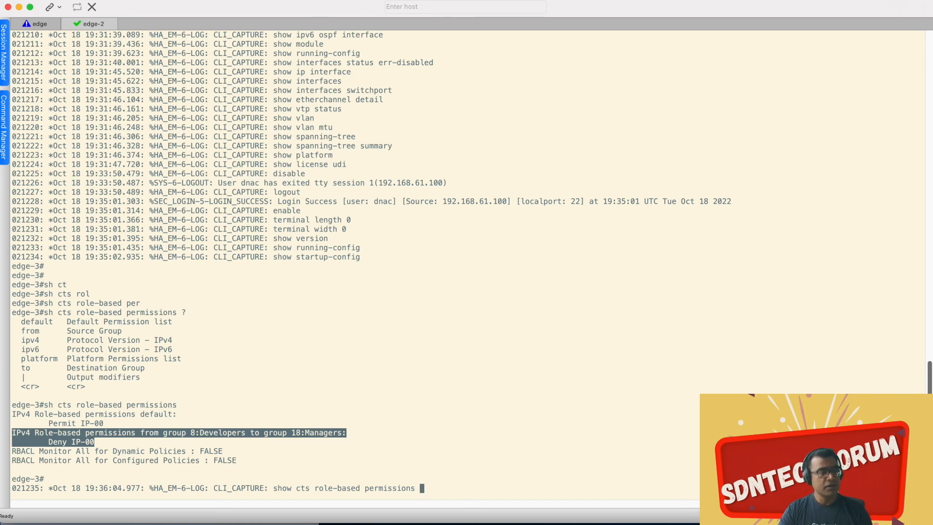
key("super+Tab")
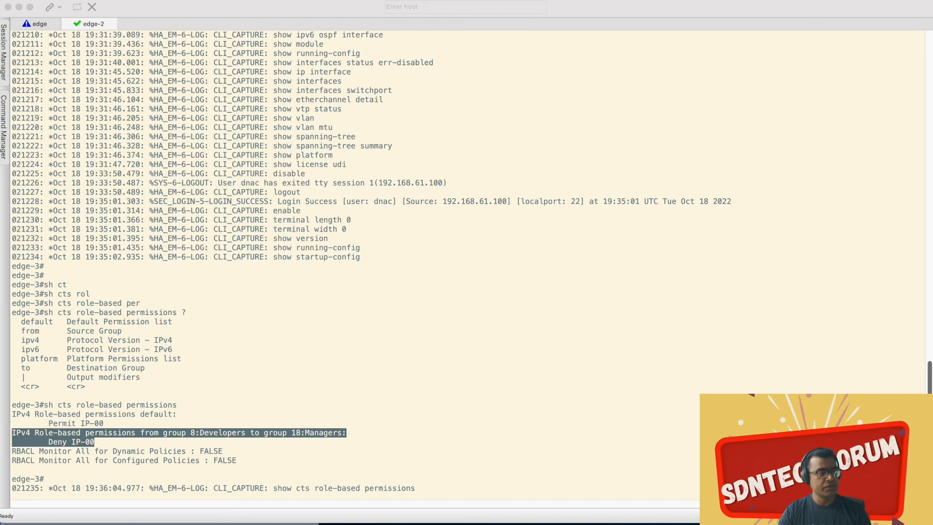